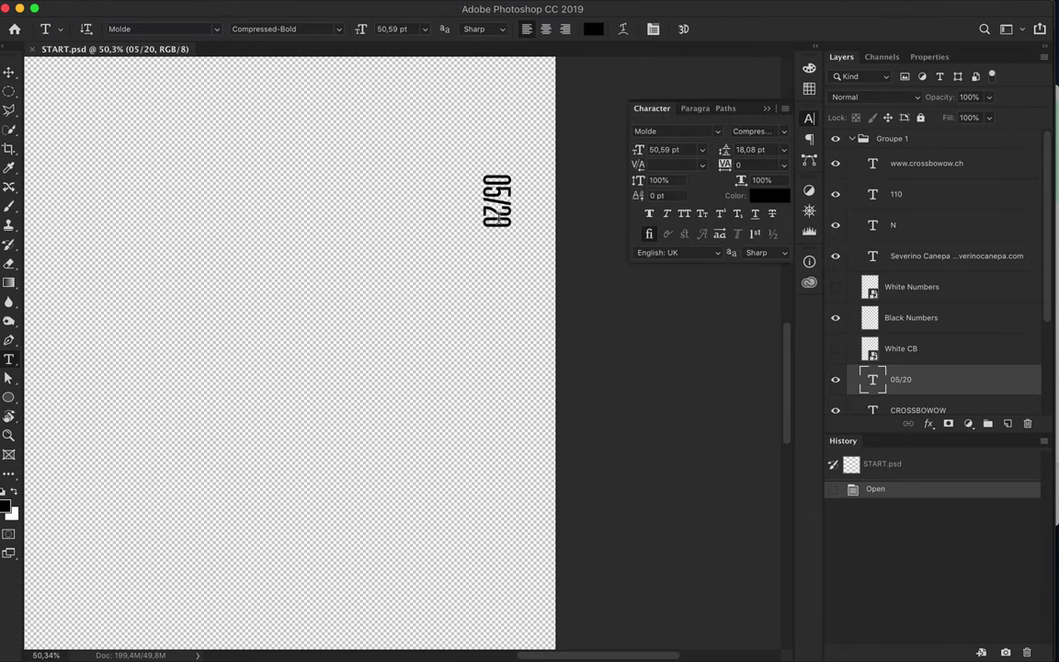
Commit the issue number edit as №131 and save the poster.
{"action": "scroll", "coordinate": [498, 217], "scroll_direction": "up", "scroll_amount": 2}
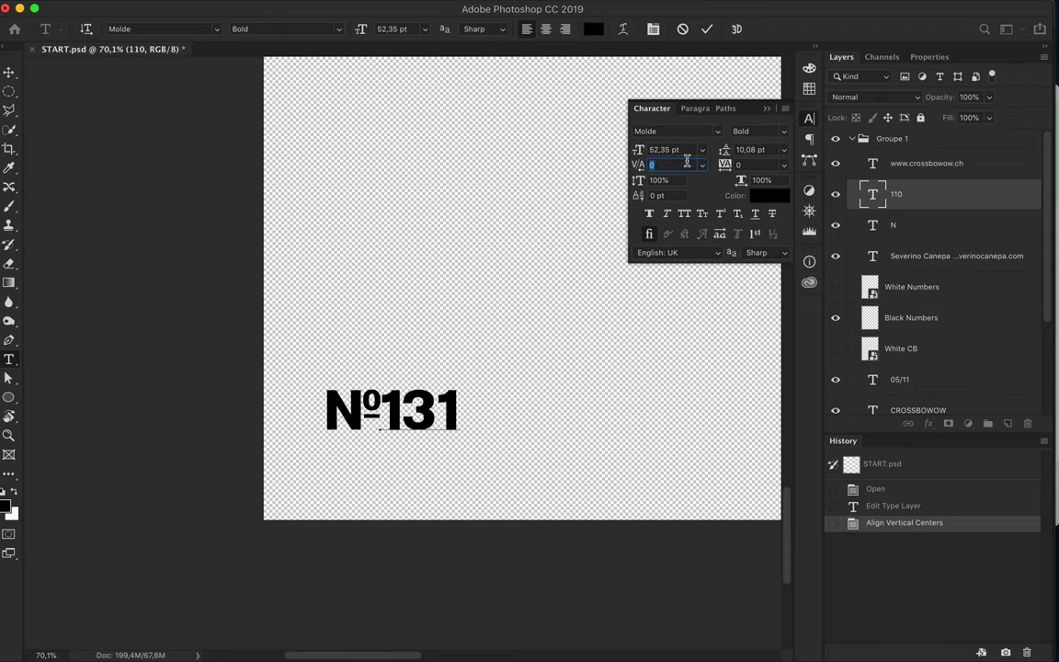
{"action": "type", "text": "-40"}
{"action": "left_click", "coordinate": [9, 73]}
{"action": "key", "text": "Up"}
{"action": "key", "text": "ctrl+0"}
{"action": "key", "text": "ctrl+s"}
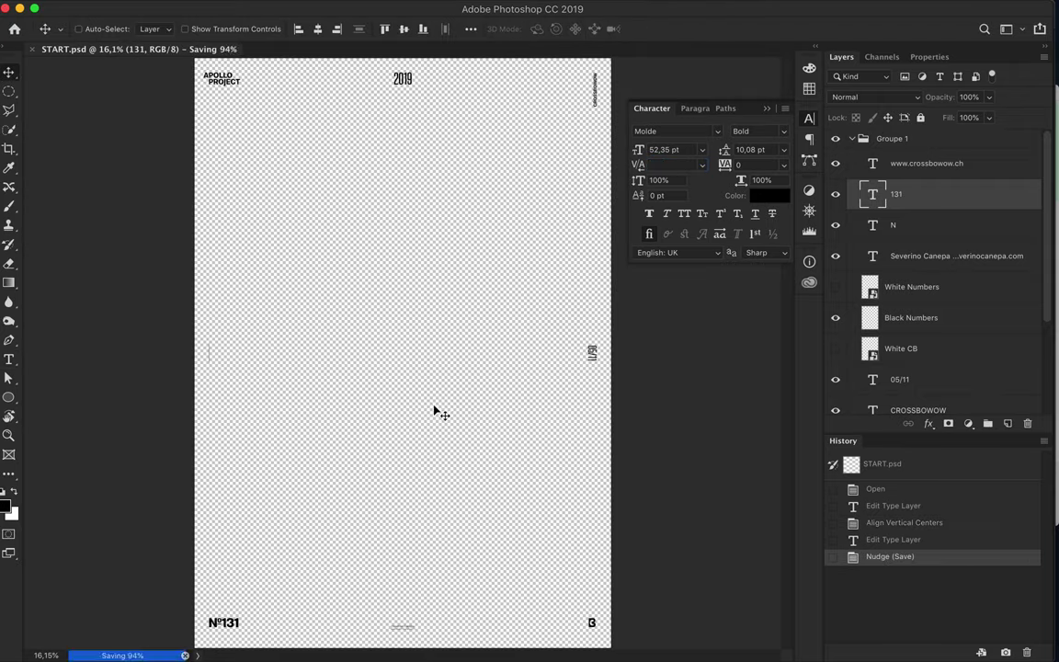
Make the poster text white (#ffffff) and delete the Black Numbers layer.
{"action": "scroll", "coordinate": [952, 276], "scroll_direction": "down", "scroll_amount": 3}
{"action": "left_click", "coordinate": [592, 29]}
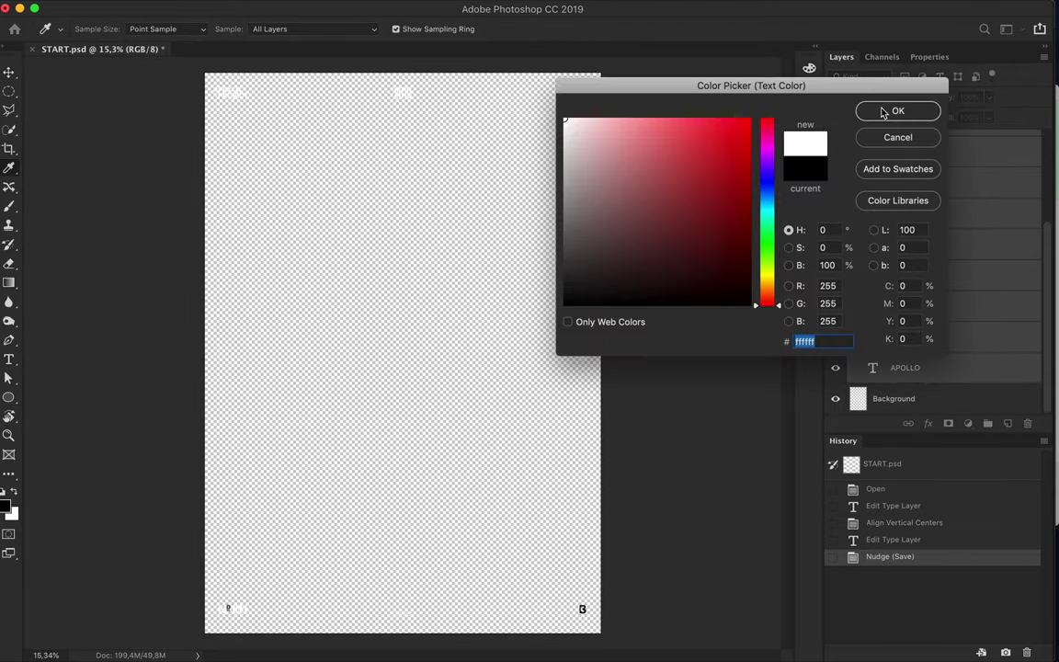
{"action": "left_click", "coordinate": [886, 111]}
{"action": "left_click", "coordinate": [923, 183]}
{"action": "key", "text": "Delete"}
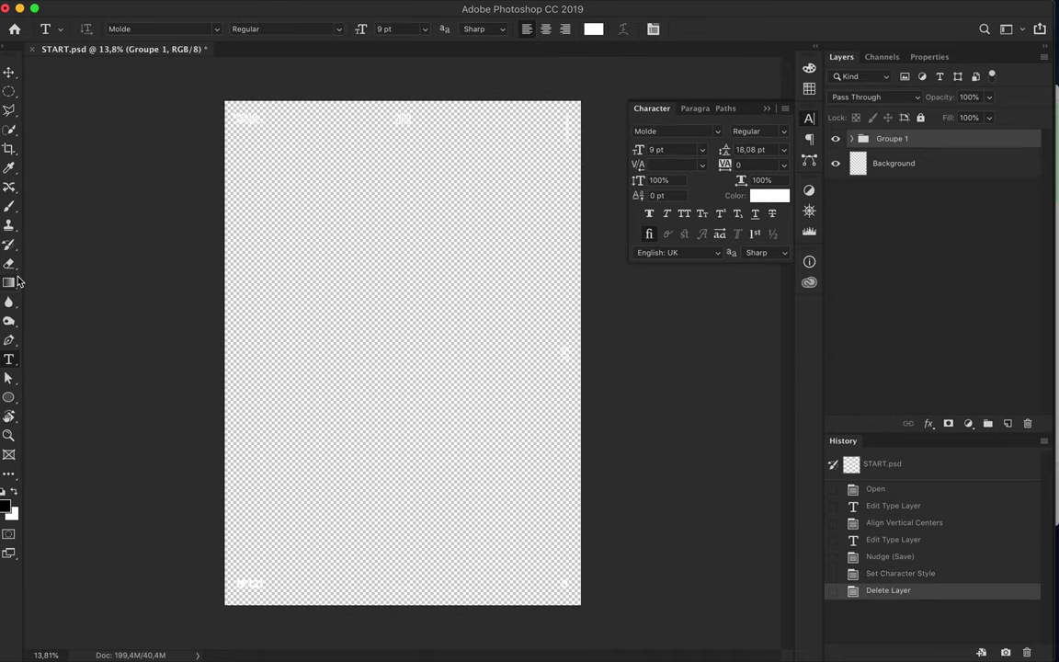
{"action": "left_click", "coordinate": [138, 30]}
{"action": "left_click", "coordinate": [31, 57]}
Fill the Background layer with a dark black gradient.
{"action": "left_click", "coordinate": [899, 163]}
{"action": "left_click", "coordinate": [899, 163]}
{"action": "left_click_drag", "start_coordinate": [408, 605], "coordinate": [377, 98]}
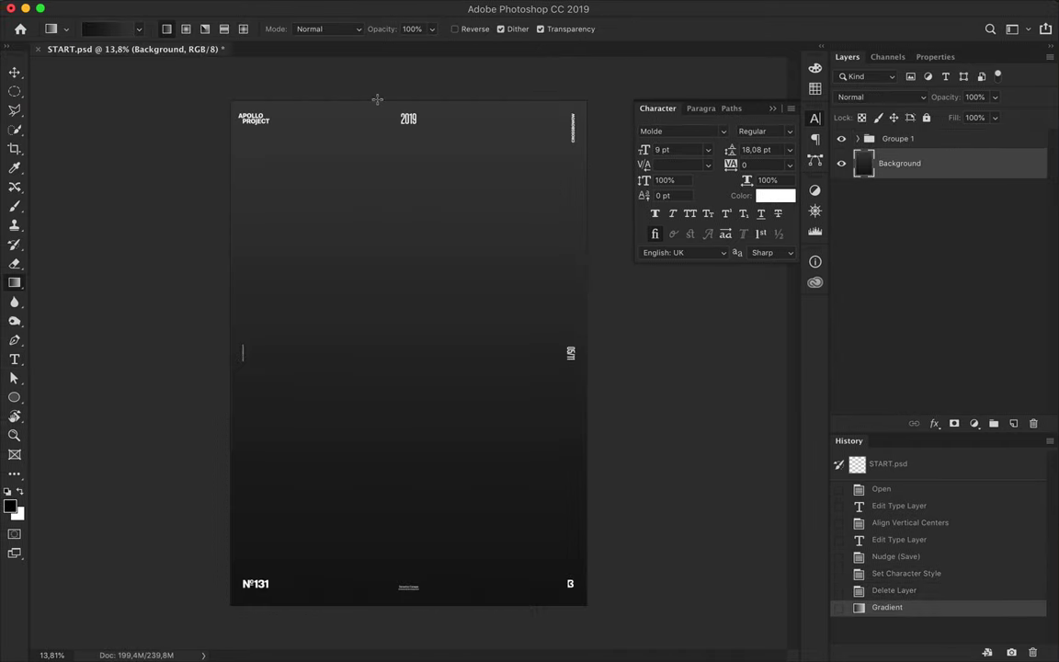
{"action": "key", "text": "v"}
{"action": "left_click", "coordinate": [934, 139]}
{"action": "left_click", "coordinate": [971, 162]}
Draw a large gradient-filled circle in the poster's lower middle.
{"action": "key", "text": "u"}
{"action": "left_click_drag", "start_coordinate": [308, 263], "coordinate": [330, 439]}
{"action": "left_click", "coordinate": [163, 28]}
{"action": "left_click", "coordinate": [162, 28]}
{"action": "key", "text": "i"}
{"action": "left_click_drag", "start_coordinate": [317, 302], "coordinate": [322, 337]}
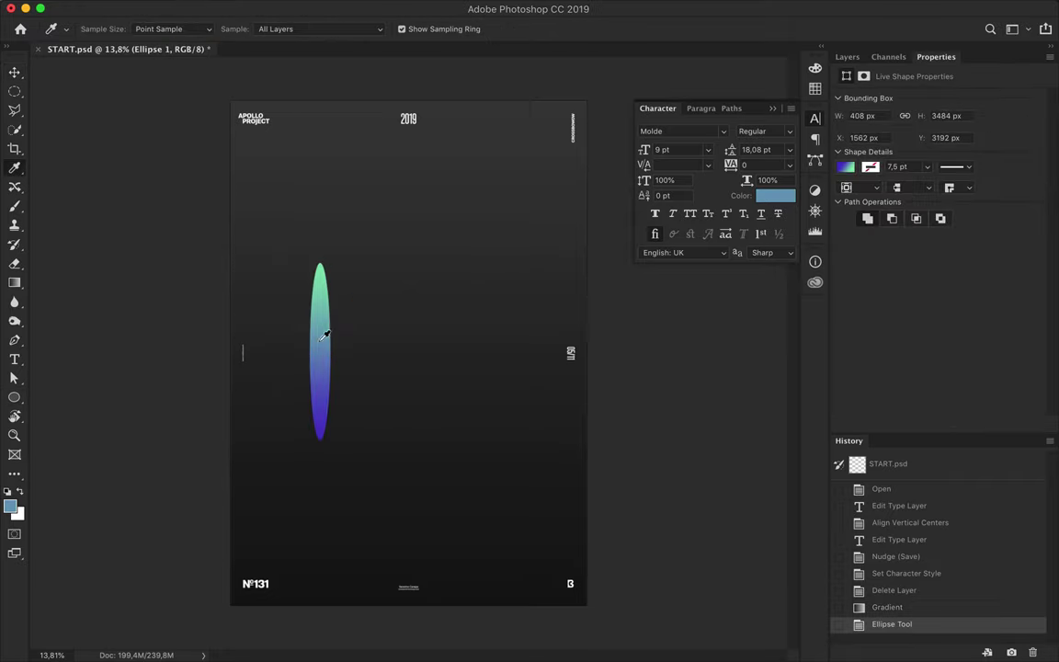
{"action": "key", "text": "BackSpace"}
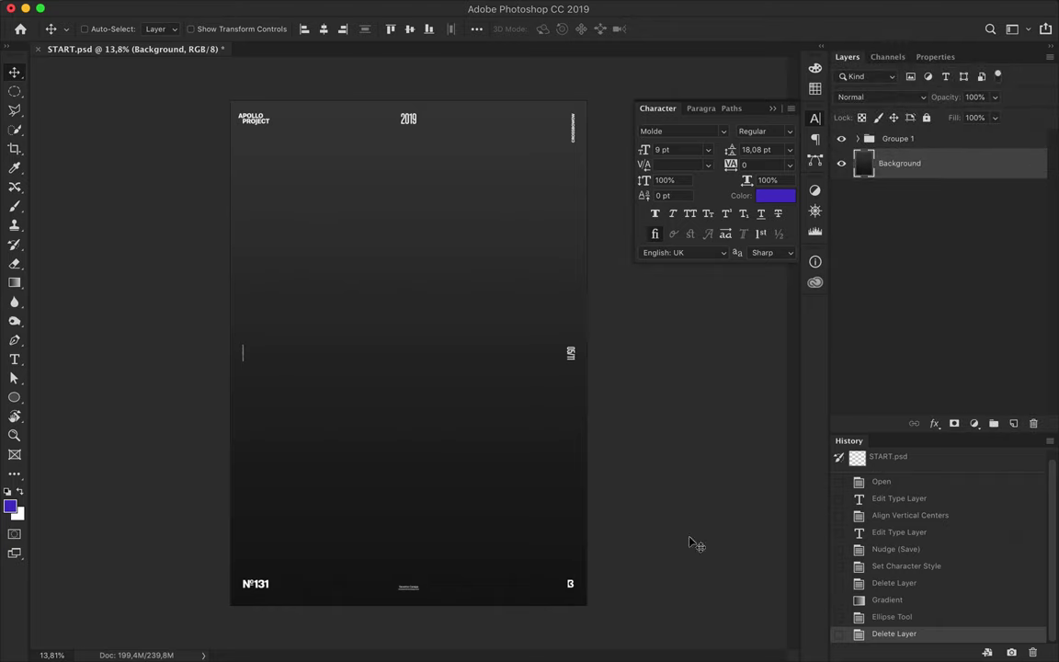
{"action": "left_click_drag", "start_coordinate": [500, 511], "coordinate": [502, 513]}
Add a new empty layer above the circle without rasterizing the shape.
{"action": "key", "text": "a"}
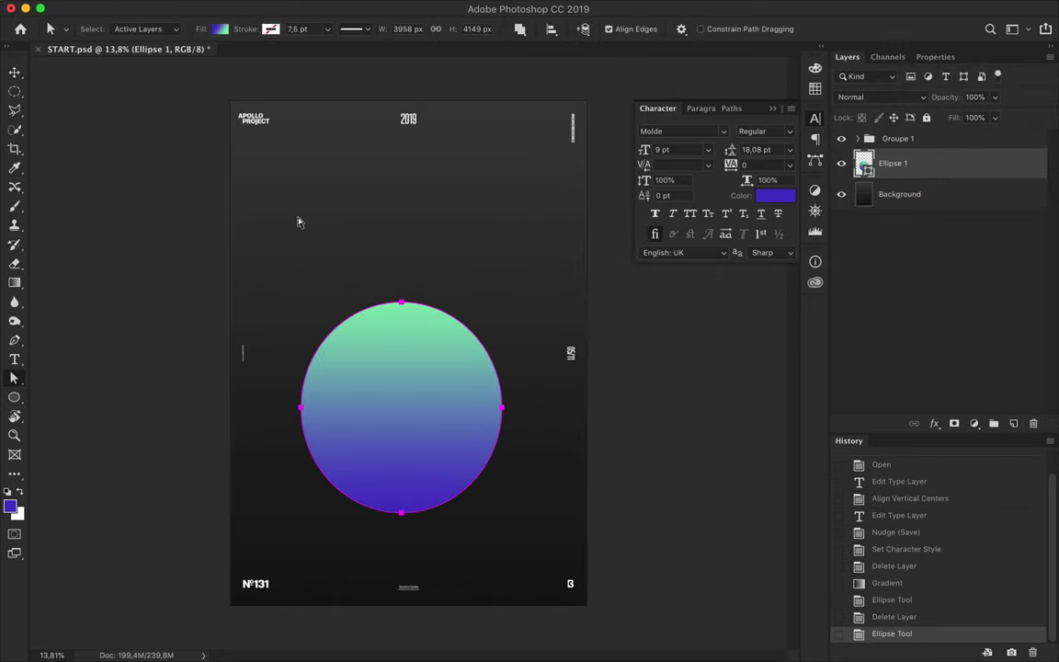
{"action": "key", "text": "b"}
{"action": "left_click", "coordinate": [404, 386]}
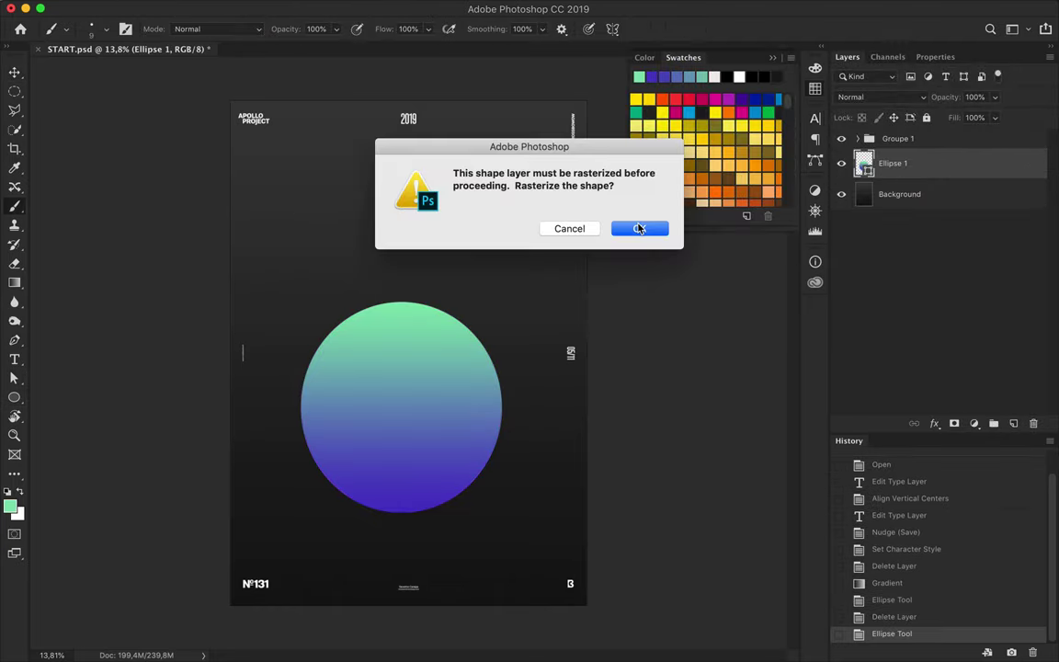
{"action": "key", "text": "Escape"}
{"action": "left_click", "coordinate": [1013, 423]}
{"action": "right_click", "coordinate": [382, 306]}
Paint soft green and purple strokes around the circle with an enlarged brush.
{"action": "key", "text": "bracketright"}
{"action": "key", "text": "bracketright"}
{"action": "key", "text": "bracketright"}
{"action": "left_click", "coordinate": [338, 317]}
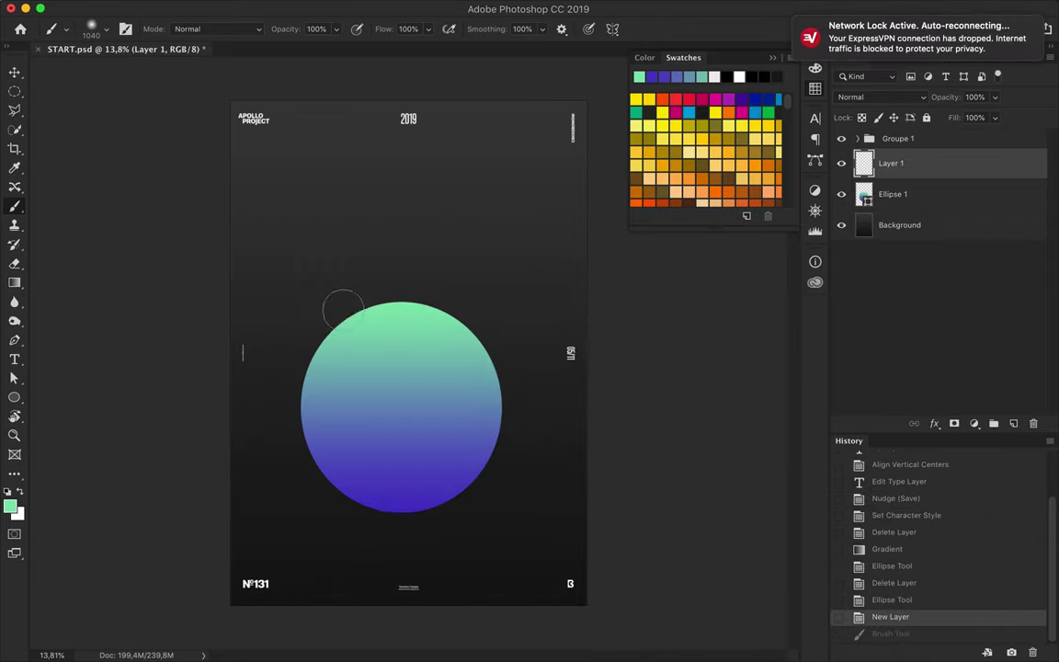
{"action": "left_click_drag", "start_coordinate": [343, 303], "coordinate": [296, 412]}
{"action": "left_click_drag", "start_coordinate": [502, 388], "coordinate": [348, 309]}
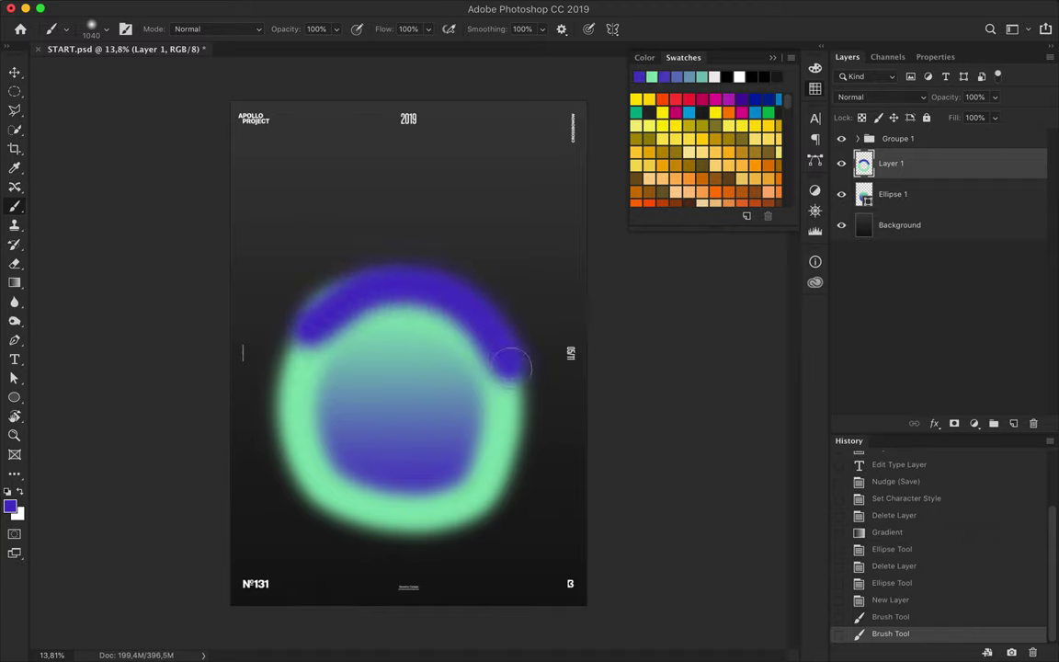
{"action": "left_click_drag", "start_coordinate": [357, 294], "coordinate": [253, 430]}
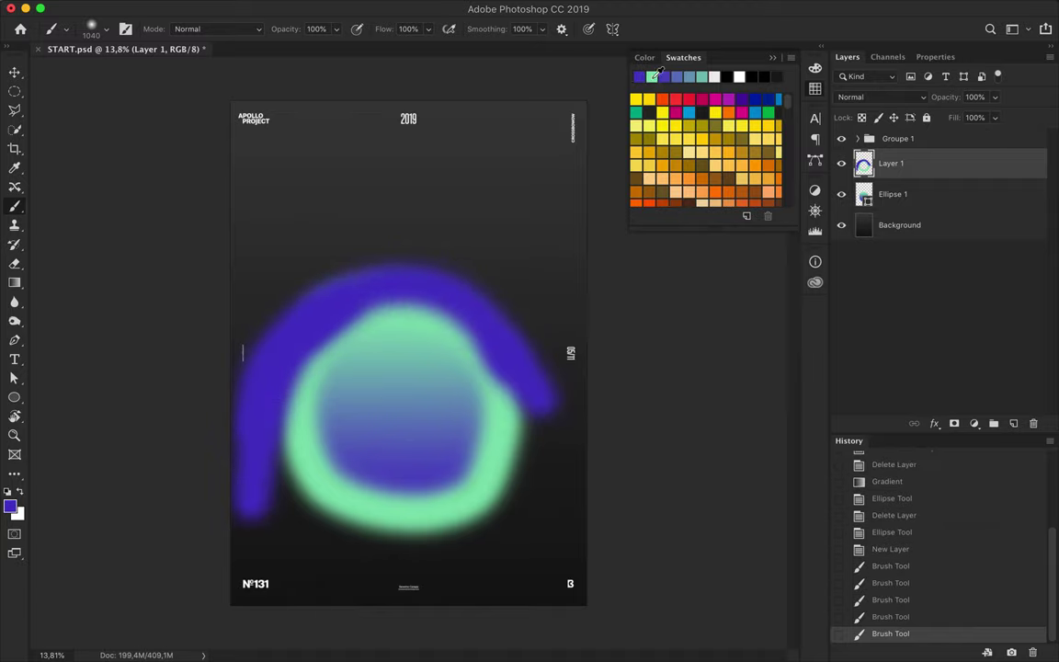
Clip the paint to the circle, merge it, and duplicate the orb, hiding the original.
{"action": "left_click", "coordinate": [880, 177], "text": "alt"}
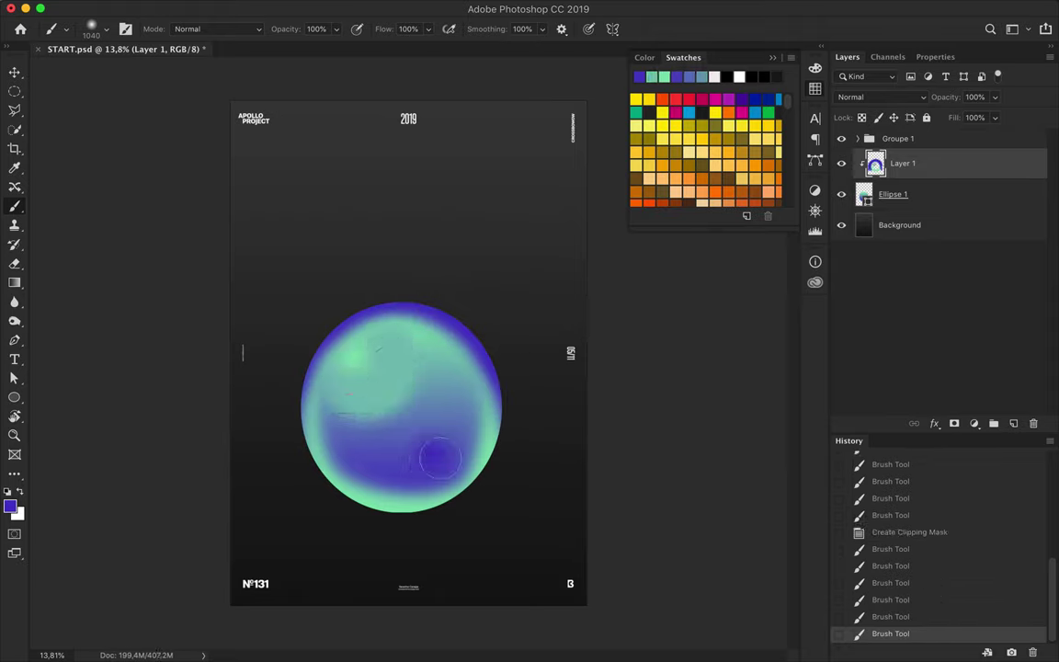
{"action": "key", "text": "ctrl+e"}
{"action": "key", "text": "ctrl+j"}
{"action": "left_click", "coordinate": [840, 194]}
Warp the orb copy into a crescent, then undo the warp to keep it round.
{"action": "key", "text": "ctrl+t"}
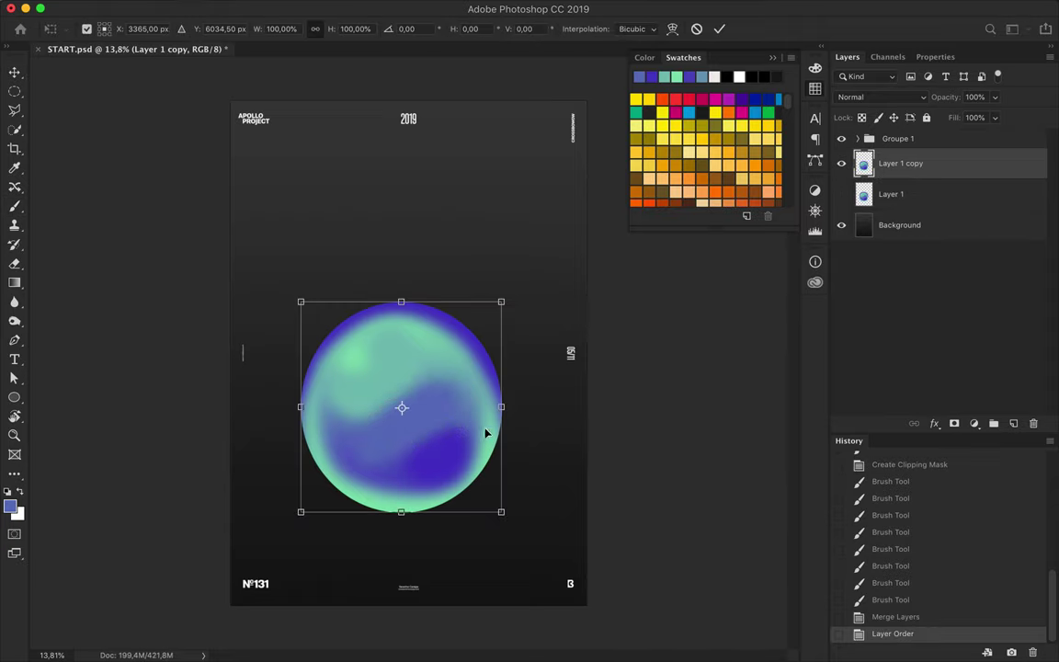
{"action": "right_click", "coordinate": [387, 359]}
{"action": "left_click", "coordinate": [413, 434]}
{"action": "mouse_move", "coordinate": [354, 354]}
{"action": "left_mouse_down"}
{"action": "mouse_move", "coordinate": [414, 411]}
{"action": "mouse_move", "coordinate": [336, 443]}
{"action": "mouse_move", "coordinate": [439, 557]}
{"action": "mouse_move", "coordinate": [460, 470]}
{"action": "left_mouse_up"}
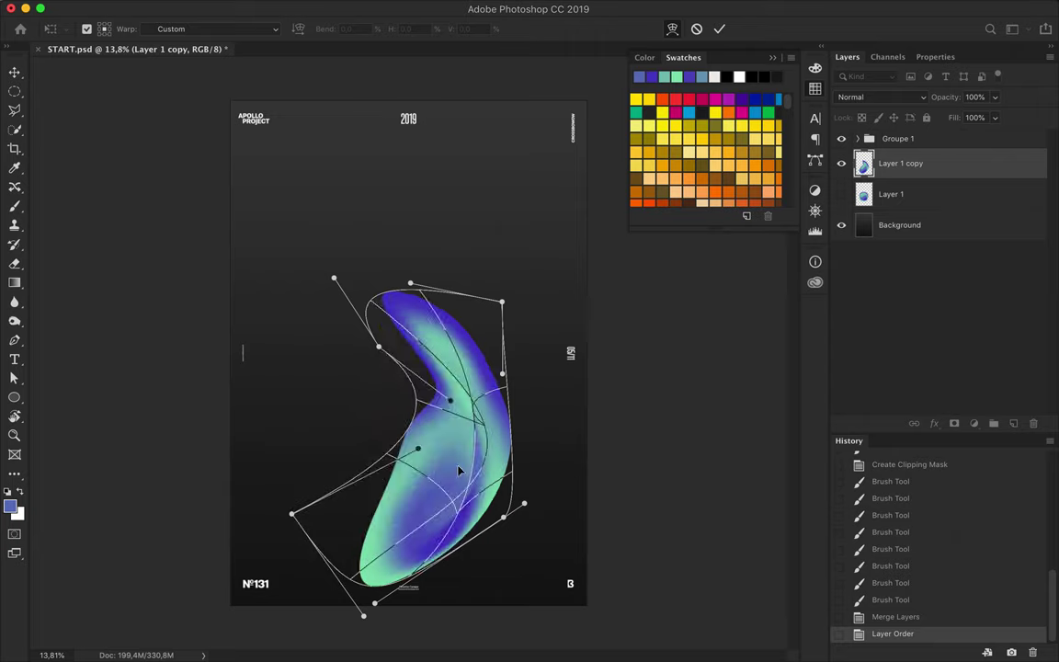
{"action": "left_click_drag", "start_coordinate": [333, 278], "coordinate": [464, 255]}
{"action": "left_click_drag", "start_coordinate": [502, 374], "coordinate": [586, 337]}
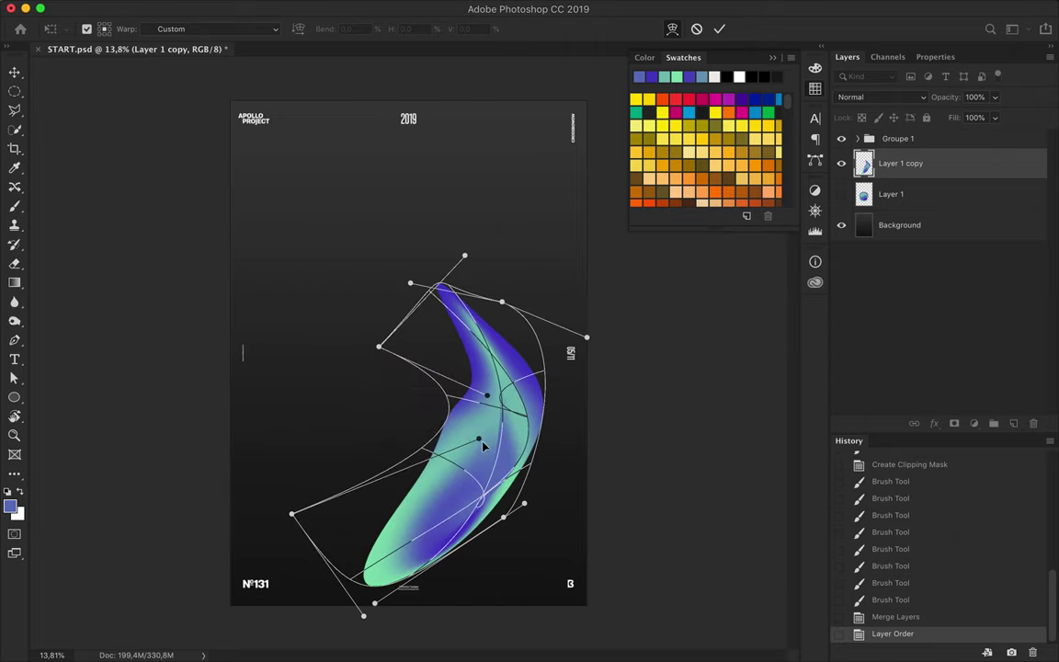
{"action": "left_click_drag", "start_coordinate": [483, 446], "coordinate": [467, 487]}
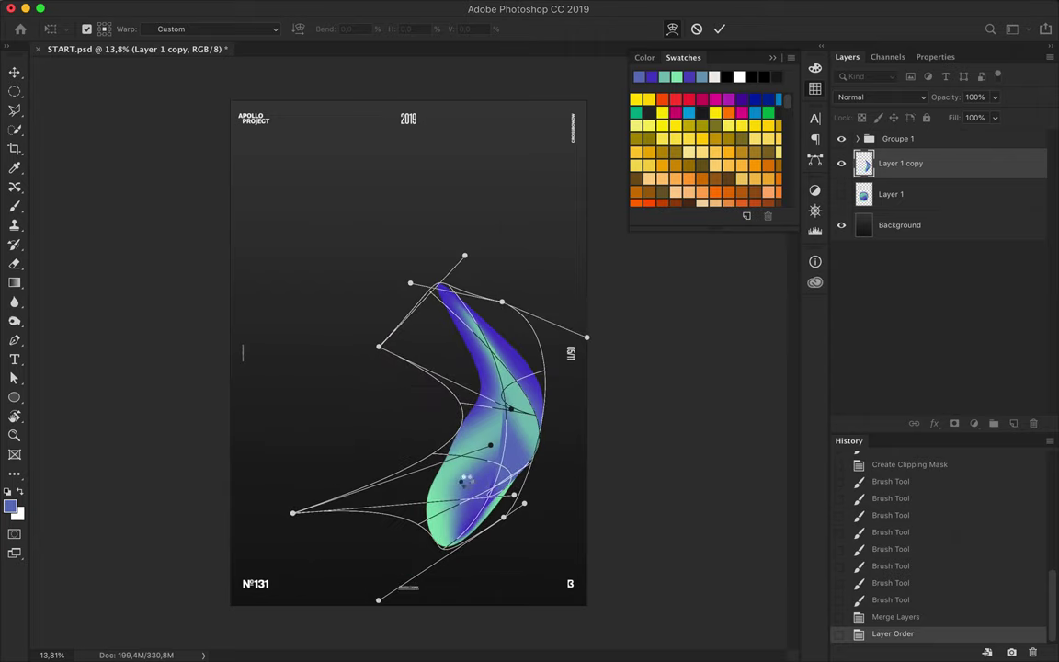
{"action": "key", "text": "Return"}
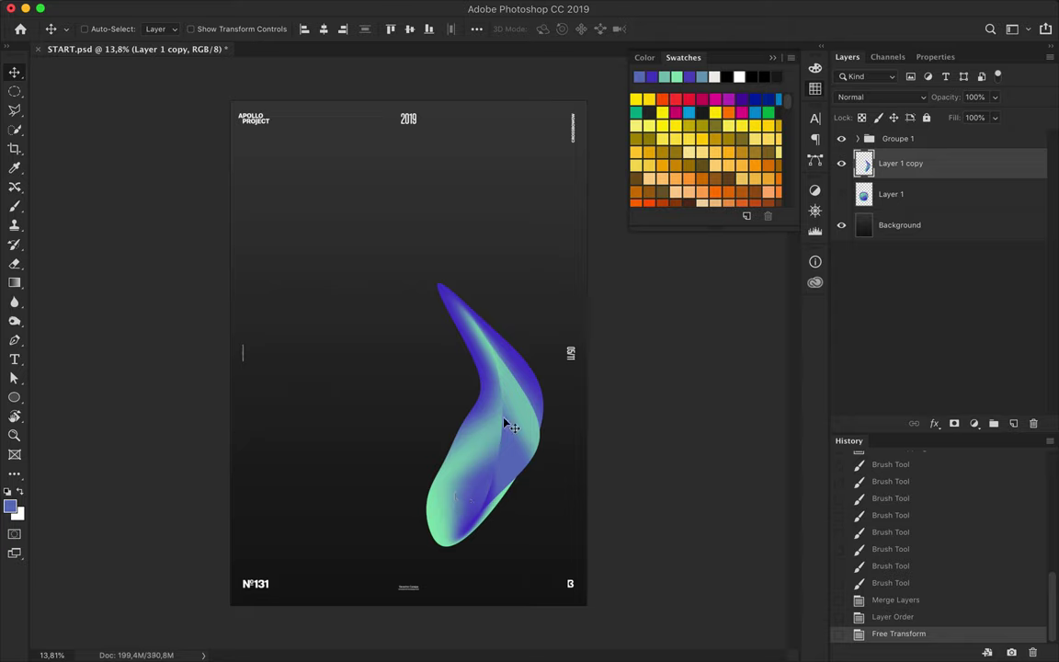
{"action": "key", "text": "ctrl+z"}
{"action": "left_click", "coordinate": [361, 8]}
{"action": "mouse_move", "coordinate": [368, 182]}
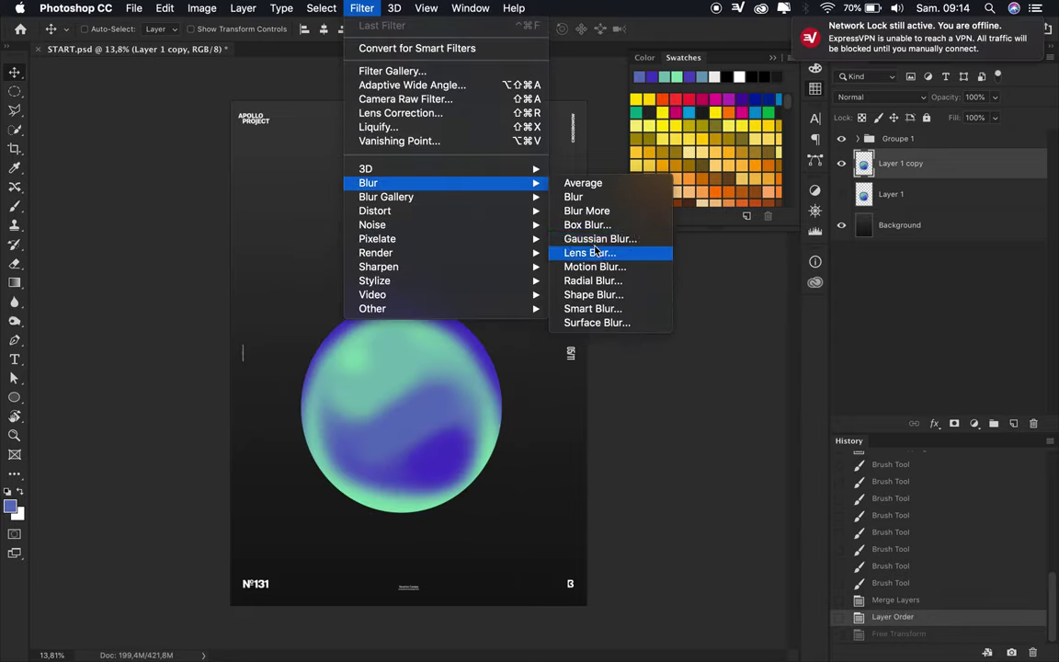
Gaussian-blur the orb copy, warp it into a tall arch, move it down, and duplicate it.
{"action": "left_click", "coordinate": [602, 238]}
{"action": "key", "text": "Return"}
{"action": "key", "text": "ctrl+t"}
{"action": "right_click", "coordinate": [456, 373]}
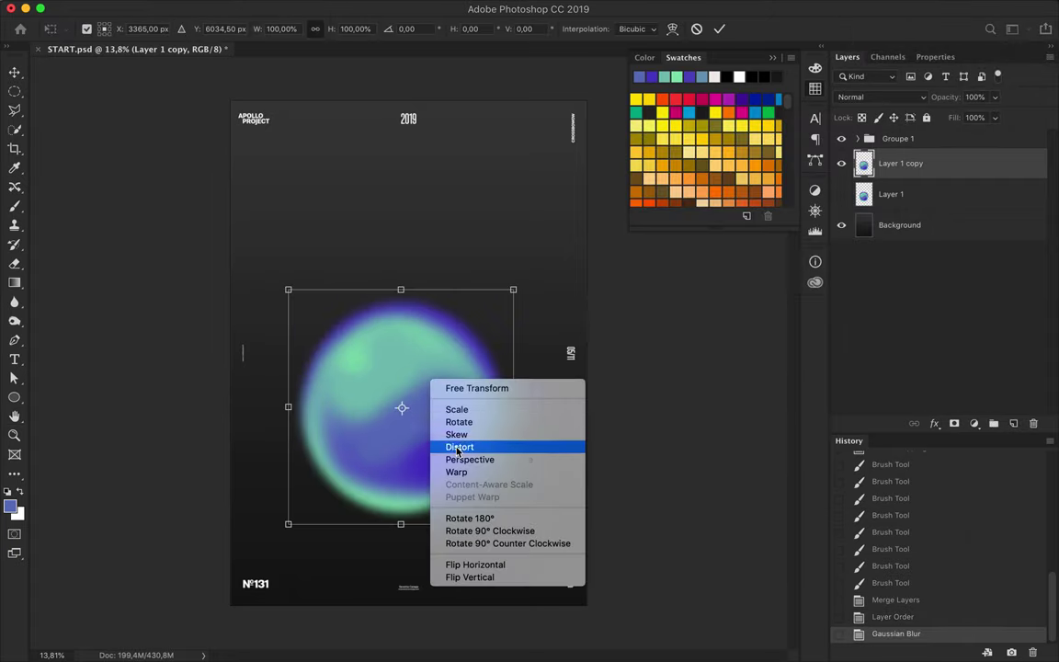
{"action": "left_click", "coordinate": [460, 474]}
{"action": "left_click_drag", "start_coordinate": [397, 527], "coordinate": [399, 224]}
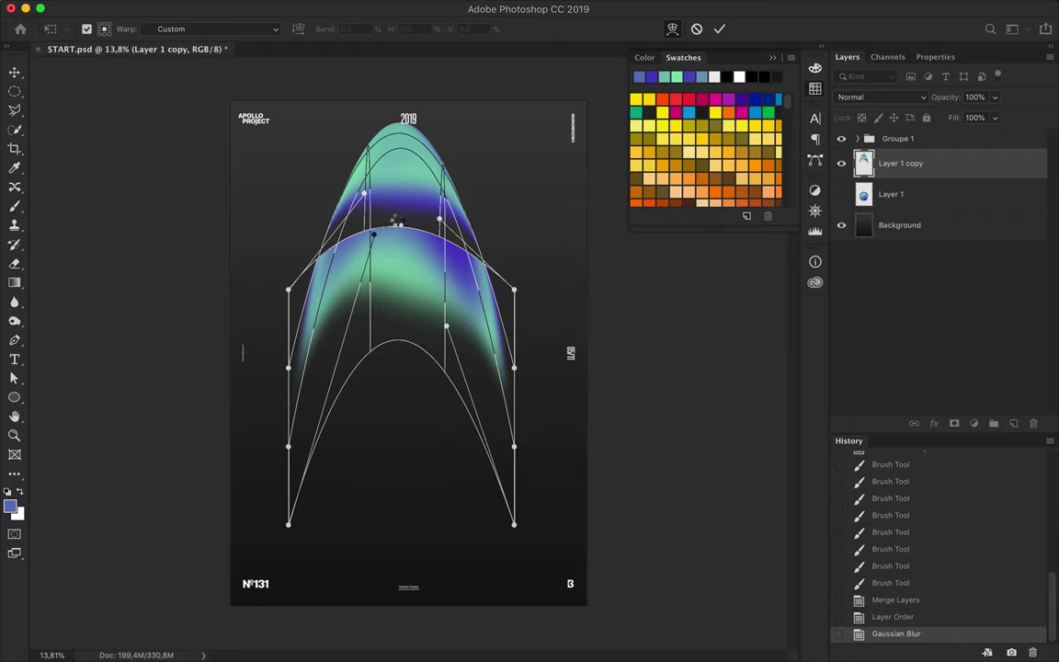
{"action": "key", "text": "Return"}
{"action": "left_click_drag", "start_coordinate": [414, 265], "coordinate": [378, 460]}
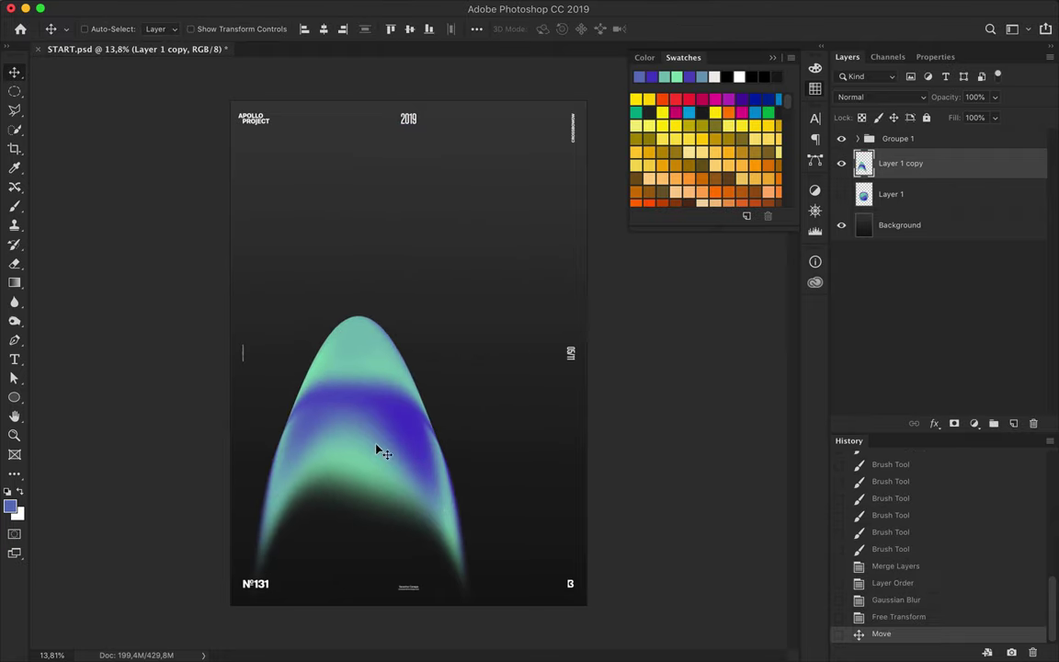
{"action": "key", "text": "ctrl+j"}
{"action": "left_click", "coordinate": [361, 8]}
{"action": "mouse_move", "coordinate": [375, 210]}
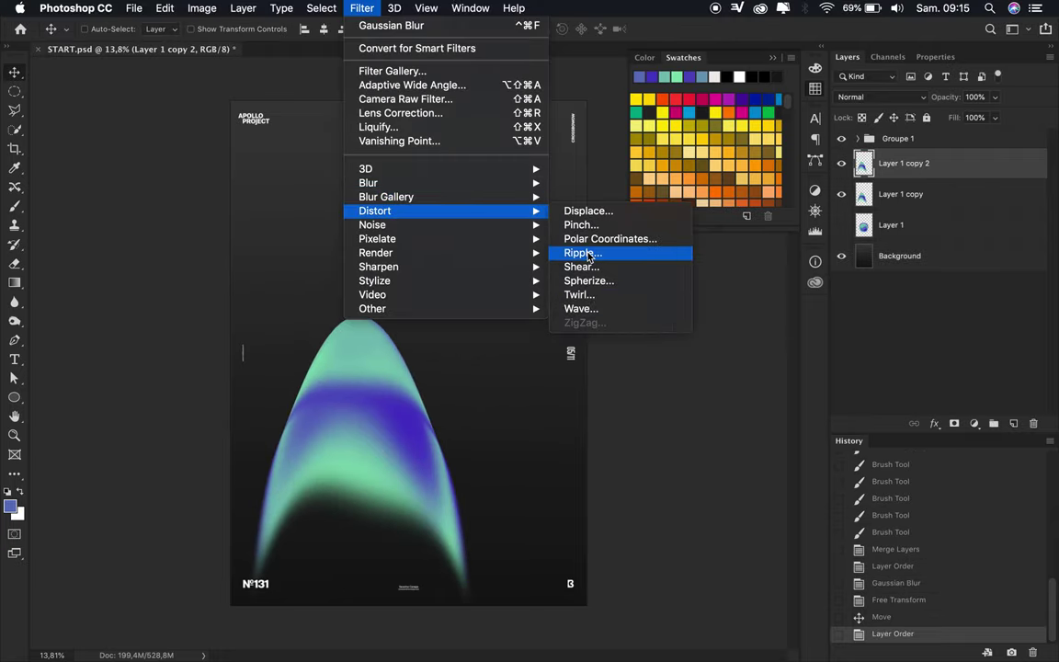
Preview the Ripple, Displace, Pinch and Shear distortion filters, cancelling each.
{"action": "left_click", "coordinate": [588, 256]}
{"action": "left_click", "coordinate": [618, 185]}
{"action": "left_click", "coordinate": [358, 8]}
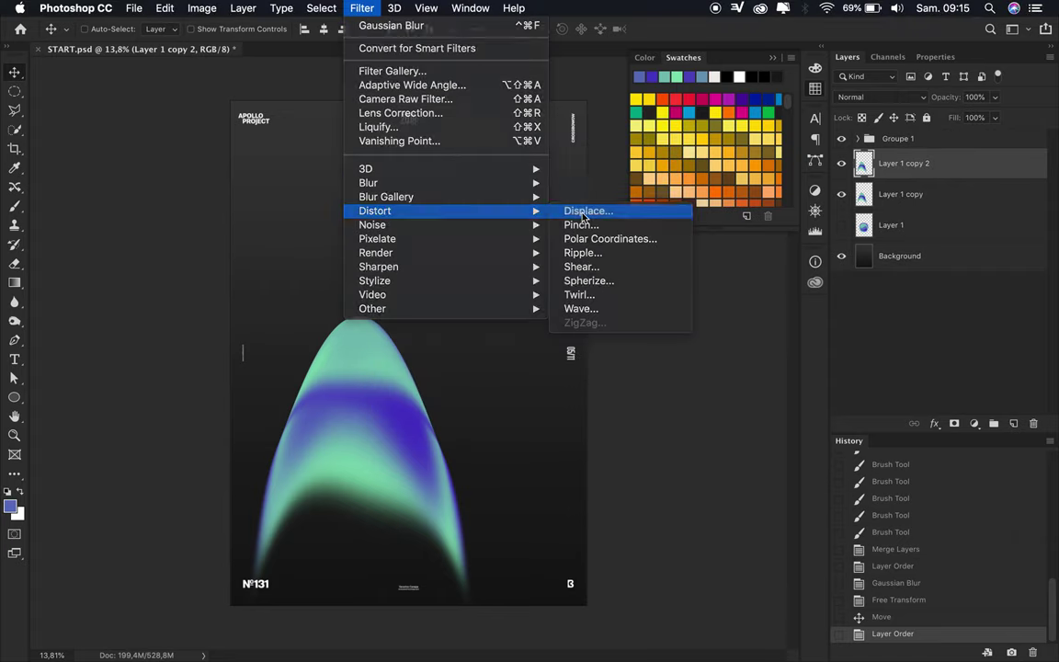
{"action": "left_click", "coordinate": [591, 207]}
{"action": "left_click", "coordinate": [603, 199]}
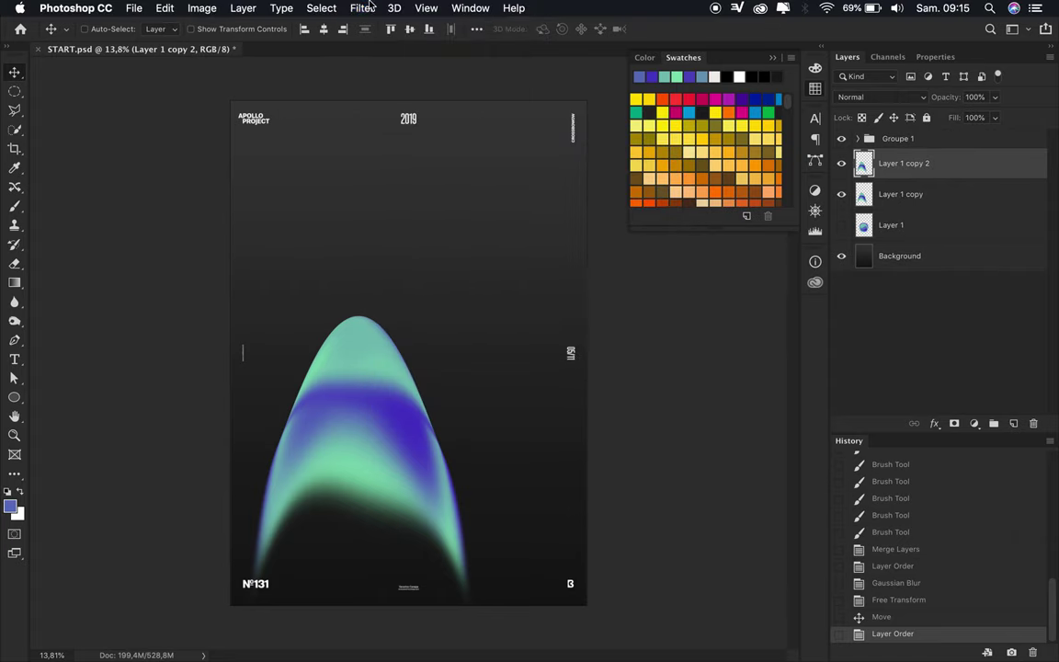
{"action": "left_click", "coordinate": [362, 9]}
{"action": "left_click", "coordinate": [599, 225]}
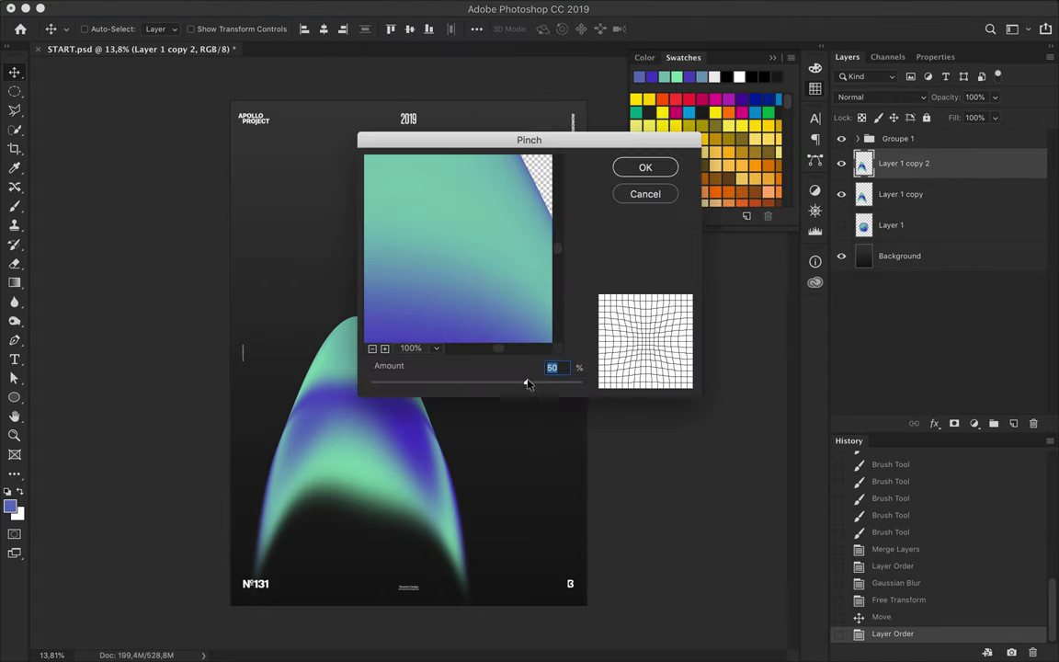
{"action": "left_click", "coordinate": [645, 194]}
{"action": "left_click", "coordinate": [360, 8]}
{"action": "left_click", "coordinate": [559, 267]}
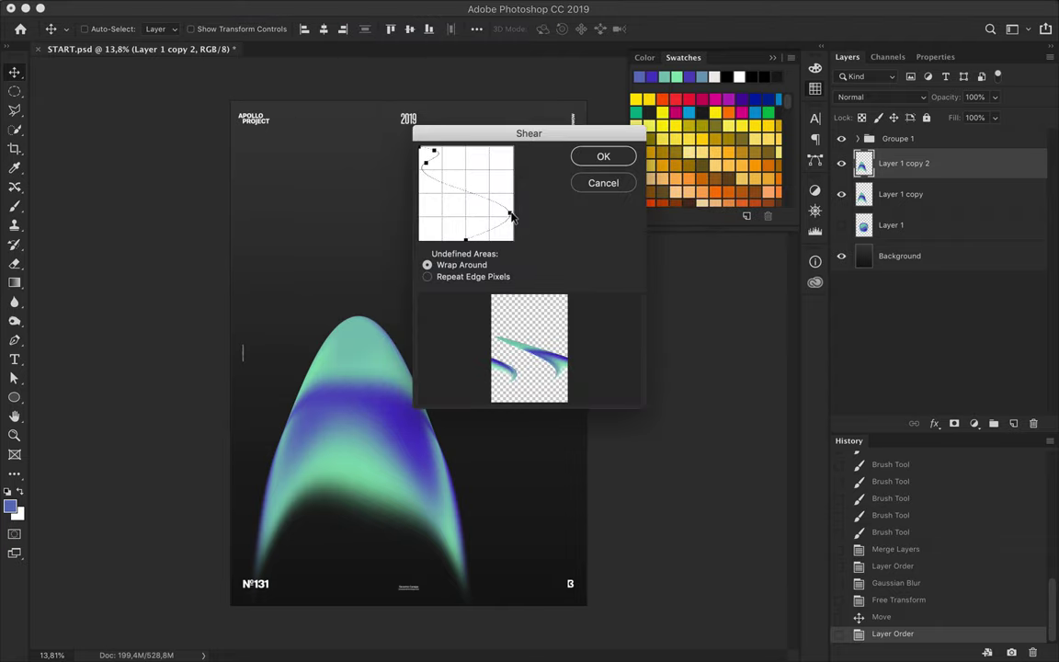
{"action": "key", "text": "Escape"}
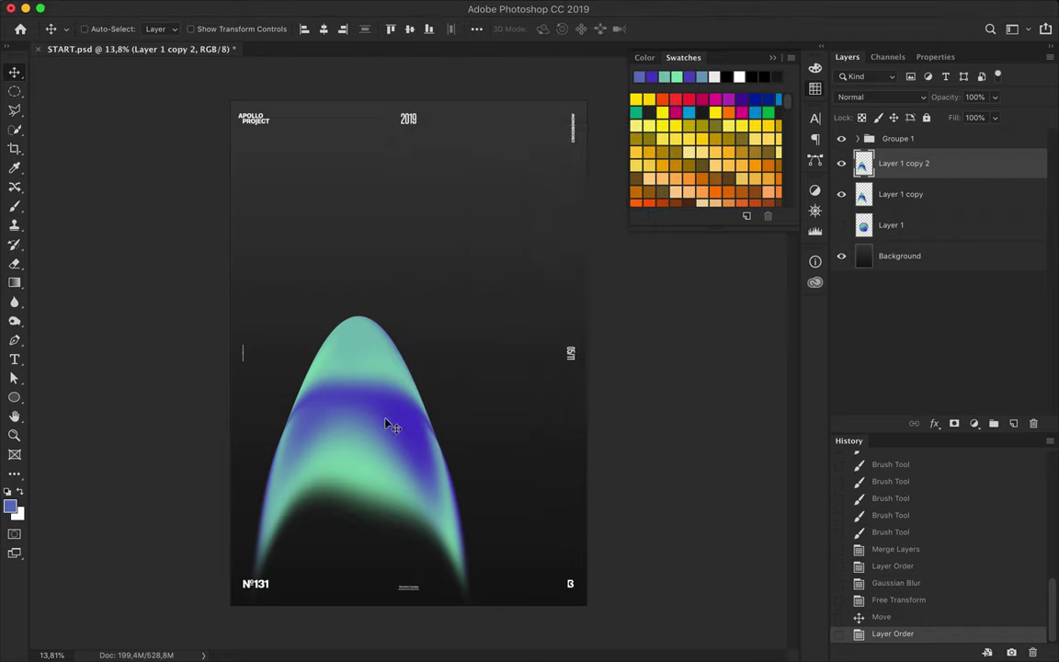
Delete the duplicate arch layer and reorder the orb copy in the layer stack.
{"action": "left_click_drag", "start_coordinate": [390, 425], "coordinate": [467, 266]}
{"action": "key", "text": "Delete"}
{"action": "left_click_drag", "start_coordinate": [841, 162], "coordinate": [841, 194]}
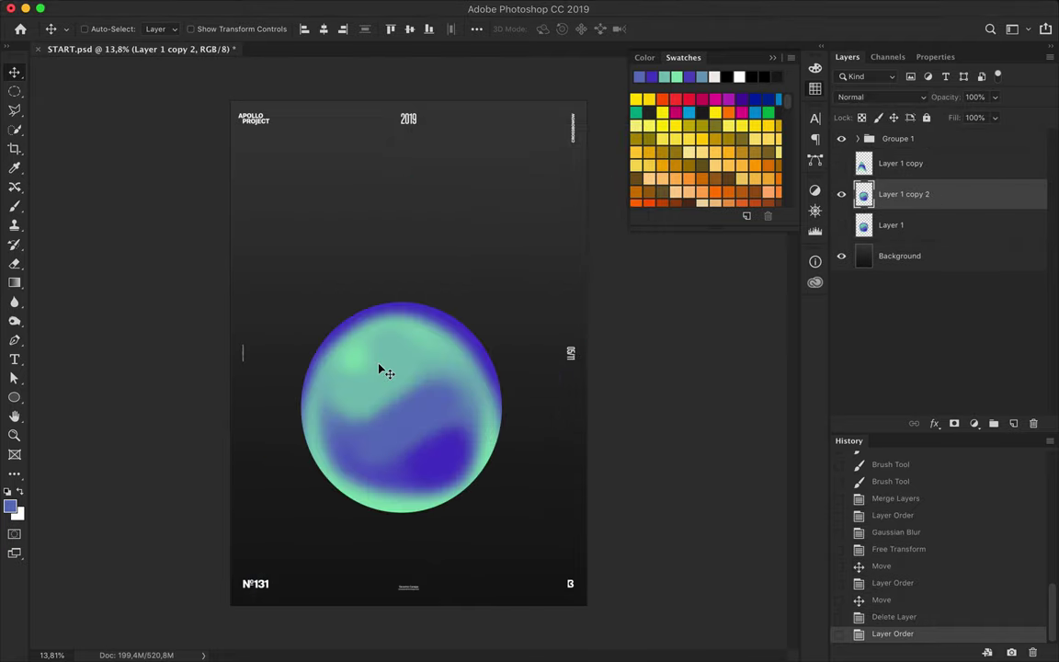
{"action": "key", "text": "ctrl+shift+x"}
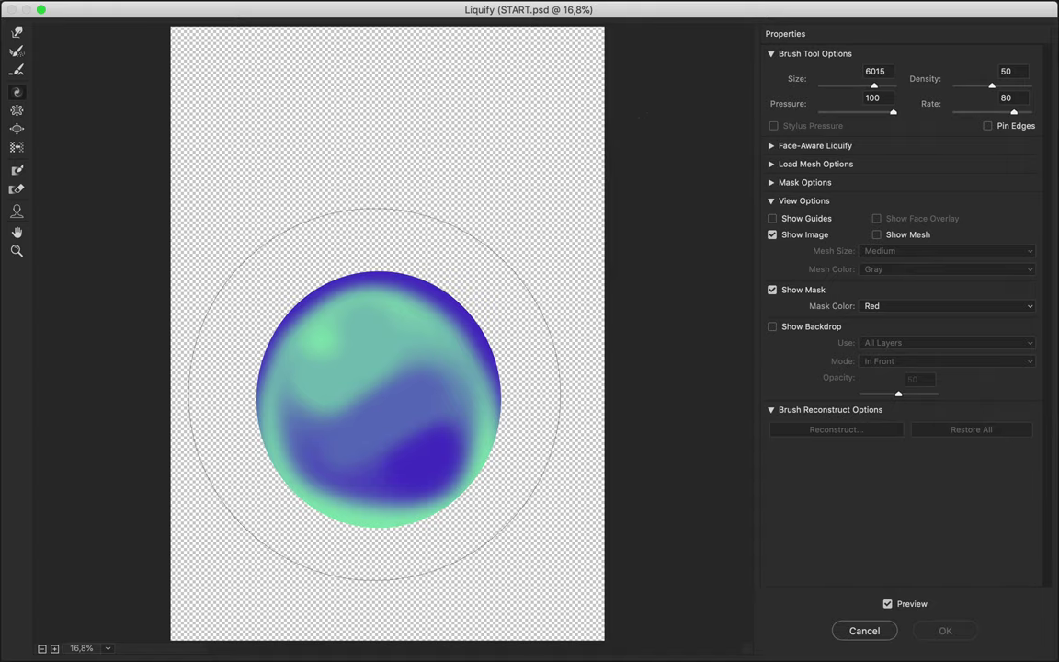
Twirl the sphere clockwise in Liquify at Rate 100 into a ringed vortex and apply it.
{"action": "left_click_drag", "start_coordinate": [376, 395], "coordinate": [378, 394]}
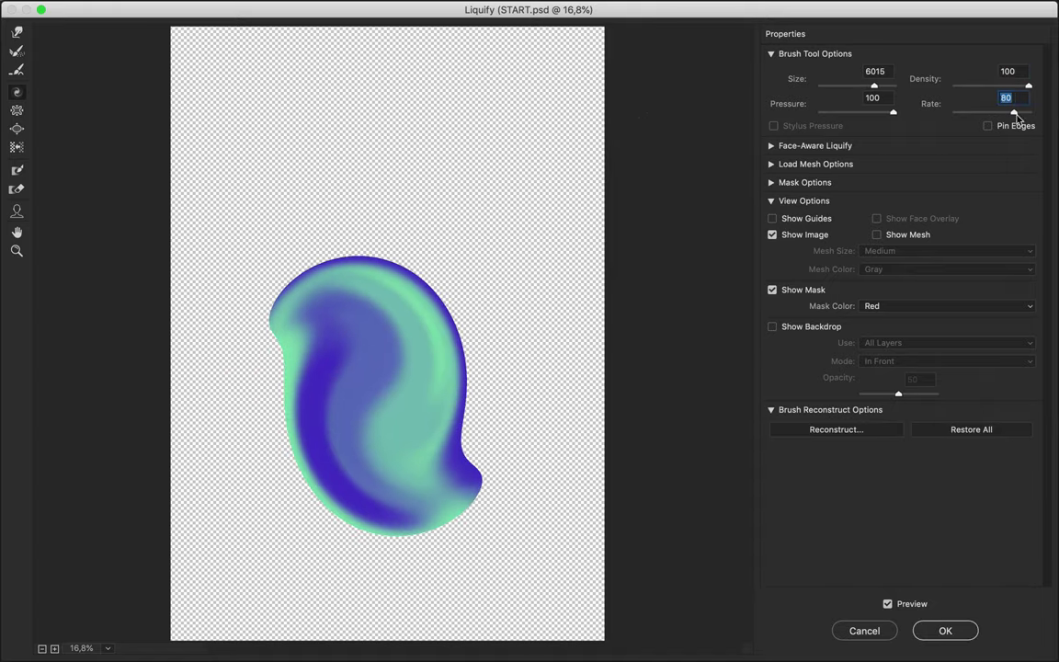
{"action": "left_click_drag", "start_coordinate": [1014, 113], "coordinate": [1028, 113]}
{"action": "key", "text": "ctrl+z"}
{"action": "left_click_drag", "start_coordinate": [369, 386], "coordinate": [370, 386]}
{"action": "key", "text": "Return"}
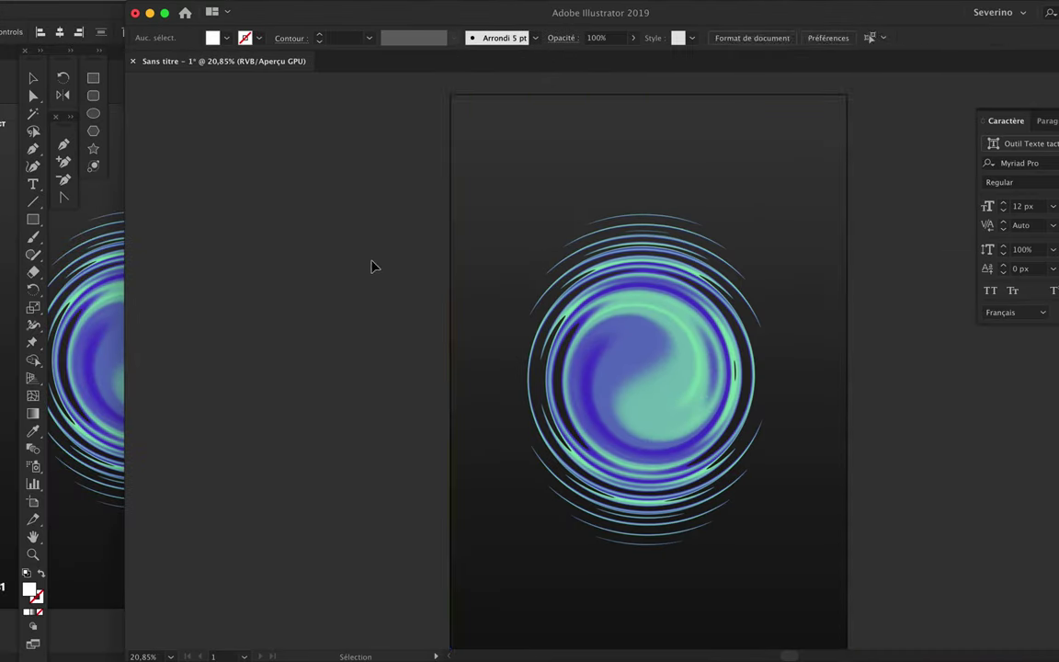
Add APOLLO text in white Molde Compressed-Bold and give it a dark 5 px outline.
{"action": "key", "text": "t"}
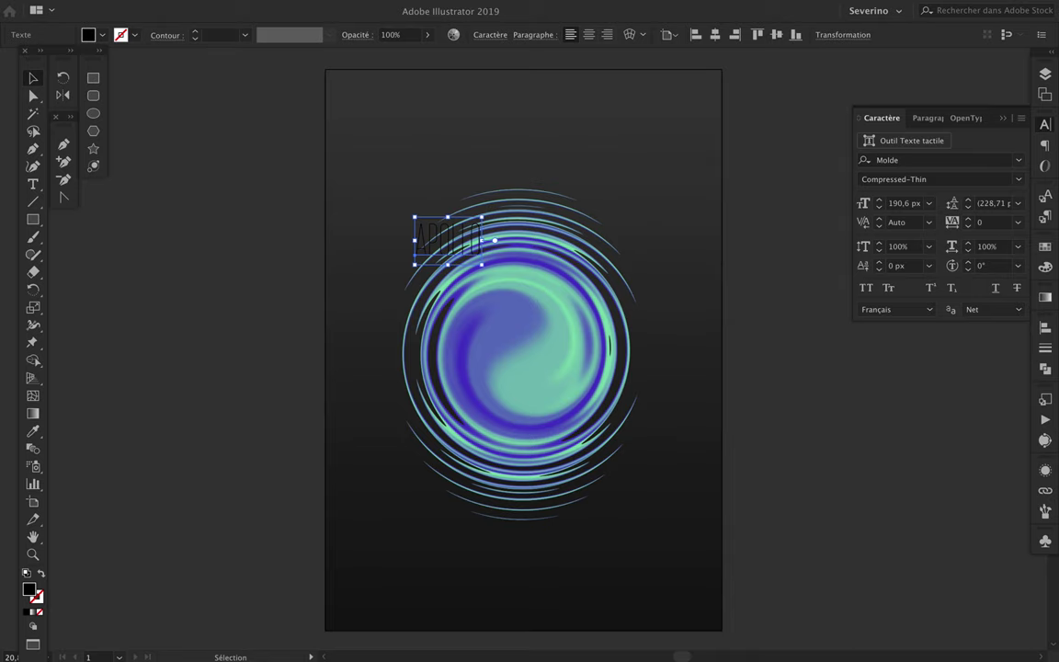
{"action": "left_click", "coordinate": [1017, 179]}
{"action": "left_click", "coordinate": [896, 355]}
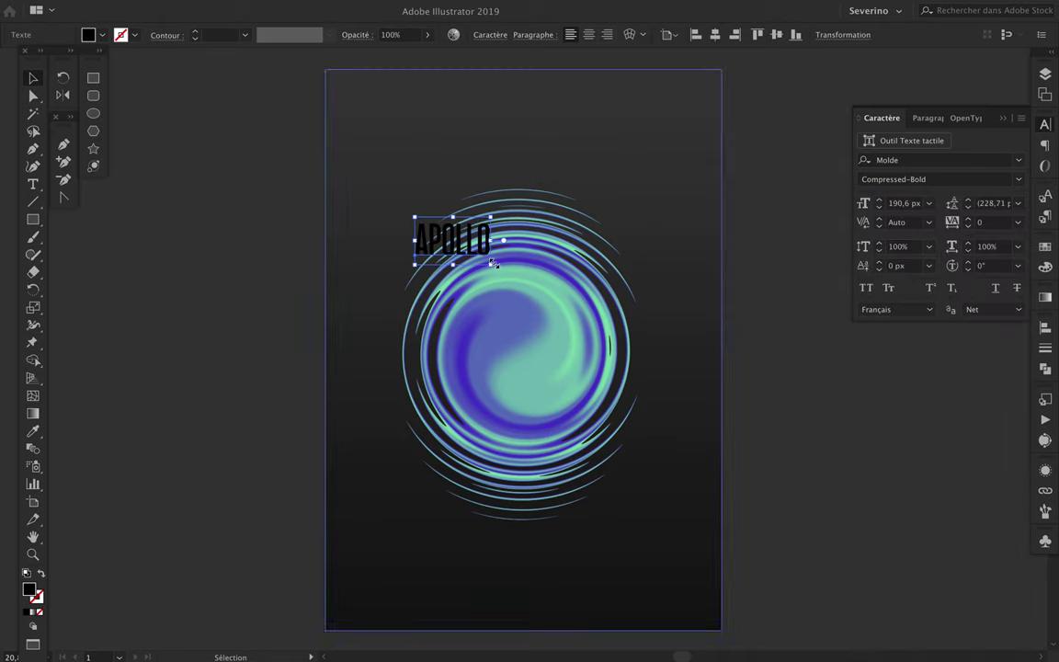
{"action": "left_click", "coordinate": [27, 573]}
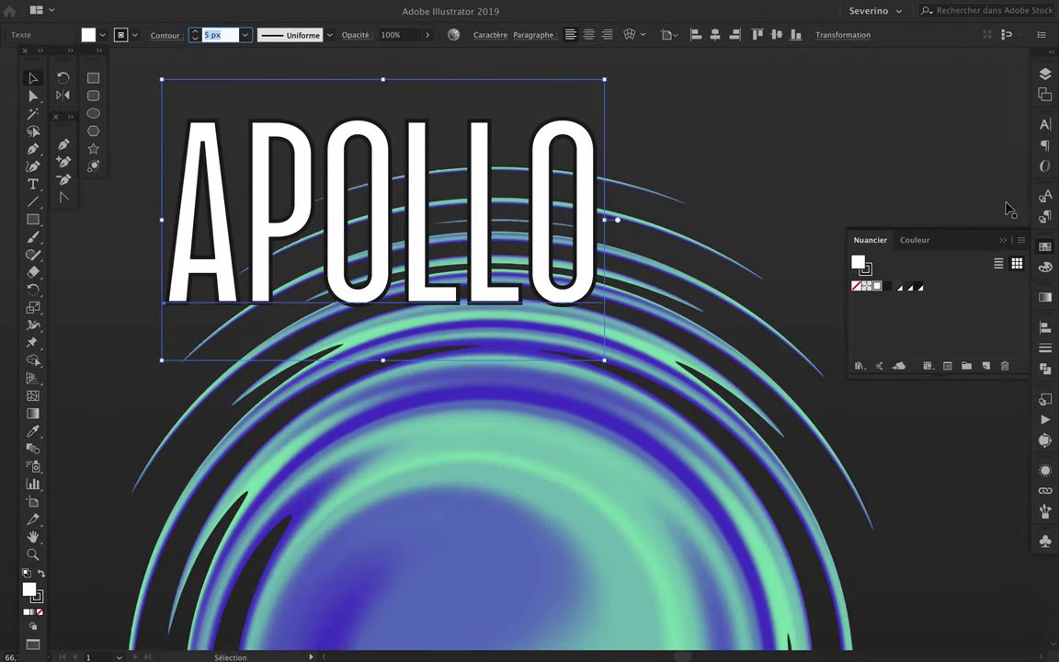
{"action": "left_click", "coordinate": [1045, 347]}
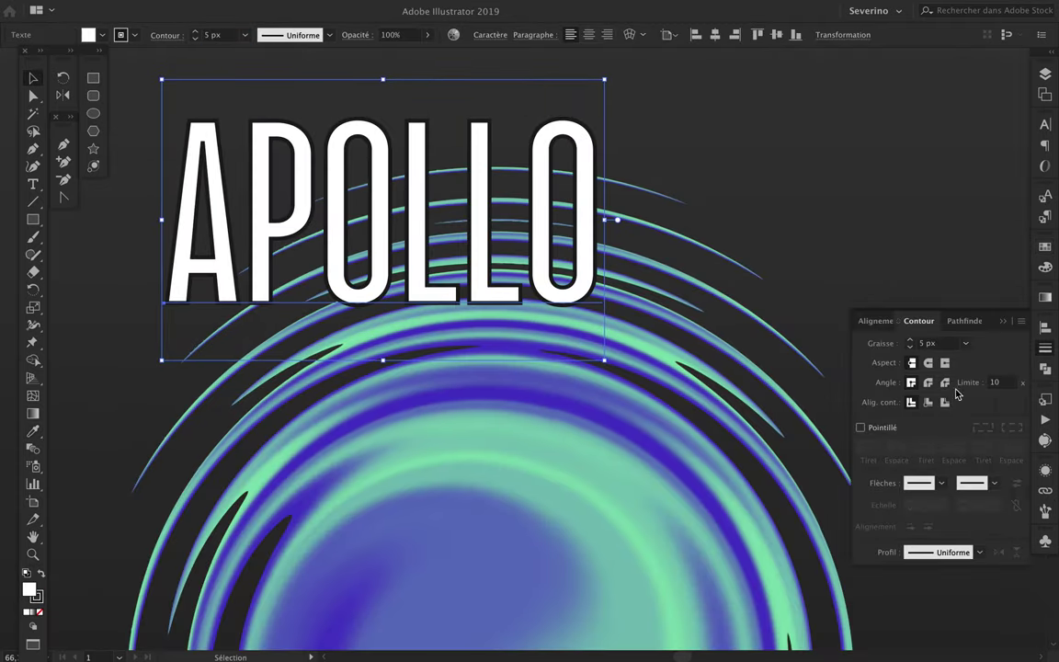
{"action": "left_click", "coordinate": [120, 7]}
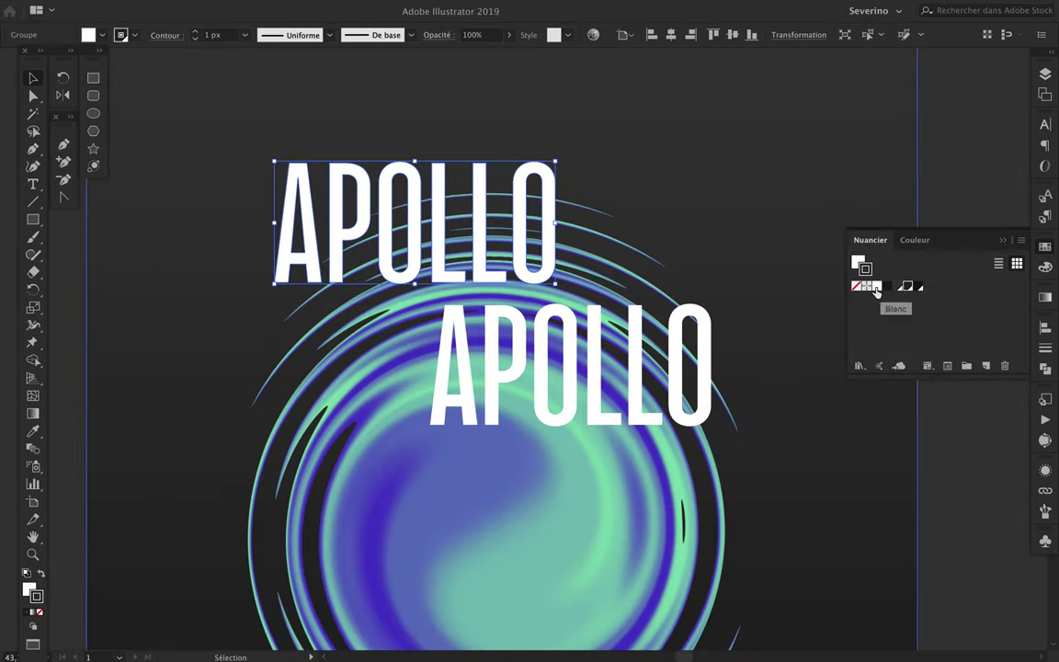
Thicken the APOLLO outline to 8 px and stack an offset copy of the outlined text.
{"action": "left_click", "coordinate": [1045, 349]}
{"action": "left_click", "coordinate": [911, 341]}
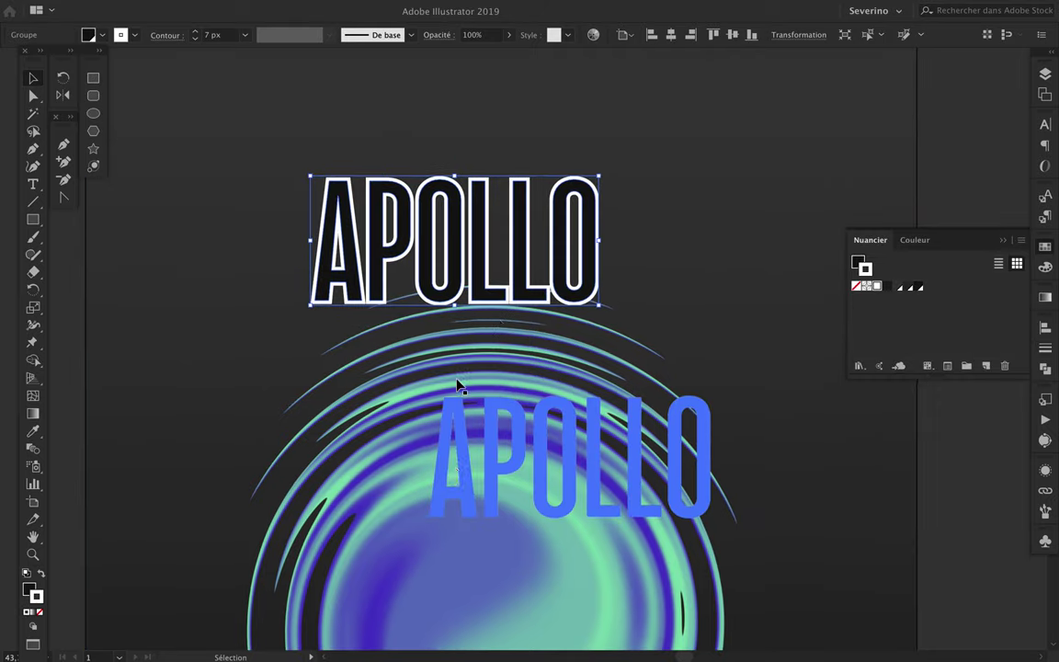
{"action": "key", "text": "ctrl+minus"}
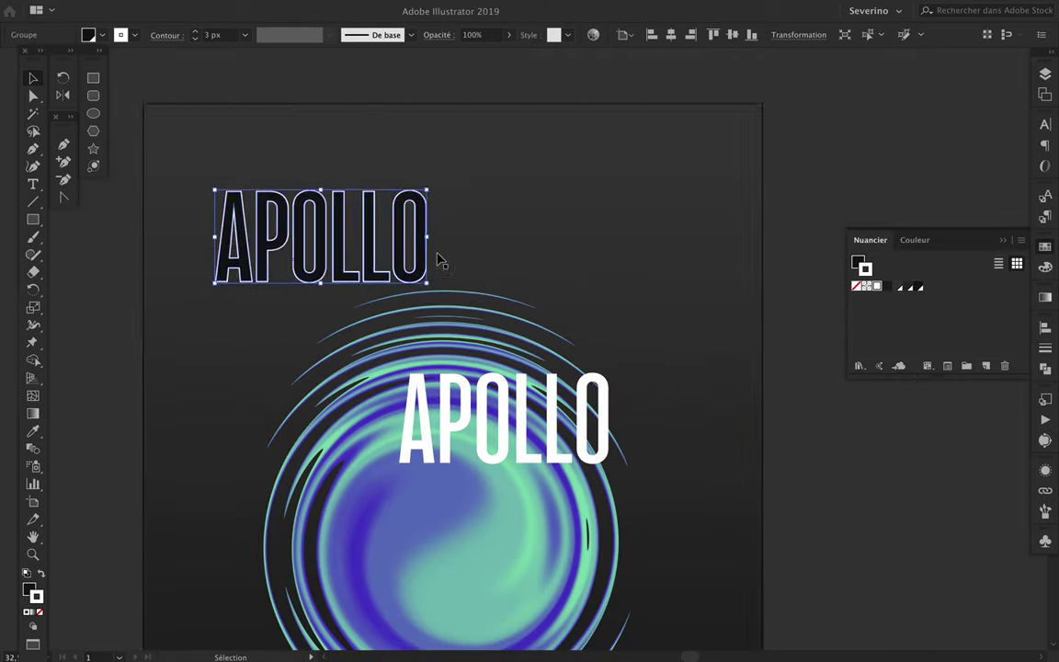
{"action": "mouse_move", "coordinate": [417, 236]}
{"action": "left_mouse_down"}
{"action": "mouse_move", "coordinate": [402, 260]}
{"action": "mouse_move", "coordinate": [395, 243]}
{"action": "left_mouse_up"}
{"action": "left_click", "coordinate": [515, 265]}
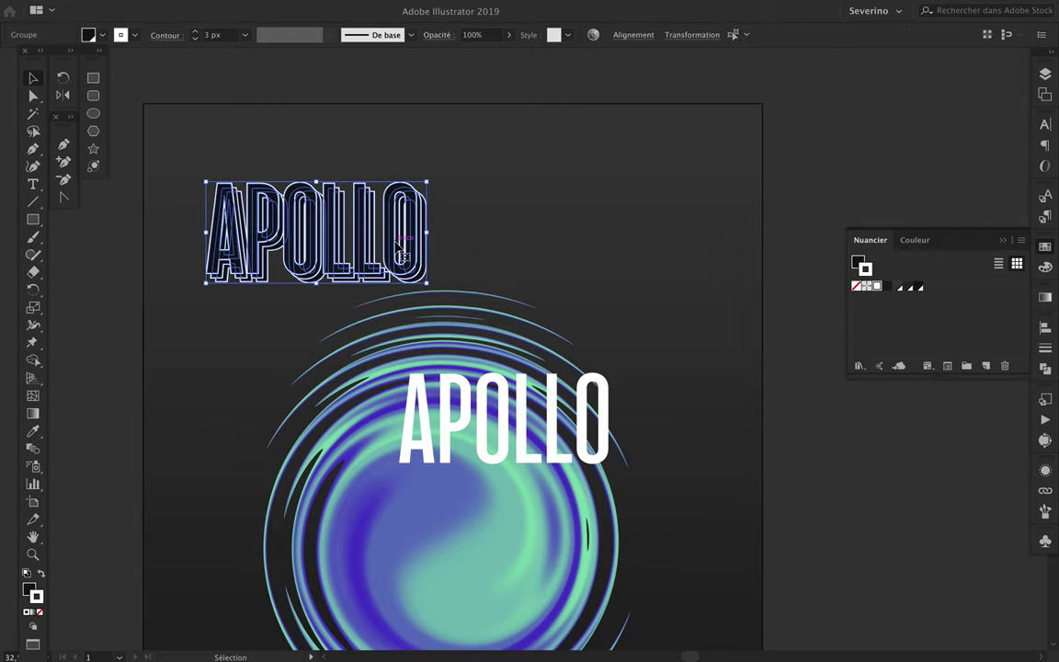
{"action": "scroll", "coordinate": [374, 370], "scroll_direction": "down", "scroll_amount": 2}
{"action": "scroll", "coordinate": [378, 370], "scroll_direction": "up", "scroll_amount": 3}
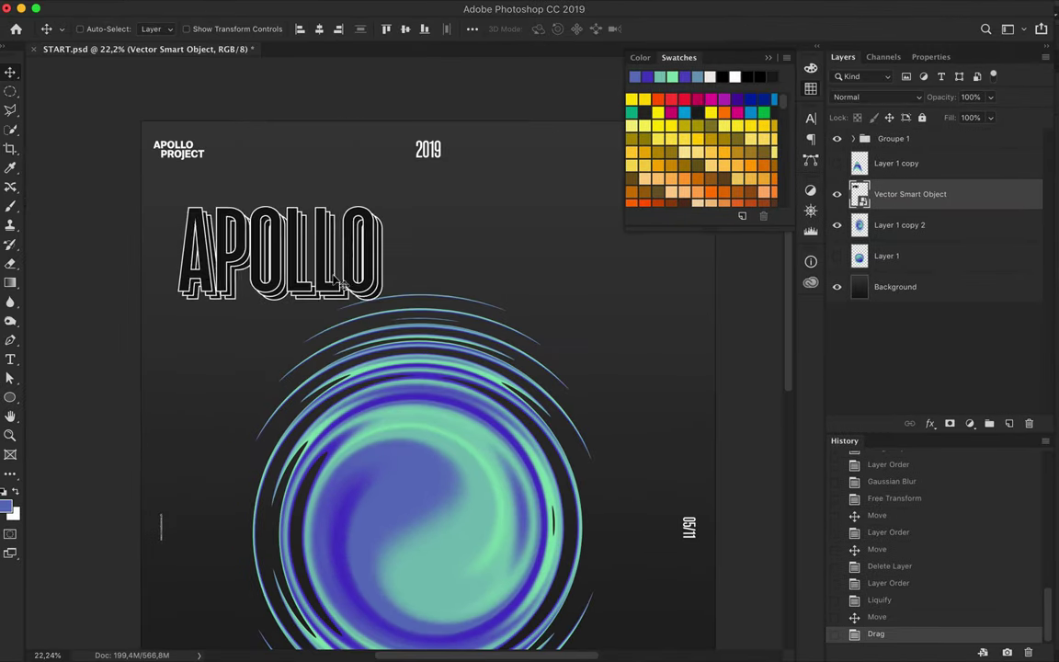
Duplicate the swirl orb layer and Gaussian-blur the copy (~91 px).
{"action": "left_click", "coordinate": [445, 475]}
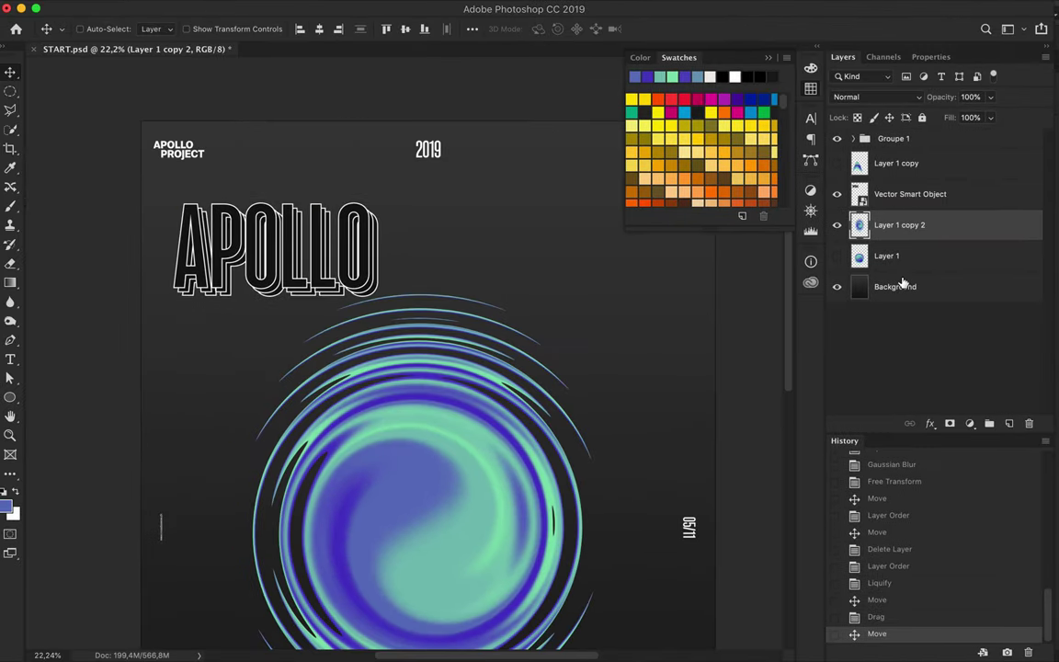
{"action": "key", "text": "super+j"}
{"action": "left_click", "coordinate": [361, 8]}
{"action": "left_click", "coordinate": [586, 239]}
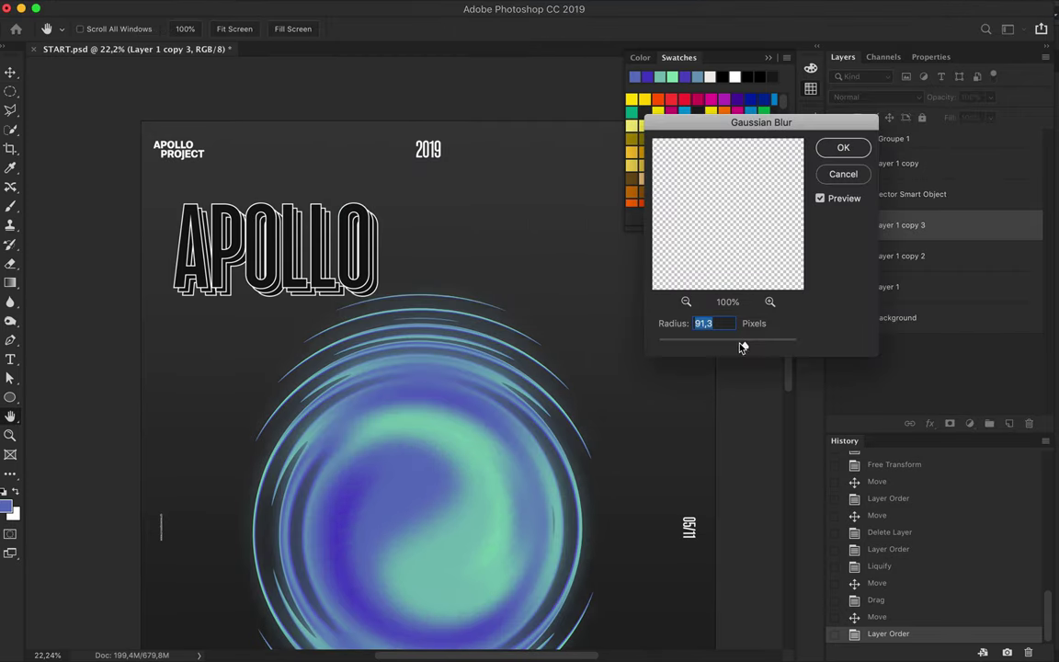
{"action": "key", "text": "Return"}
Add a Color Dodge orb copy and a Vibrance adjustment at +24 vibrance, +11 saturation.
{"action": "key", "text": "super+j"}
{"action": "left_click", "coordinate": [877, 96]}
{"action": "left_click", "coordinate": [873, 217]}
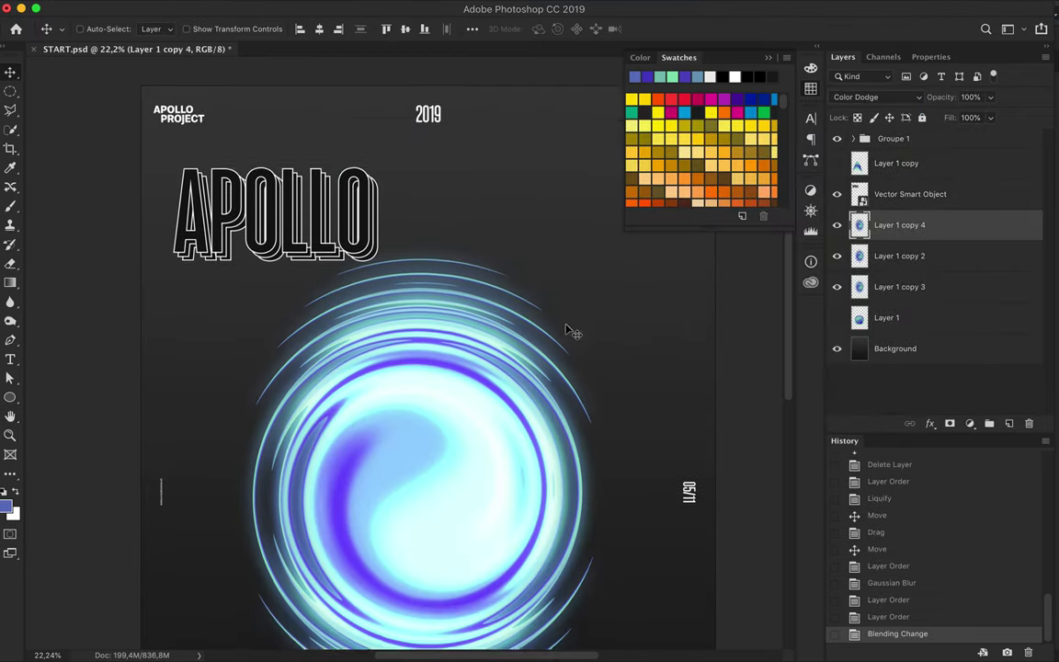
{"action": "scroll", "coordinate": [567, 331], "scroll_direction": "down", "scroll_amount": 5}
{"action": "left_click", "coordinate": [970, 423]}
{"action": "left_click", "coordinate": [967, 551]}
{"action": "mouse_move", "coordinate": [933, 114]}
{"action": "left_mouse_down"}
{"action": "mouse_move", "coordinate": [1018, 114]}
{"action": "mouse_move", "coordinate": [957, 114]}
{"action": "mouse_move", "coordinate": [1020, 143]}
{"action": "mouse_move", "coordinate": [959, 142]}
{"action": "left_mouse_up"}
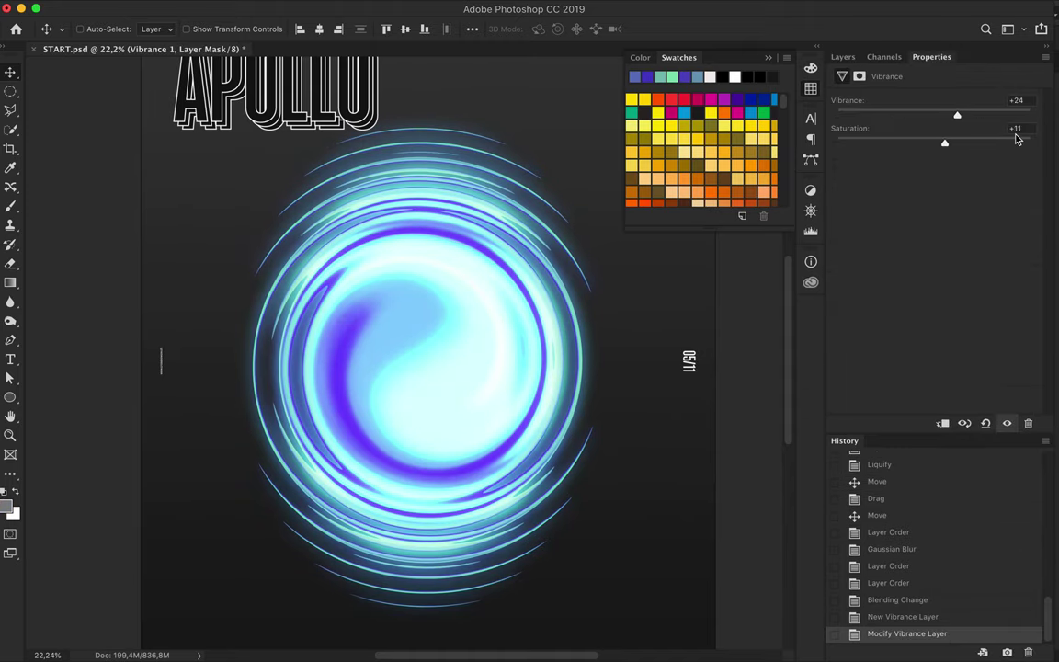
Move the APOLLO lettering below the glowing orb layers on the poster.
{"action": "scroll", "coordinate": [343, 193], "scroll_direction": "up", "scroll_amount": 2}
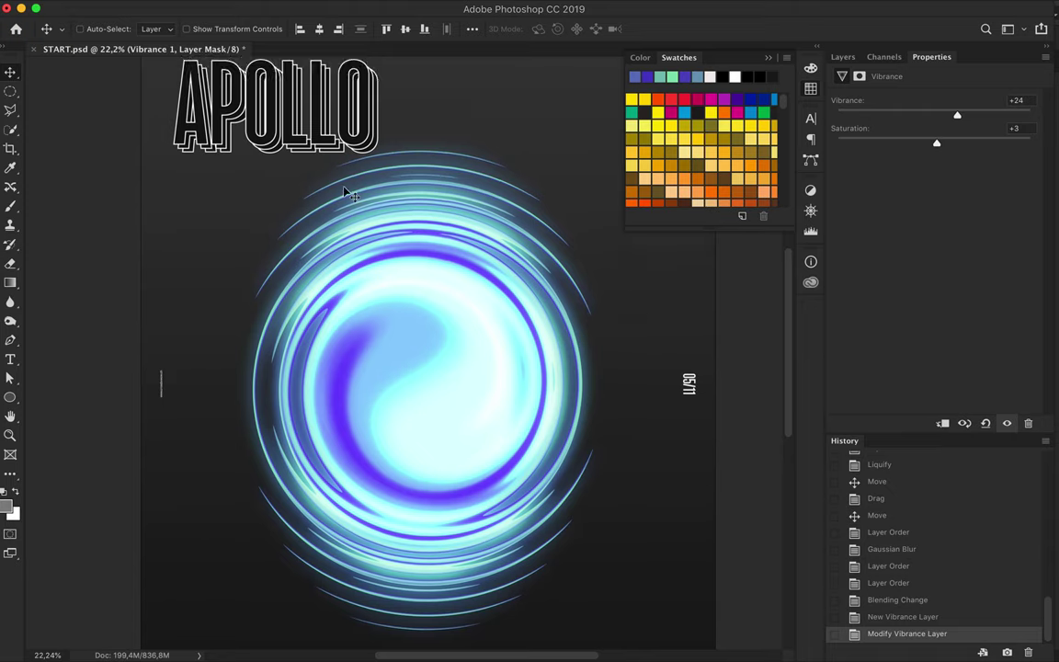
{"action": "left_click", "coordinate": [842, 56]}
{"action": "left_click_drag", "start_coordinate": [917, 284], "coordinate": [917, 276]}
{"action": "left_click_drag", "start_coordinate": [275, 105], "coordinate": [302, 175]}
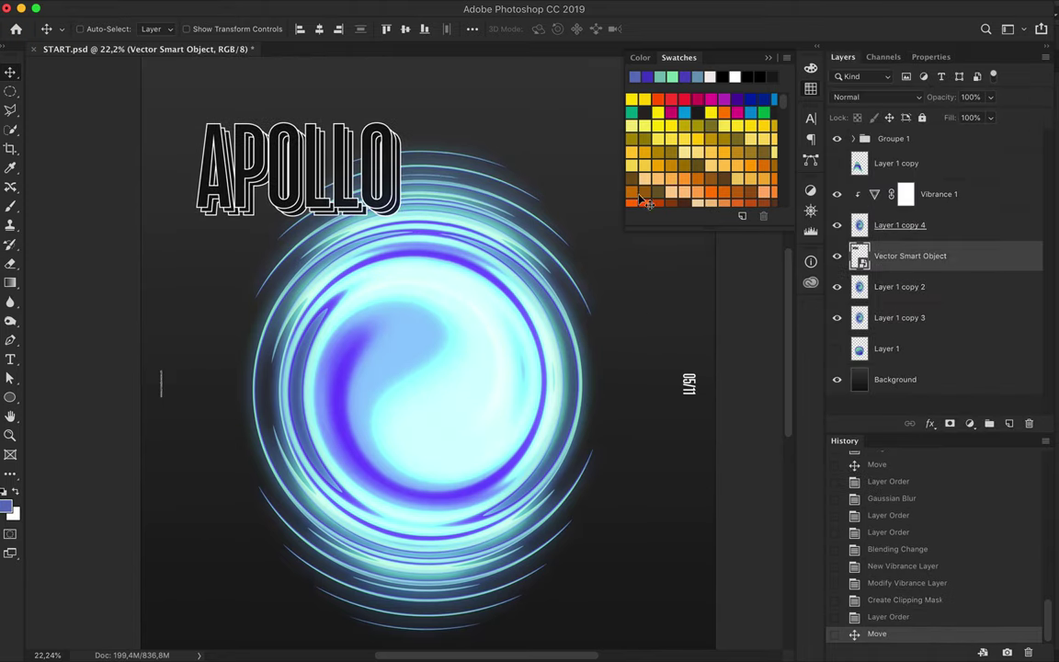
Add a second APOLLO copy at the lower right, kept beneath the orb layers.
{"action": "left_click_drag", "start_coordinate": [909, 256], "coordinate": [910, 302]}
{"action": "mouse_move", "coordinate": [276, 175]}
{"action": "left_mouse_down"}
{"action": "mouse_move", "coordinate": [294, 174]}
{"action": "mouse_move", "coordinate": [577, 496]}
{"action": "mouse_move", "coordinate": [570, 505]}
{"action": "left_mouse_up"}
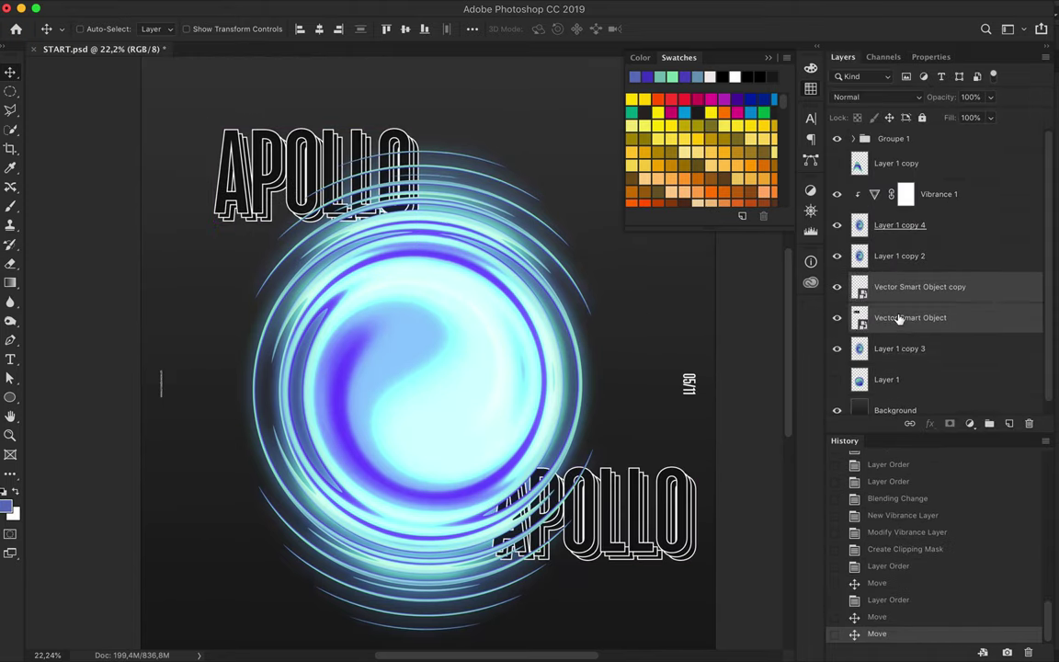
{"action": "key", "text": "ctrl+["}
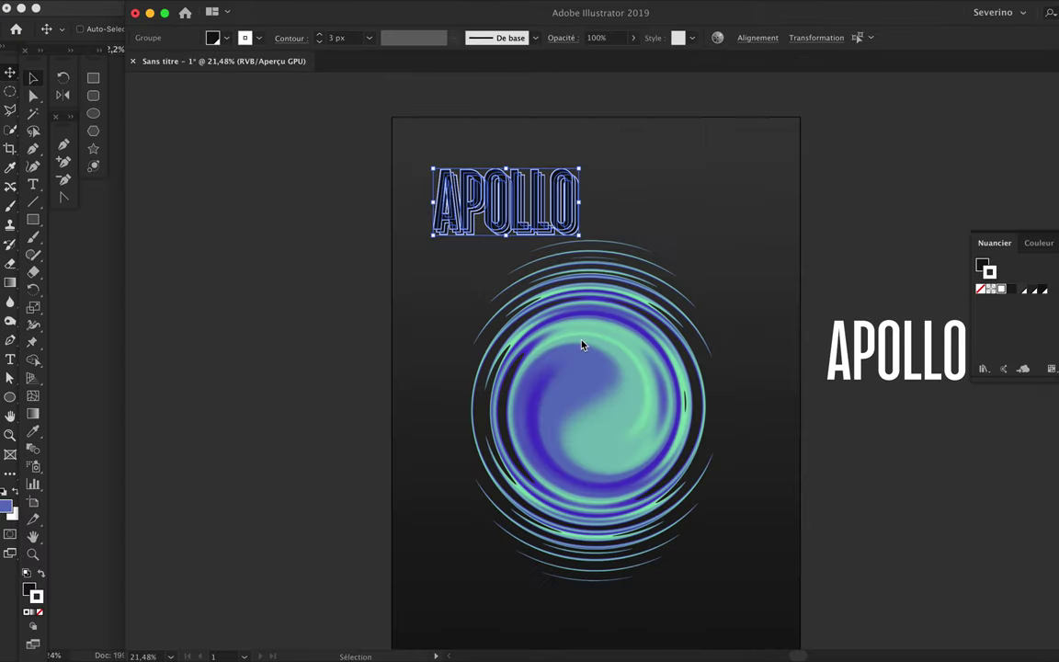
Retype the second APOLLO as 365° with a dark fill and convert it to outlines.
{"action": "left_click", "coordinate": [855, 366]}
{"action": "double_click", "coordinate": [855, 365]}
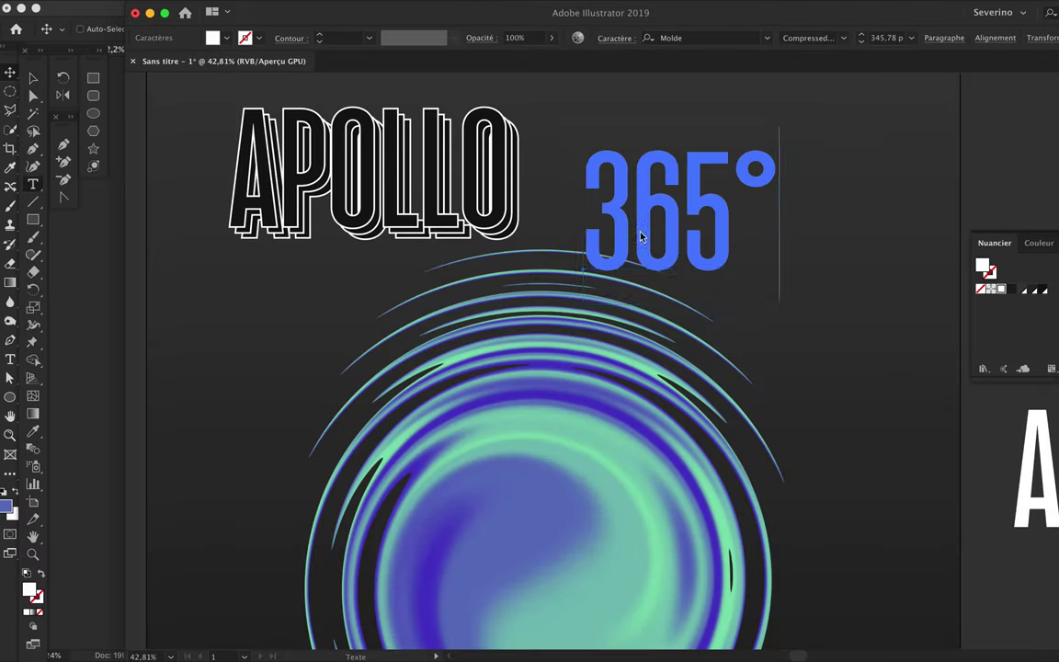
{"action": "left_click", "coordinate": [355, 289]}
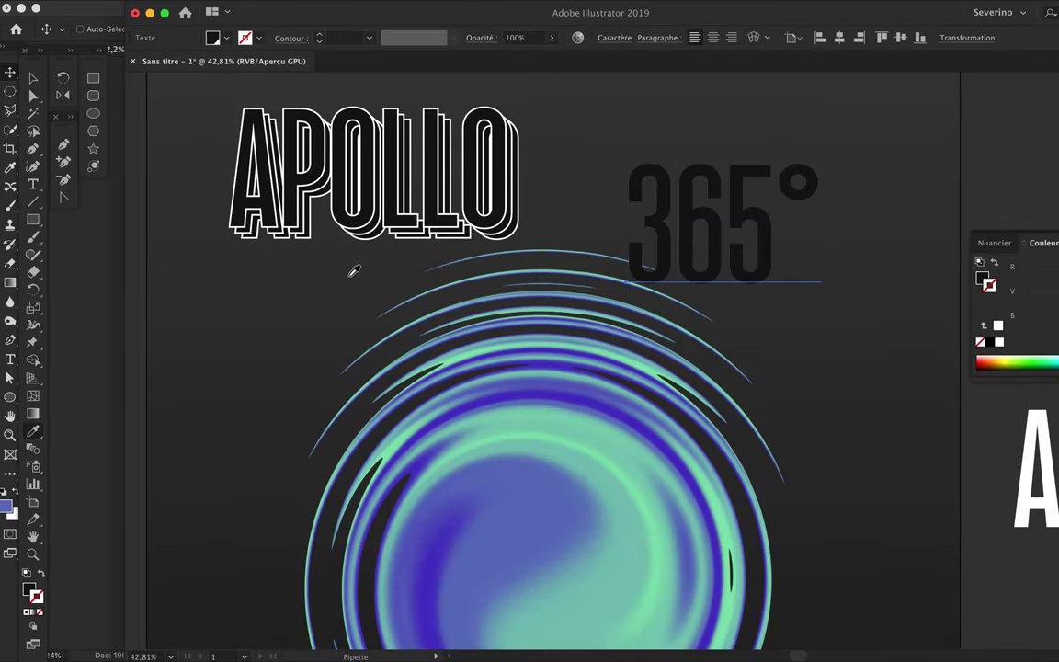
{"action": "left_click", "coordinate": [209, 8]}
{"action": "left_click", "coordinate": [241, 156]}
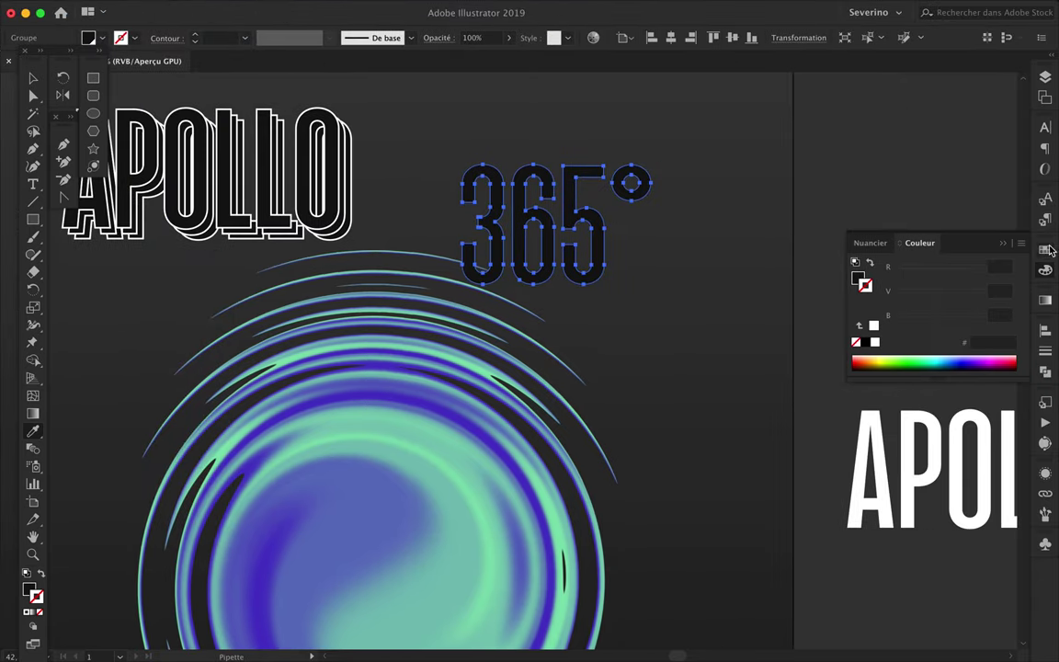
Give the outlined 365° a 5 px white stroke and move it right of the orb.
{"action": "left_click", "coordinate": [1045, 350]}
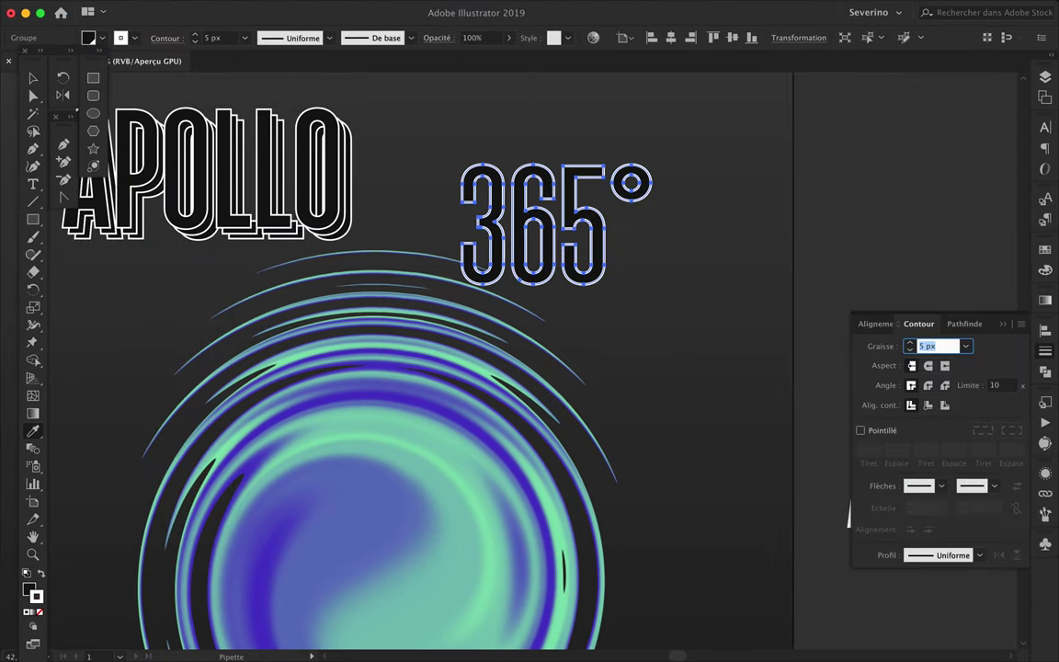
{"action": "type", "text": "5"}
{"action": "key", "text": "Return"}
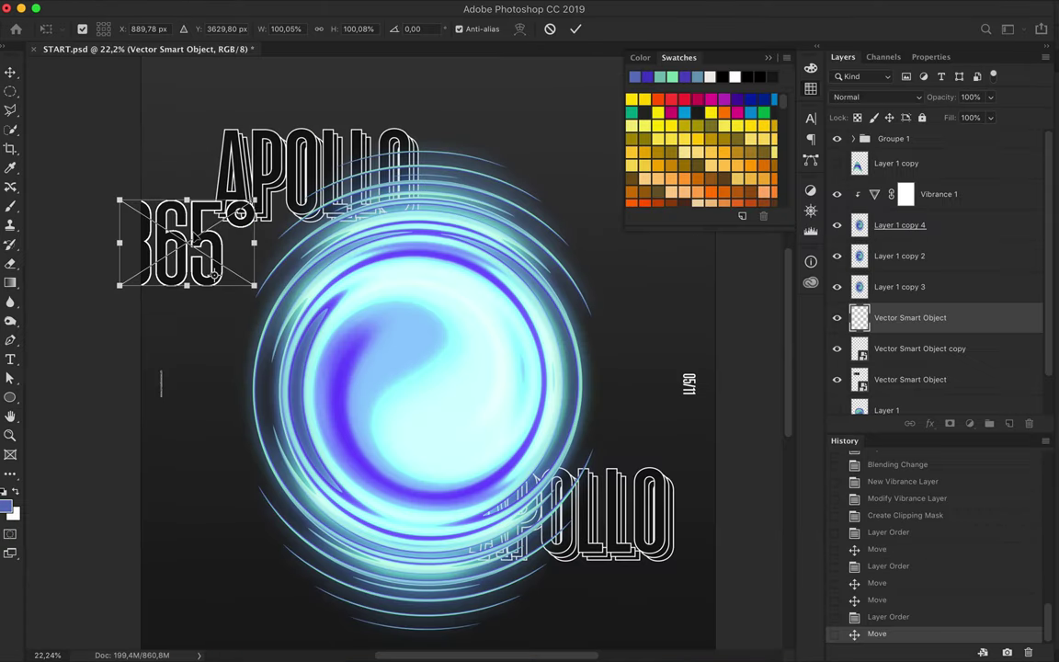
{"action": "mouse_move", "coordinate": [215, 273]}
{"action": "left_mouse_down"}
{"action": "mouse_move", "coordinate": [573, 273]}
{"action": "mouse_move", "coordinate": [267, 483]}
{"action": "left_mouse_up"}
Add a 90°-rotated copy of 365° at the poster's lower left.
{"action": "key", "text": "Return"}
{"action": "key", "text": "ctrl+t"}
{"action": "left_click_drag", "start_coordinate": [331, 552], "coordinate": [238, 493]}
{"action": "key", "text": "Return"}
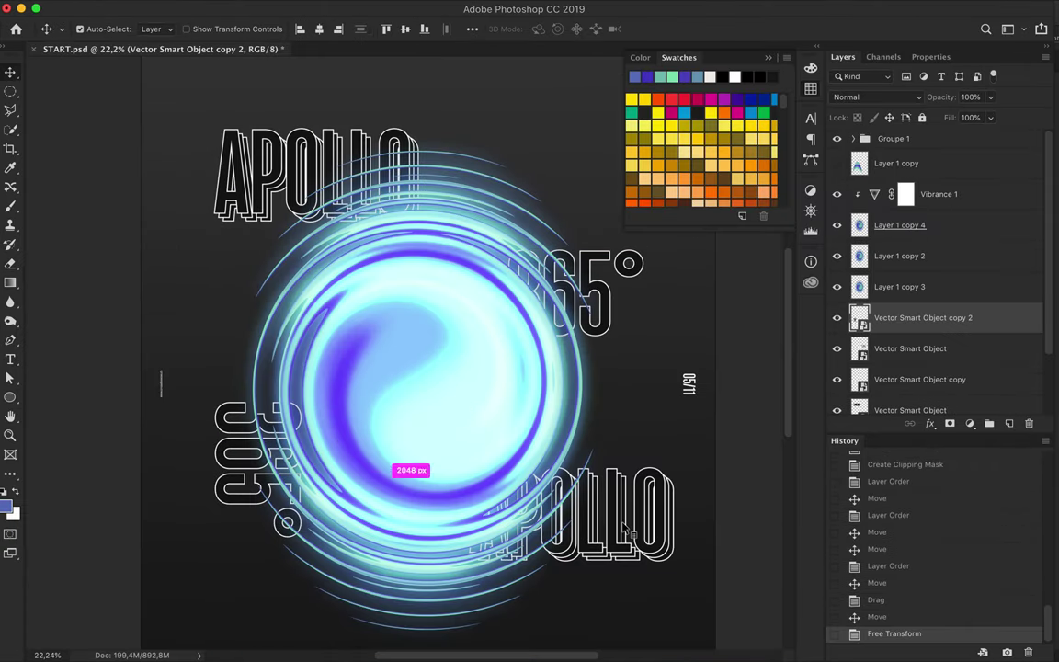
Rotate the lower-right APOLLO copy 180° so it sits upside down.
{"action": "left_click", "coordinate": [570, 515]}
{"action": "key", "text": "ctrl+t"}
{"action": "left_click_drag", "start_coordinate": [478, 543], "coordinate": [652, 543]}
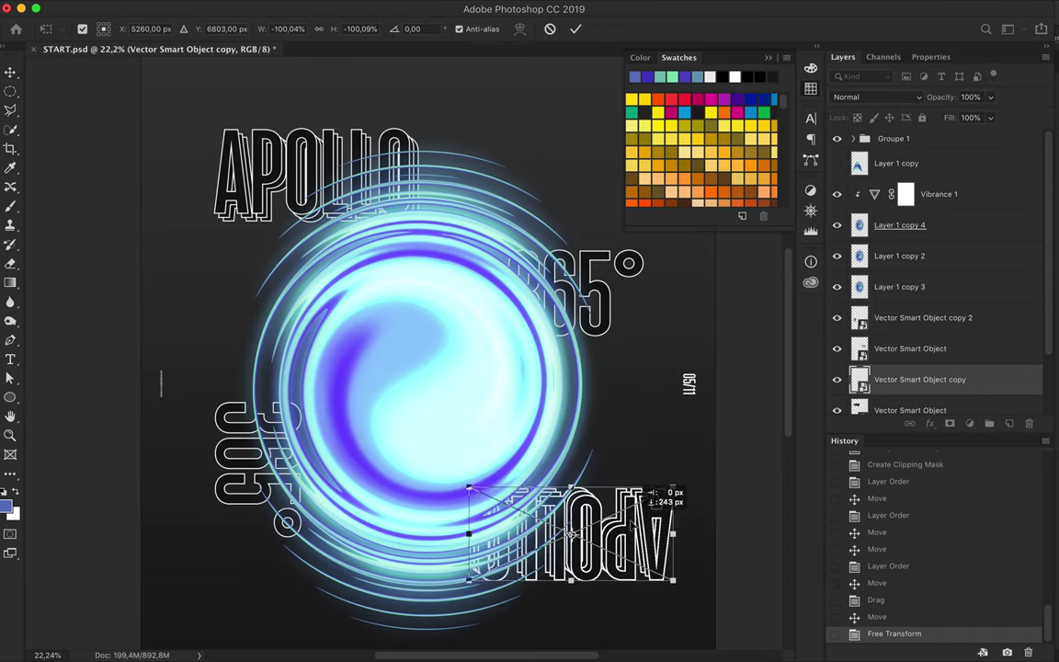
{"action": "key", "text": "Return"}
{"action": "scroll", "coordinate": [574, 416], "scroll_direction": "down", "scroll_amount": 3}
{"action": "scroll", "coordinate": [574, 415], "scroll_direction": "up", "scroll_amount": 1}
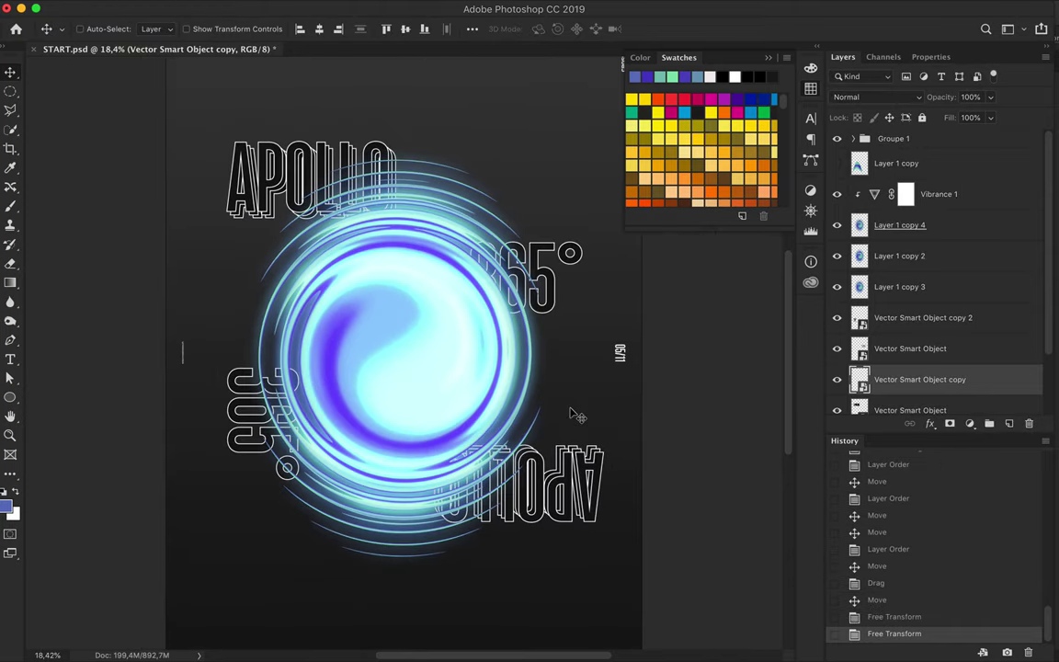
{"action": "mouse_move", "coordinate": [480, 659]}
{"action": "left_click", "coordinate": [480, 638]}
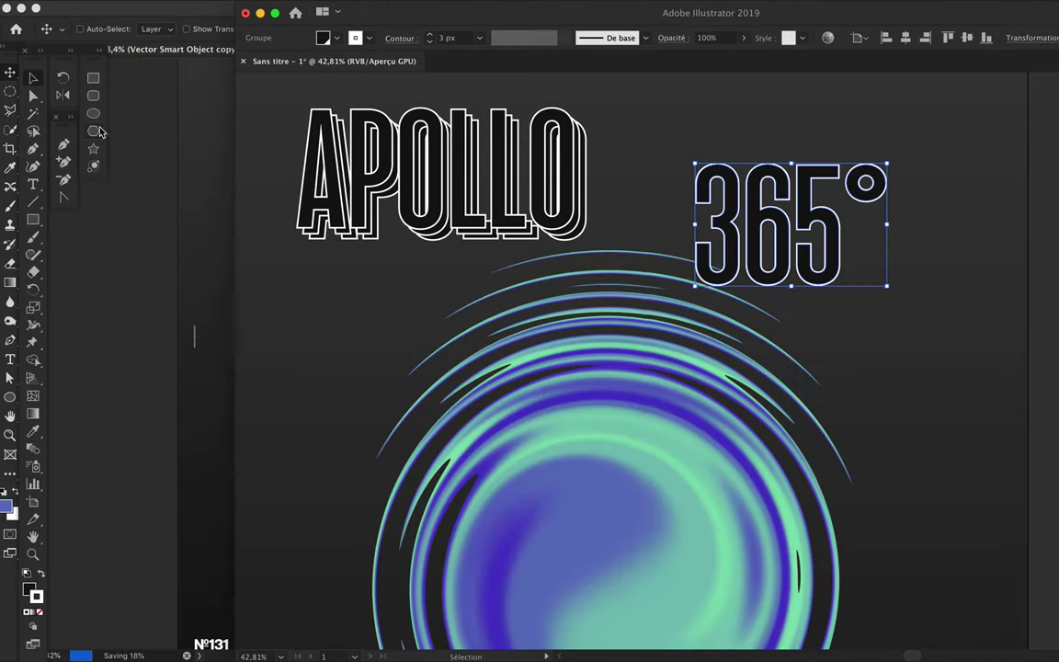
Draw a new freeform polygon beside the artboard with the Pen tool.
{"action": "key", "text": "p"}
{"action": "left_click", "coordinate": [767, 248]}
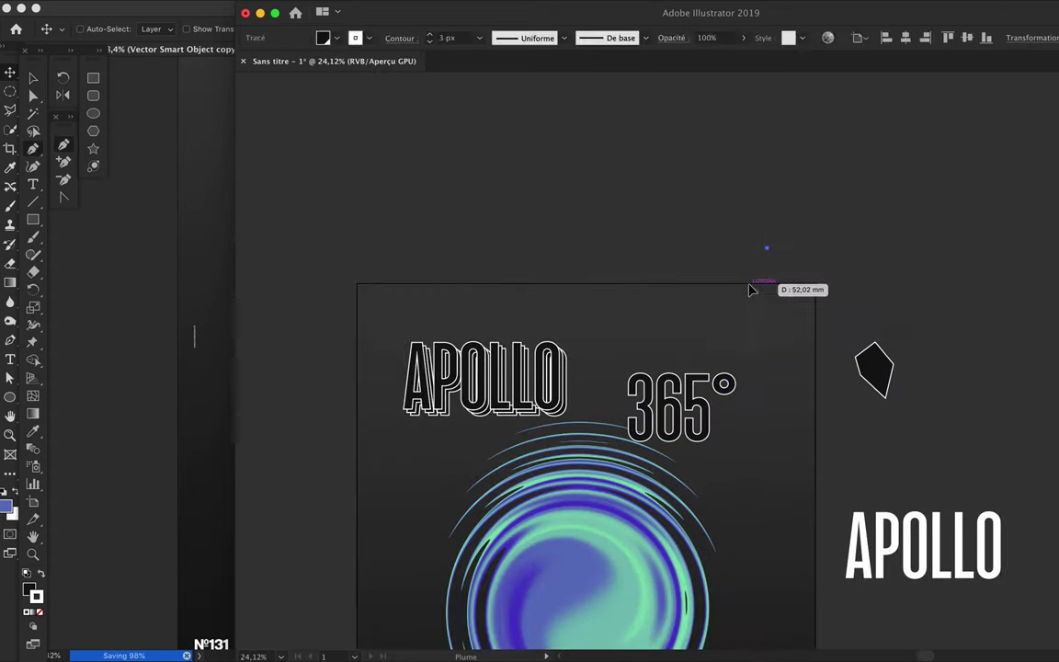
{"action": "left_click", "coordinate": [757, 301]}
{"action": "left_click", "coordinate": [830, 276]}
{"action": "left_click", "coordinate": [884, 284]}
{"action": "left_click", "coordinate": [893, 223]}
Blend the large and small polygons with Smooth Color and pull the small one down.
{"action": "double_click", "coordinate": [35, 447]}
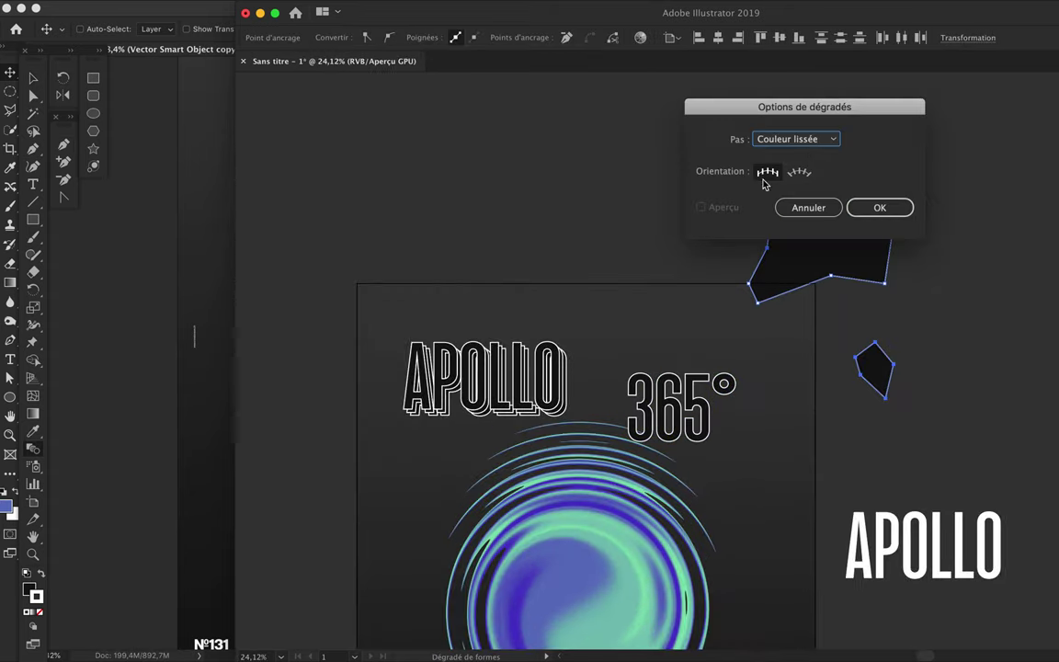
{"action": "key", "text": "Return"}
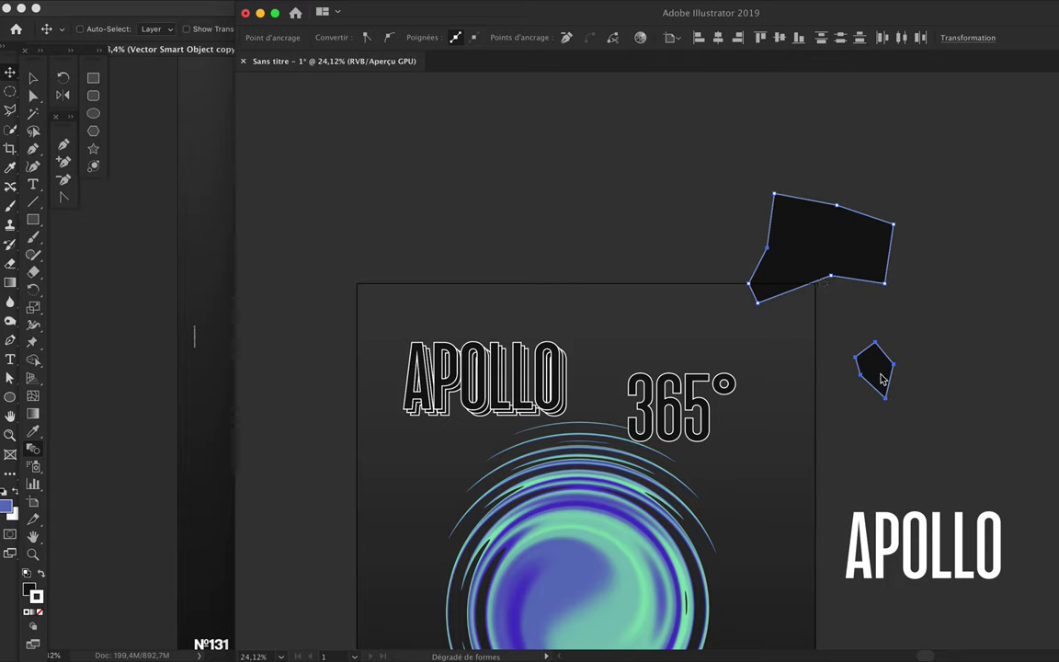
{"action": "left_click", "coordinate": [881, 379]}
{"action": "left_click", "coordinate": [804, 229]}
{"action": "key", "text": "a"}
{"action": "left_click_drag", "start_coordinate": [878, 377], "coordinate": [867, 445]}
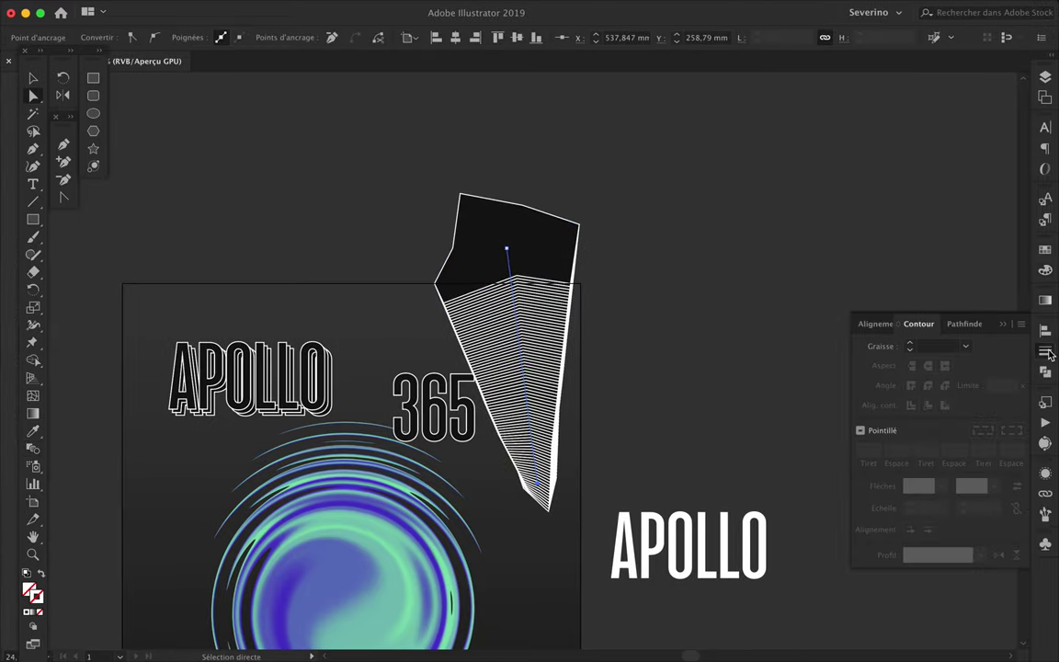
Inspect the ribbon's tip, then curve its spine with the Anchor Point tool.
{"action": "left_click", "coordinate": [579, 292]}
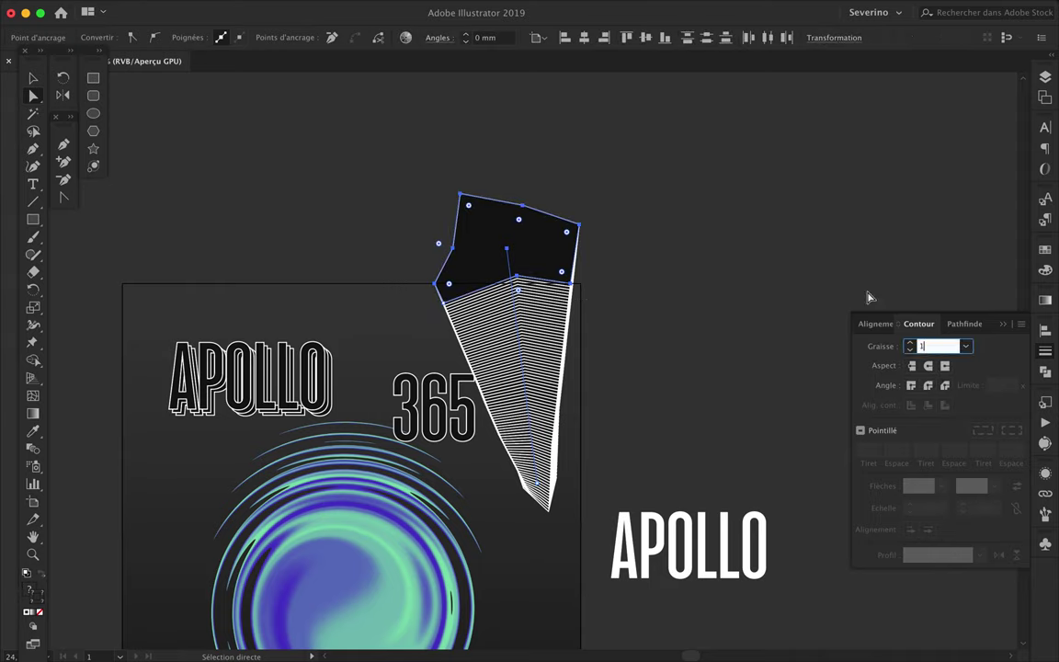
{"action": "left_click", "coordinate": [559, 482]}
{"action": "left_click", "coordinate": [659, 410]}
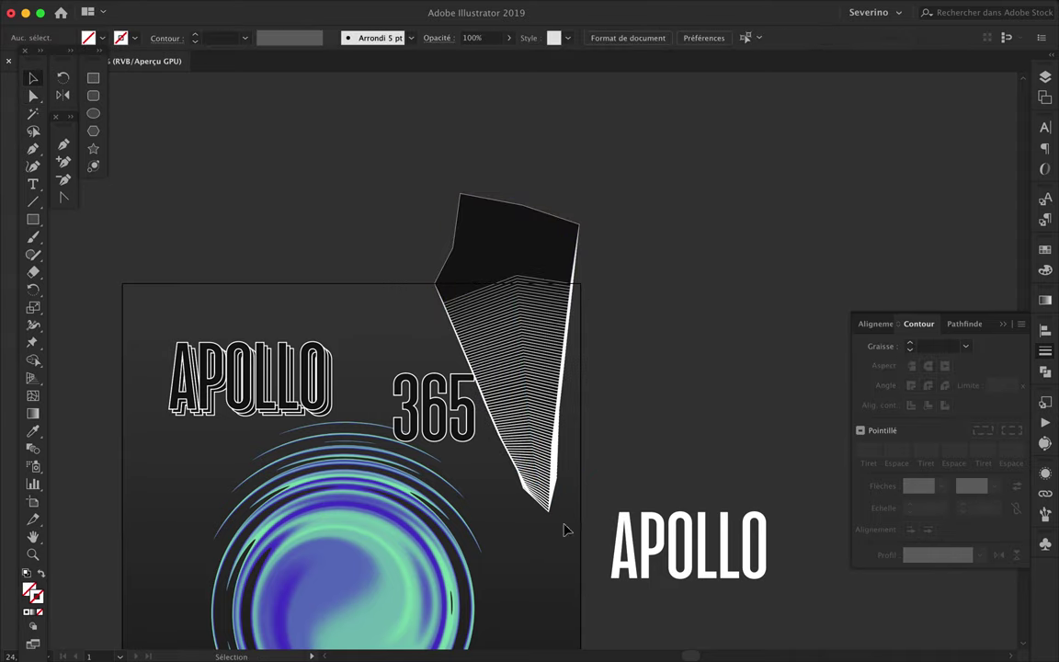
{"action": "left_click", "coordinate": [552, 464]}
{"action": "left_click", "coordinate": [515, 510]}
{"action": "scroll", "coordinate": [514, 510], "scroll_direction": "up", "scroll_amount": 1}
{"action": "scroll", "coordinate": [515, 511], "scroll_direction": "down", "scroll_amount": 2}
{"action": "left_click", "coordinate": [680, 230]}
{"action": "key", "text": "shift+c"}
{"action": "mouse_move", "coordinate": [666, 221]}
{"action": "left_mouse_down"}
{"action": "mouse_move", "coordinate": [617, 212]}
{"action": "mouse_move", "coordinate": [563, 224]}
{"action": "left_mouse_up"}
Shift the ribbon left, scale it up, and send its layer behind the orb.
{"action": "key", "text": "a"}
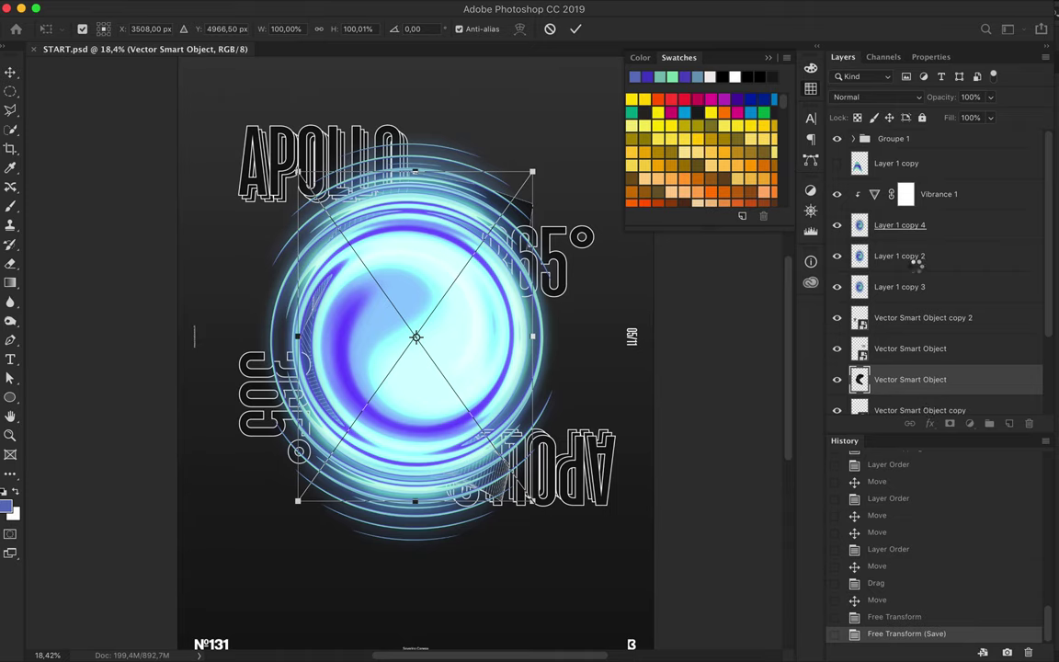
{"action": "left_click_drag", "start_coordinate": [913, 267], "coordinate": [910, 241]}
{"action": "left_click_drag", "start_coordinate": [470, 211], "coordinate": [389, 221]}
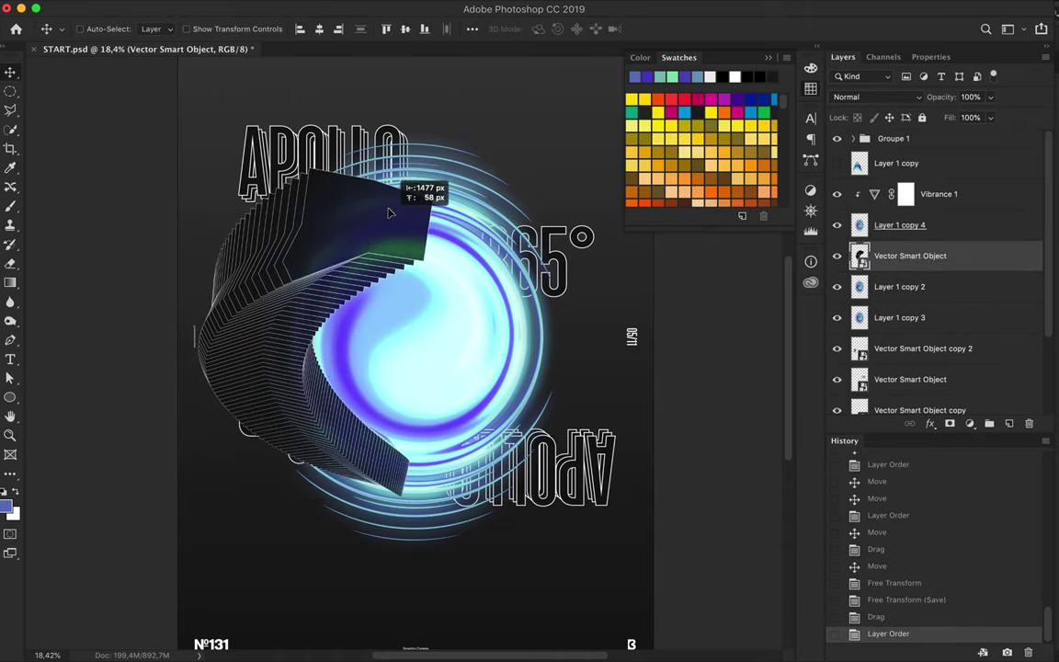
{"action": "key", "text": "ctrl+t"}
{"action": "left_click_drag", "start_coordinate": [389, 221], "coordinate": [351, 213]}
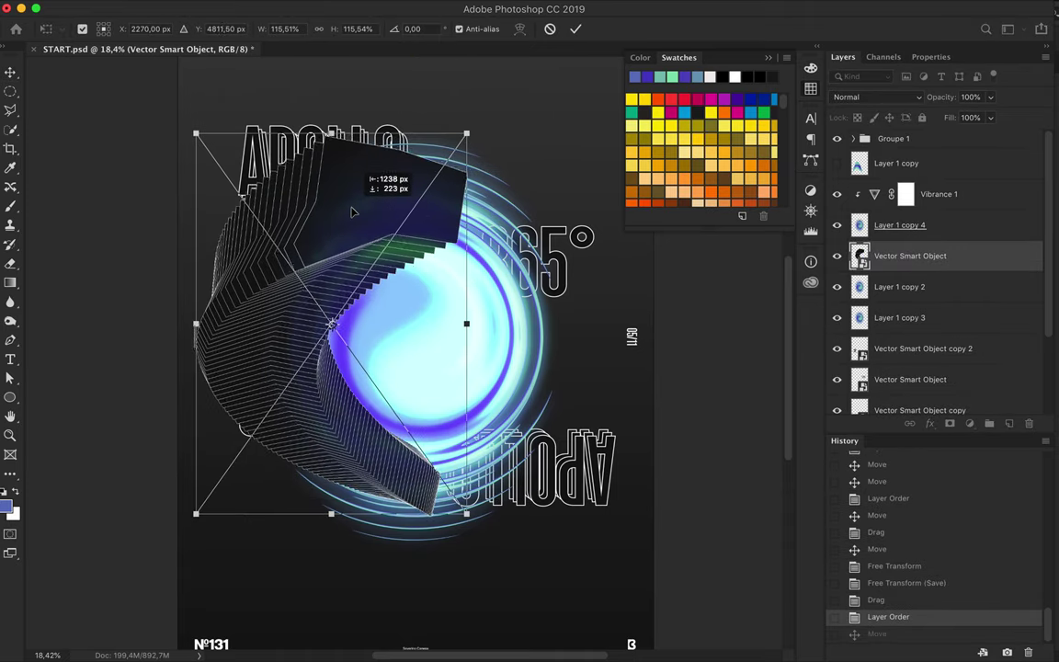
{"action": "key", "text": "Return"}
{"action": "key", "text": "ctrl+bracketleft"}
{"action": "key", "text": "ctrl+bracketleft"}
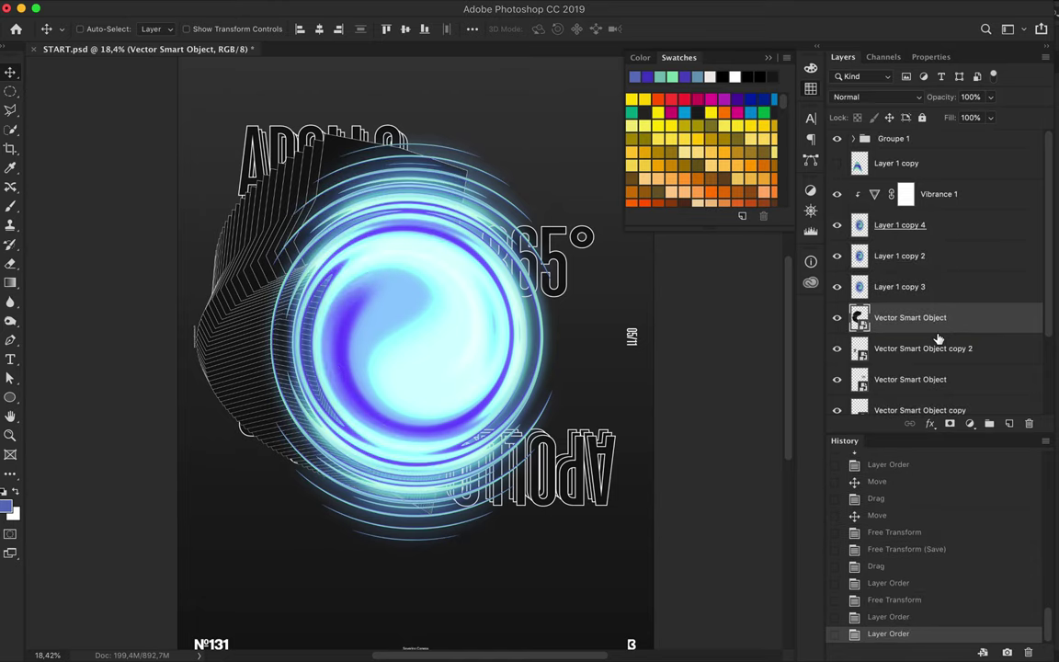
Reposition the ribbon, enlarge it to about 136%, and restack layers so APOLLO shows.
{"action": "left_click_drag", "start_coordinate": [225, 316], "coordinate": [227, 329]}
{"action": "left_click_drag", "start_coordinate": [910, 317], "coordinate": [919, 354]}
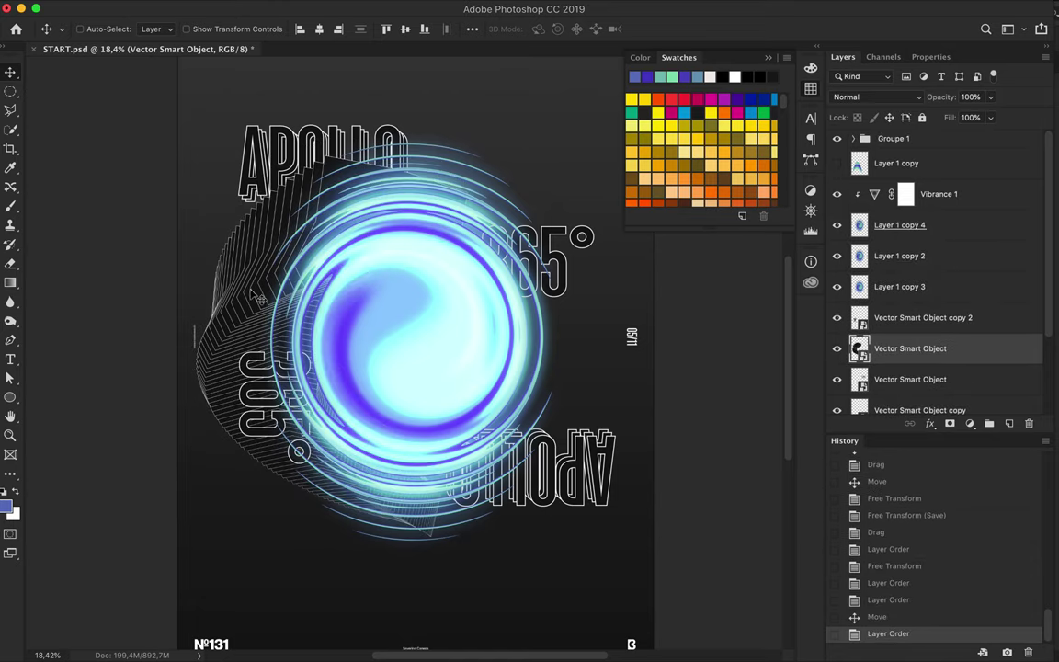
{"action": "left_click_drag", "start_coordinate": [259, 299], "coordinate": [303, 156]}
{"action": "key", "text": "ctrl+t"}
{"action": "left_click_drag", "start_coordinate": [245, 439], "coordinate": [198, 567]}
{"action": "left_click_drag", "start_coordinate": [365, 91], "coordinate": [425, 118]}
{"action": "key", "text": "Return"}
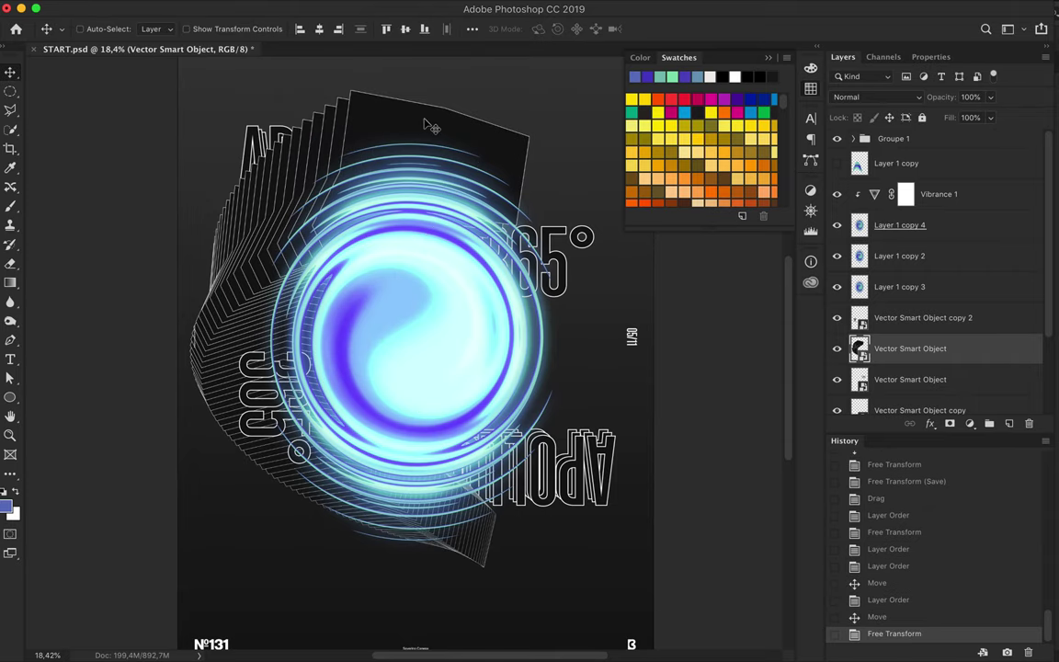
{"action": "left_click_drag", "start_coordinate": [874, 397], "coordinate": [878, 326]}
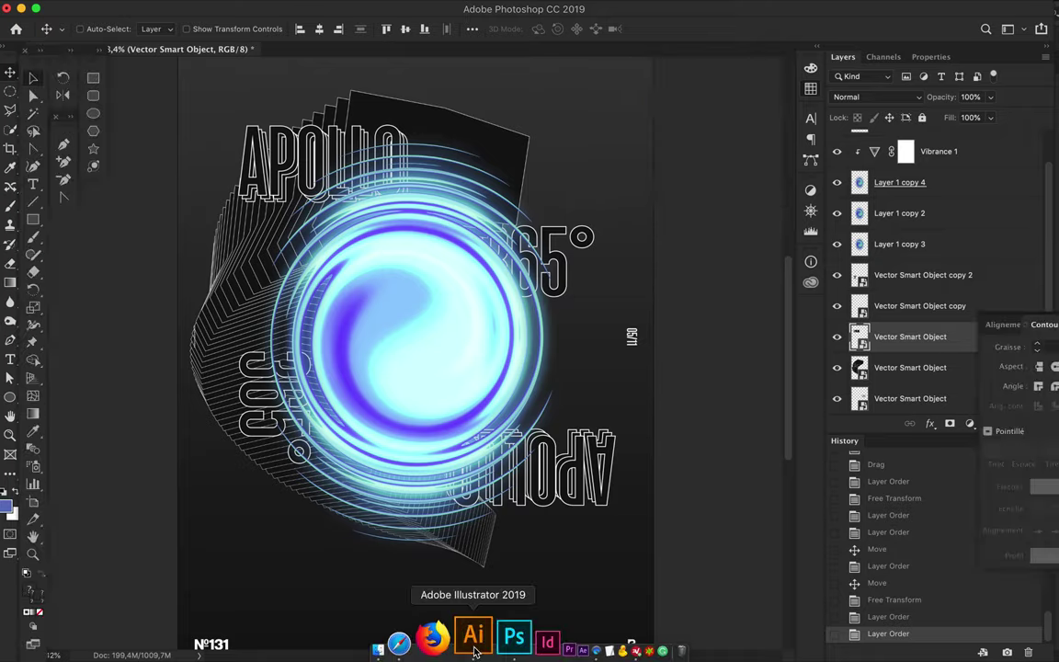
Expand the ribbon blend, nudge it up and right, and keep APOLLO in place.
{"action": "left_click", "coordinate": [473, 638]}
{"action": "left_click", "coordinate": [236, 347]}
{"action": "mouse_move", "coordinate": [744, 210]}
{"action": "left_mouse_down"}
{"action": "mouse_move", "coordinate": [753, 262]}
{"action": "mouse_move", "coordinate": [711, 224]}
{"action": "left_mouse_up"}
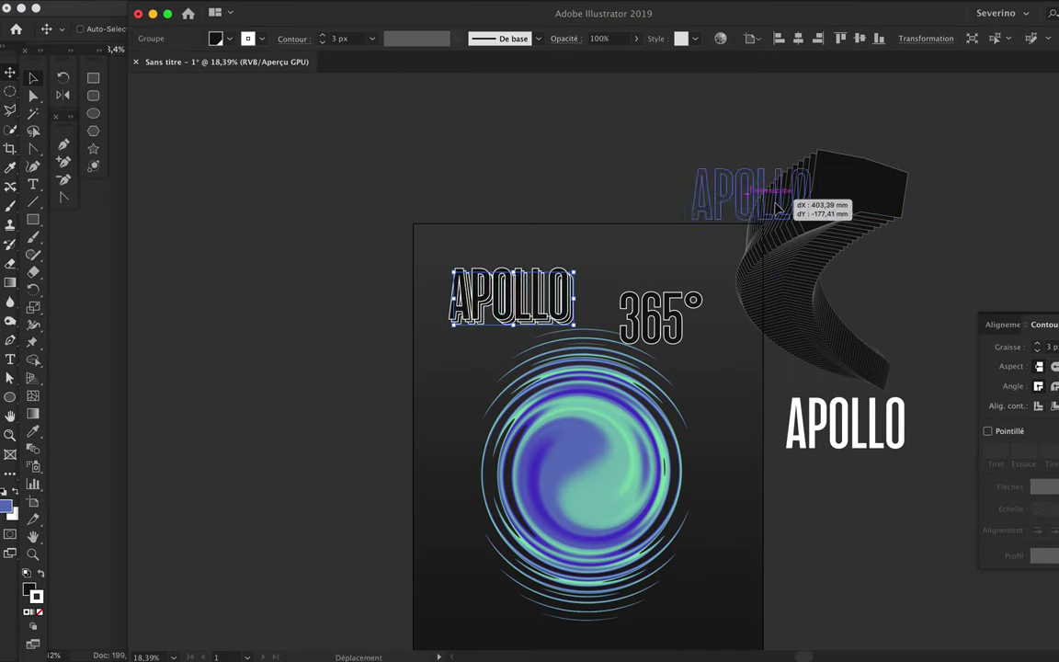
{"action": "left_click", "coordinate": [726, 189]}
{"action": "scroll", "coordinate": [726, 188], "scroll_direction": "up", "scroll_amount": 5}
{"action": "key", "text": "ctrl+x"}
{"action": "scroll", "coordinate": [351, 289], "scroll_direction": "down", "scroll_amount": 3}
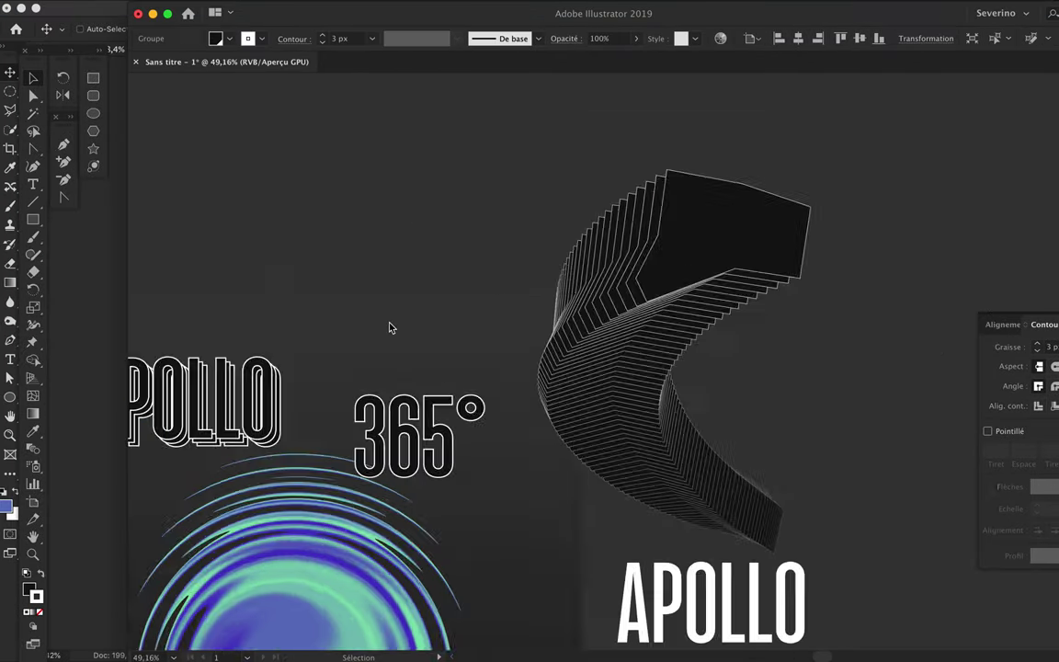
{"action": "scroll", "coordinate": [351, 289], "scroll_direction": "down", "scroll_amount": 1}
{"action": "key", "text": "ctrl+v"}
{"action": "key", "text": "ctrl+z"}
{"action": "key", "text": "ctrl+z"}
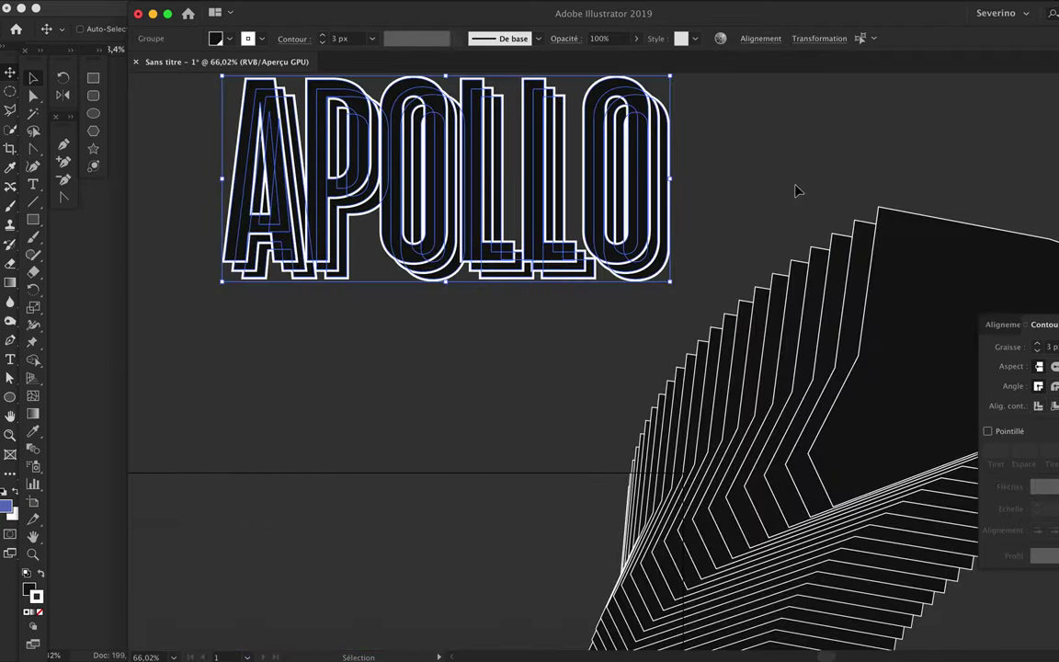
{"action": "scroll", "coordinate": [669, 195], "scroll_direction": "down", "scroll_amount": 2}
{"action": "left_click", "coordinate": [669, 196]}
Move APOLLO's final O and last L onto the ribbon and adjust the L's stacking.
{"action": "mouse_move", "coordinate": [630, 212]}
{"action": "left_mouse_down"}
{"action": "mouse_move", "coordinate": [786, 236]}
{"action": "mouse_move", "coordinate": [841, 230]}
{"action": "left_mouse_up"}
{"action": "left_click_drag", "start_coordinate": [570, 241], "coordinate": [749, 241]}
{"action": "right_click", "coordinate": [738, 289]}
{"action": "left_click", "coordinate": [974, 445]}
{"action": "key", "text": "F7"}
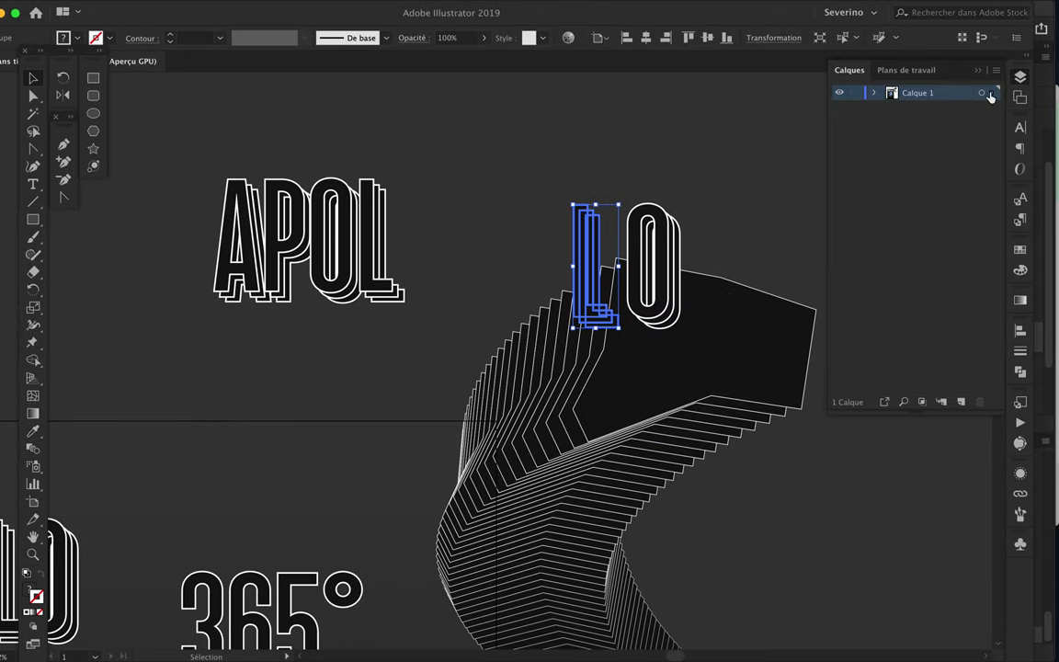
{"action": "left_click", "coordinate": [182, 125]}
{"action": "left_click_drag", "start_coordinate": [182, 125], "coordinate": [965, 413]}
{"action": "key", "text": "super+shift+a"}
{"action": "left_click", "coordinate": [874, 93]}
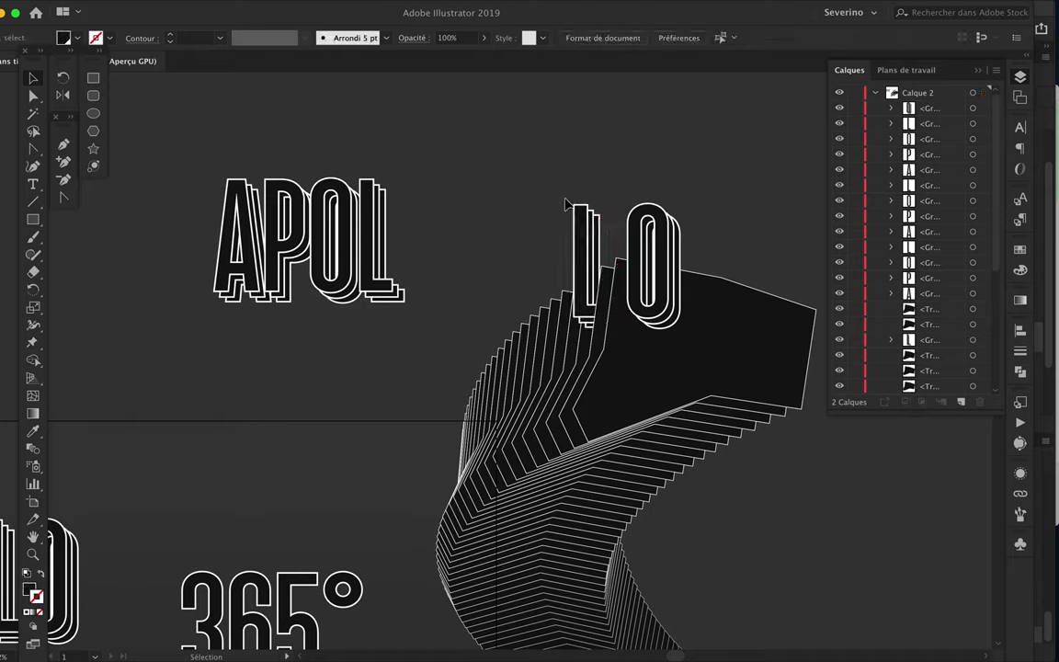
Place the second L among the ribbon pieces and the first O beside the two L's.
{"action": "left_click_drag", "start_coordinate": [596, 258], "coordinate": [555, 285]}
{"action": "left_click_drag", "start_coordinate": [928, 123], "coordinate": [951, 331]}
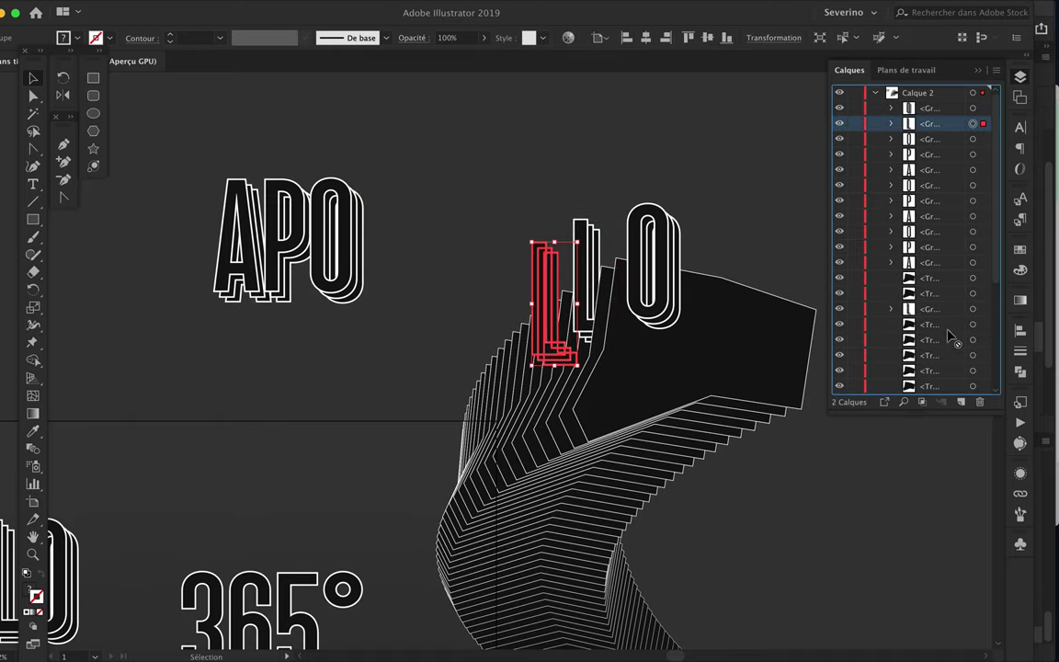
{"action": "left_click", "coordinate": [335, 239]}
{"action": "left_click_drag", "start_coordinate": [336, 239], "coordinate": [506, 354]}
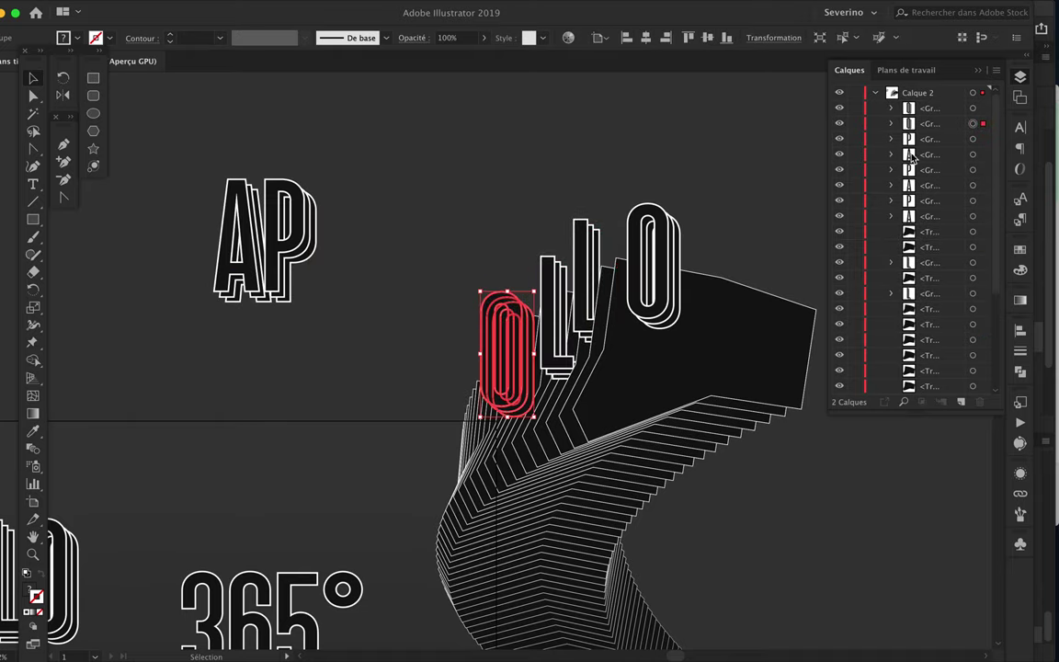
{"action": "left_click", "coordinate": [392, 227]}
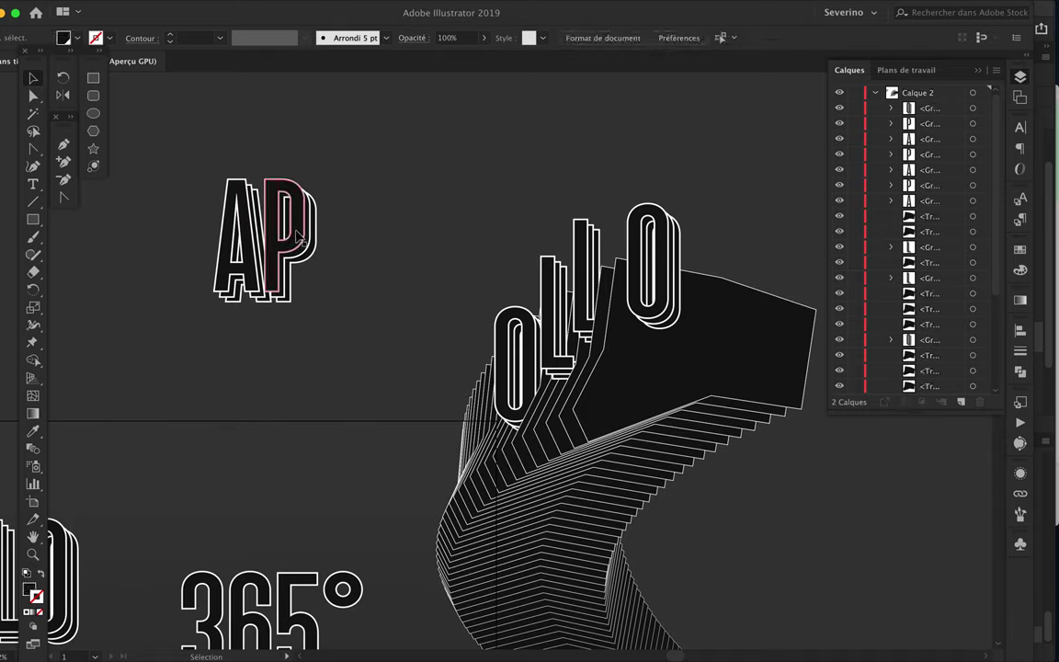
Place the P below the O and the A beside the P along the ribbon.
{"action": "left_click_drag", "start_coordinate": [293, 238], "coordinate": [571, 424]}
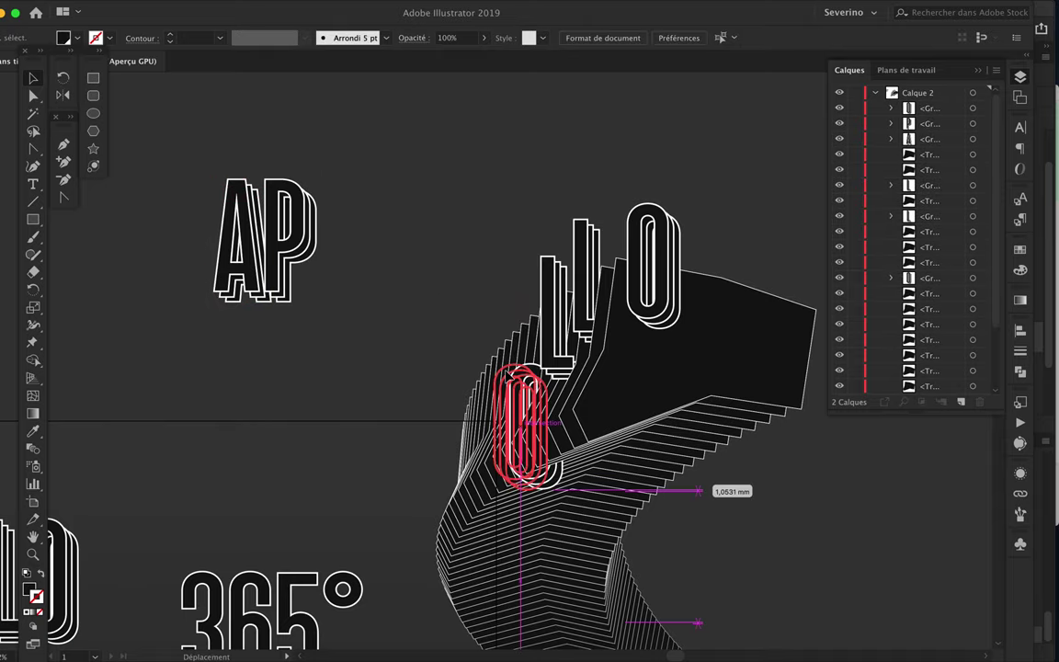
{"action": "left_click_drag", "start_coordinate": [572, 424], "coordinate": [581, 489]}
{"action": "mouse_move", "coordinate": [239, 258]}
{"action": "left_mouse_down"}
{"action": "mouse_move", "coordinate": [651, 489]}
{"action": "mouse_move", "coordinate": [626, 521]}
{"action": "left_mouse_up"}
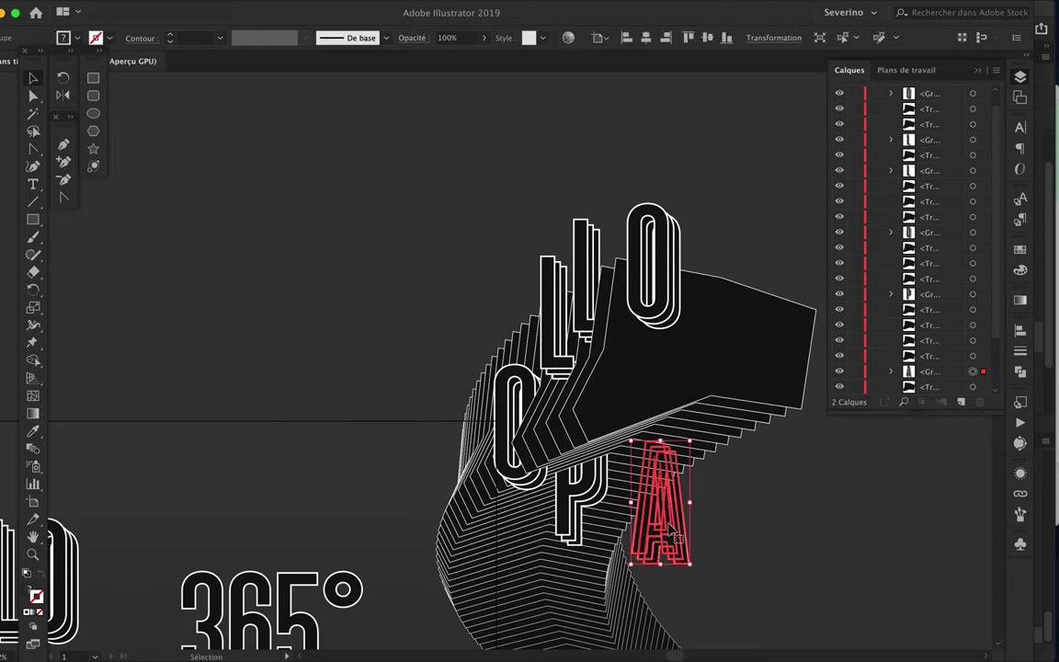
{"action": "left_click", "coordinate": [381, 409]}
{"action": "scroll", "coordinate": [381, 409], "scroll_direction": "down", "scroll_amount": 2}
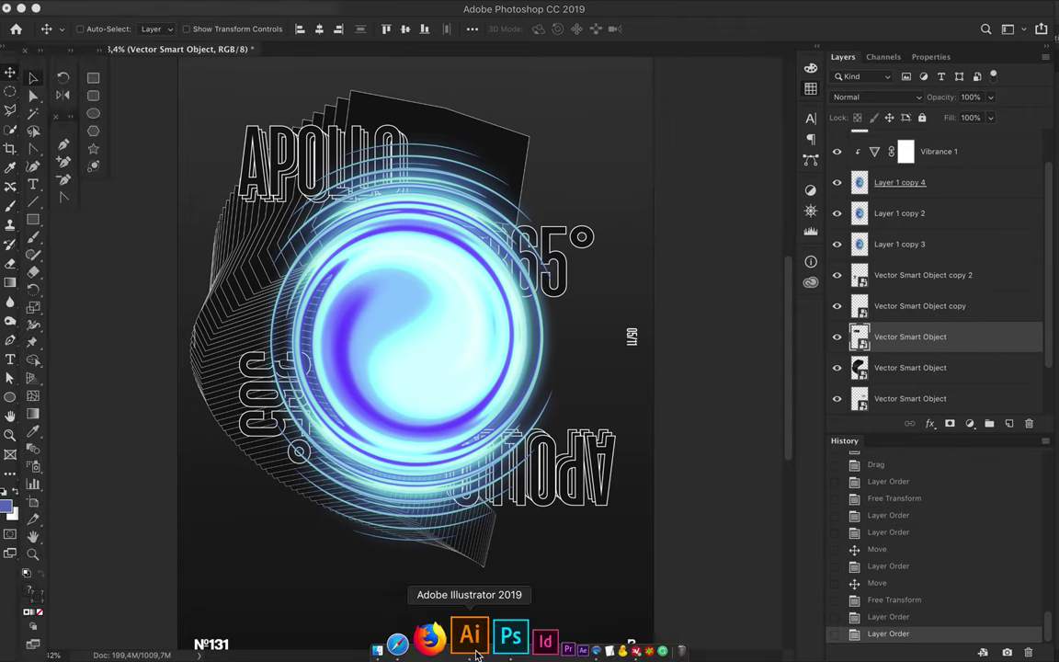
Place the ribbon-and-letters artwork from Illustrator into the poster.
{"action": "left_click", "coordinate": [471, 636]}
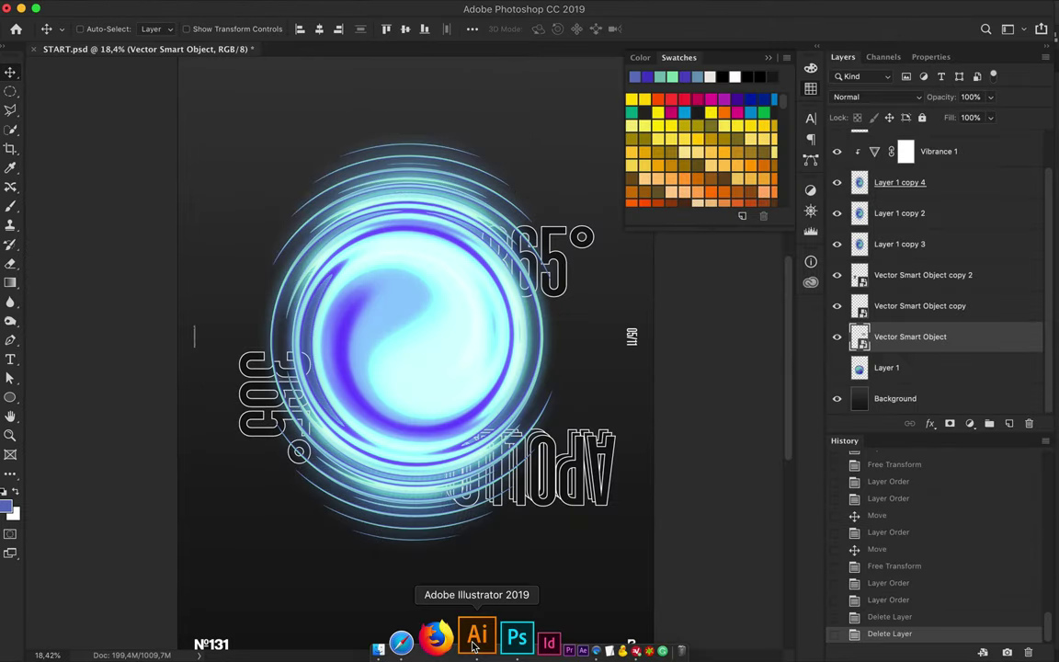
{"action": "left_click", "coordinate": [478, 575]}
{"action": "left_click_drag", "start_coordinate": [365, 299], "coordinate": [361, 294]}
{"action": "key", "text": "Return"}
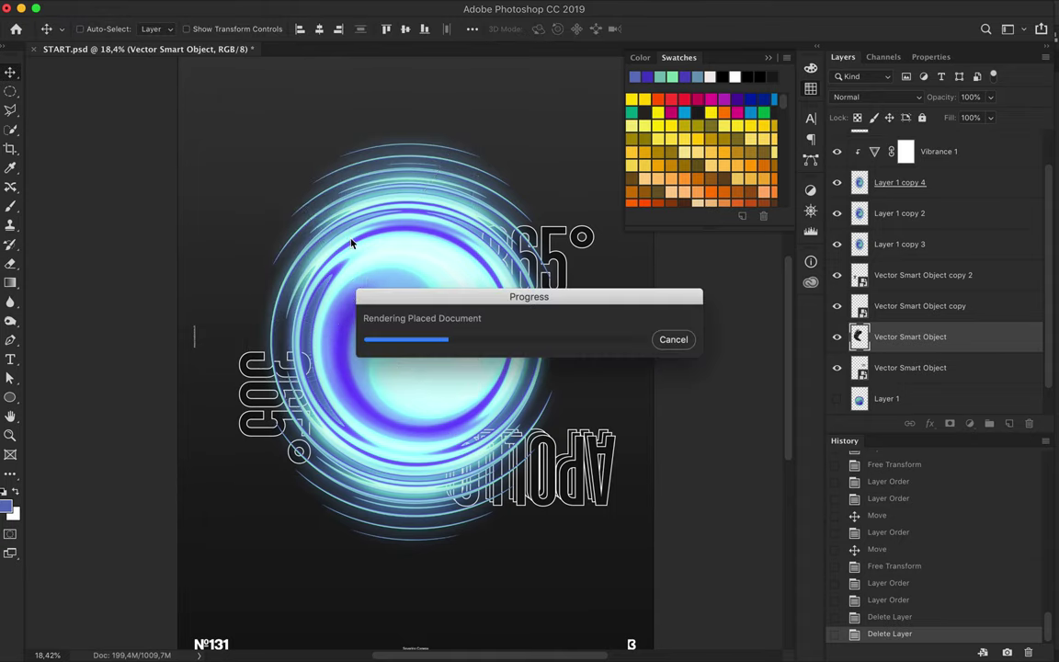
Raise the artwork layer, move it up-left, and enlarge it to about 136%.
{"action": "left_click_drag", "start_coordinate": [910, 337], "coordinate": [910, 202]}
{"action": "left_click_drag", "start_coordinate": [374, 207], "coordinate": [333, 191]}
{"action": "key", "text": "ctrl+t"}
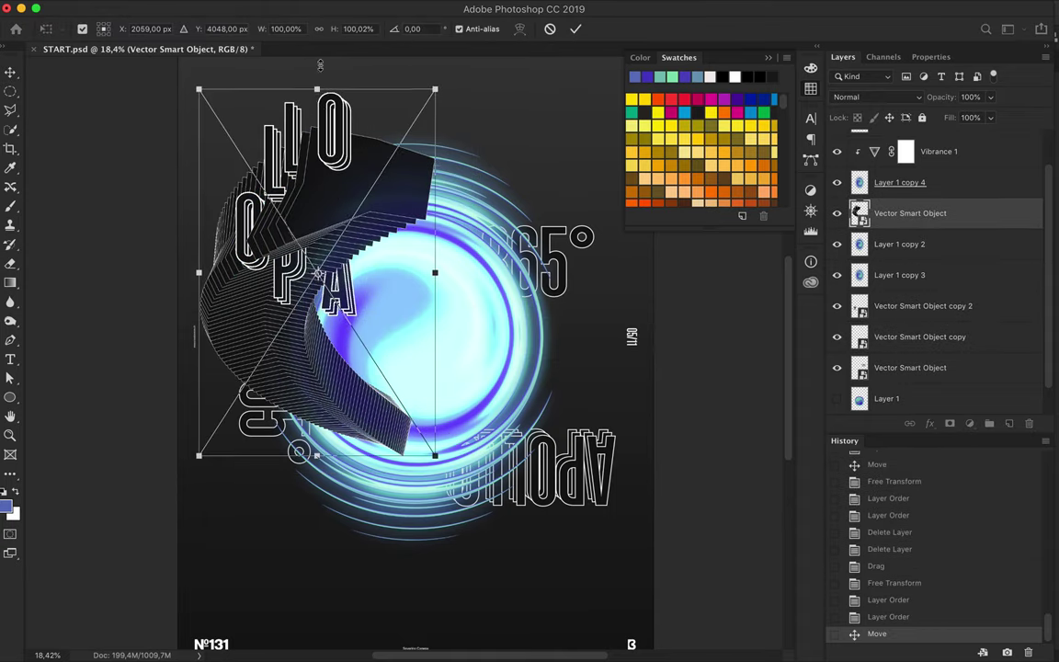
{"action": "left_click_drag", "start_coordinate": [432, 459], "coordinate": [483, 552]}
{"action": "mouse_move", "coordinate": [349, 349]}
{"action": "left_mouse_down"}
{"action": "mouse_move", "coordinate": [311, 451]}
{"action": "mouse_move", "coordinate": [319, 450]}
{"action": "left_mouse_up"}
{"action": "key", "text": "Return"}
Send the artwork behind the orb, nudge it up-left, and enlarge it further.
{"action": "scroll", "coordinate": [354, 213], "scroll_direction": "up", "scroll_amount": 1}
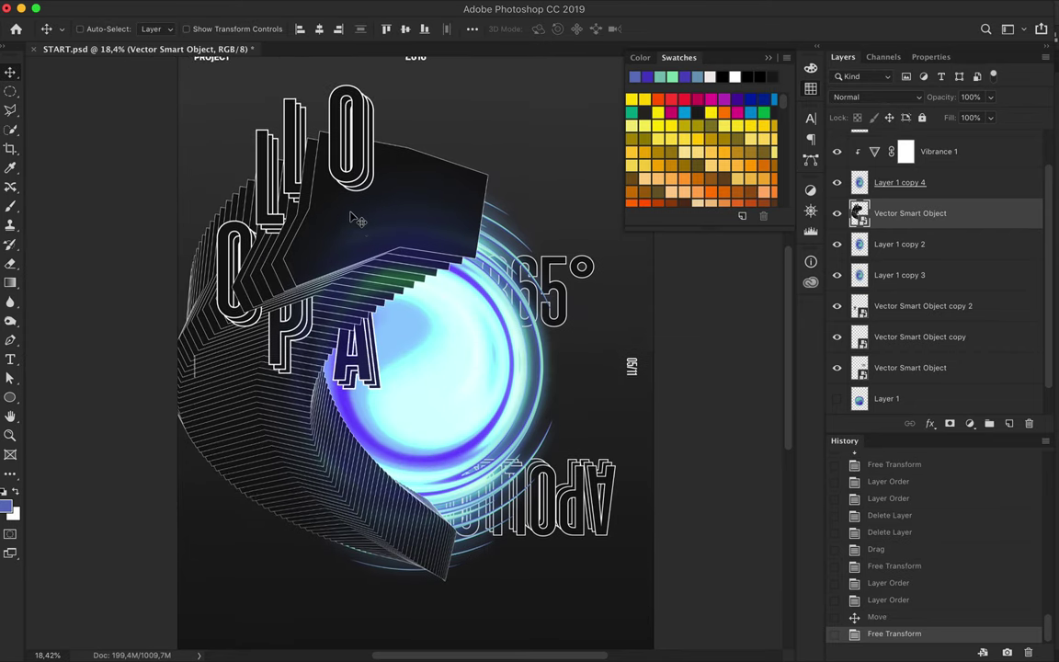
{"action": "scroll", "coordinate": [395, 215], "scroll_direction": "up", "scroll_amount": 1}
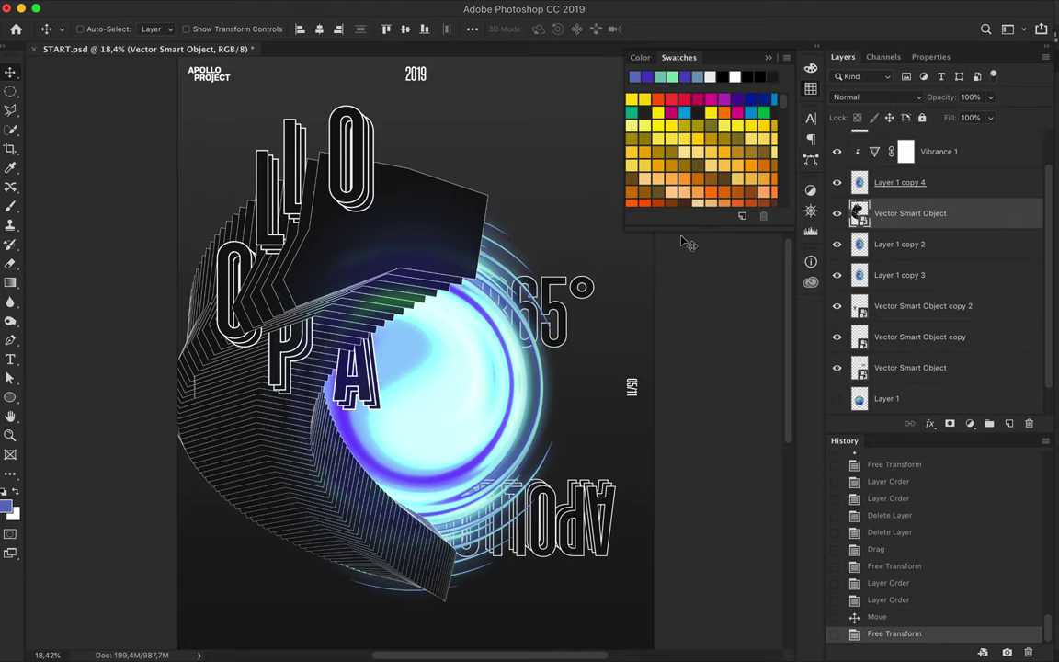
{"action": "key", "text": "ctrl+bracketleft"}
{"action": "left_click_drag", "start_coordinate": [412, 329], "coordinate": [394, 280]}
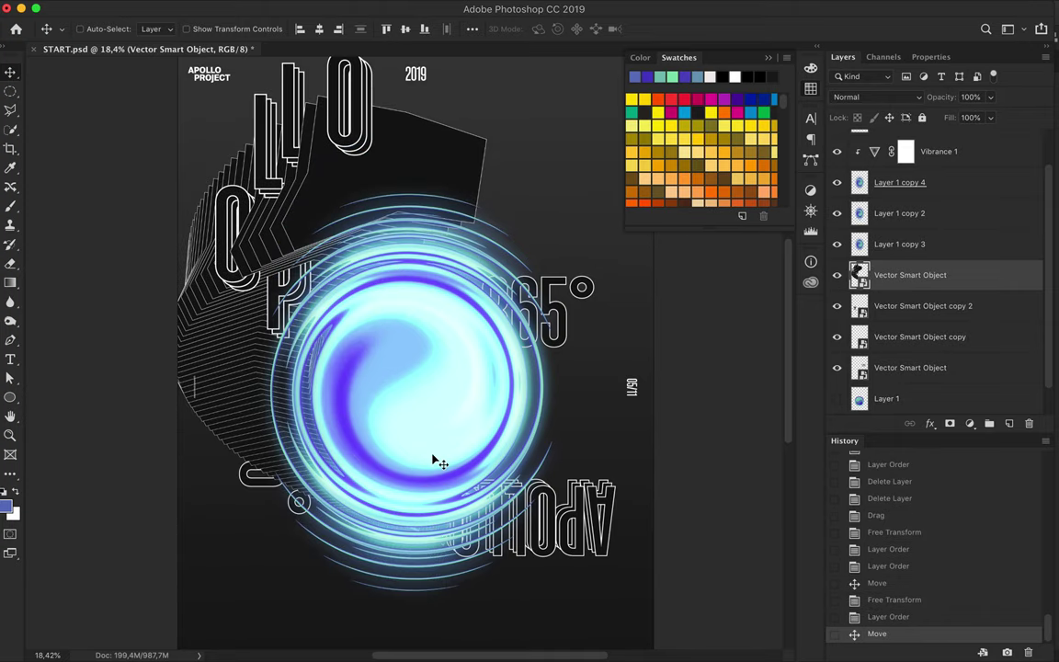
{"action": "key", "text": "ctrl+t"}
{"action": "left_click_drag", "start_coordinate": [432, 460], "coordinate": [426, 465]}
{"action": "scroll", "coordinate": [427, 465], "scroll_direction": "up", "scroll_amount": 1}
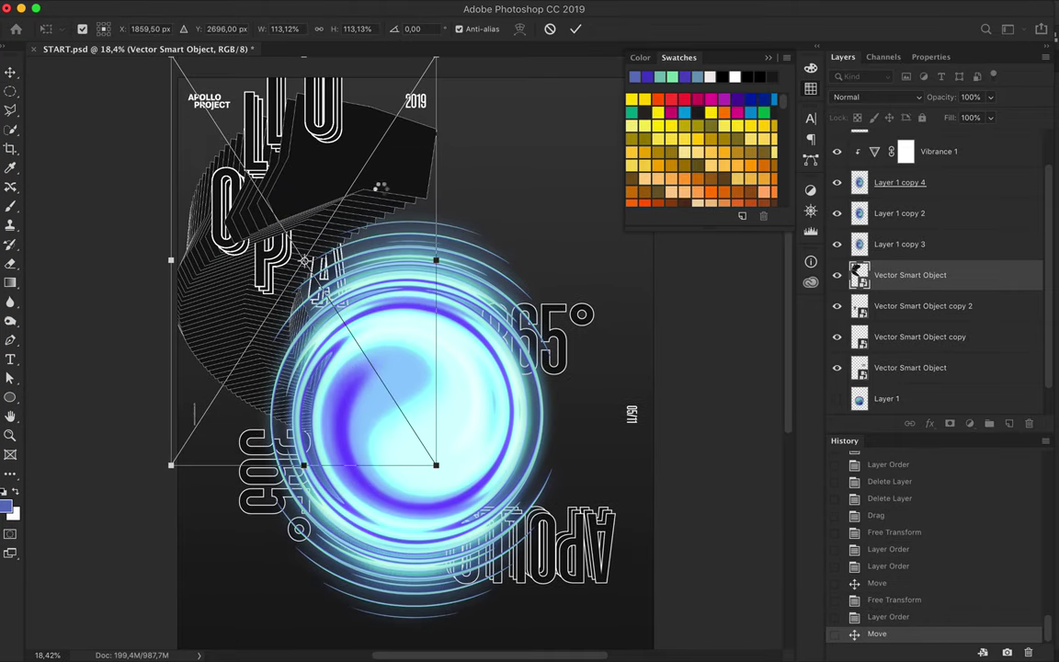
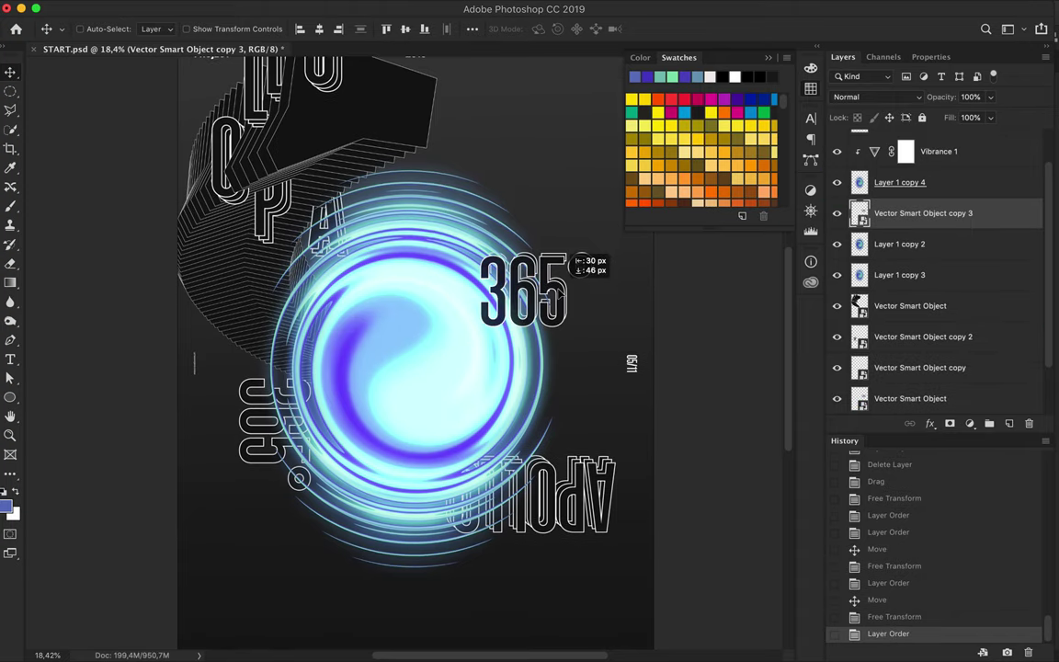
Set the 365° layer (Vector Smart Object copy 3) to Hard Light blending.
{"action": "left_click", "coordinate": [875, 96]}
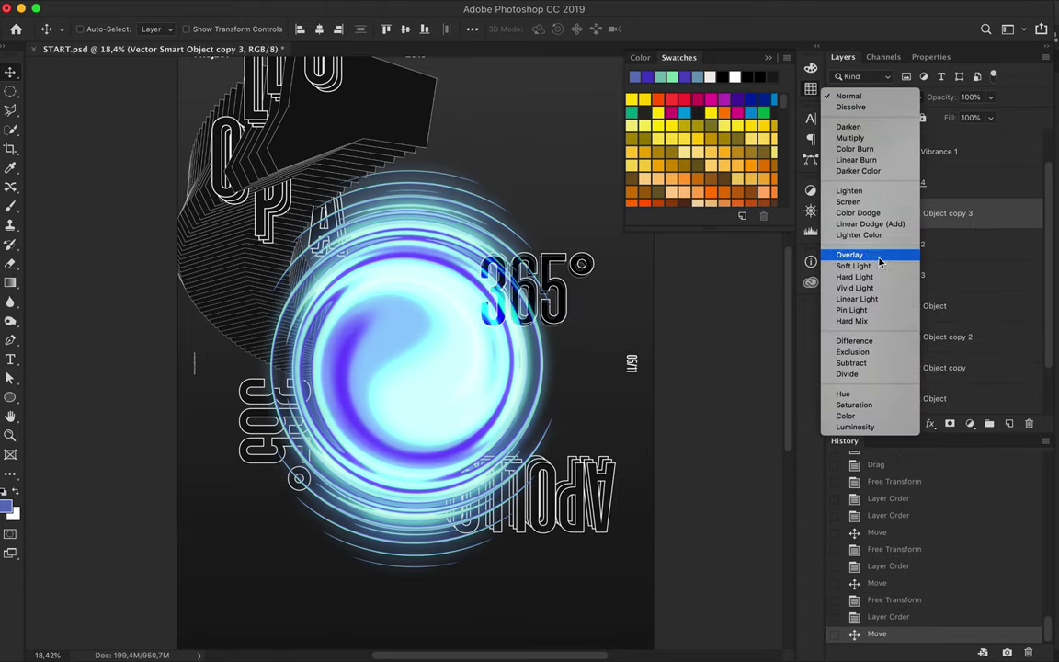
{"action": "left_click", "coordinate": [862, 278]}
{"action": "scroll", "coordinate": [673, 300], "scroll_direction": "up", "scroll_amount": 1}
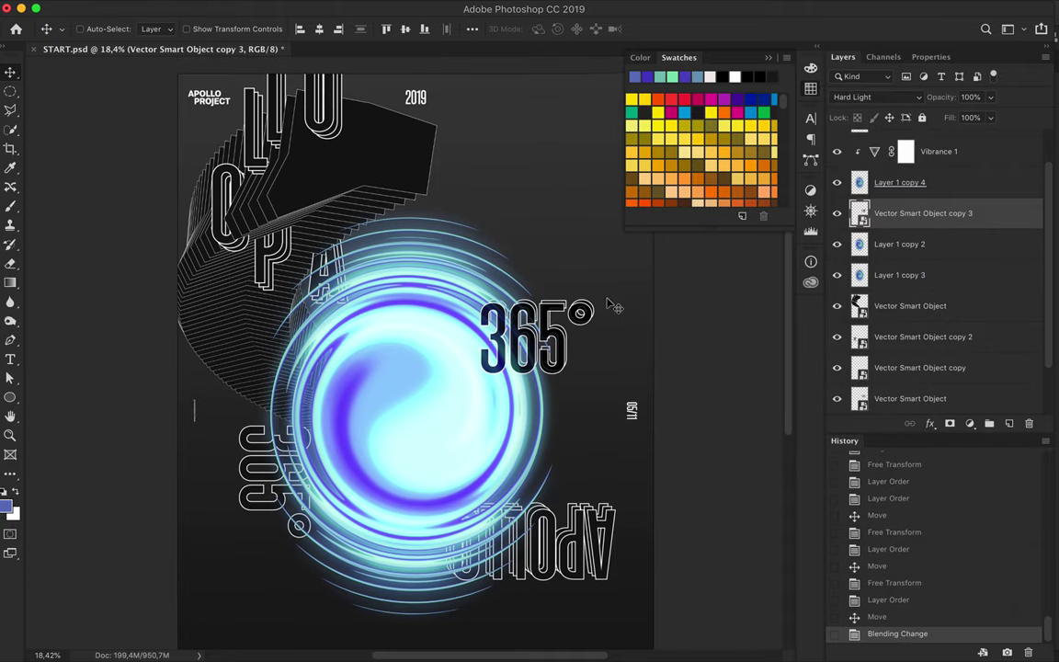
{"action": "left_click", "coordinate": [466, 638]}
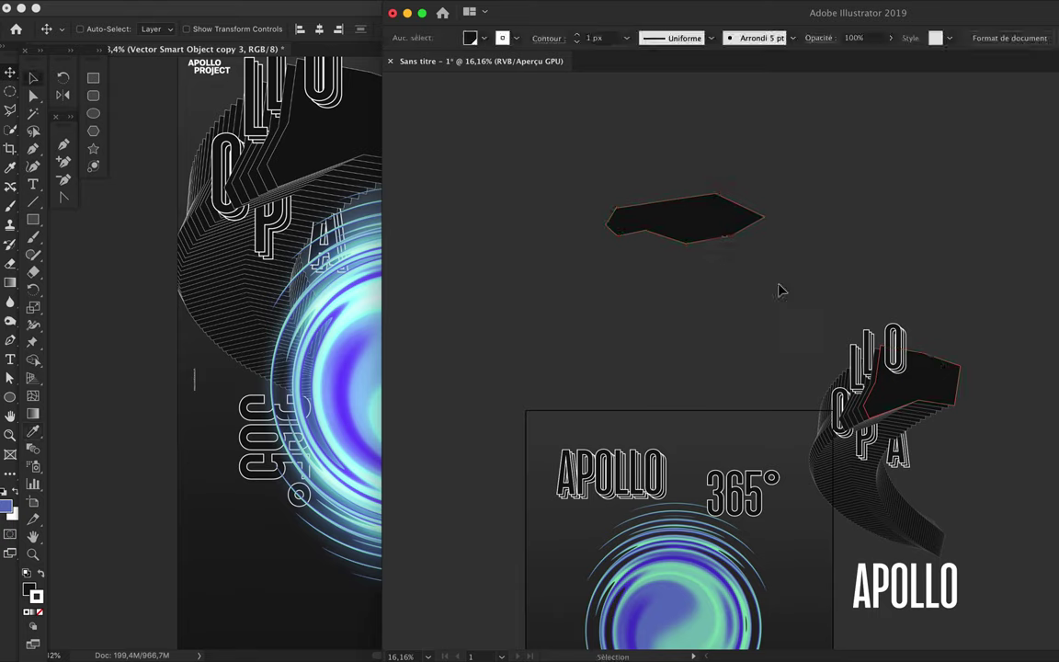
Draw a second jagged shape with the Pen tool and blend it with the first.
{"action": "left_click", "coordinate": [653, 289]}
{"action": "left_click", "coordinate": [612, 293]}
{"action": "left_click", "coordinate": [633, 309]}
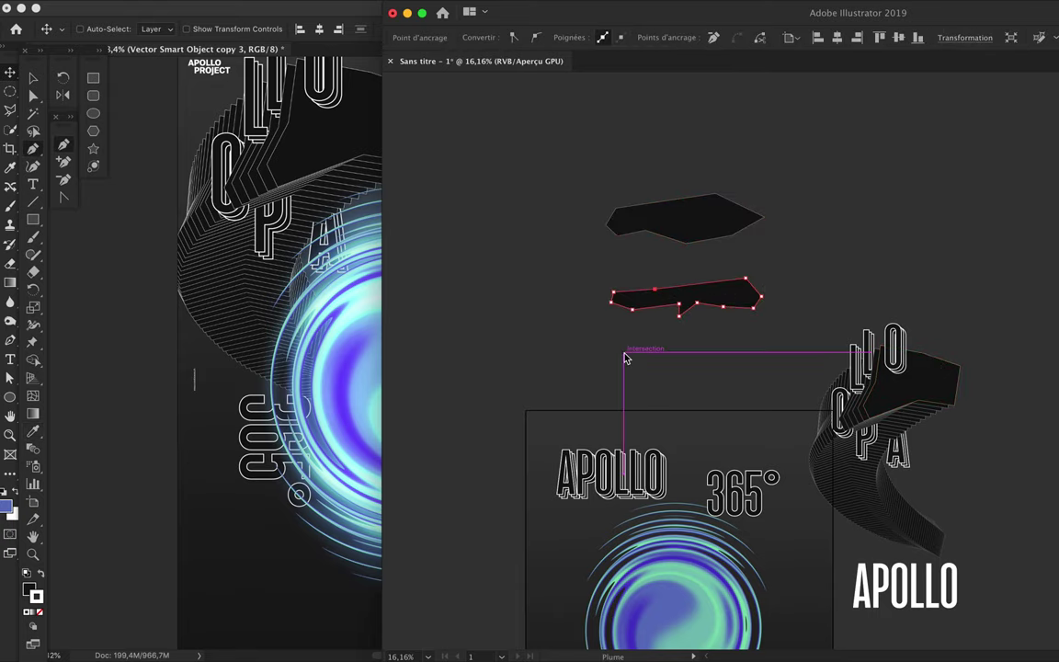
{"action": "key", "text": "ctrl+shift+a"}
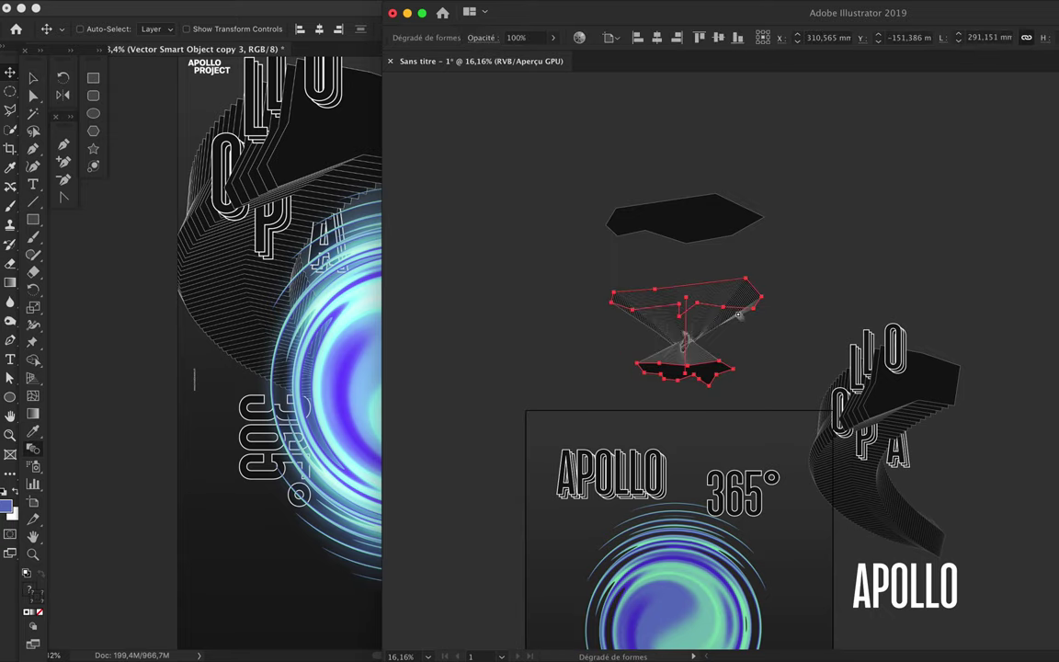
{"action": "left_click", "coordinate": [654, 290]}
Stretch the blend by moving its top shape with Direct Selection and adjust stacking.
{"action": "key", "text": "a"}
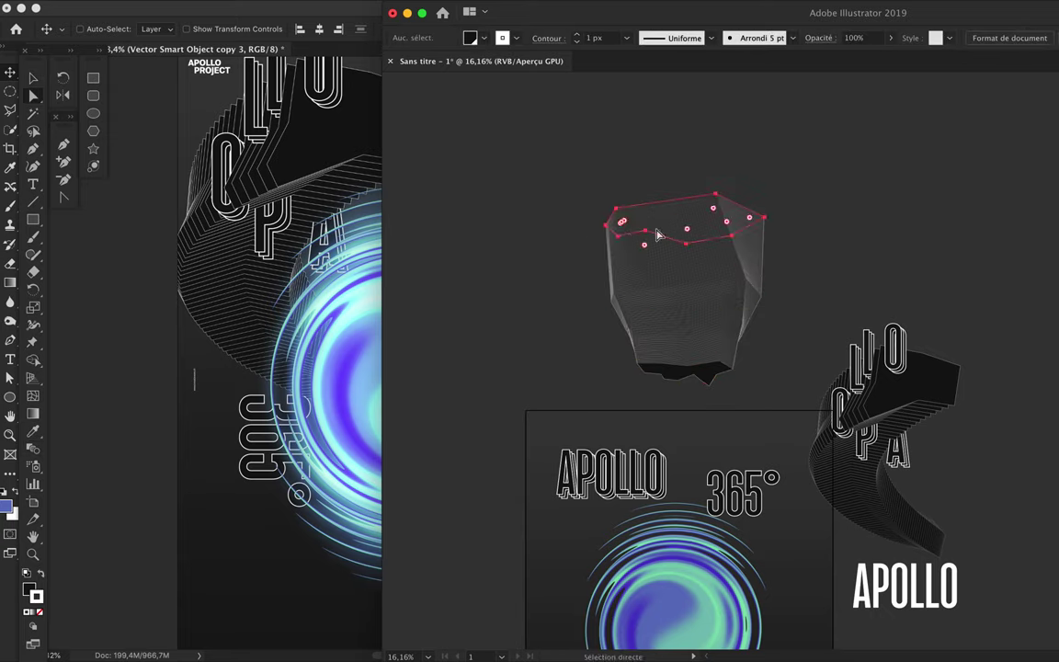
{"action": "left_click_drag", "start_coordinate": [623, 216], "coordinate": [660, 250]}
{"action": "left_click_drag", "start_coordinate": [681, 319], "coordinate": [674, 307]}
{"action": "scroll", "coordinate": [675, 295], "scroll_direction": "up", "scroll_amount": 3}
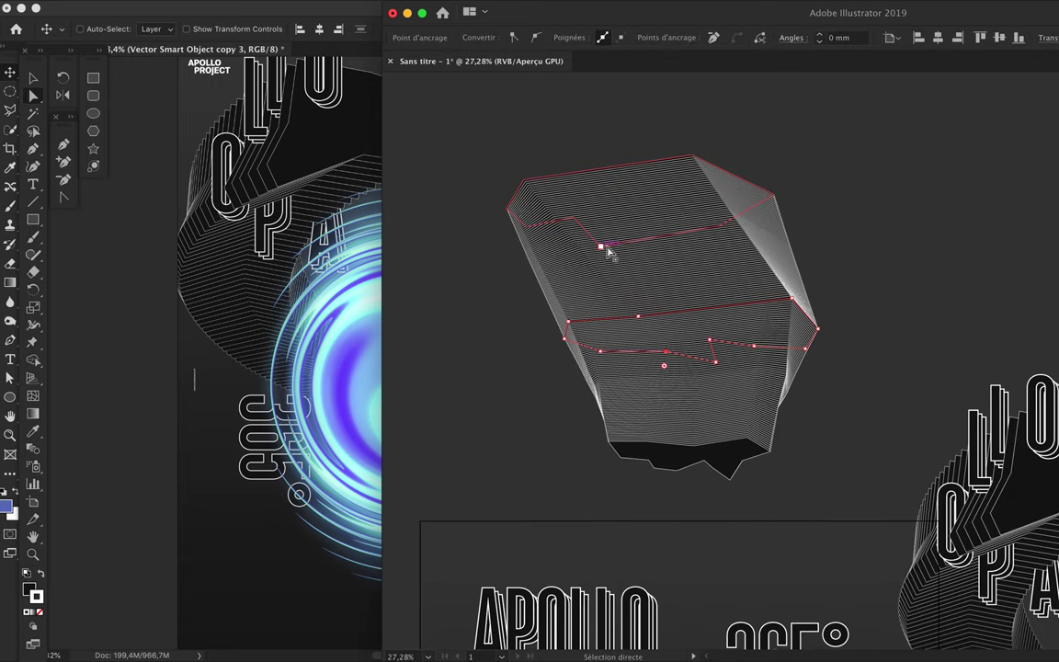
{"action": "right_click", "coordinate": [692, 231]}
{"action": "left_click", "coordinate": [542, 435]}
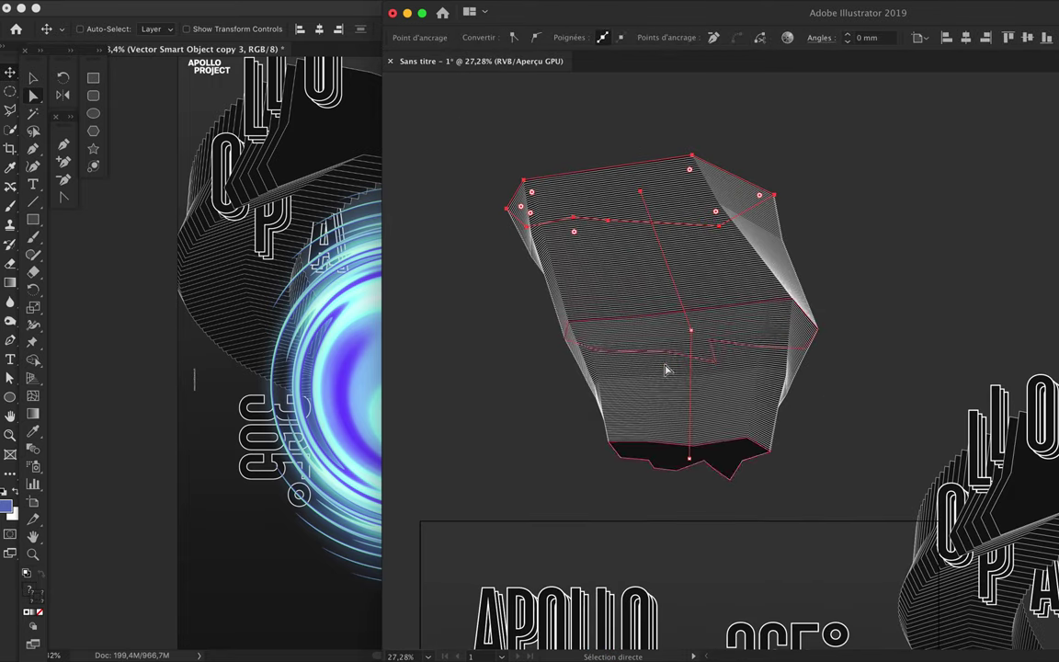
{"action": "key", "text": "ctrl+z"}
{"action": "key", "text": "a"}
{"action": "left_click", "coordinate": [641, 438]}
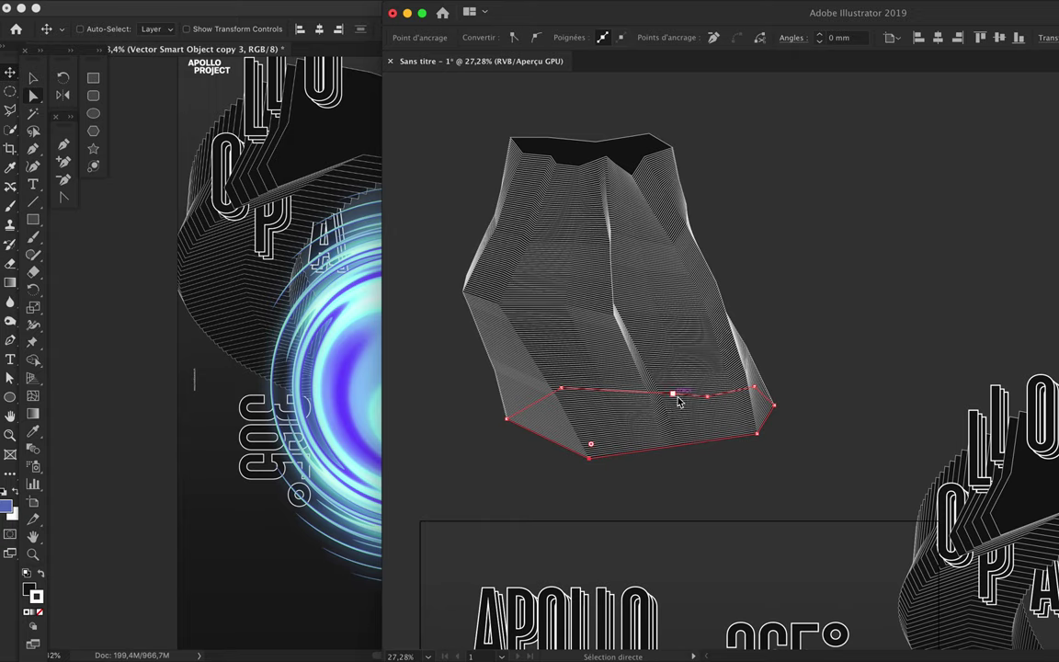
{"action": "key", "text": "a"}
Bend the blend's spine into a curve to form a ribbon.
{"action": "left_click_drag", "start_coordinate": [716, 465], "coordinate": [620, 110]}
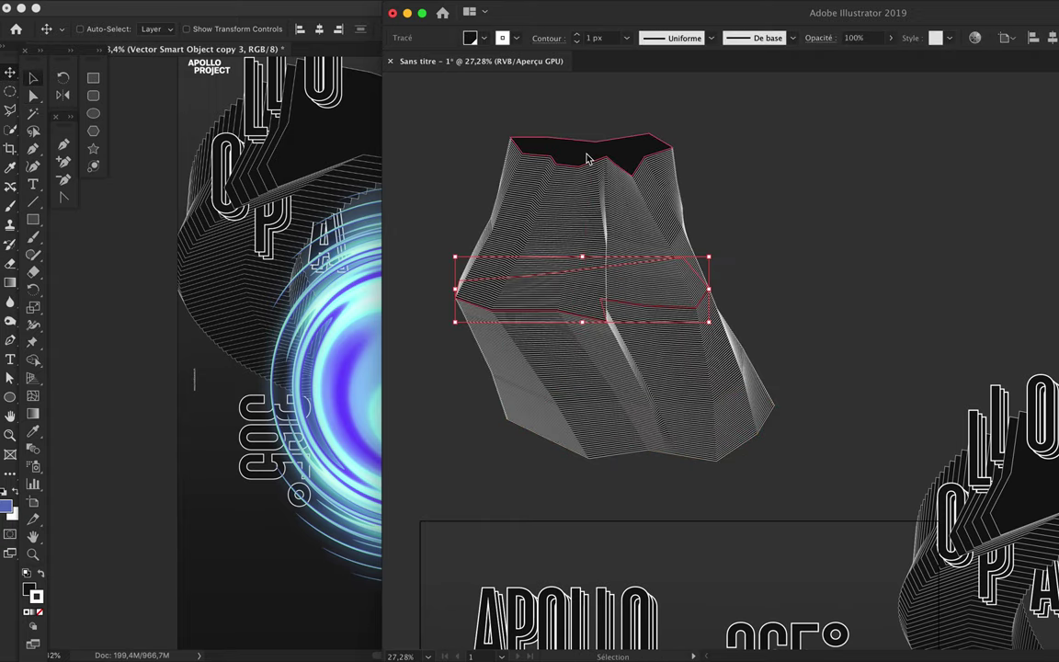
{"action": "left_click_drag", "start_coordinate": [646, 375], "coordinate": [708, 406]}
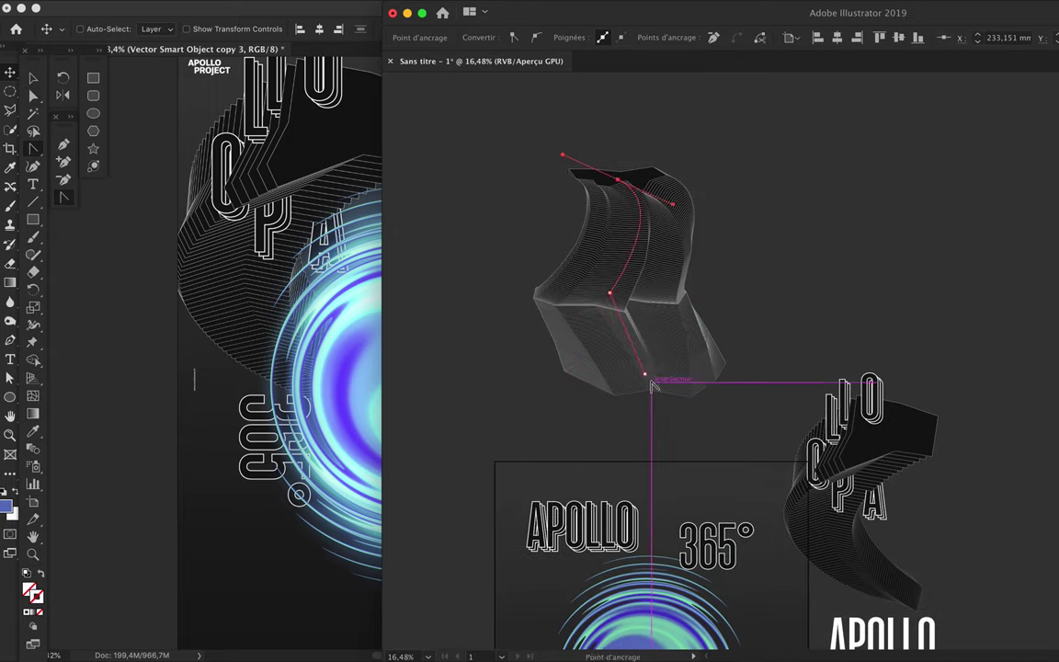
{"action": "key", "text": "v"}
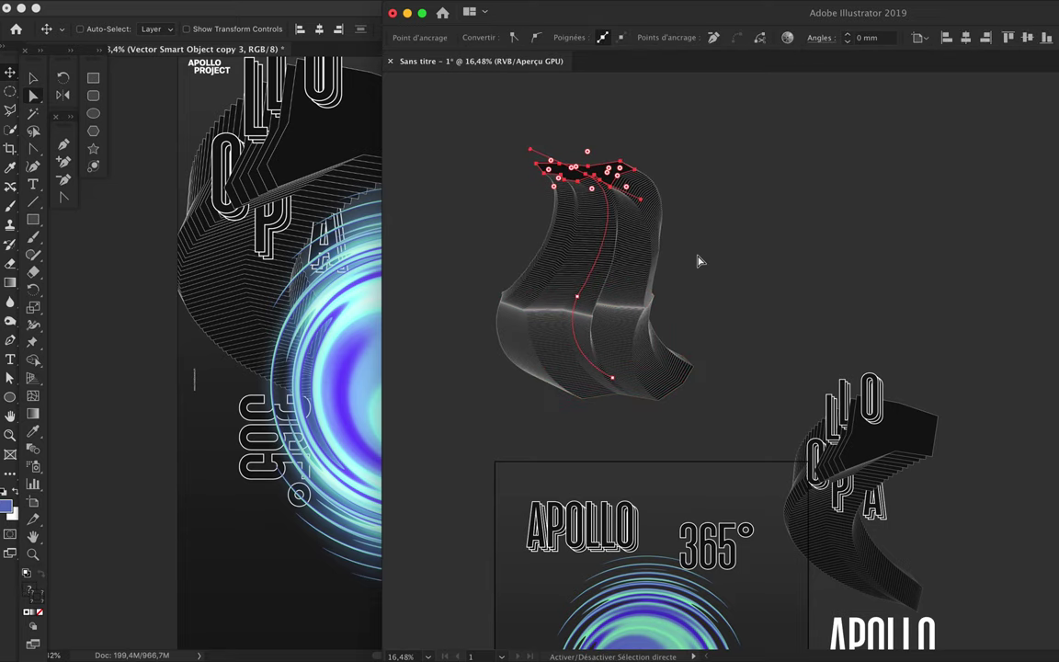
{"action": "left_click", "coordinate": [699, 262]}
Place the ribbon blend into the Photoshop poster, positioned up and to the right.
{"action": "left_click_drag", "start_coordinate": [644, 267], "coordinate": [342, 405]}
{"action": "left_click_drag", "start_coordinate": [363, 598], "coordinate": [526, 387]}
{"action": "key", "text": "Return"}
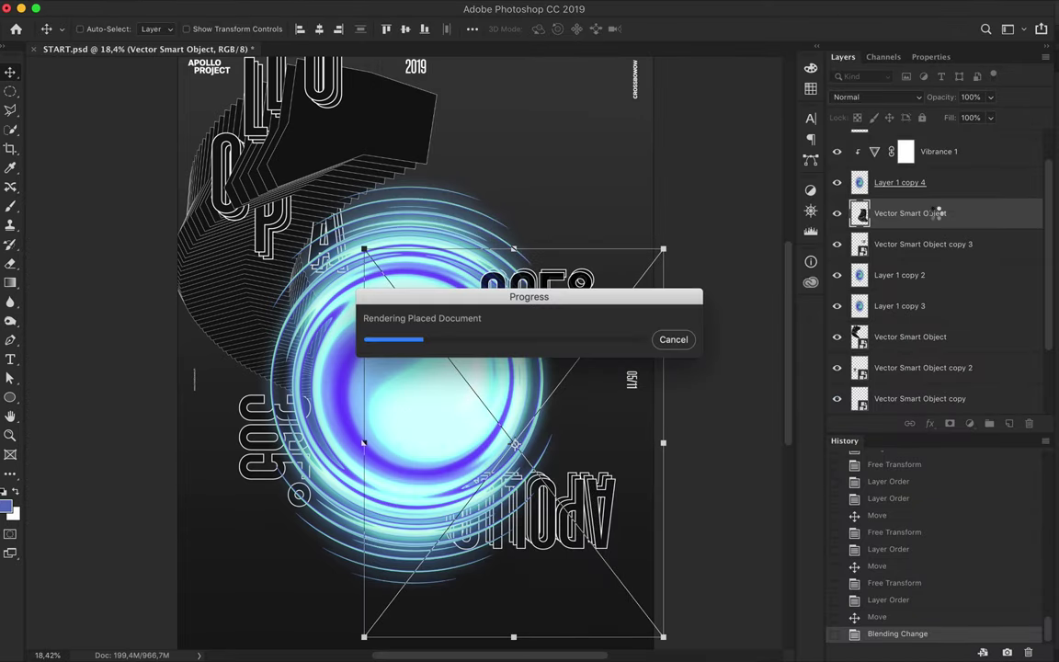
Hide the Layer 1 copy 4, copy 2 and copy 3 glow layers and group them.
{"action": "left_click", "coordinate": [837, 182]}
{"action": "left_click", "coordinate": [837, 275]}
{"action": "left_click", "coordinate": [837, 305]}
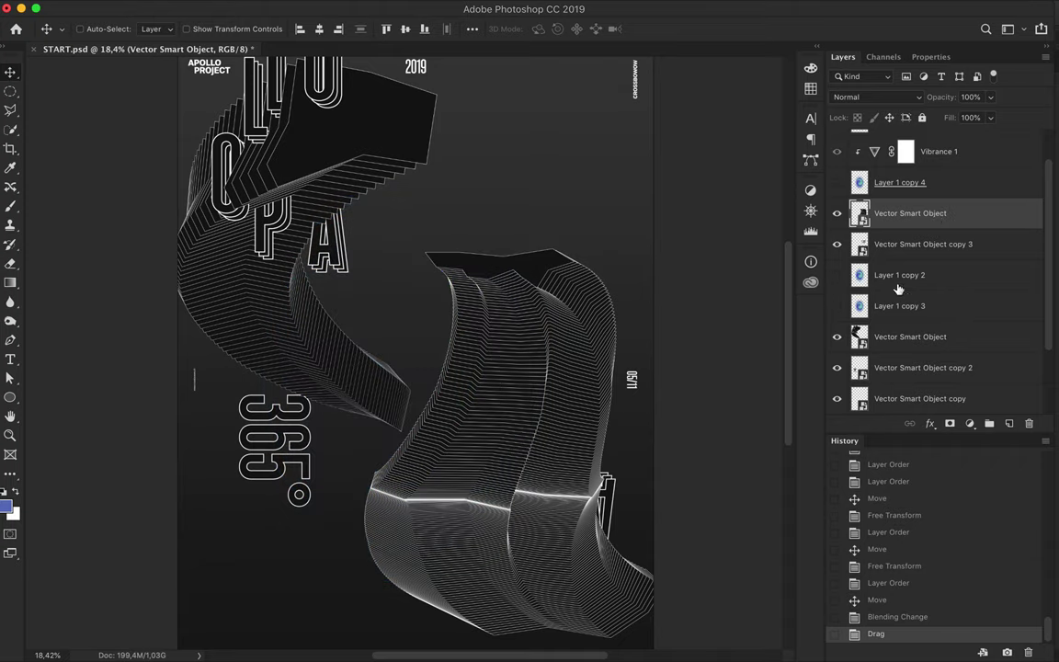
{"action": "mouse_move", "coordinate": [899, 300]}
{"action": "left_mouse_down"}
{"action": "mouse_move", "coordinate": [899, 165]}
{"action": "mouse_move", "coordinate": [834, 363]}
{"action": "left_mouse_up"}
{"action": "key", "text": "super+g"}
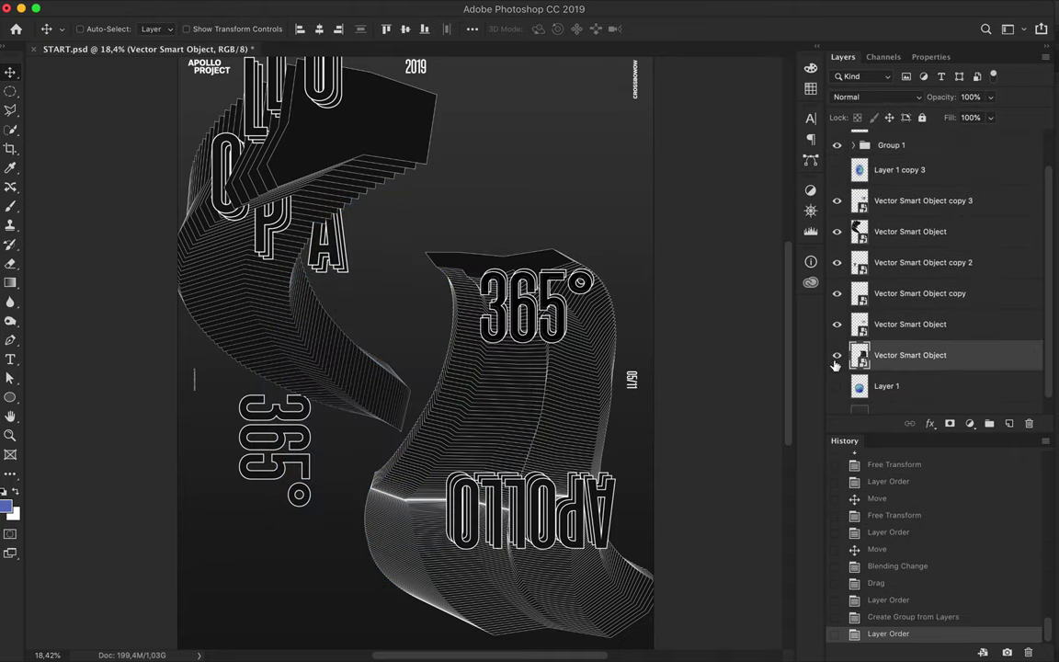
Reposition the ribbons behind the vertical 365° and APOLLO text.
{"action": "left_click_drag", "start_coordinate": [564, 398], "coordinate": [615, 321]}
{"action": "scroll", "coordinate": [348, 215], "scroll_direction": "down", "scroll_amount": 2}
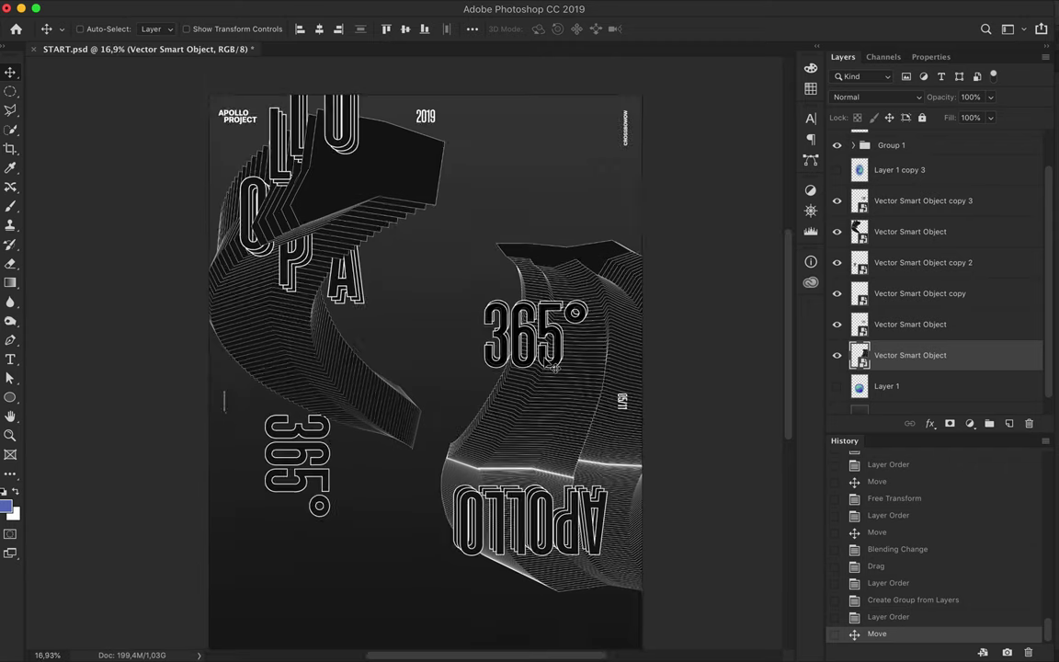
{"action": "left_click_drag", "start_coordinate": [315, 394], "coordinate": [361, 420]}
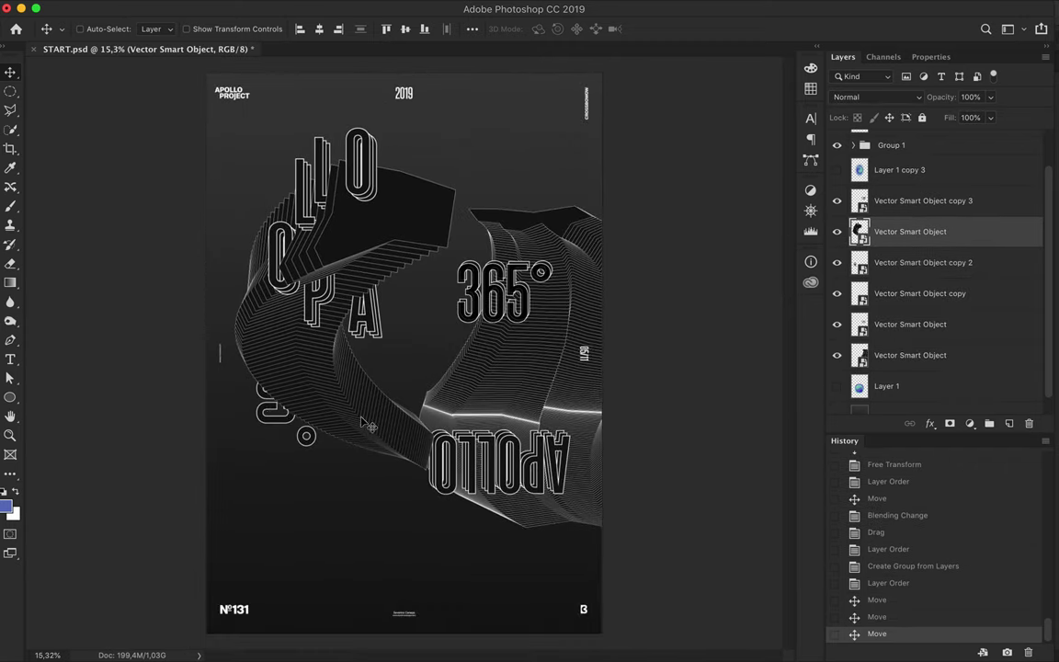
{"action": "left_click_drag", "start_coordinate": [273, 395], "coordinate": [263, 476]}
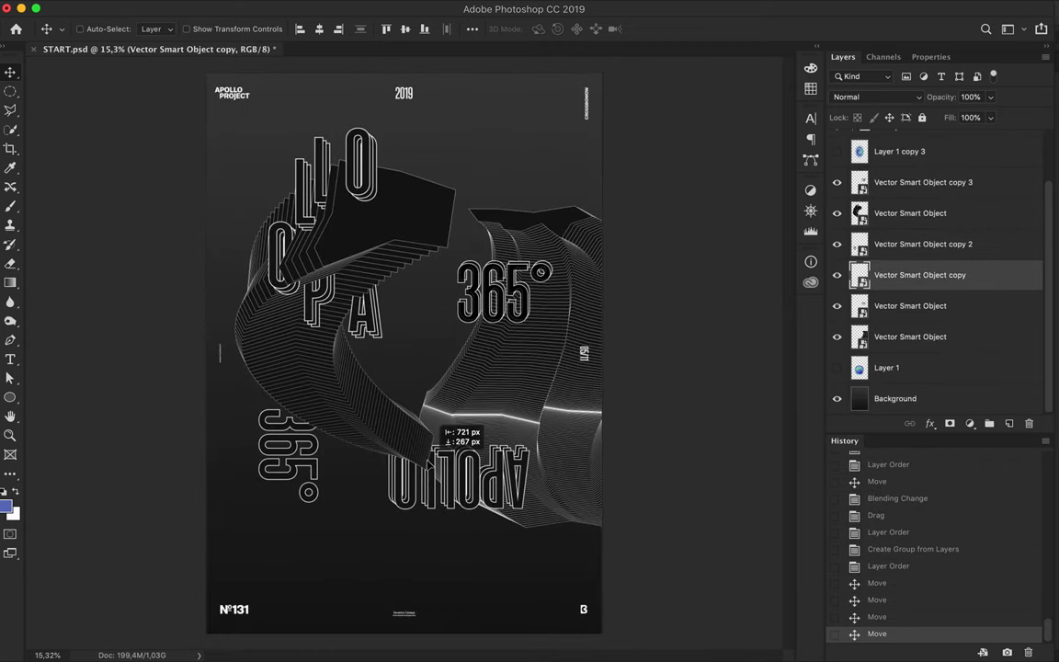
{"action": "left_click_drag", "start_coordinate": [528, 363], "coordinate": [487, 377]}
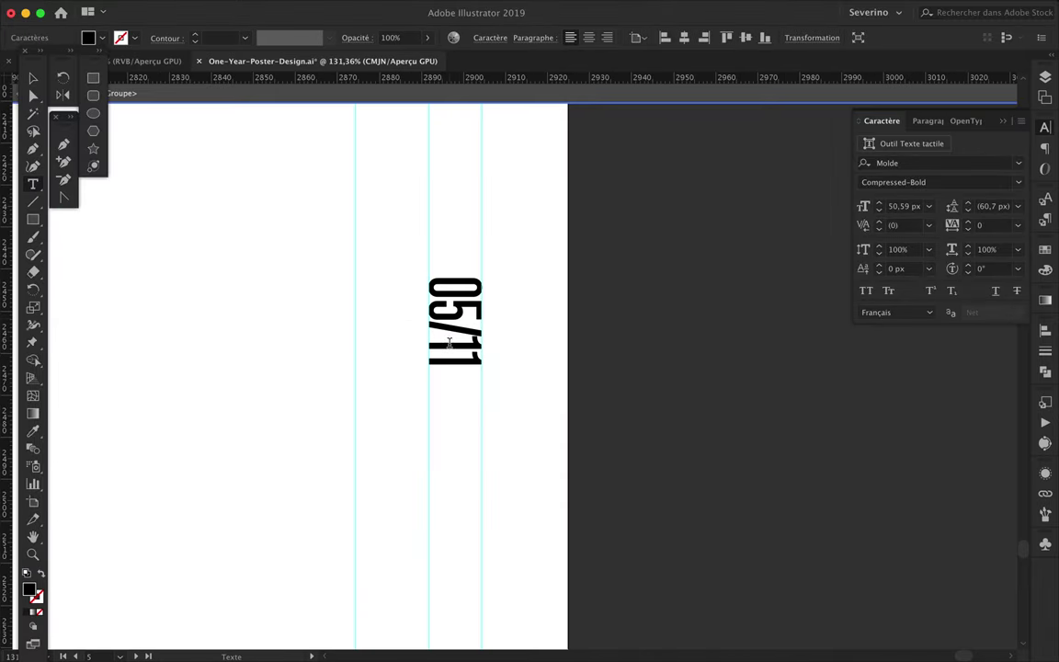
Group the One-Year poster's small texts and expand them into artwork.
{"action": "key", "text": "ctrl+shift+a"}
{"action": "key", "text": "ctrl+0"}
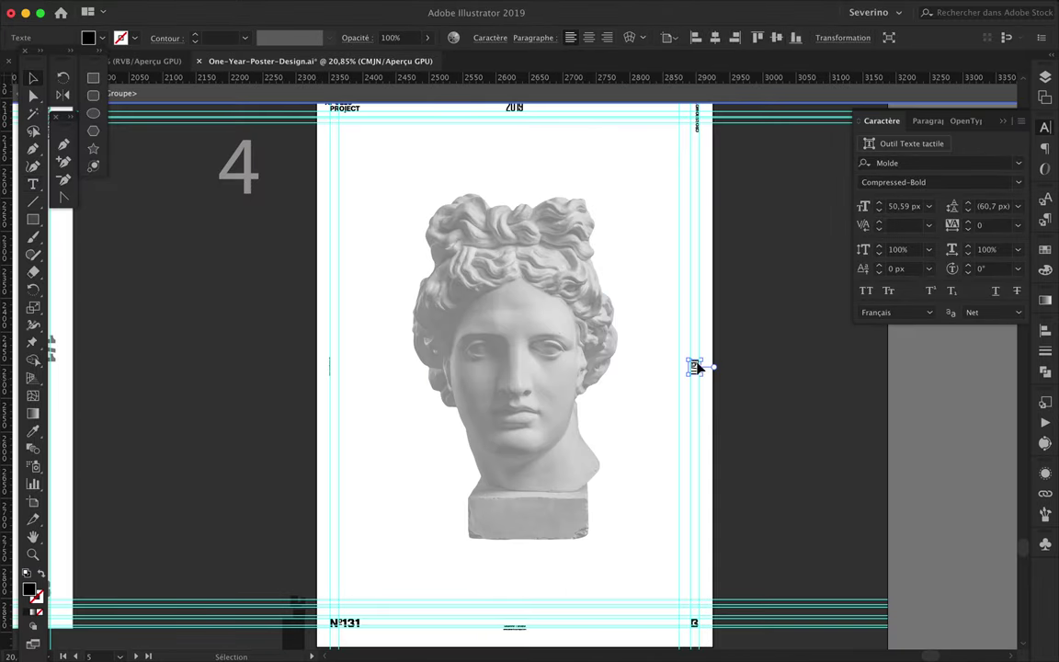
{"action": "key", "text": "ctrl+minus"}
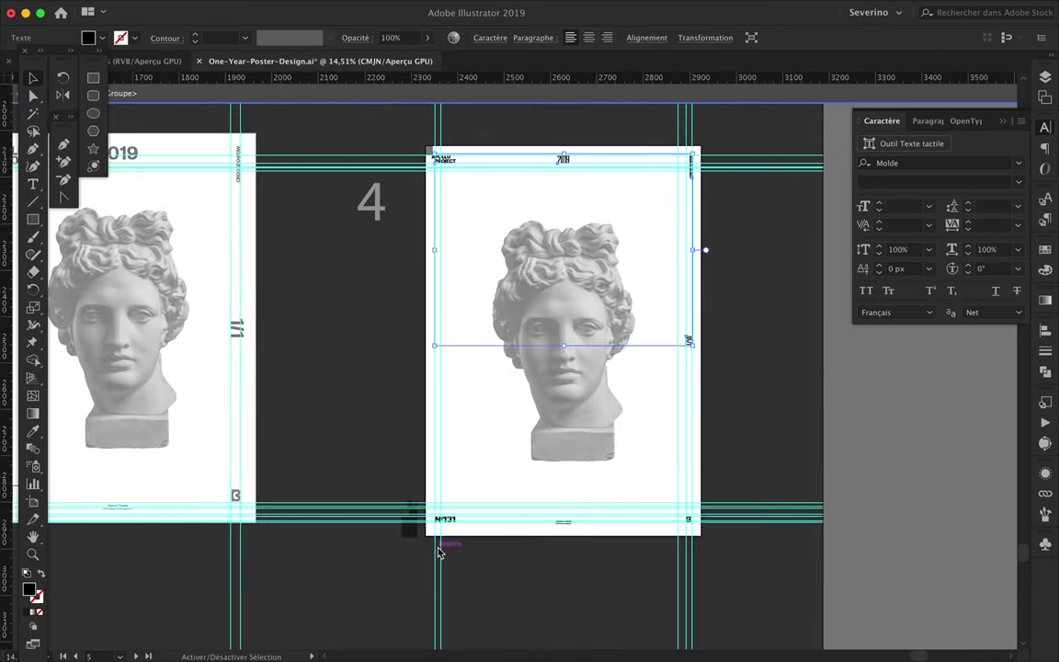
{"action": "left_click", "coordinate": [208, 10]}
{"action": "left_click", "coordinate": [224, 61]}
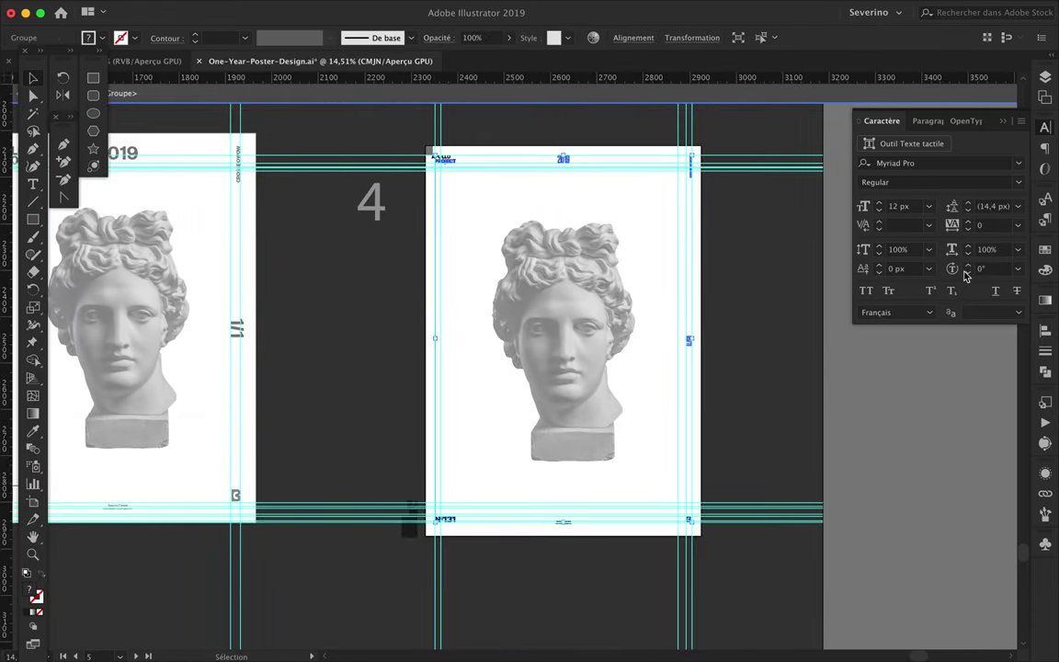
{"action": "left_click", "coordinate": [208, 9]}
{"action": "left_click", "coordinate": [248, 241]}
Deselect and move the dark background with the APOLLO PROJECT text.
{"action": "key", "text": "Return"}
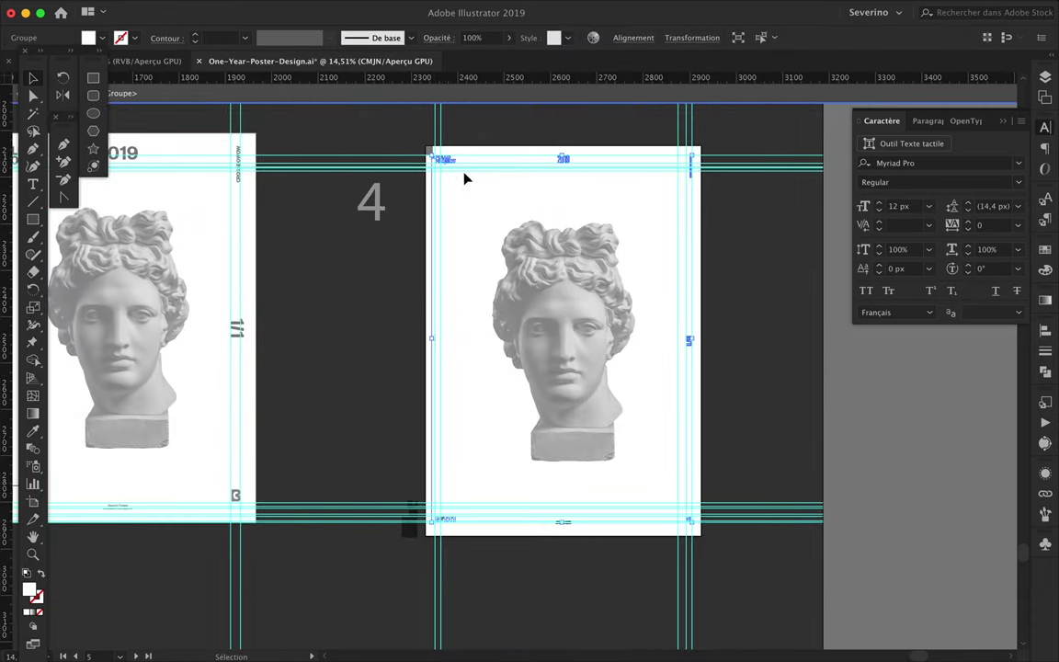
{"action": "left_click", "coordinate": [419, 143]}
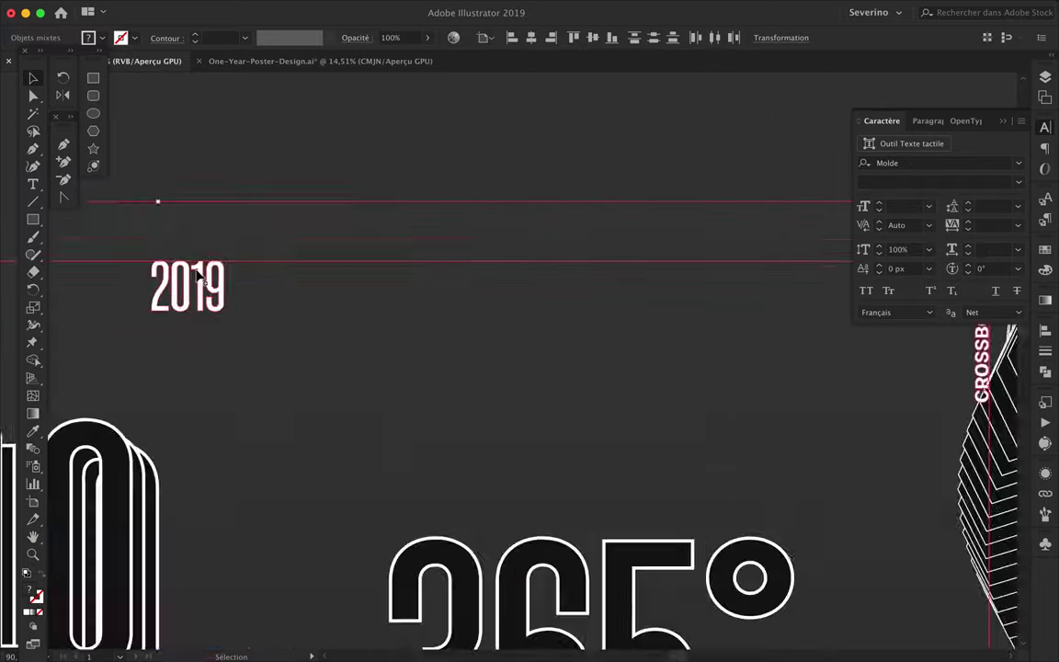
{"action": "left_click_drag", "start_coordinate": [361, 283], "coordinate": [447, 209]}
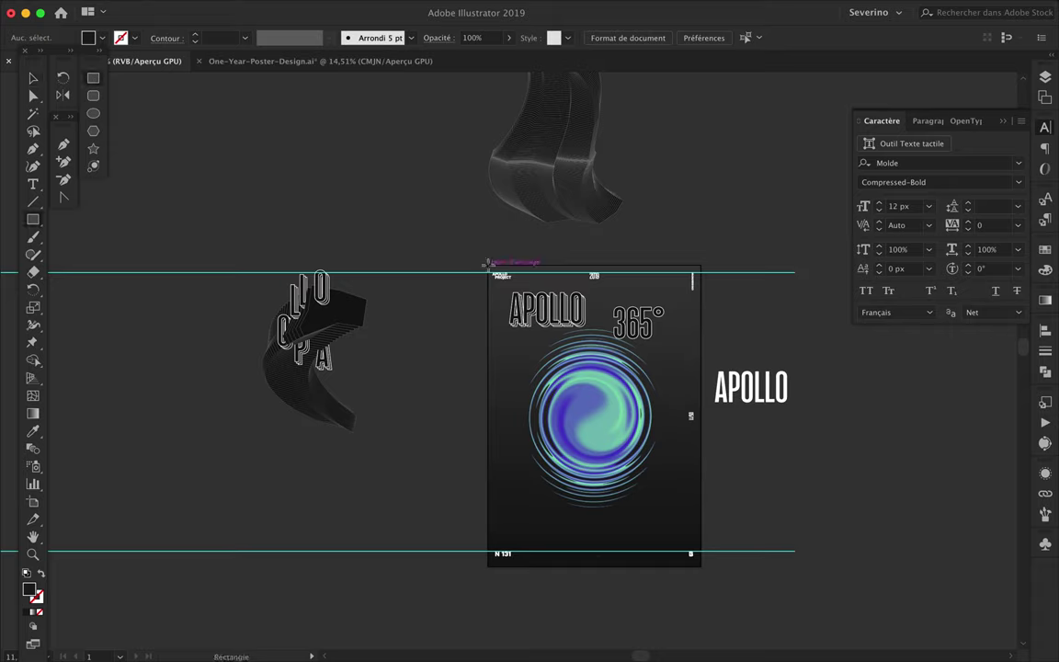
Draw a dark rectangle over the Apollo poster artboard between the guides.
{"action": "left_click_drag", "start_coordinate": [486, 263], "coordinate": [705, 567]}
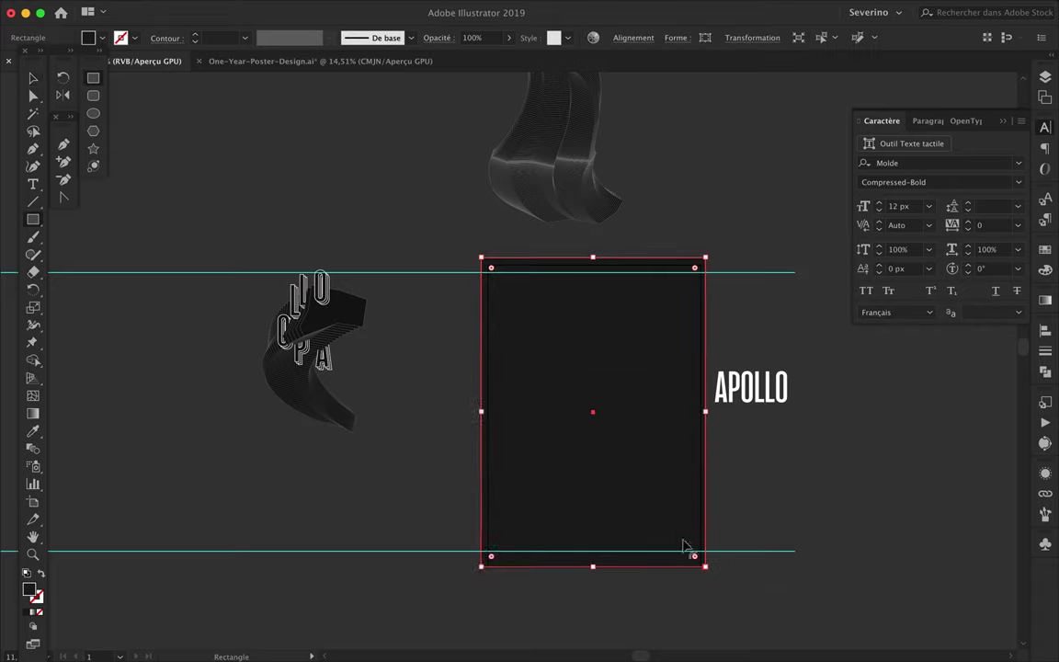
Fill the rectangle with a dark radial gradient, black stop moved to about 63%.
{"action": "double_click", "coordinate": [29, 589]}
{"action": "key", "text": "Return"}
{"action": "left_click", "coordinate": [1045, 301]}
{"action": "left_click", "coordinate": [1001, 432]}
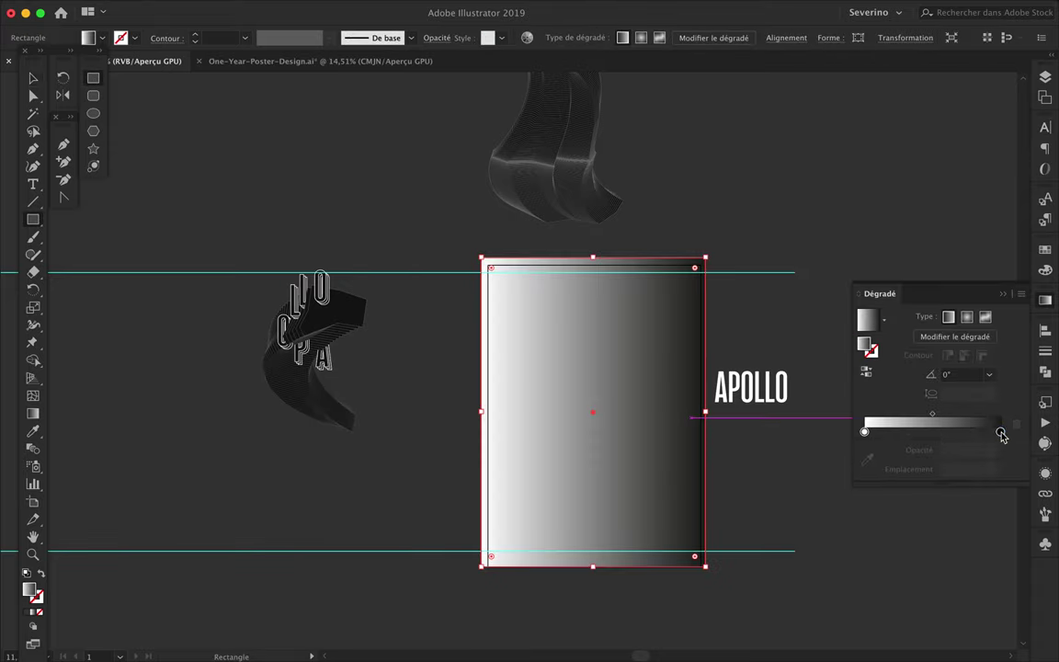
{"action": "left_click", "coordinate": [789, 534]}
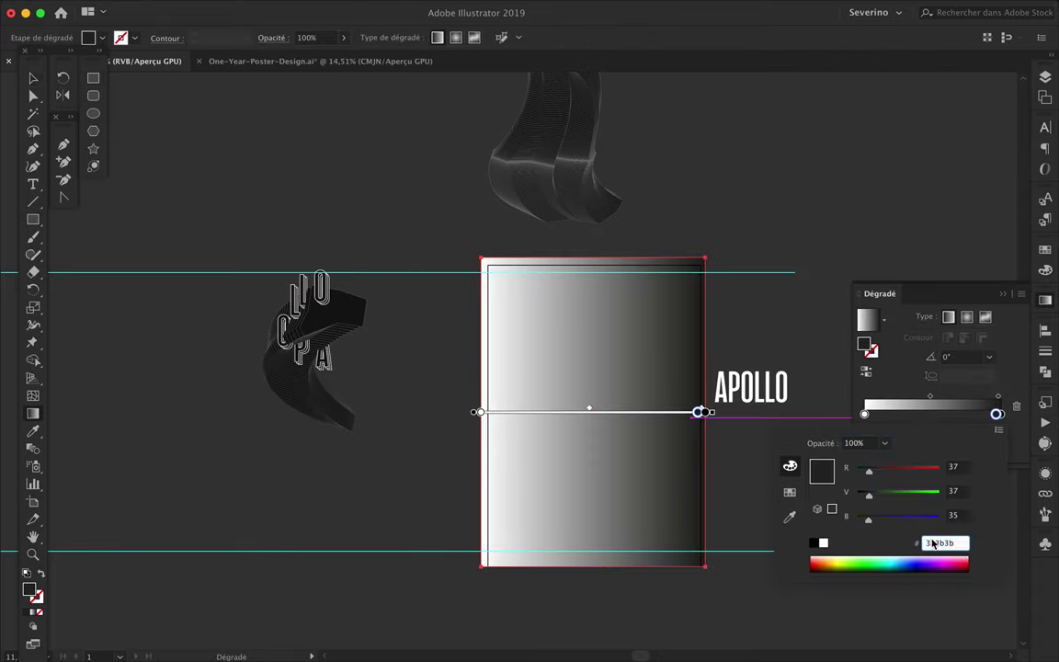
{"action": "mouse_move", "coordinate": [529, 658]}
{"action": "left_click", "coordinate": [484, 634]}
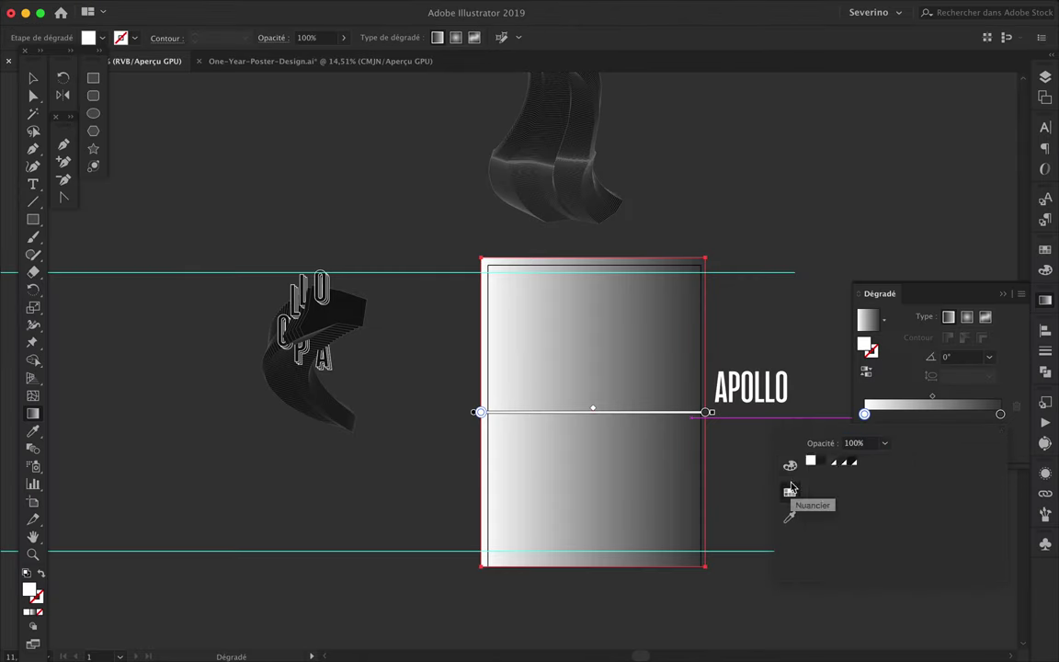
{"action": "left_click", "coordinate": [788, 517]}
{"action": "left_click", "coordinate": [821, 461]}
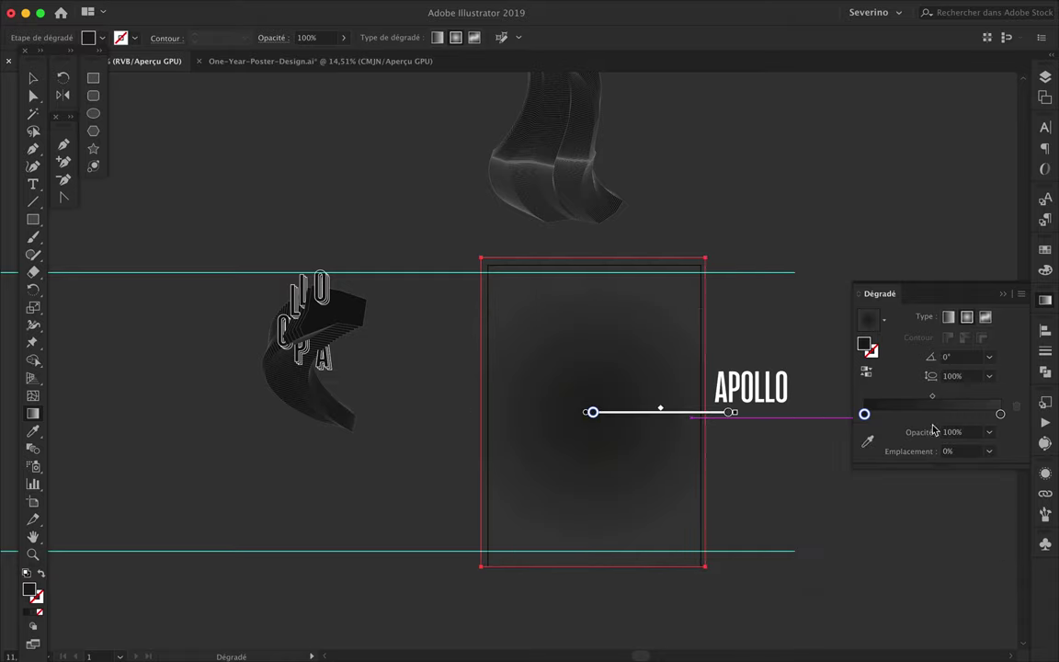
{"action": "left_click_drag", "start_coordinate": [864, 413], "coordinate": [950, 414]}
{"action": "left_click", "coordinate": [1001, 415]}
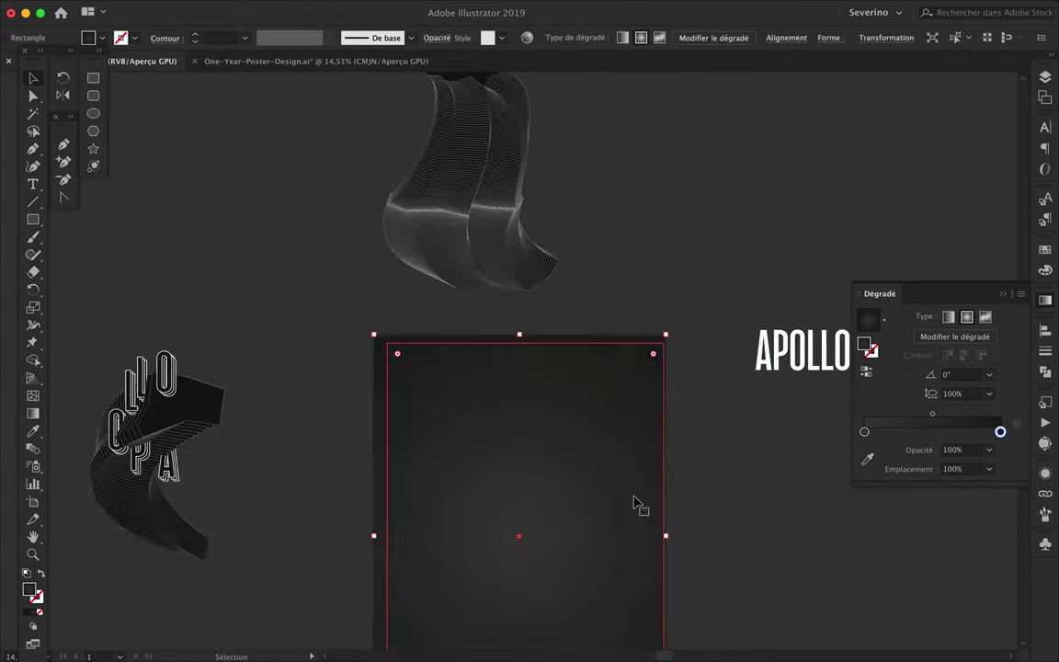
Rename the backdrop's layer to Background.
{"action": "left_click", "coordinate": [1045, 76]}
{"action": "double_click", "coordinate": [974, 92]}
{"action": "type", "text": "Background"}
{"action": "key", "text": "Return"}
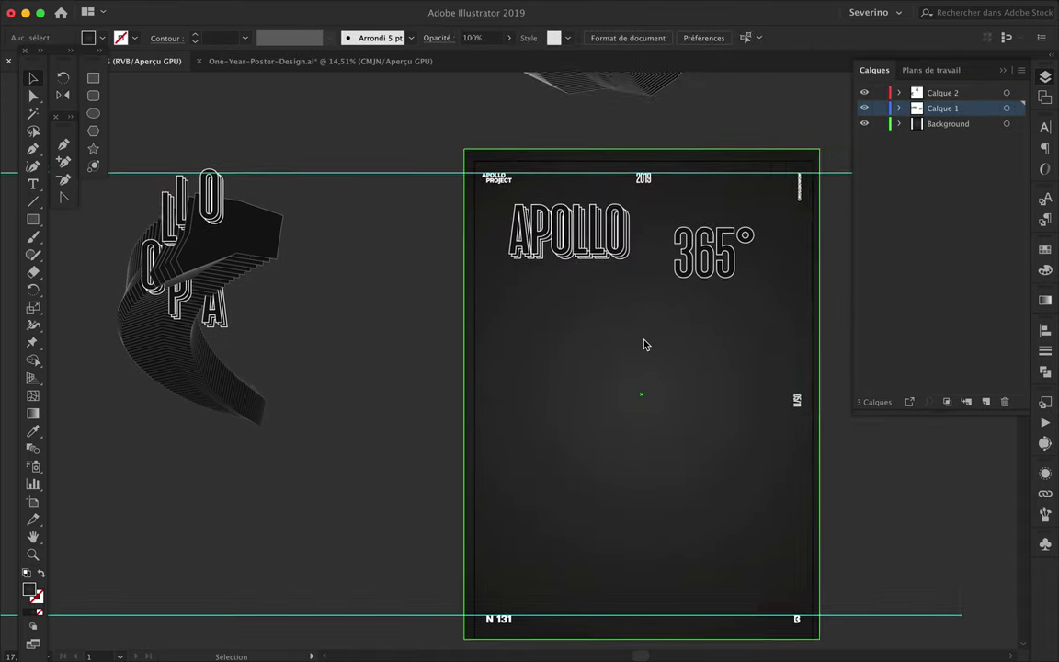
Move the outlined APOLLO word below the ribbon and expand the ribbon group in Layers.
{"action": "left_click_drag", "start_coordinate": [517, 213], "coordinate": [545, 472]}
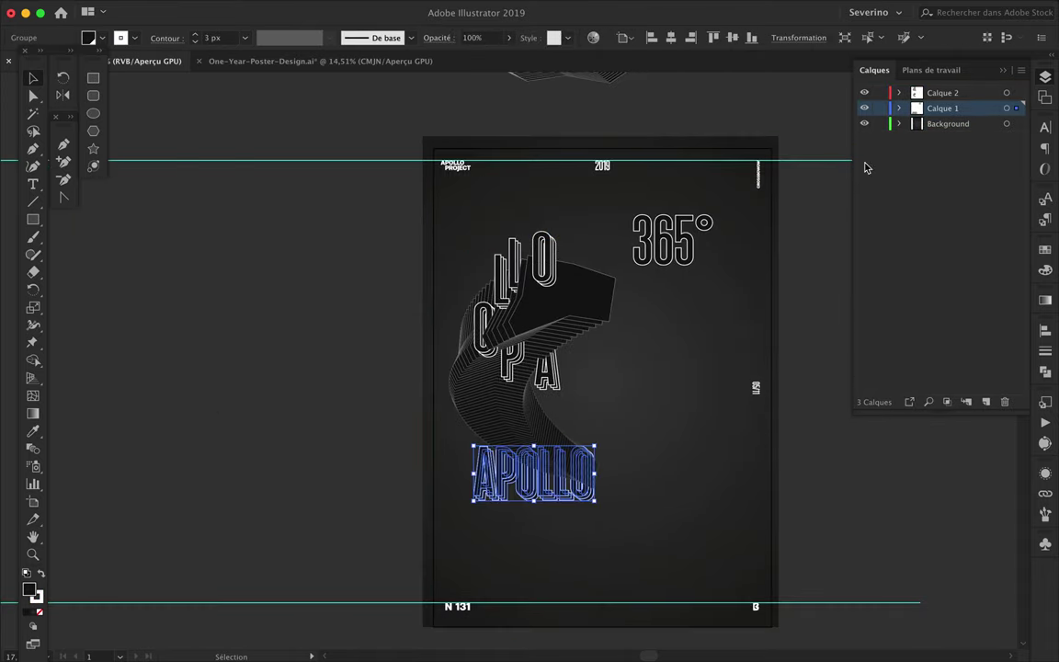
{"action": "left_click", "coordinate": [916, 154]}
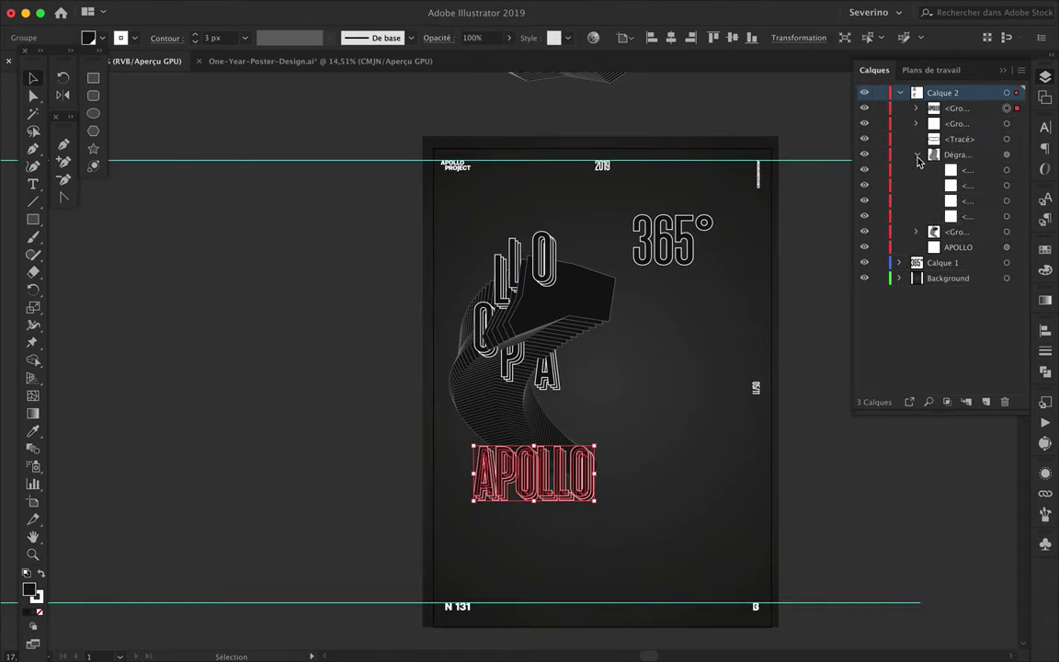
{"action": "left_click", "coordinate": [964, 232]}
{"action": "scroll", "coordinate": [973, 231], "scroll_direction": "down", "scroll_amount": 5}
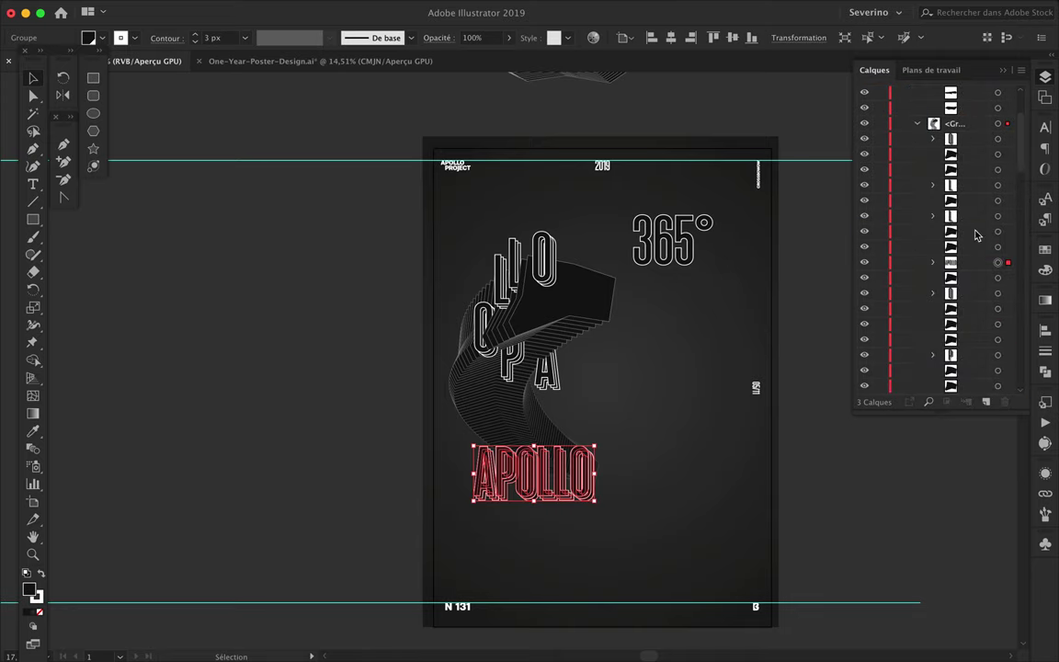
{"action": "scroll", "coordinate": [595, 393], "scroll_direction": "up", "scroll_amount": 5}
{"action": "scroll", "coordinate": [596, 393], "scroll_direction": "down", "scroll_amount": 3}
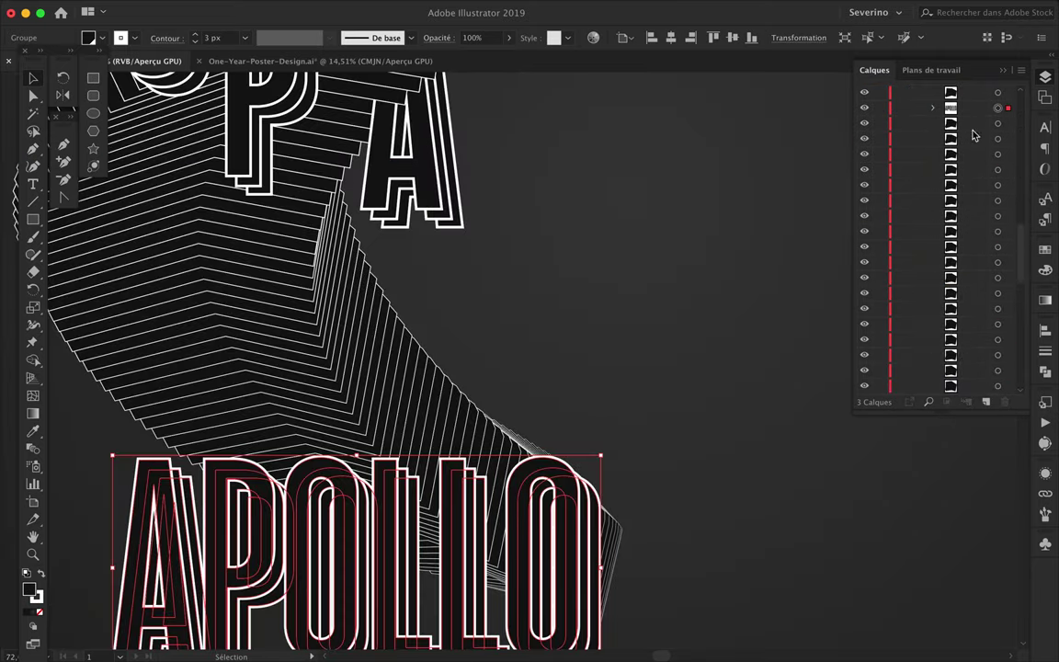
{"action": "scroll", "coordinate": [980, 377], "scroll_direction": "up", "scroll_amount": 3}
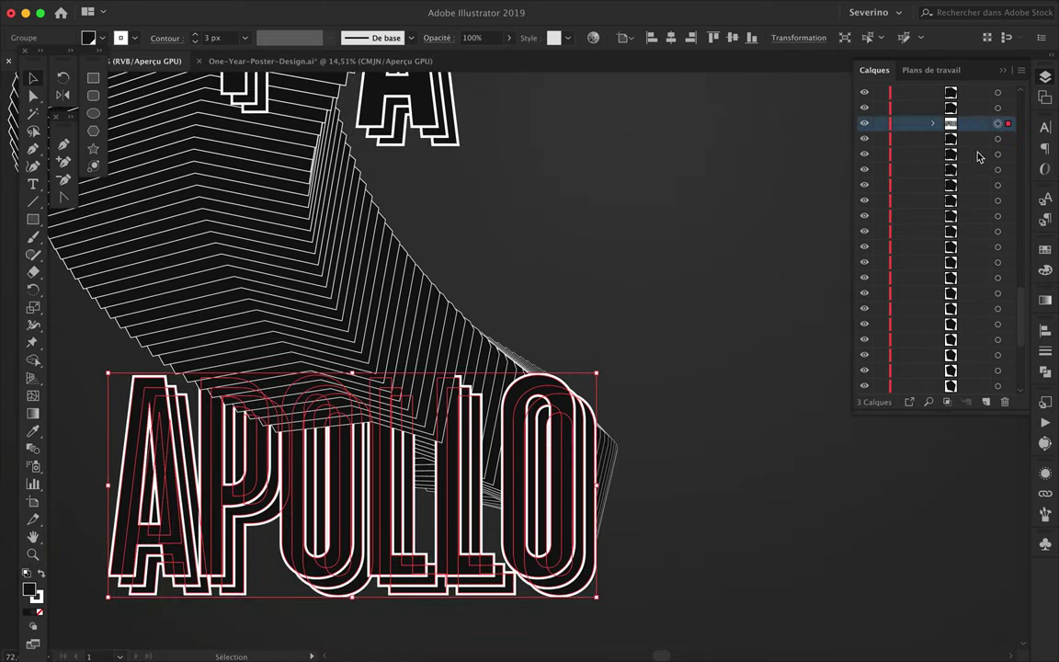
{"action": "scroll", "coordinate": [978, 269], "scroll_direction": "up", "scroll_amount": 5}
{"action": "left_click", "coordinate": [650, 365]}
{"action": "scroll", "coordinate": [650, 365], "scroll_direction": "down", "scroll_amount": 5}
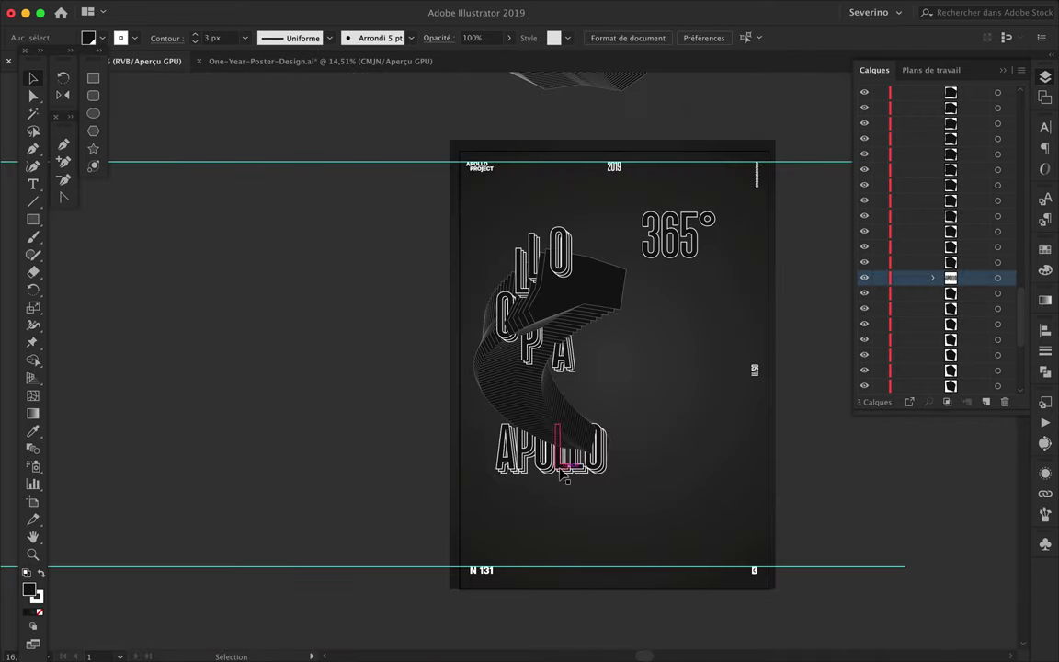
Isolate the ribbon group and select the APOLLO word inside it.
{"action": "double_click", "coordinate": [564, 475]}
{"action": "key", "text": "Escape"}
{"action": "double_click", "coordinate": [510, 404]}
{"action": "left_click", "coordinate": [550, 467]}
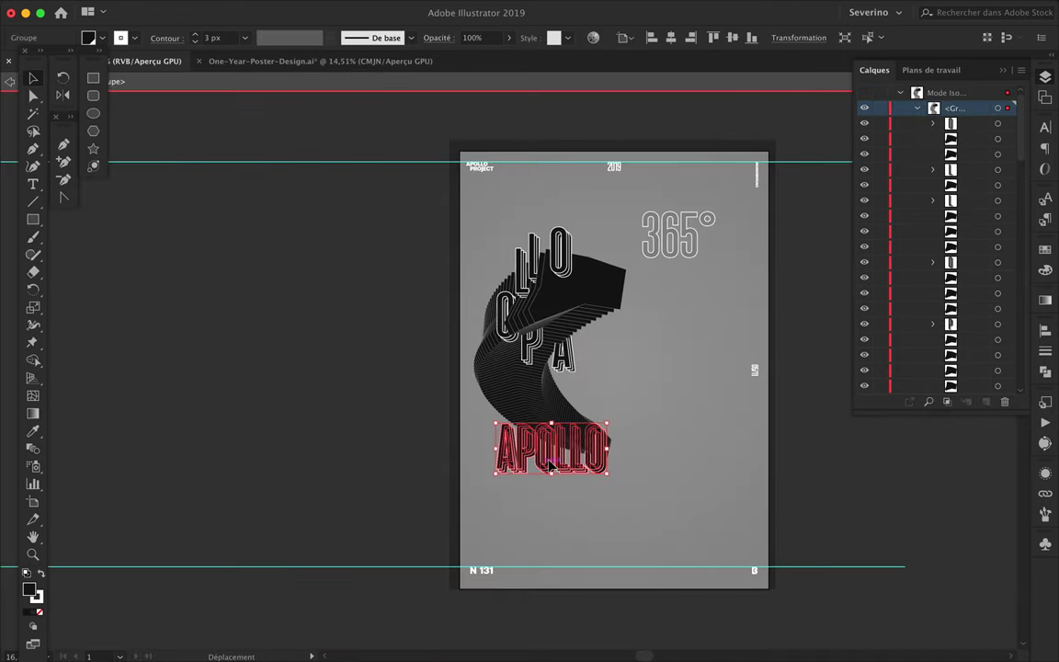
{"action": "scroll", "coordinate": [602, 472], "scroll_direction": "up", "scroll_amount": 3}
{"action": "double_click", "coordinate": [418, 472]}
{"action": "left_click", "coordinate": [418, 471]}
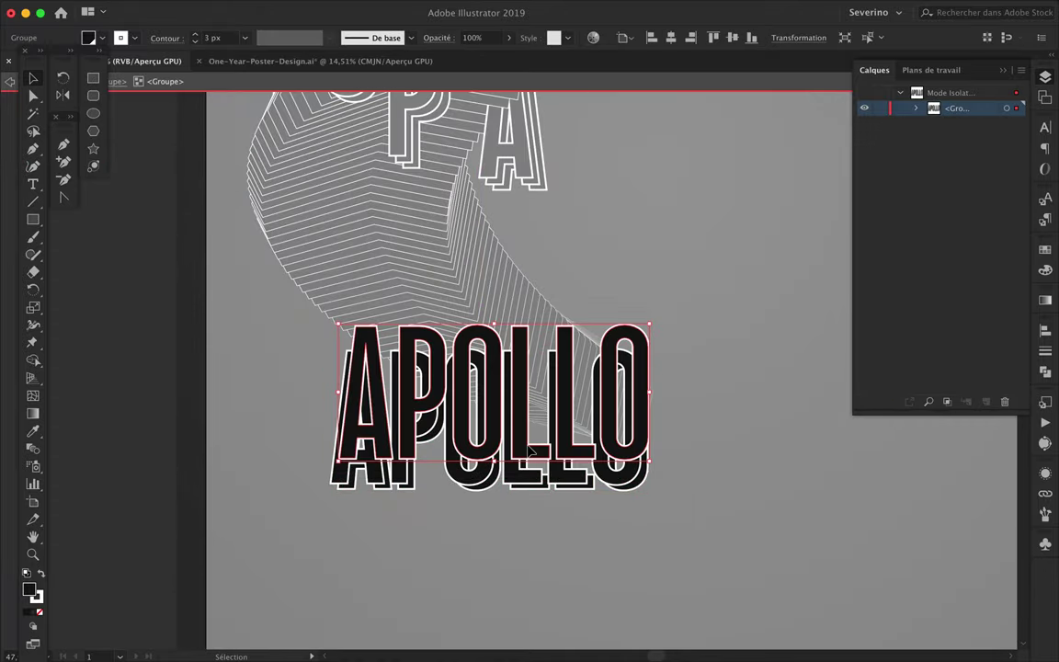
{"action": "key", "text": "ctrl+0"}
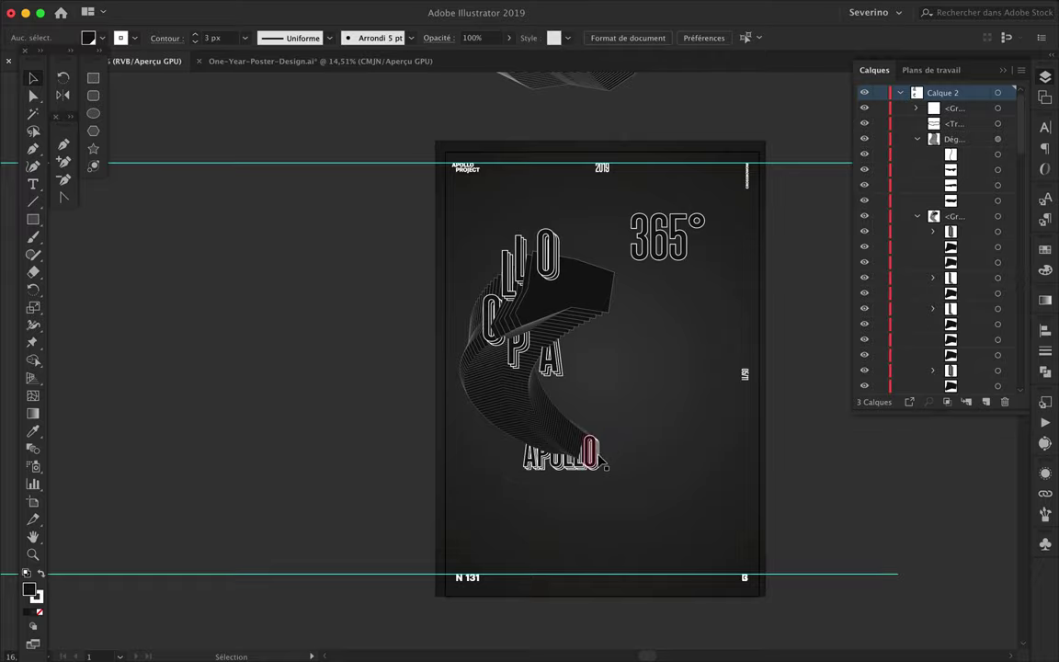
{"action": "scroll", "coordinate": [600, 452], "scroll_direction": "up", "scroll_amount": 5}
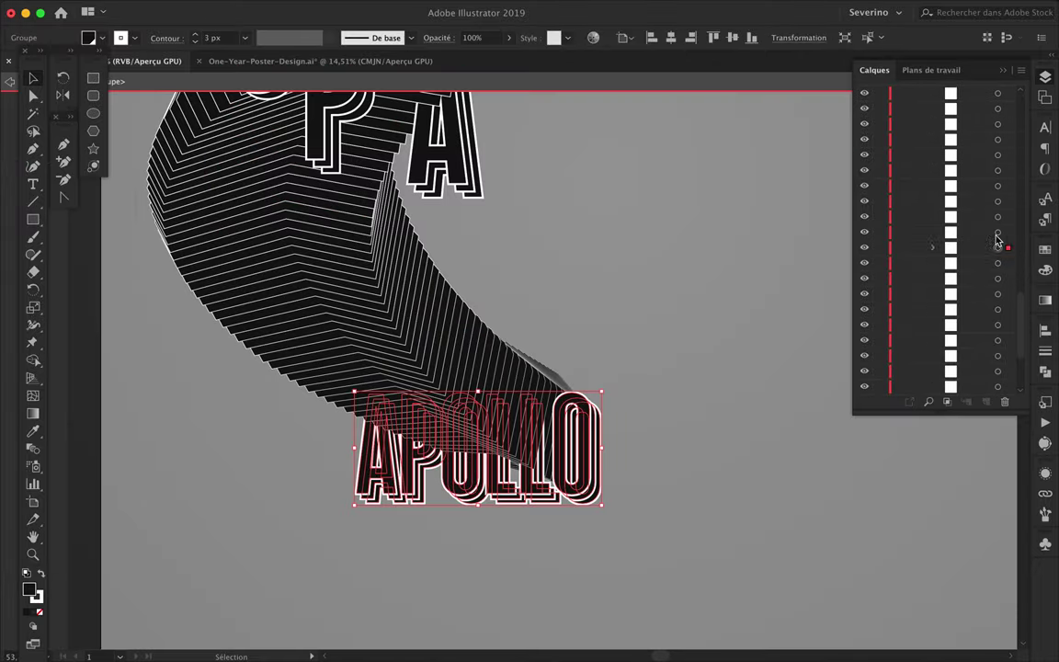
Restack the O and A letter outlines among the ribbon stripes in the Layers panel.
{"action": "double_click", "coordinate": [586, 485]}
{"action": "key", "text": "Escape"}
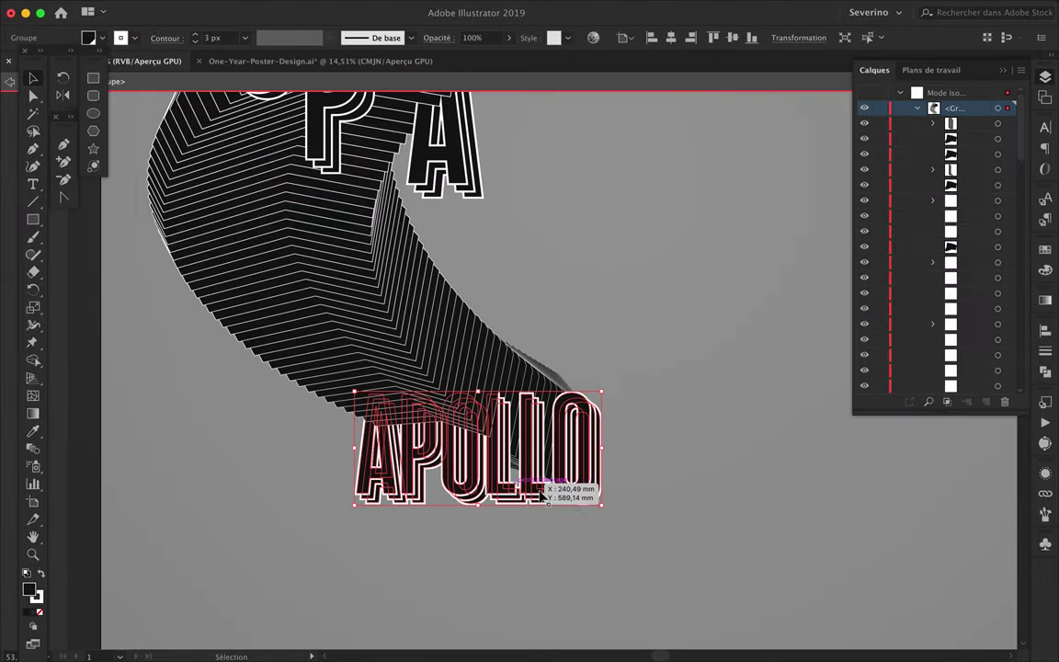
{"action": "left_click", "coordinate": [543, 496]}
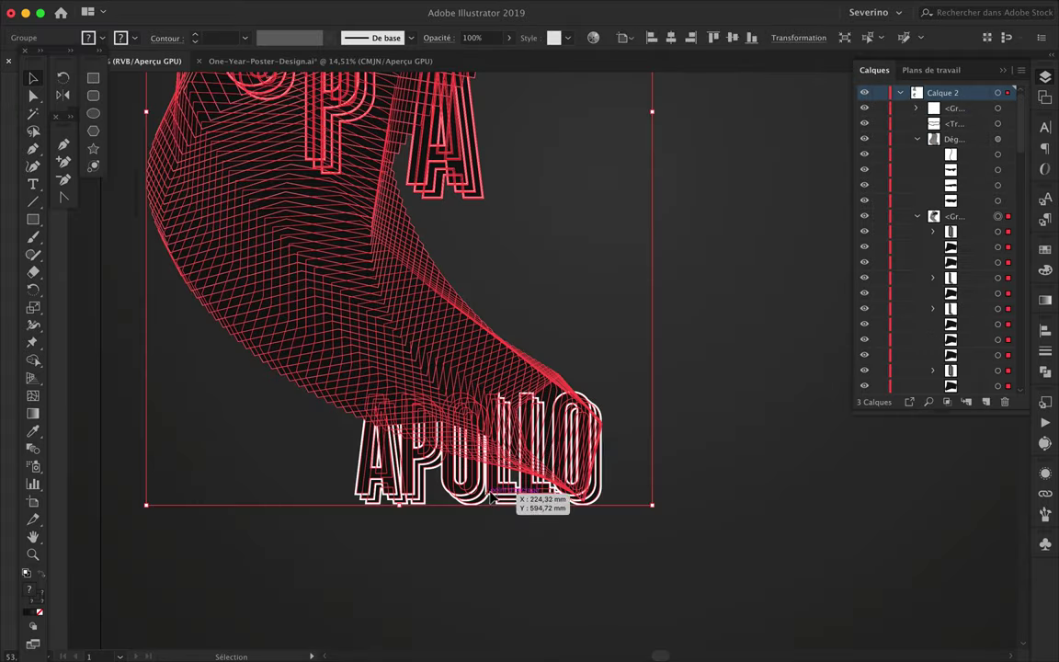
{"action": "scroll", "coordinate": [504, 504], "scroll_direction": "up", "scroll_amount": 5}
{"action": "left_click", "coordinate": [832, 462]}
{"action": "scroll", "coordinate": [832, 462], "scroll_direction": "down", "scroll_amount": 3}
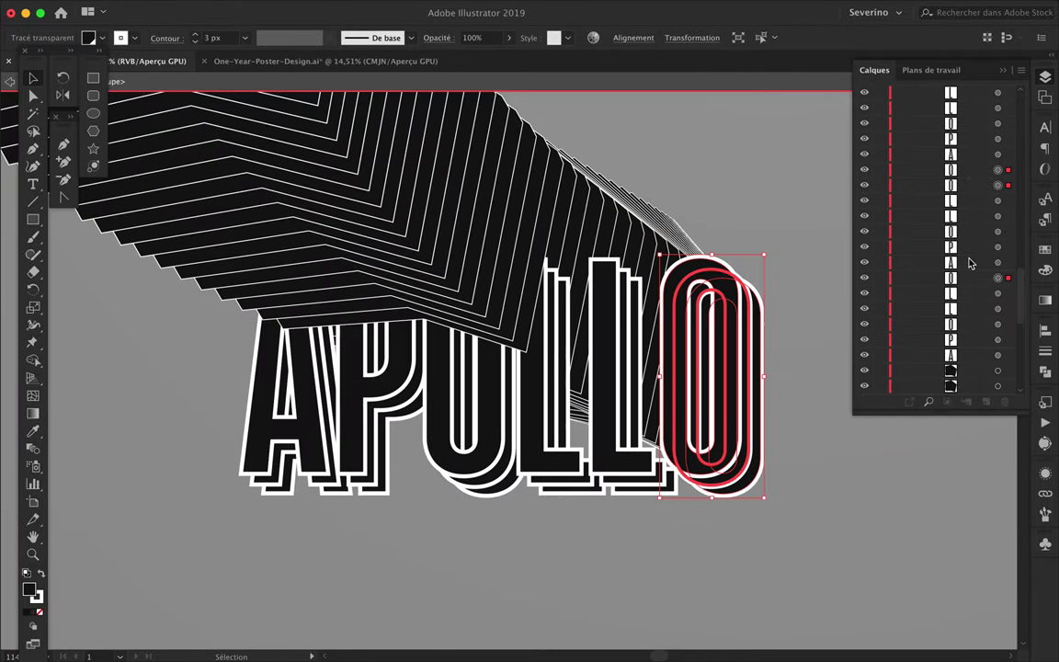
{"action": "scroll", "coordinate": [961, 275], "scroll_direction": "down", "scroll_amount": 5}
{"action": "left_click", "coordinate": [965, 267]}
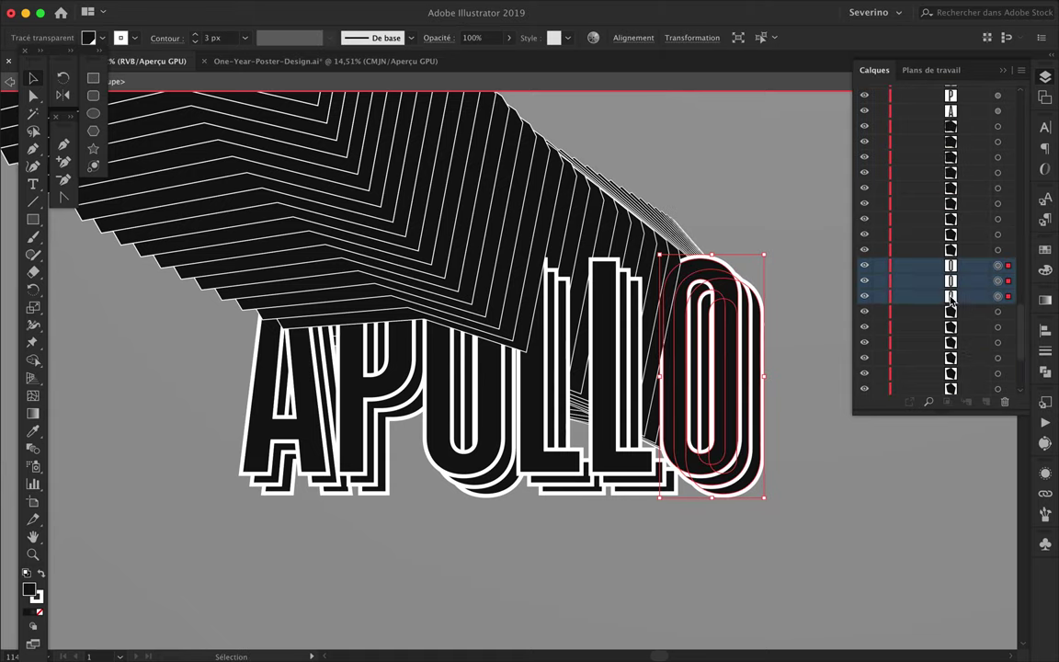
{"action": "scroll", "coordinate": [913, 276], "scroll_direction": "down", "scroll_amount": 1}
{"action": "scroll", "coordinate": [916, 202], "scroll_direction": "down", "scroll_amount": 2}
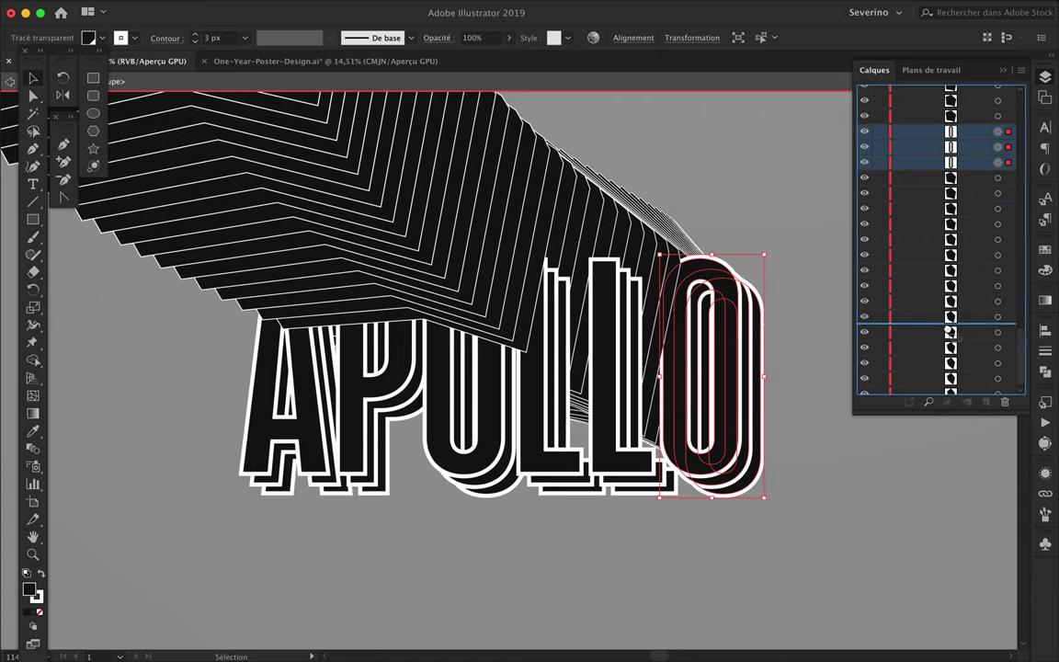
{"action": "left_click_drag", "start_coordinate": [919, 135], "coordinate": [951, 193]}
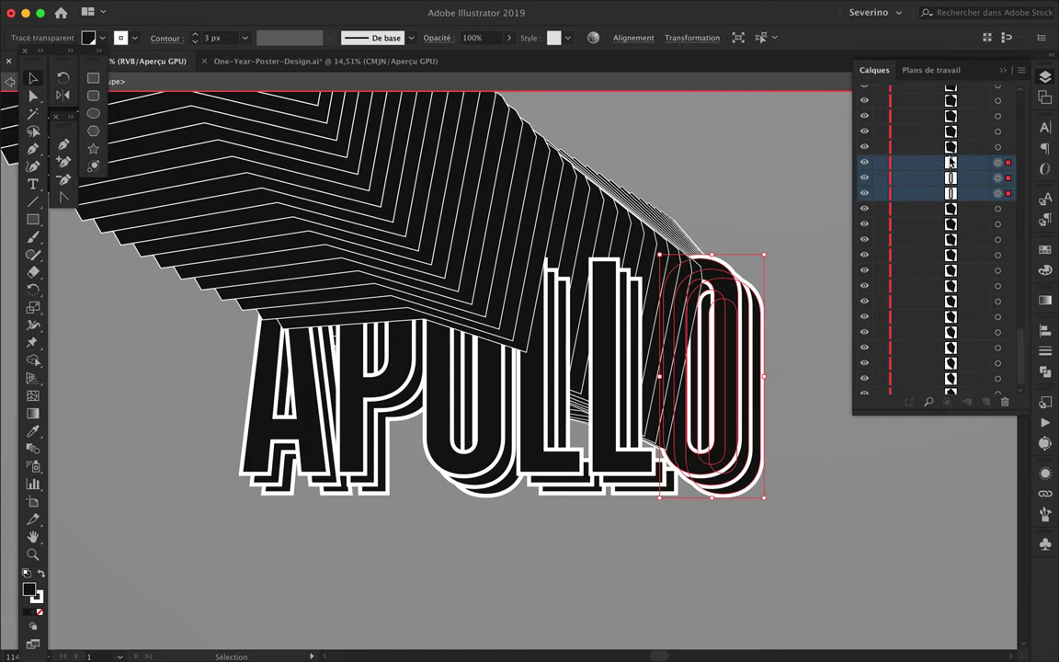
{"action": "key", "text": "ctrl+z"}
{"action": "key", "text": "ctrl+z"}
{"action": "left_click_drag", "start_coordinate": [970, 272], "coordinate": [951, 221]}
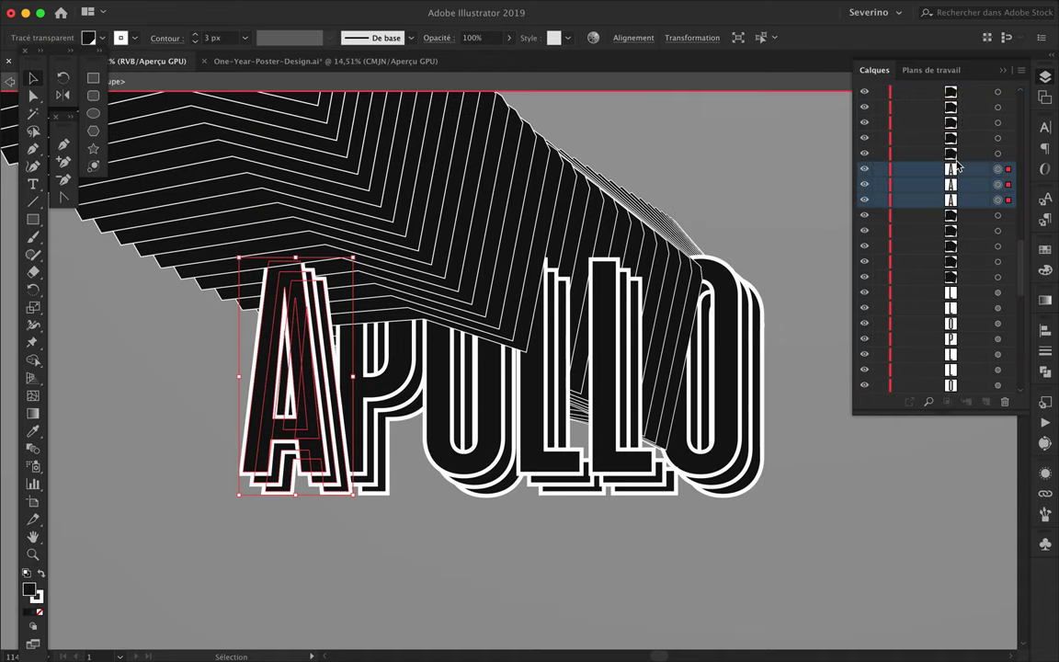
Enlarge the ribbon and letters group by dragging its bounding-box handle.
{"action": "left_click", "coordinate": [690, 168]}
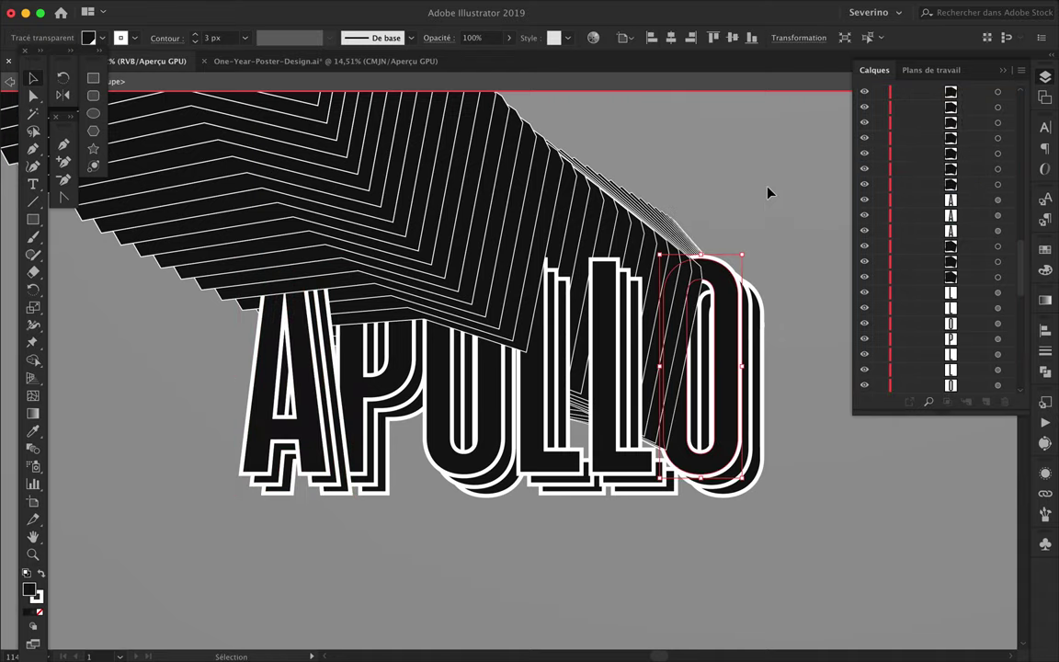
{"action": "key", "text": "ctrl+0"}
{"action": "left_click", "coordinate": [625, 276]}
{"action": "left_click_drag", "start_coordinate": [638, 448], "coordinate": [641, 520]}
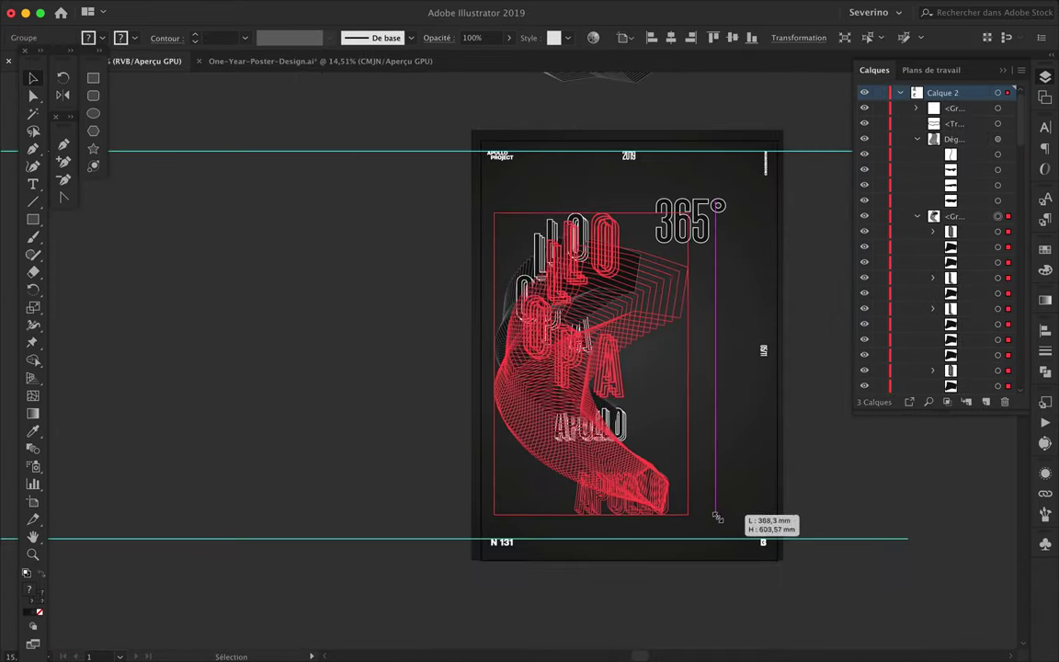
Move 365° into Calque 2 onto the ribbon's lower curve, its outlines between the stripe layers.
{"action": "left_click_drag", "start_coordinate": [696, 216], "coordinate": [715, 403]}
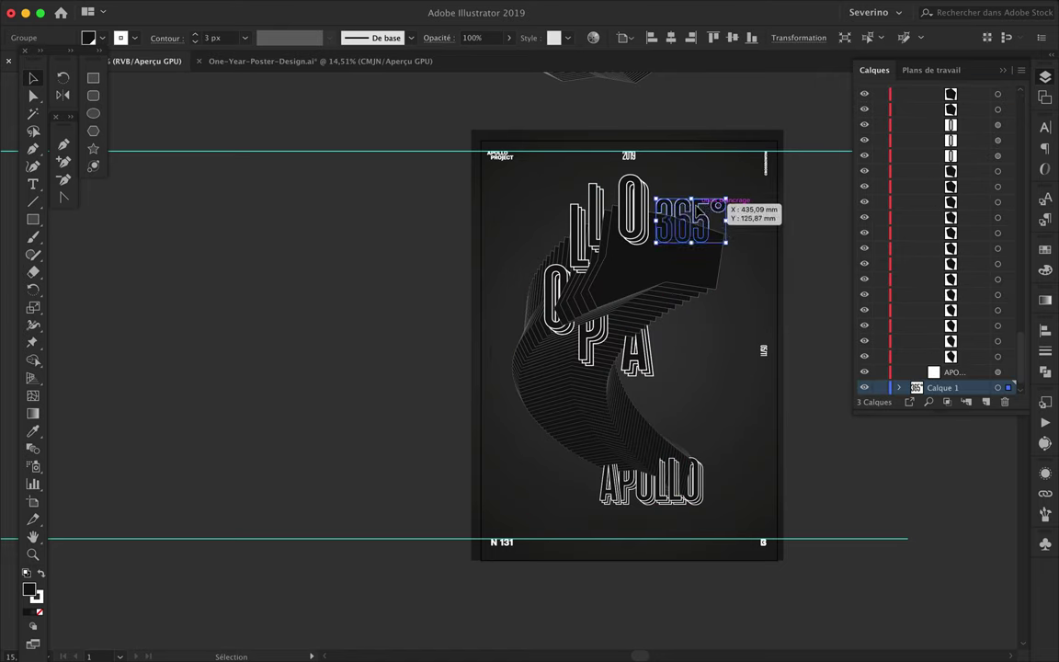
{"action": "scroll", "coordinate": [726, 400], "scroll_direction": "up", "scroll_amount": 3}
{"action": "scroll", "coordinate": [727, 400], "scroll_direction": "up", "scroll_amount": 2}
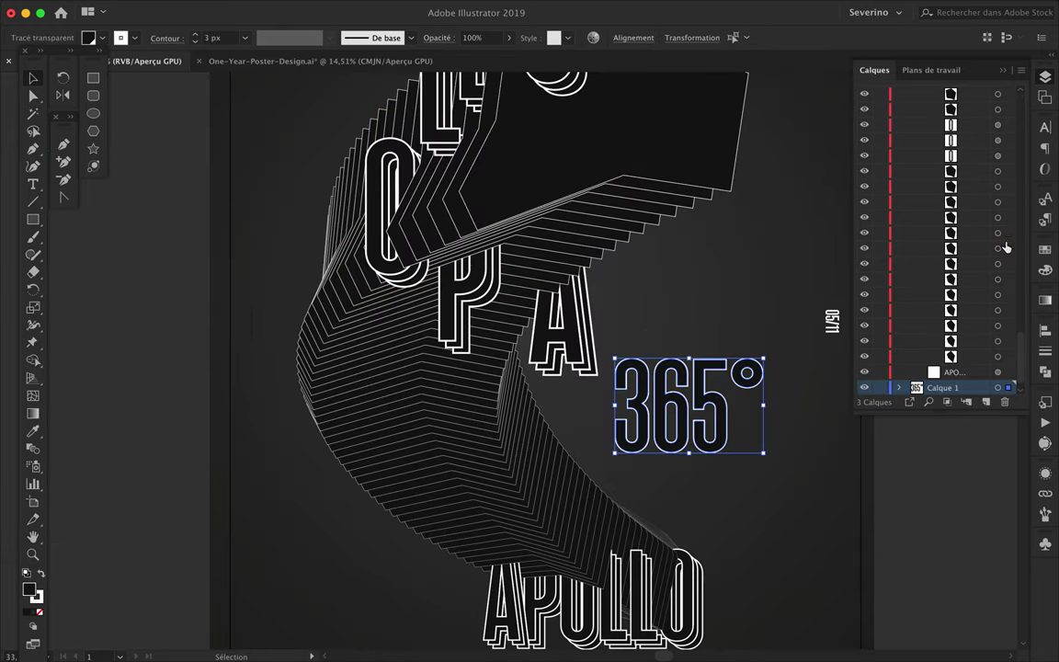
{"action": "left_click_drag", "start_coordinate": [1009, 391], "coordinate": [977, 277]}
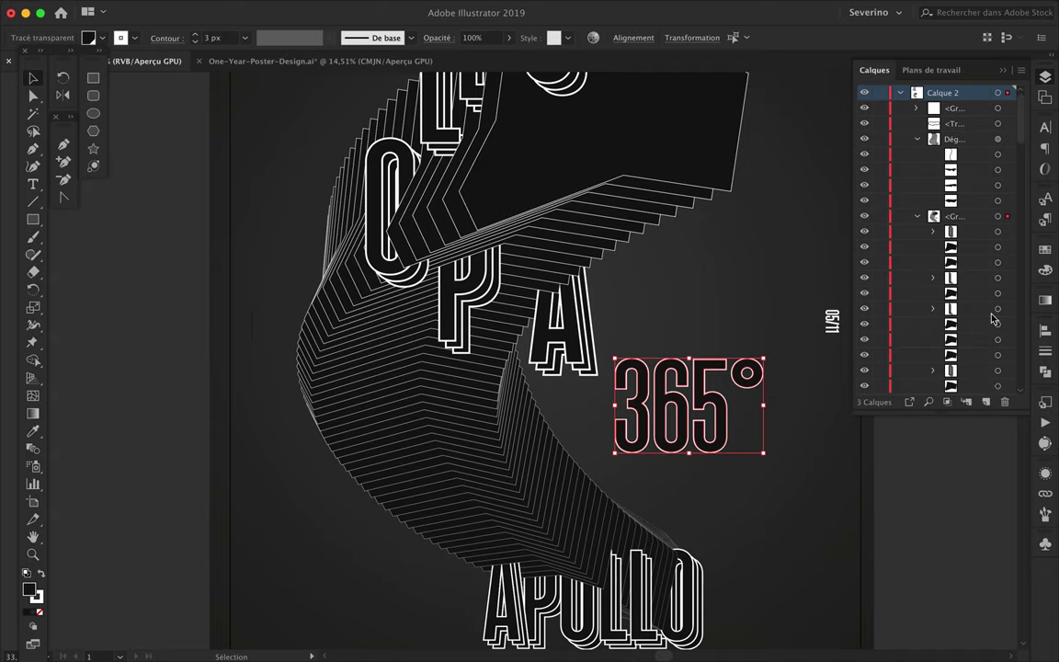
{"action": "left_click_drag", "start_coordinate": [720, 413], "coordinate": [448, 442]}
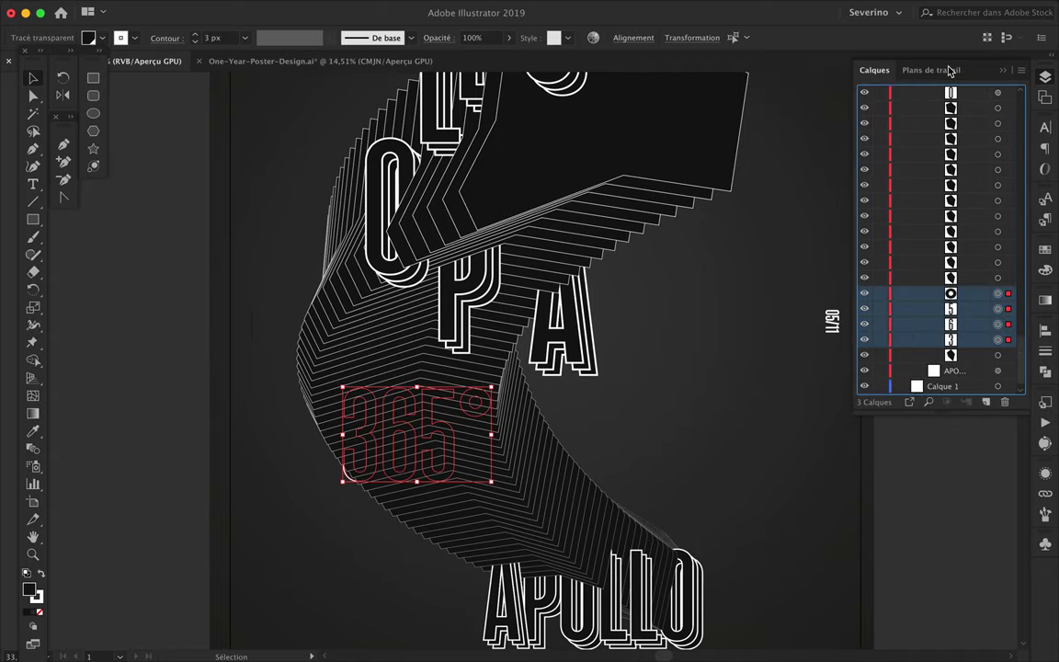
{"action": "scroll", "coordinate": [943, 138], "scroll_direction": "up", "scroll_amount": 5}
{"action": "left_click_drag", "start_coordinate": [944, 138], "coordinate": [950, 124]}
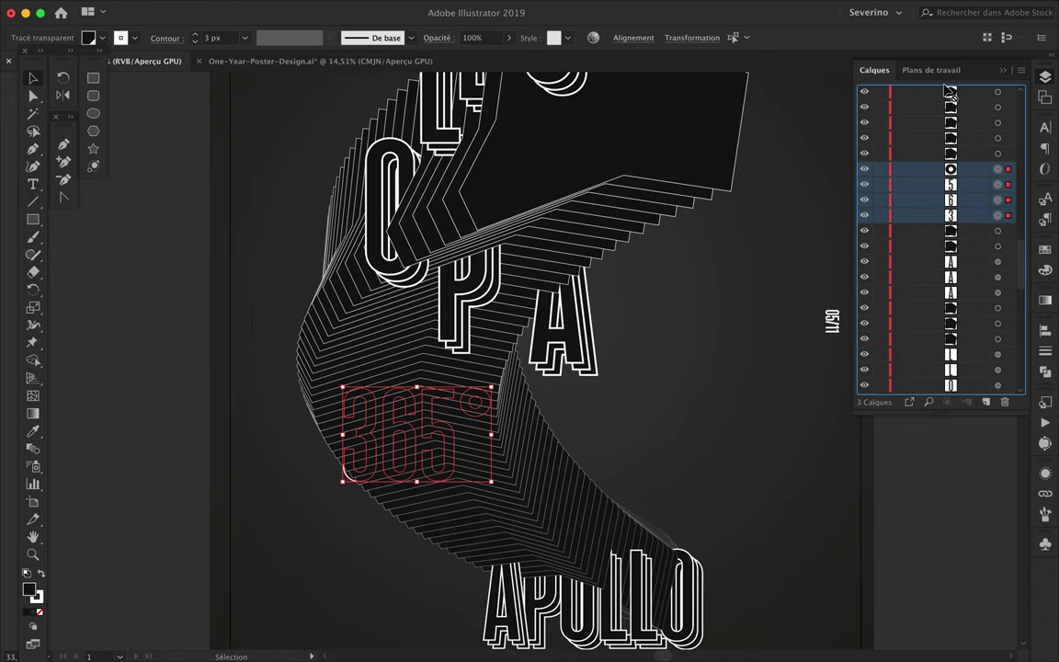
{"action": "left_click_drag", "start_coordinate": [950, 124], "coordinate": [960, 358]}
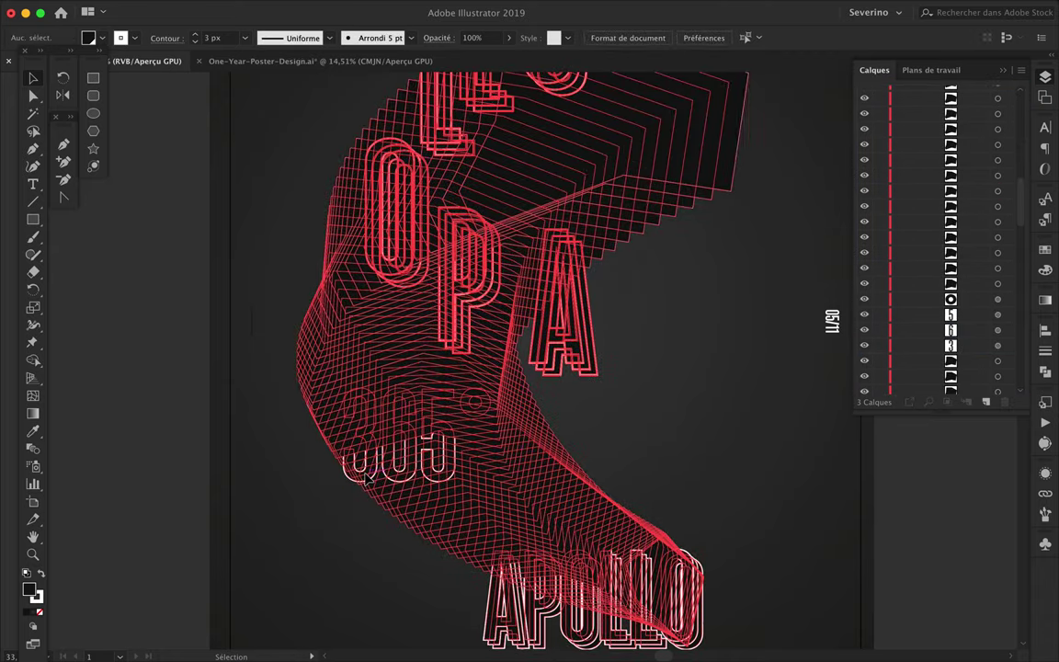
Space the 3, 6, 5 and degree sign apart, restacking the 6 and degree sign among stripes.
{"action": "double_click", "coordinate": [364, 496]}
{"action": "left_click", "coordinate": [400, 428]}
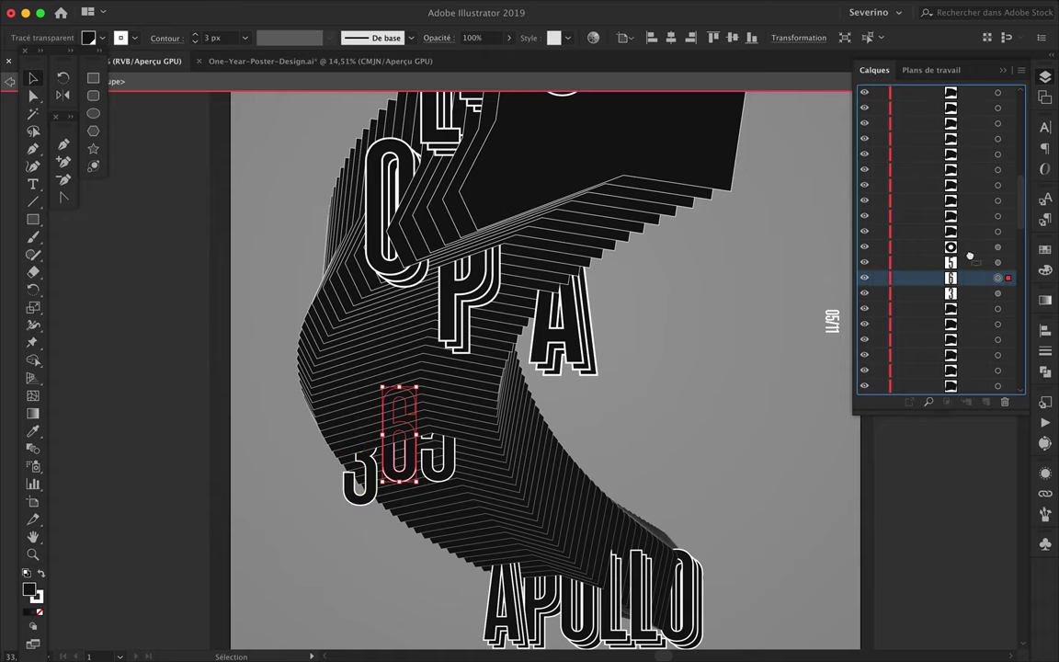
{"action": "left_click_drag", "start_coordinate": [973, 190], "coordinate": [972, 188]}
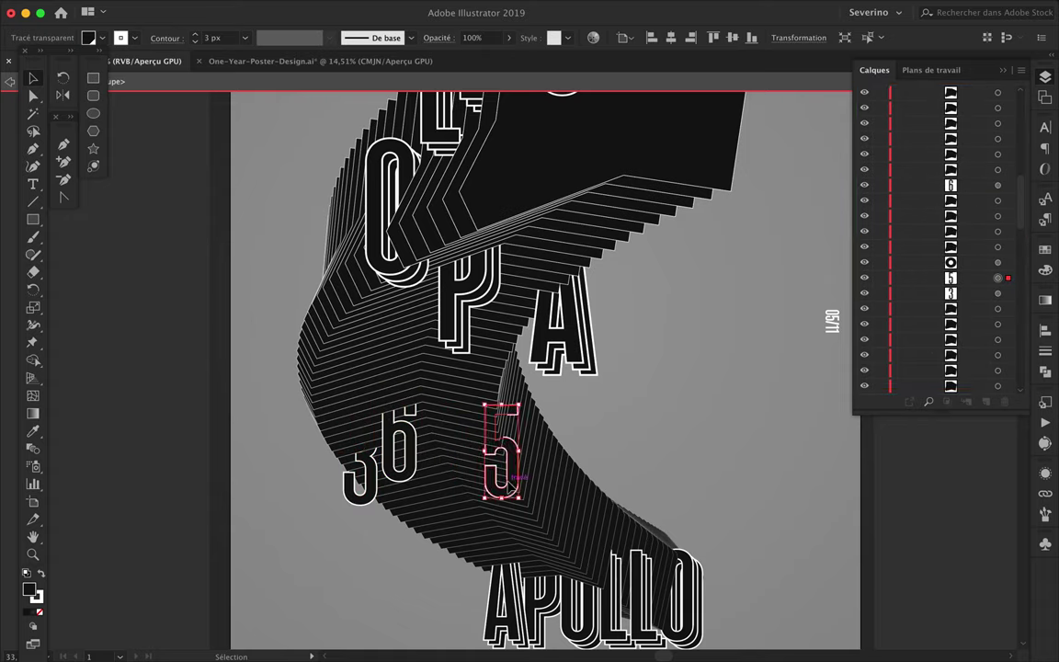
{"action": "left_click_drag", "start_coordinate": [424, 457], "coordinate": [453, 457]}
{"action": "left_click_drag", "start_coordinate": [976, 174], "coordinate": [976, 175]}
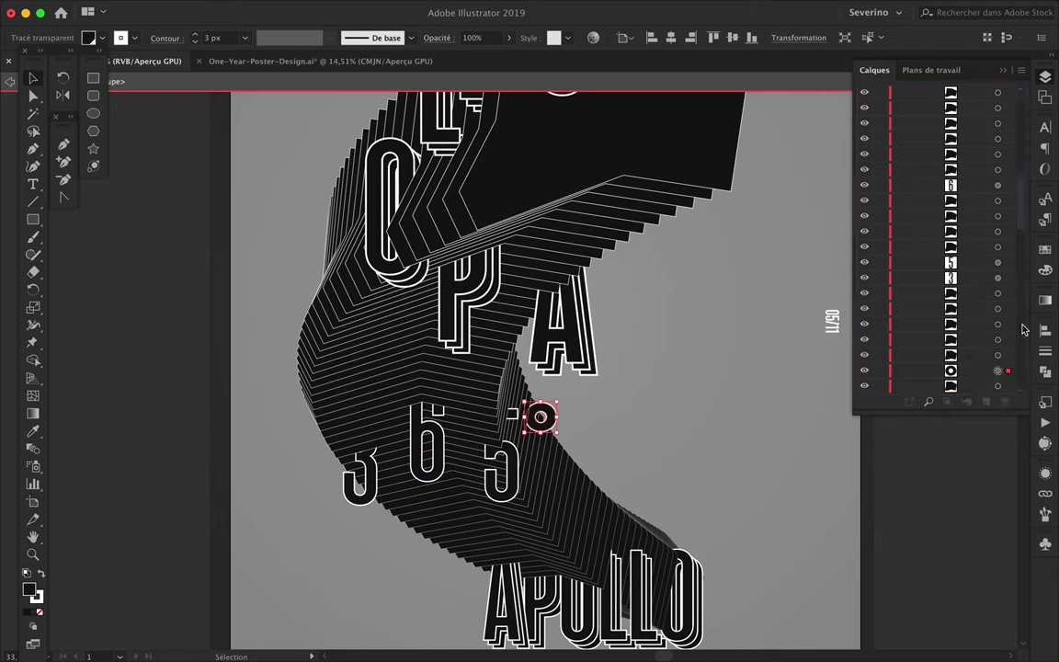
{"action": "left_click_drag", "start_coordinate": [365, 343], "coordinate": [371, 397]}
{"action": "left_click", "coordinate": [933, 107]}
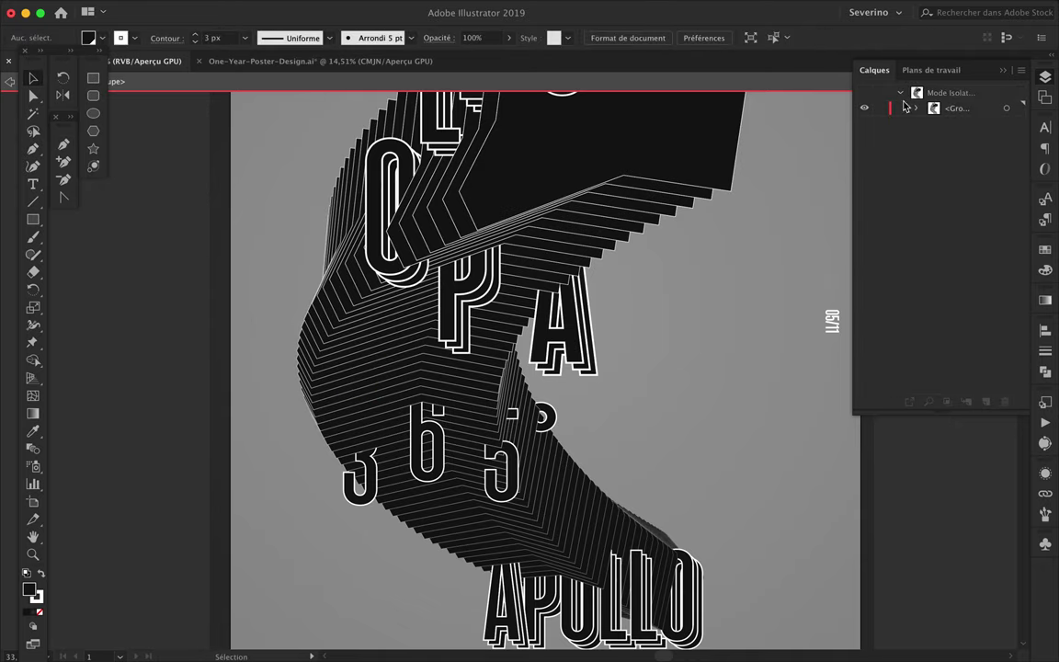
{"action": "key", "text": "Escape"}
Draw a small four-sided shape right of the ribbon filled with #4b33c7 and a gradient.
{"action": "key", "text": "p"}
{"action": "left_click", "coordinate": [721, 353]}
{"action": "left_click", "coordinate": [711, 388]}
{"action": "left_click", "coordinate": [775, 471]}
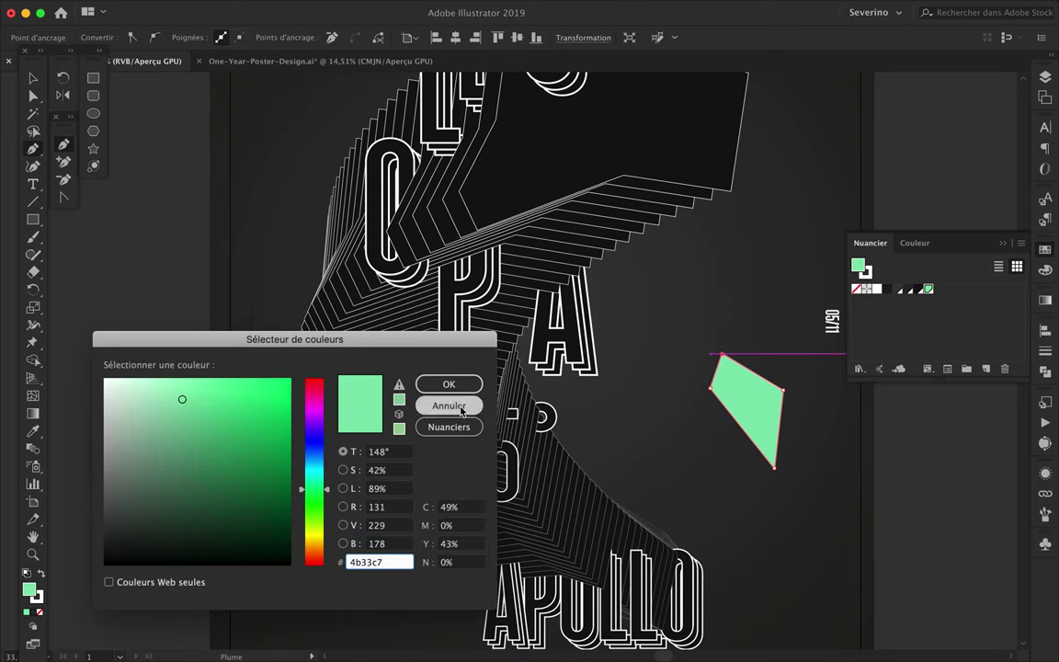
{"action": "key", "text": "Return"}
{"action": "key", "text": "g"}
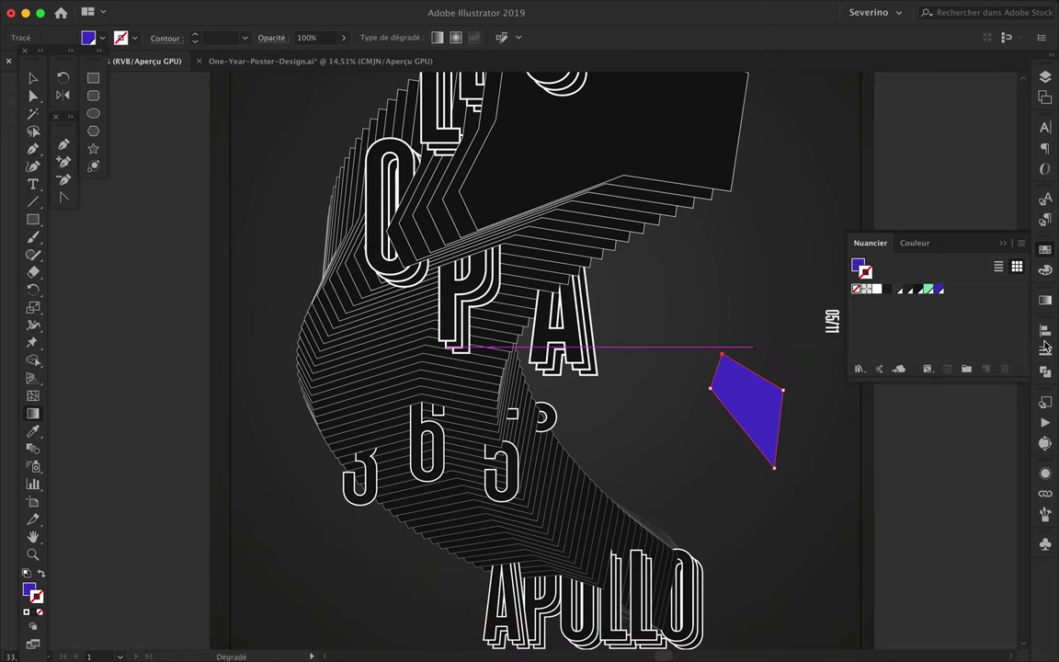
{"action": "left_click", "coordinate": [947, 417]}
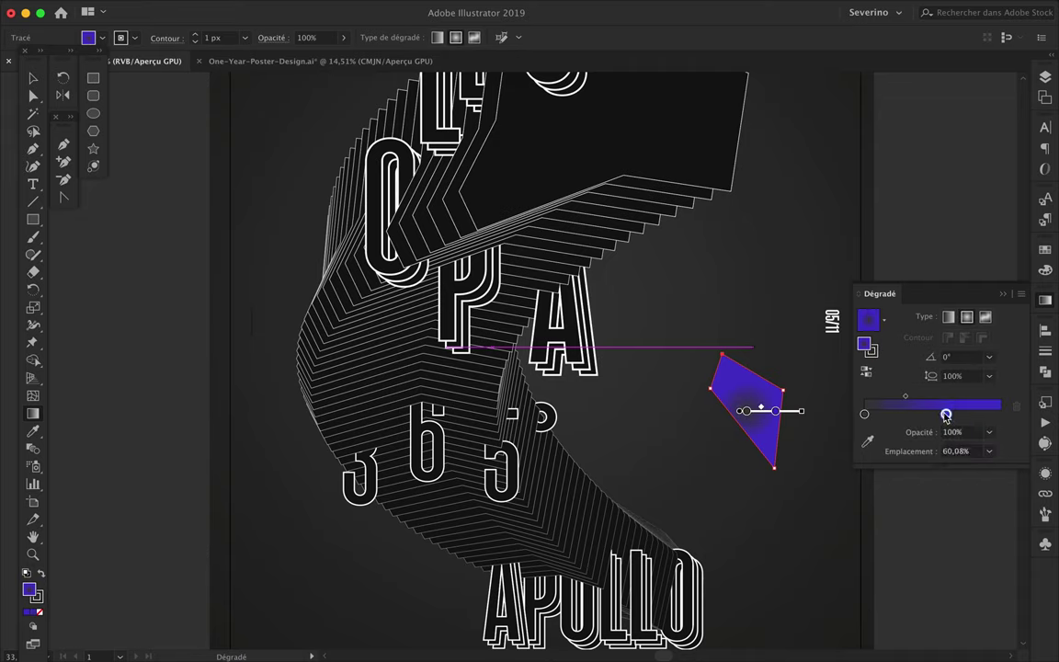
Make the gradient run mint green to violet and move the shape up beside the steps.
{"action": "left_click", "coordinate": [1052, 63]}
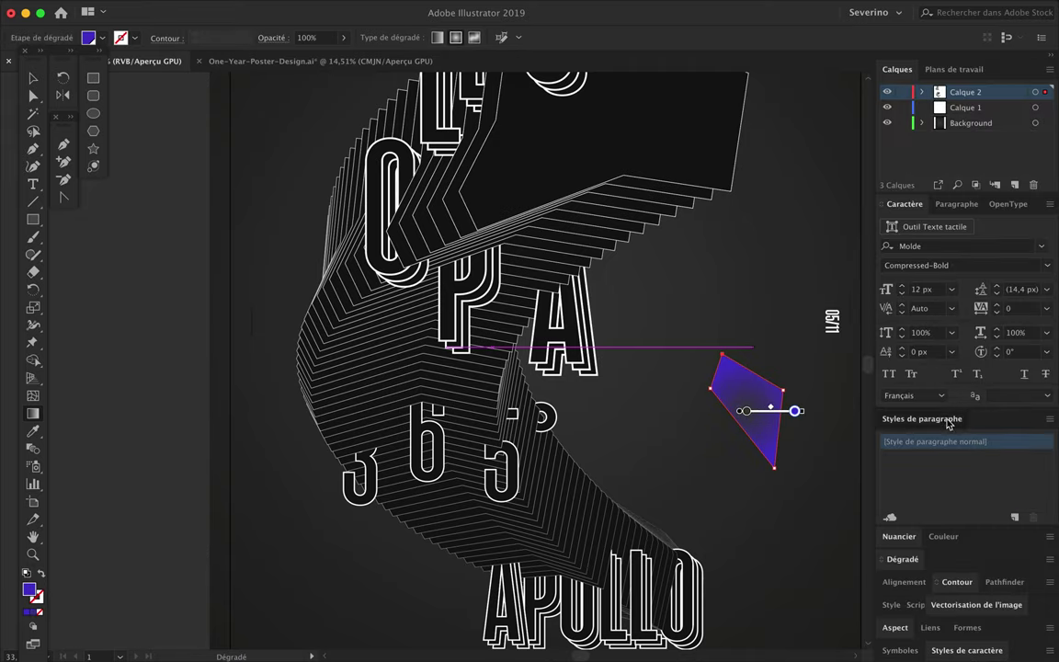
{"action": "left_click", "coordinate": [914, 422]}
{"action": "left_click_drag", "start_coordinate": [901, 542], "coordinate": [680, 512]}
{"action": "left_click", "coordinate": [958, 505]}
{"action": "key", "text": "ctrl+z"}
{"action": "left_click", "coordinate": [961, 506]}
{"action": "mouse_move", "coordinate": [746, 410]}
{"action": "left_mouse_down"}
{"action": "mouse_move", "coordinate": [712, 414]}
{"action": "mouse_move", "coordinate": [661, 239]}
{"action": "left_mouse_up"}
{"action": "key", "text": "v"}
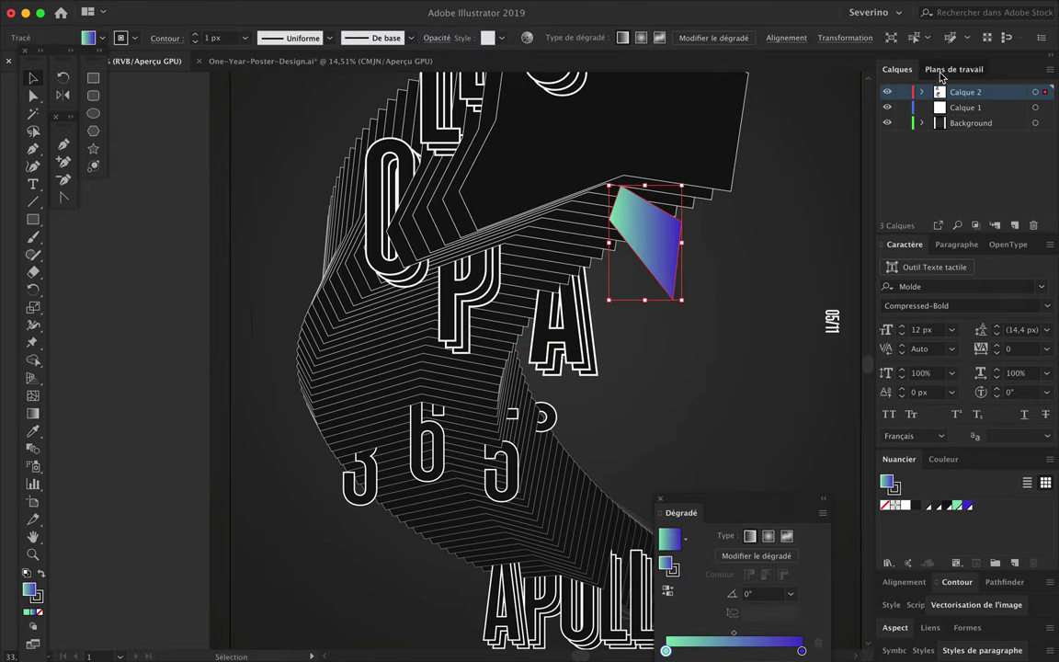
{"action": "scroll", "coordinate": [1000, 138], "scroll_direction": "down", "scroll_amount": 2}
{"action": "key", "text": "ctrl+0"}
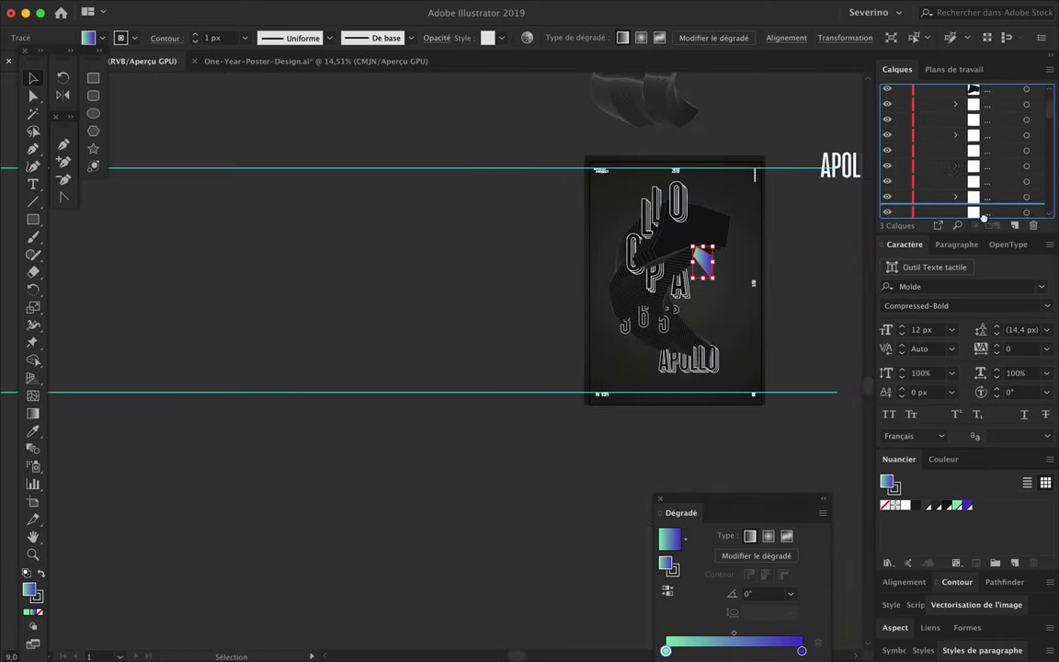
Move the gradient triangle behind the stepped slices and flatten it into a thin sliver.
{"action": "scroll", "coordinate": [719, 230], "scroll_direction": "up", "scroll_amount": 3}
{"action": "scroll", "coordinate": [720, 229], "scroll_direction": "up", "scroll_amount": 2}
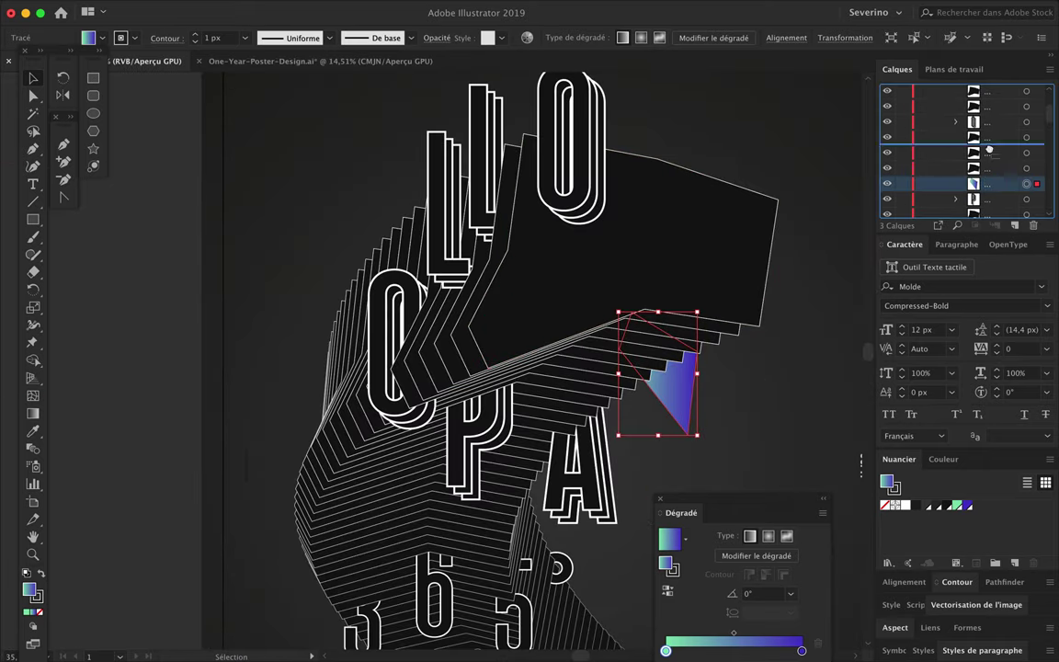
{"action": "left_click_drag", "start_coordinate": [989, 149], "coordinate": [994, 204]}
{"action": "left_click_drag", "start_coordinate": [676, 377], "coordinate": [657, 376]}
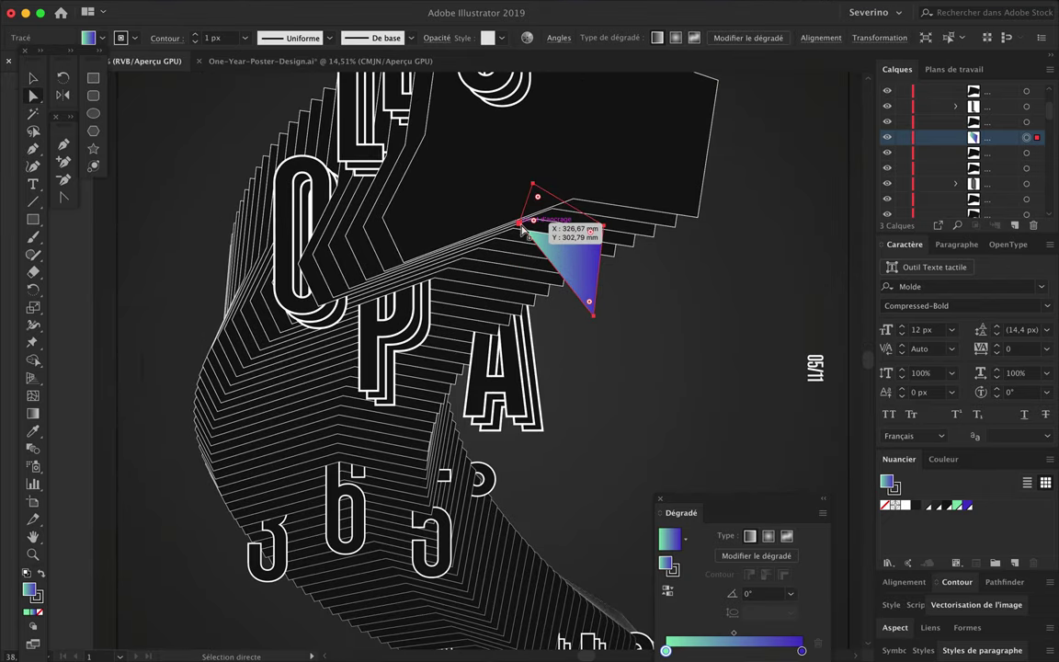
{"action": "left_click_drag", "start_coordinate": [548, 232], "coordinate": [674, 291]}
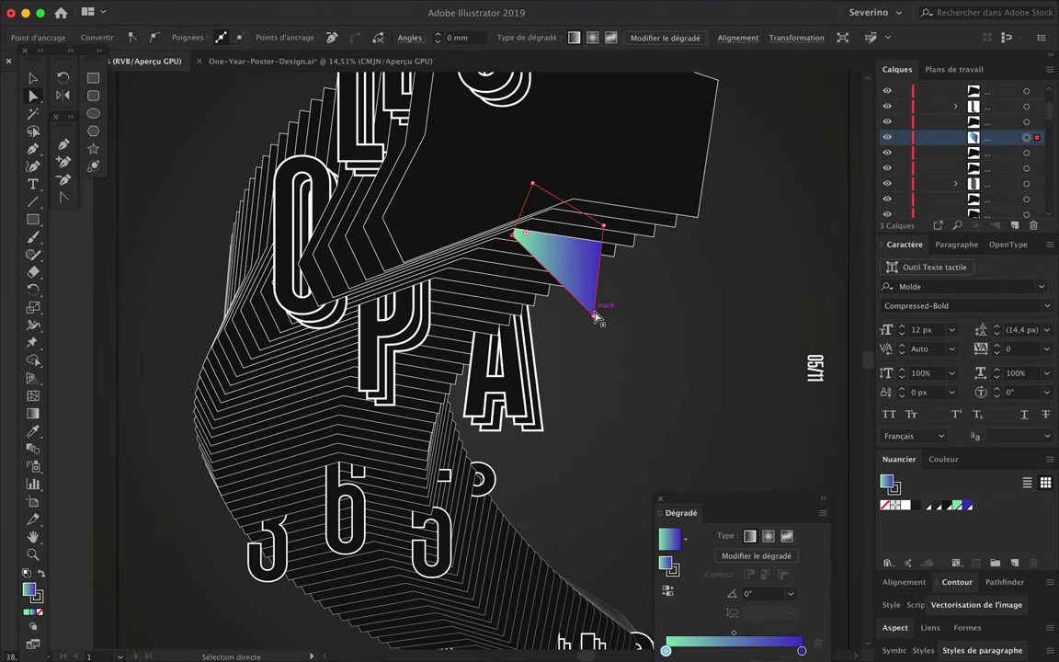
{"action": "scroll", "coordinate": [674, 291], "scroll_direction": "down", "scroll_amount": 2}
{"action": "key", "text": "v"}
{"action": "double_click", "coordinate": [662, 302]}
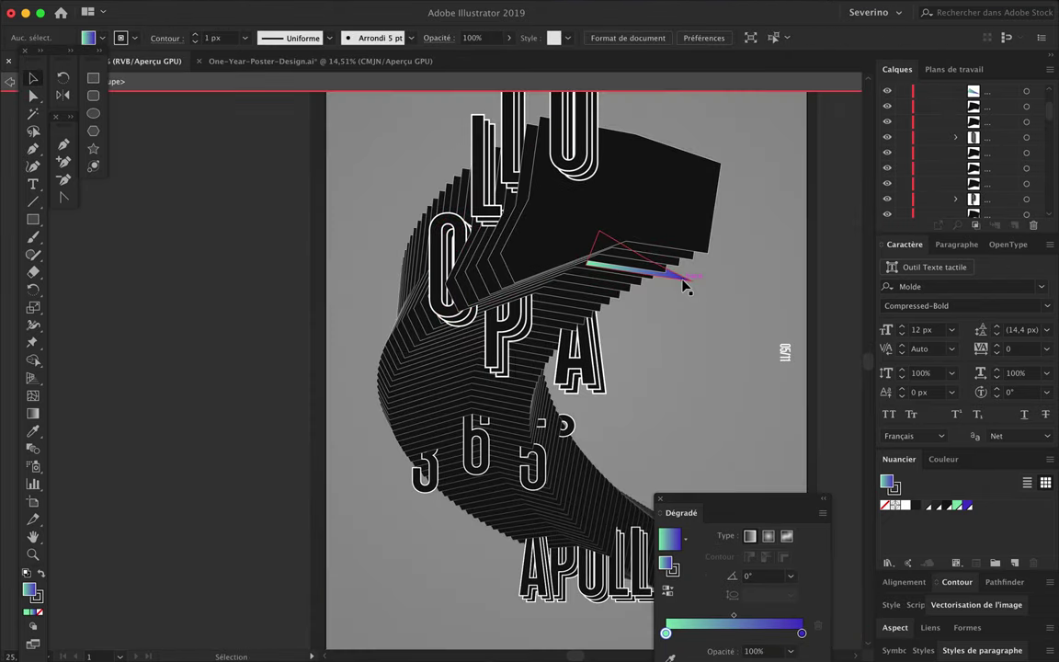
Save the poster to LaCie > Apollo 365° > Posters > 5 May > 11-131 Gradient Stratum 4.
{"action": "key", "text": "super+s"}
{"action": "left_click", "coordinate": [257, 132]}
{"action": "left_click", "coordinate": [243, 365]}
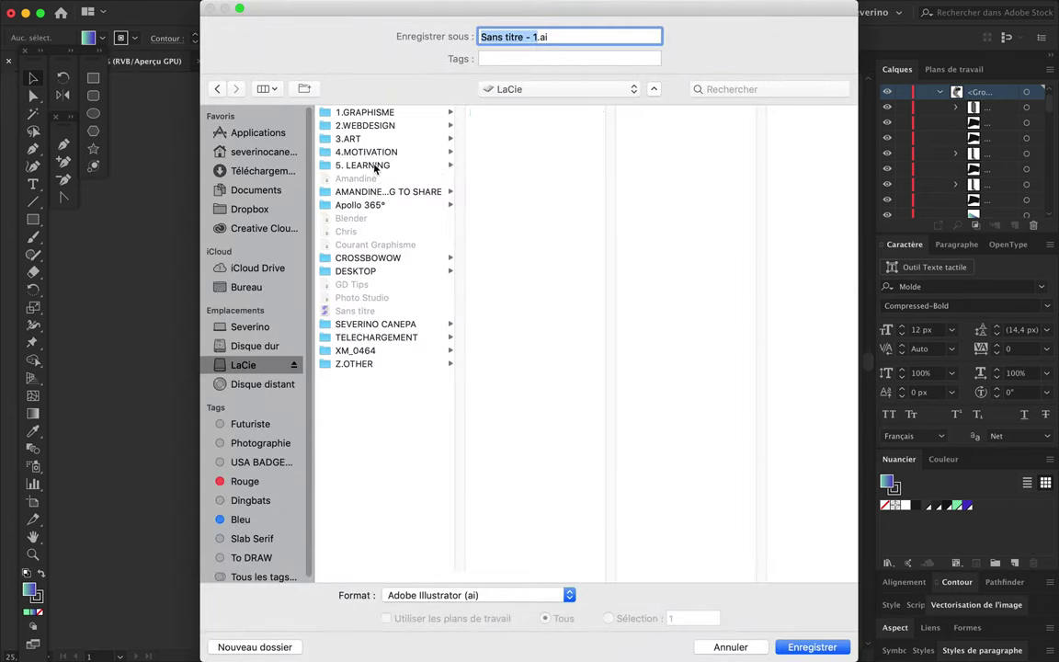
{"action": "left_click", "coordinate": [359, 205]}
{"action": "left_click", "coordinate": [501, 125]}
{"action": "left_click", "coordinate": [658, 166]}
{"action": "left_click", "coordinate": [630, 245]}
{"action": "key", "text": "Return"}
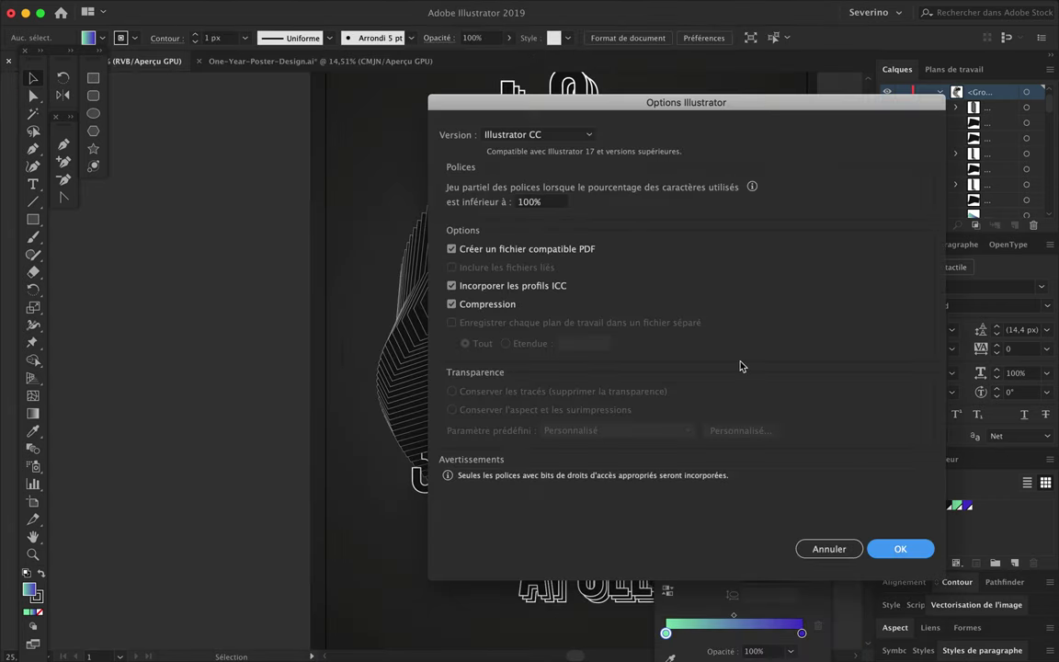
{"action": "key", "text": "Return"}
Fit the poster in the window and preview it full-screen in Presentation Mode.
{"action": "key", "text": "super+0"}
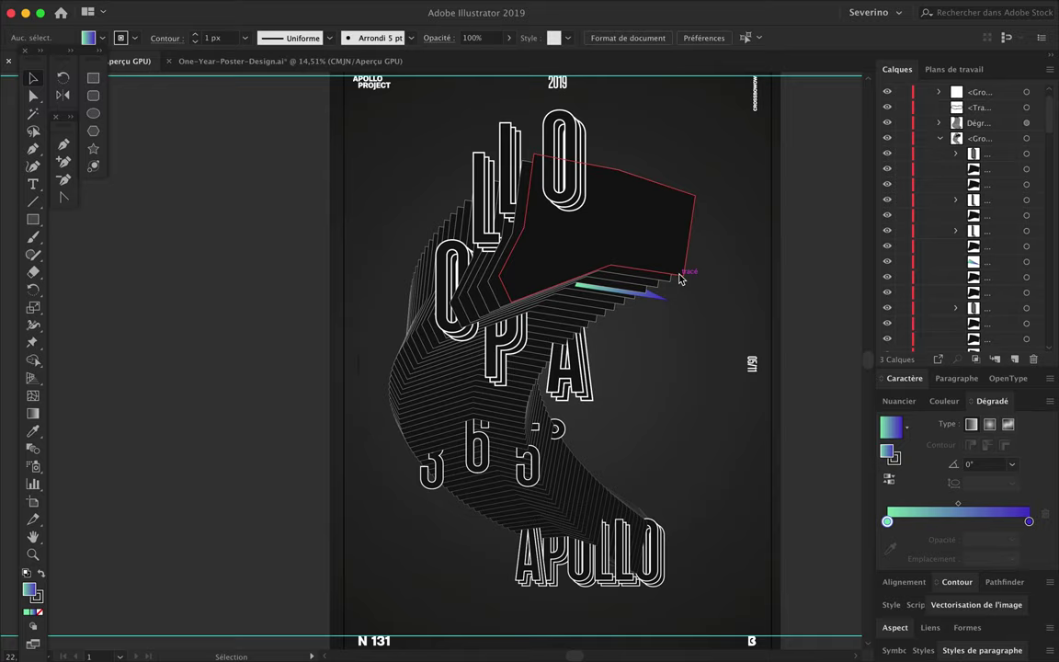
{"action": "left_click", "coordinate": [390, 8]}
{"action": "left_click", "coordinate": [450, 112]}
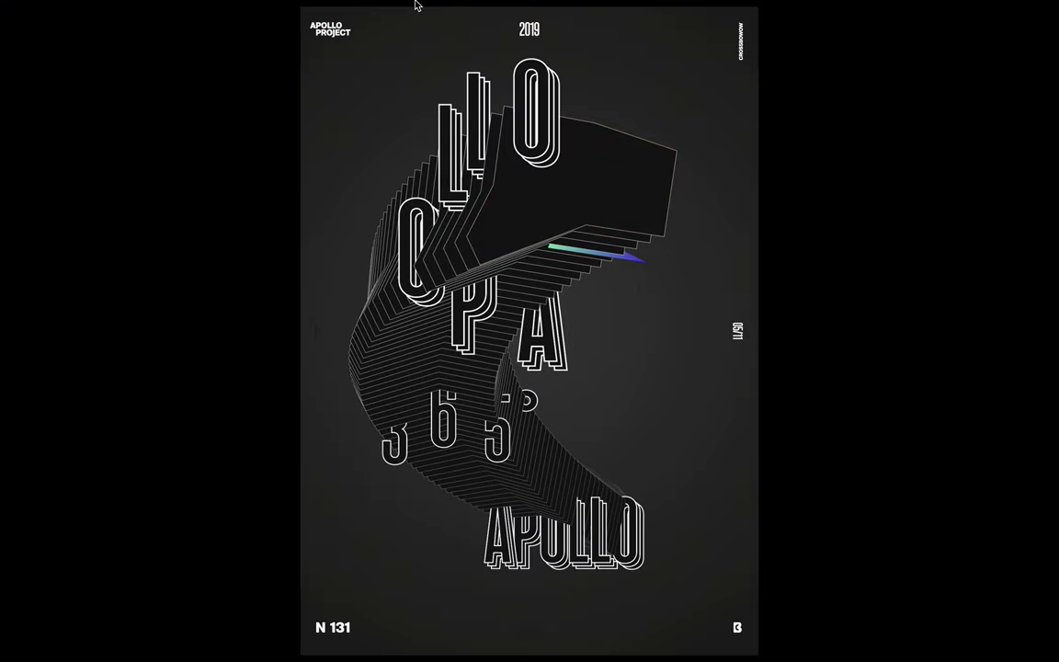
Leave Presentation Mode and stretch the main artwork group taller, past the top edge.
{"action": "key", "text": "Escape"}
{"action": "left_click", "coordinate": [391, 7]}
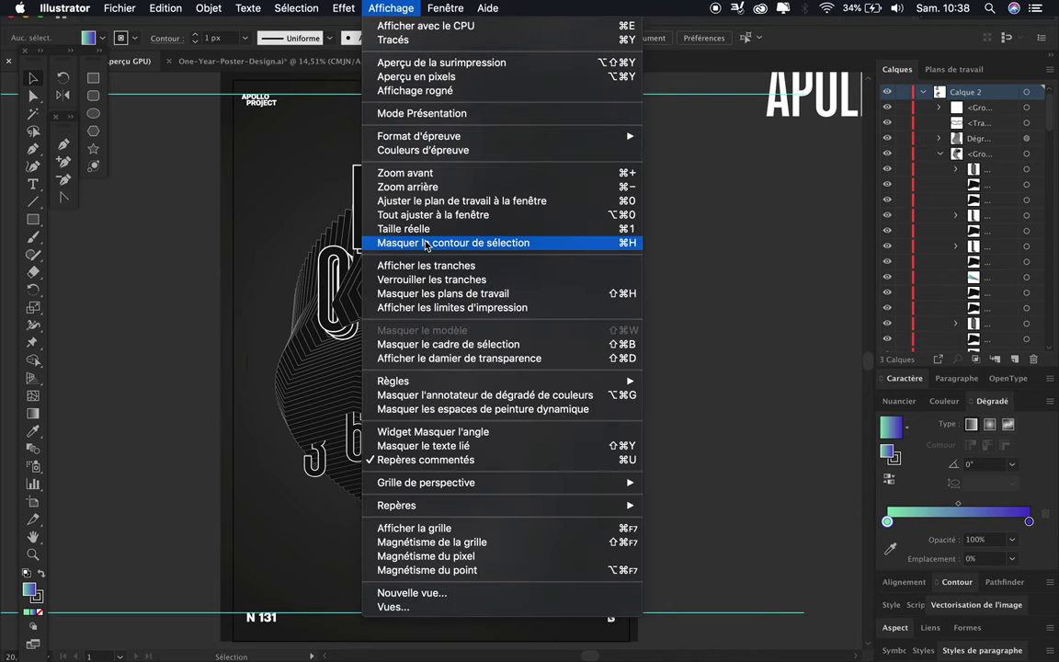
{"action": "left_click", "coordinate": [415, 90]}
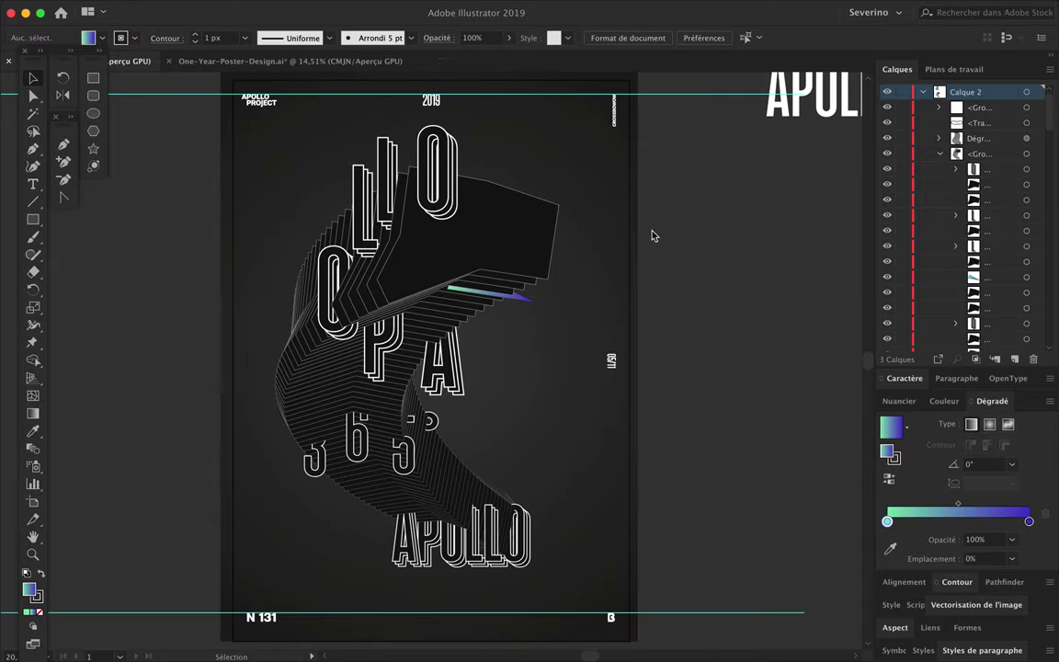
{"action": "left_click", "coordinate": [543, 247]}
{"action": "left_click_drag", "start_coordinate": [443, 565], "coordinate": [443, 614]}
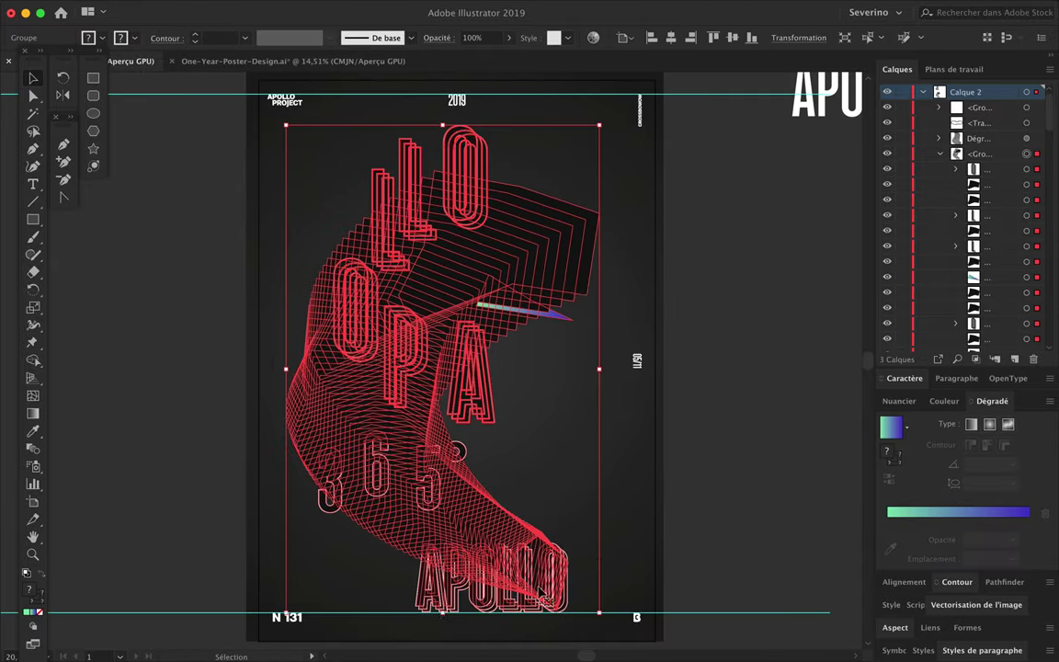
{"action": "left_click_drag", "start_coordinate": [443, 124], "coordinate": [448, 83]}
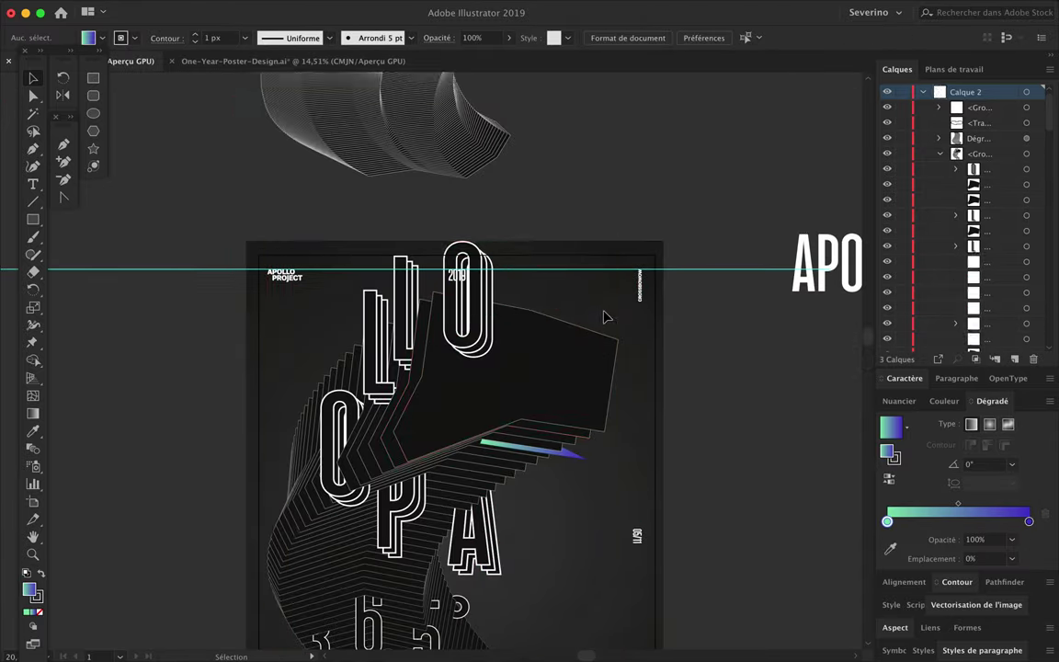
{"action": "scroll", "coordinate": [604, 316], "scroll_direction": "down", "scroll_amount": 5}
{"action": "scroll", "coordinate": [605, 314], "scroll_direction": "up", "scroll_amount": 2}
{"action": "left_click", "coordinate": [490, 223]}
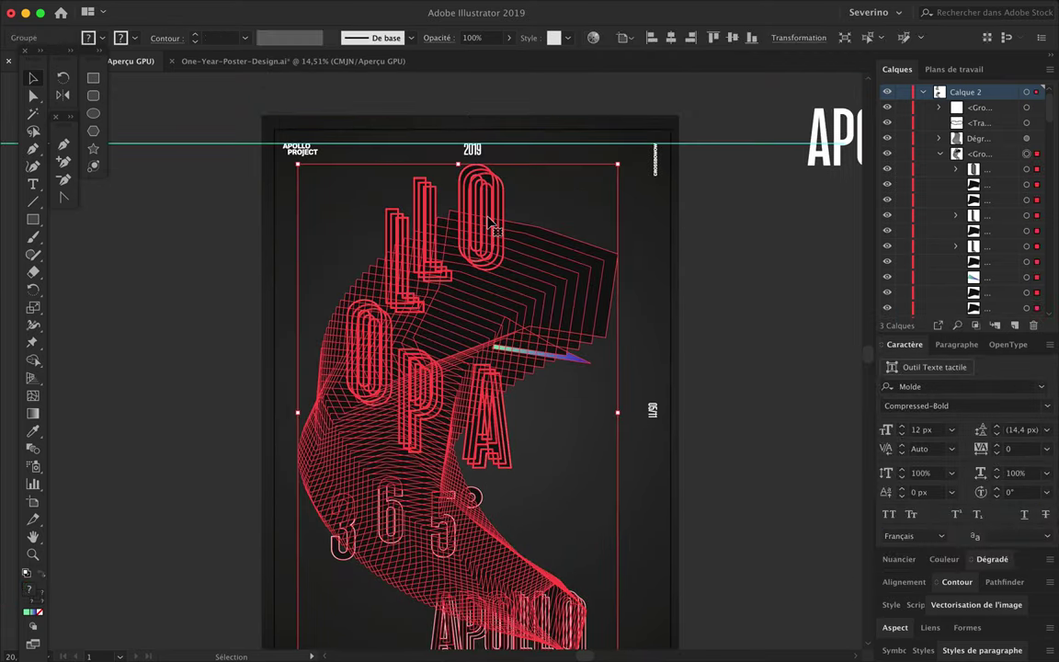
Place the wavy blend over the poster's right side and pull its bottom path down.
{"action": "scroll", "coordinate": [490, 223], "scroll_direction": "down", "scroll_amount": 5}
{"action": "scroll", "coordinate": [490, 223], "scroll_direction": "down", "scroll_amount": 3}
{"action": "left_click_drag", "start_coordinate": [449, 135], "coordinate": [546, 409]}
{"action": "left_click", "coordinate": [922, 91]}
{"action": "left_click_drag", "start_coordinate": [1036, 92], "coordinate": [1045, 109]}
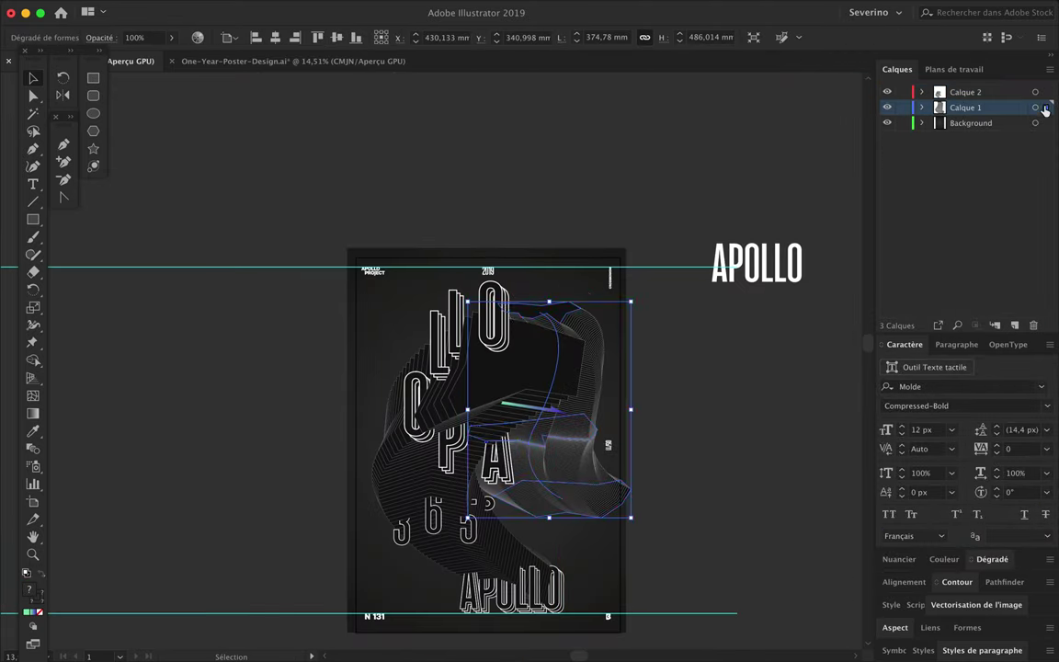
{"action": "double_click", "coordinate": [525, 468]}
{"action": "mouse_move", "coordinate": [528, 574]}
{"action": "left_mouse_down"}
{"action": "mouse_move", "coordinate": [531, 638]}
{"action": "mouse_move", "coordinate": [484, 595]}
{"action": "left_mouse_up"}
Give the wavy blend a 0,5 px stroke weight.
{"action": "double_click", "coordinate": [669, 421]}
{"action": "left_click", "coordinate": [452, 313]}
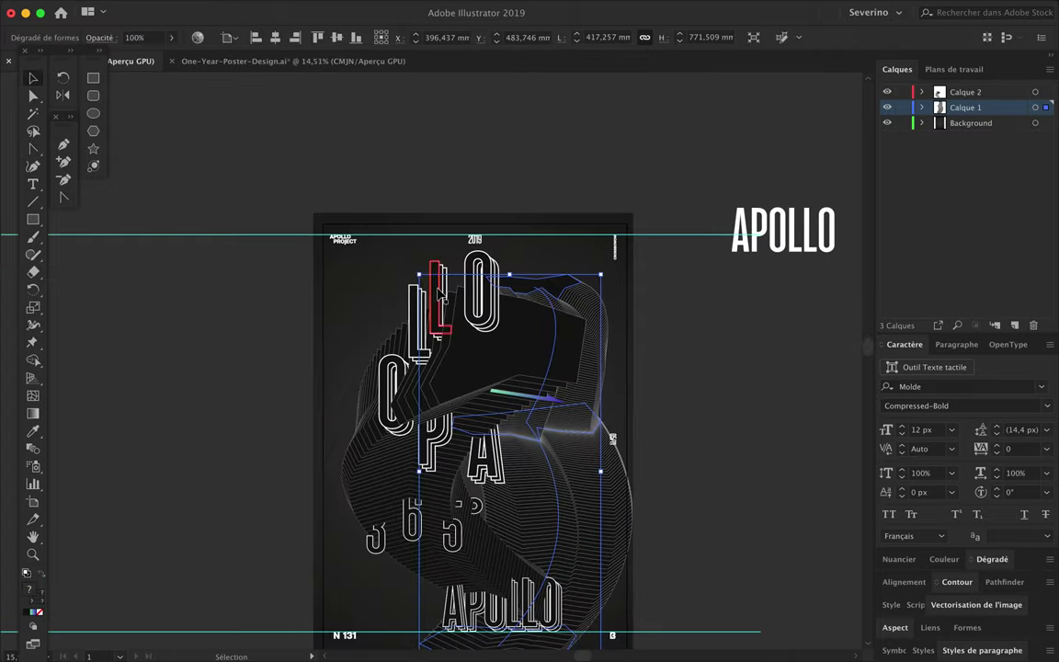
{"action": "left_click", "coordinate": [551, 534]}
{"action": "scroll", "coordinate": [568, 515], "scroll_direction": "up", "scroll_amount": 3}
{"action": "key", "text": "a"}
{"action": "scroll", "coordinate": [568, 552], "scroll_direction": "down", "scroll_amount": 2}
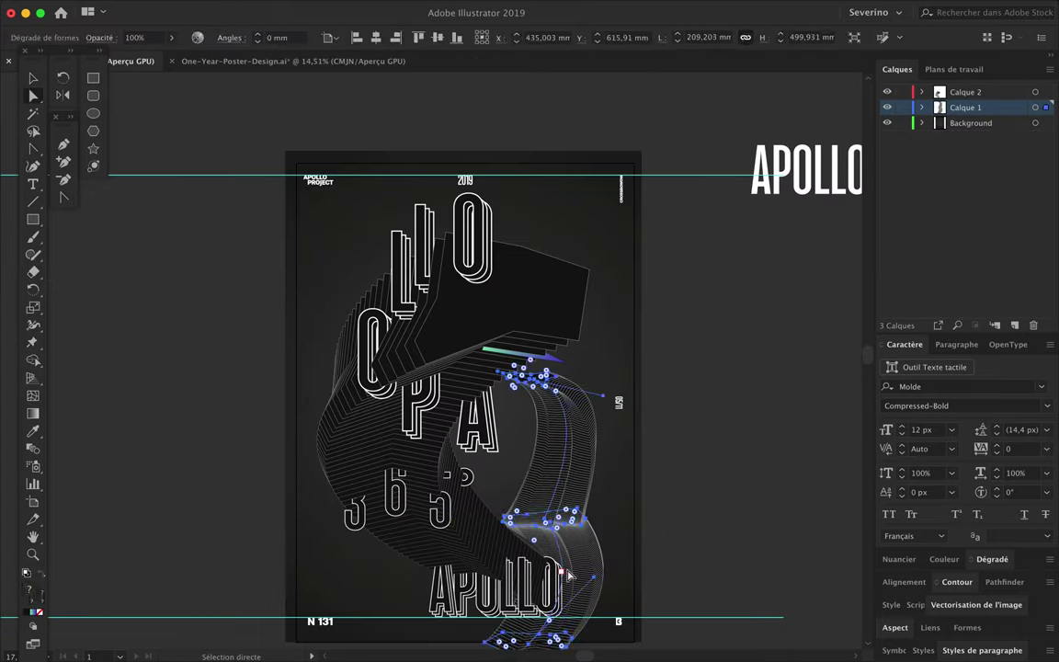
{"action": "scroll", "coordinate": [568, 575], "scroll_direction": "up", "scroll_amount": 2}
{"action": "key", "text": "v"}
{"action": "left_click", "coordinate": [535, 411]}
{"action": "left_click", "coordinate": [1050, 53]}
{"action": "left_click", "coordinate": [1045, 290]}
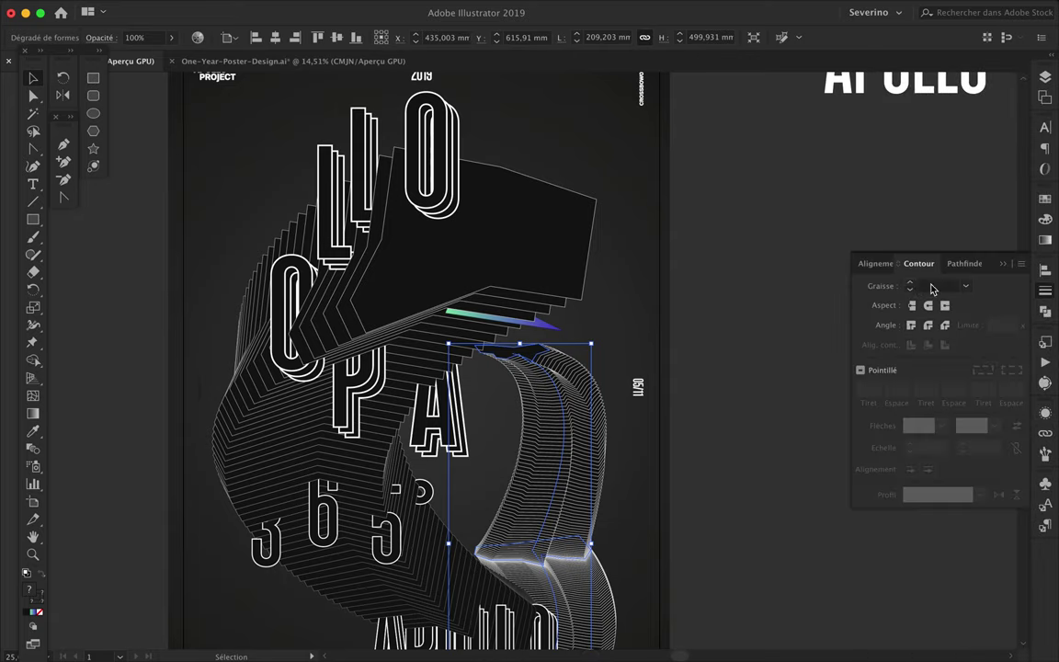
{"action": "left_click", "coordinate": [721, 409]}
Drag the blend's spine anchors so its top curves up under the stepped slices.
{"action": "key", "text": "a"}
{"action": "scroll", "coordinate": [581, 443], "scroll_direction": "down", "scroll_amount": 3}
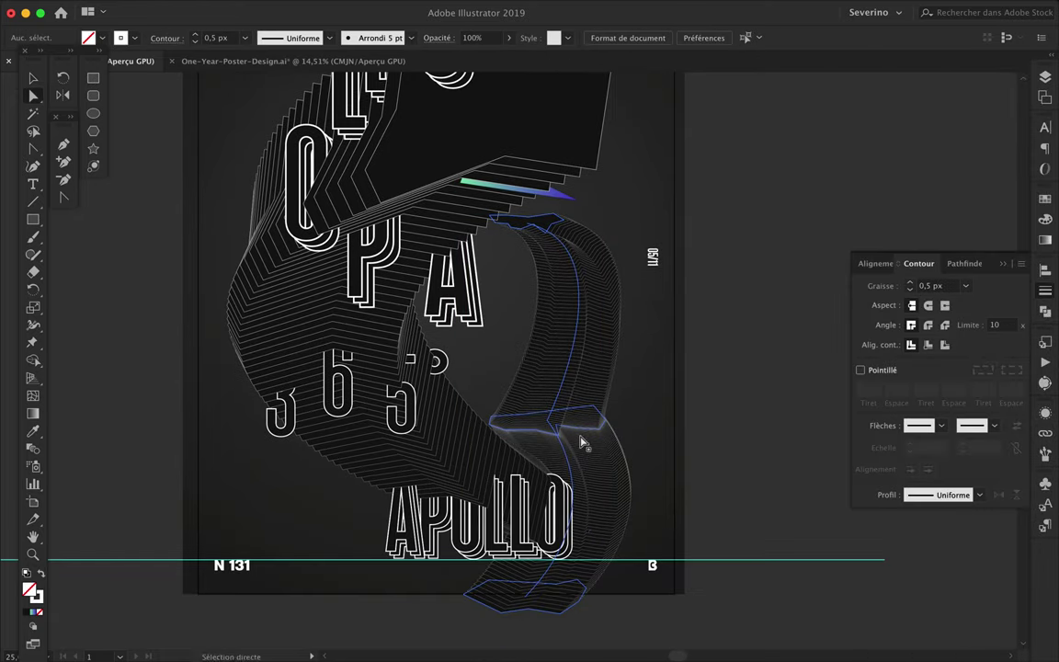
{"action": "left_click", "coordinate": [581, 443]}
{"action": "left_click_drag", "start_coordinate": [588, 432], "coordinate": [558, 402]}
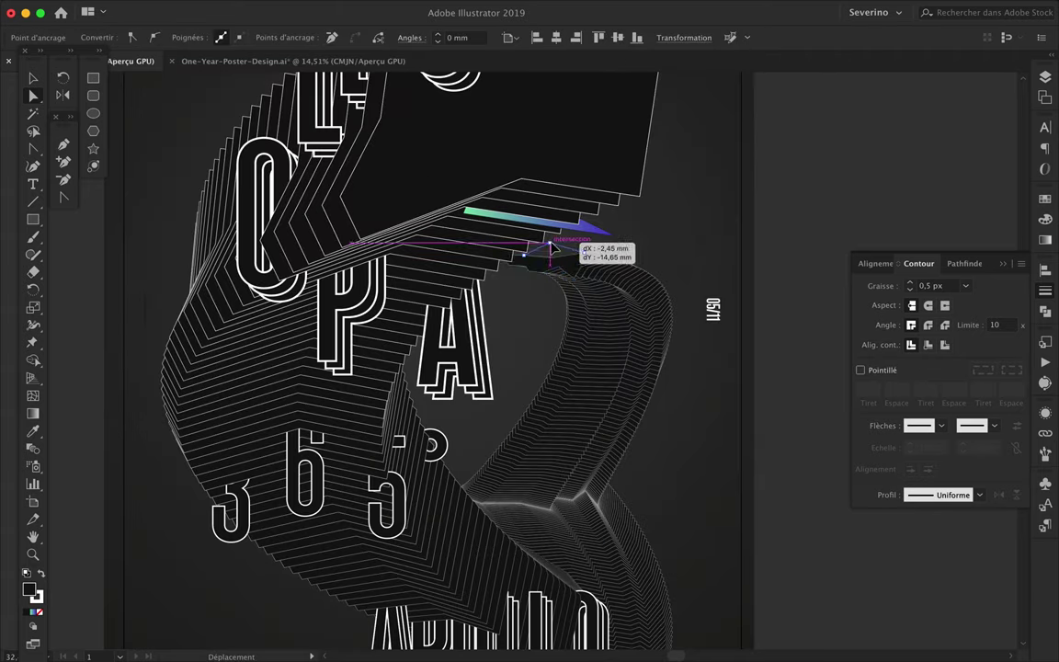
{"action": "left_click_drag", "start_coordinate": [558, 402], "coordinate": [552, 247]}
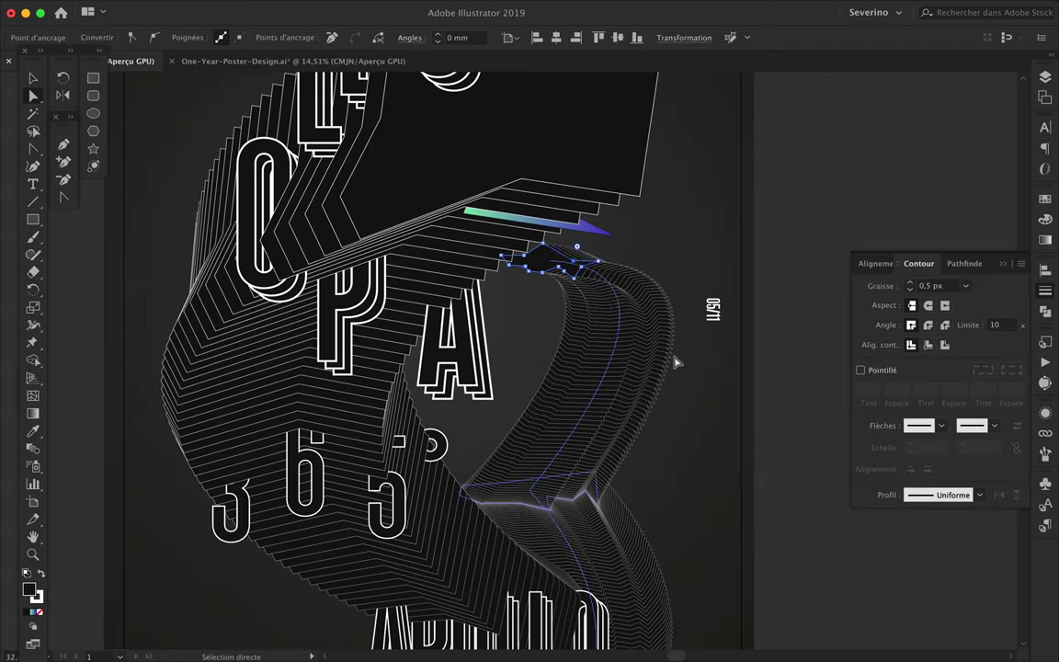
{"action": "key", "text": "ctrl+0"}
{"action": "scroll", "coordinate": [536, 202], "scroll_direction": "up", "scroll_amount": 3}
{"action": "key", "text": "F7"}
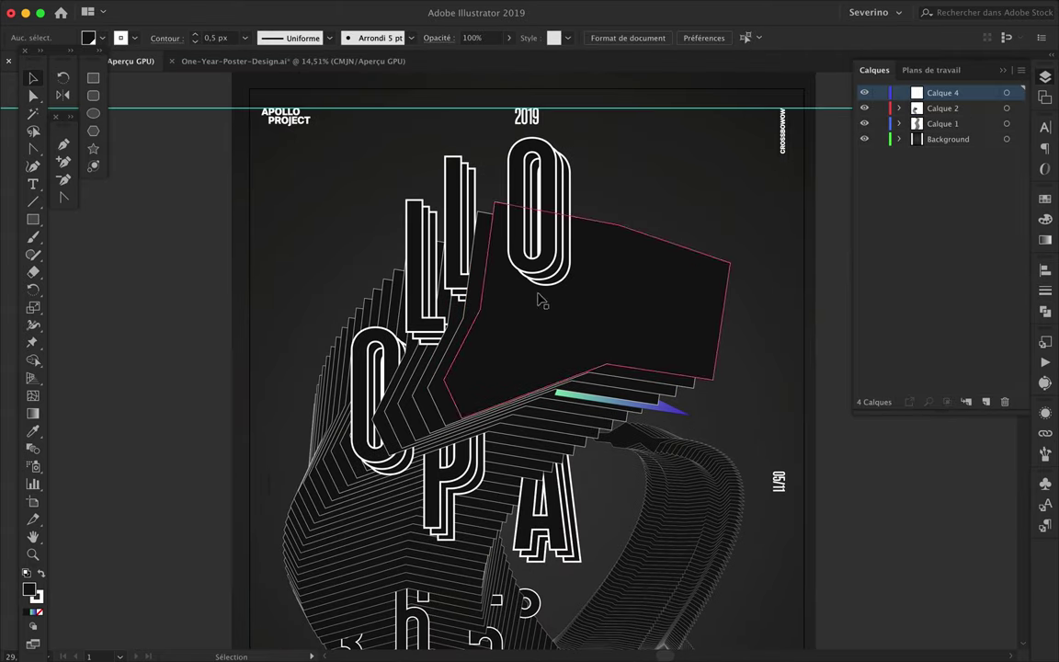
Save the poster, accepting the Illustrator save options.
{"action": "left_click", "coordinate": [1047, 202]}
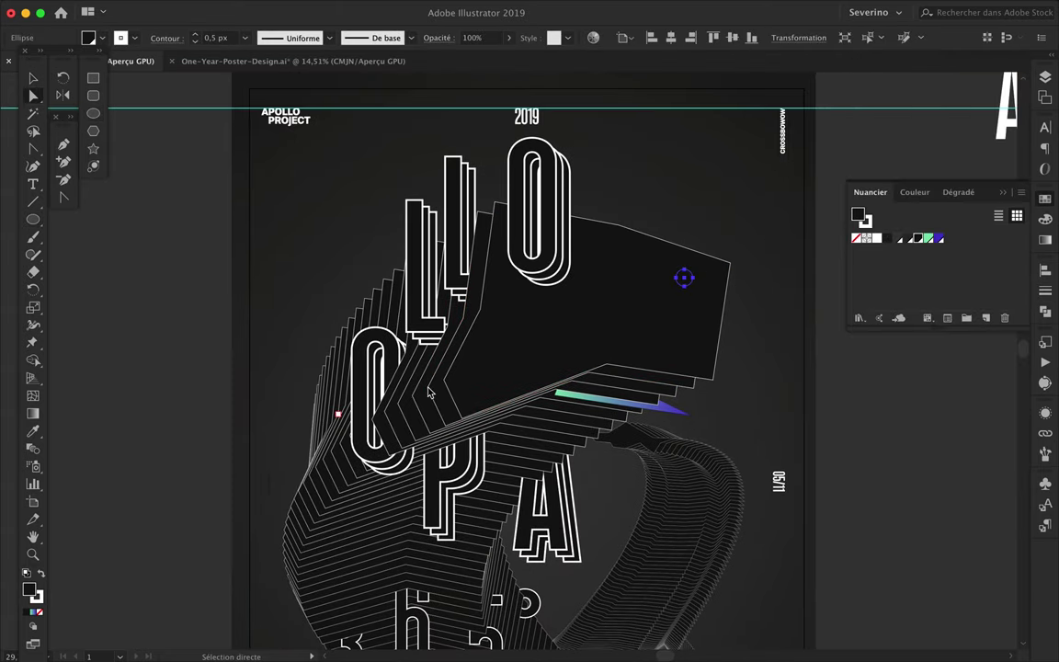
{"action": "key", "text": "shift+F7"}
{"action": "key", "text": "ctrl+F10"}
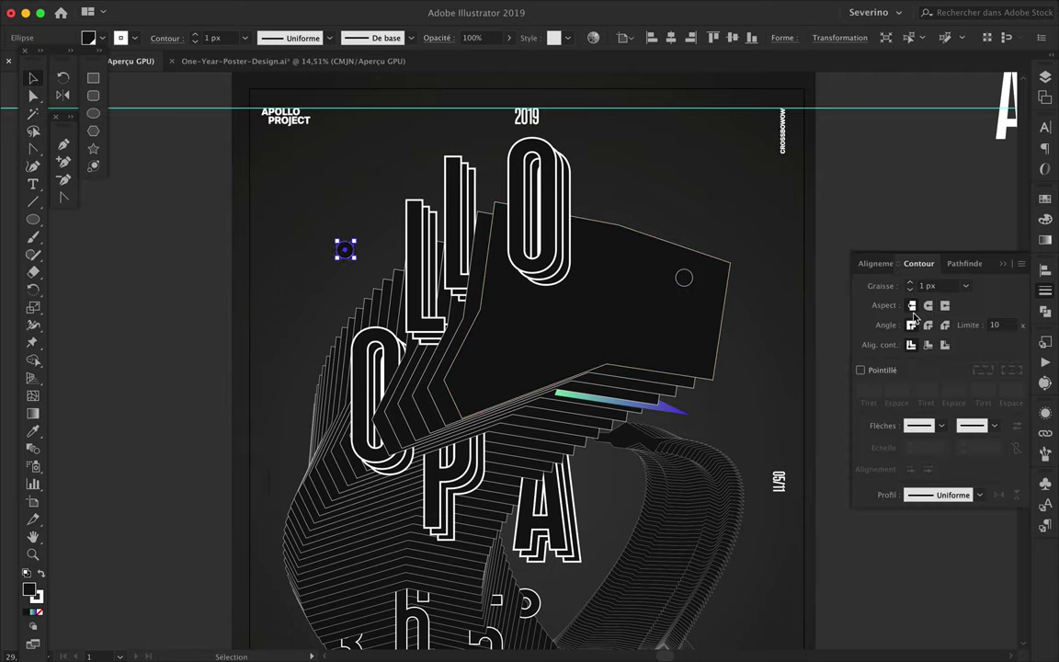
{"action": "key", "text": "ctrl+shift+s"}
{"action": "key", "text": "Return"}
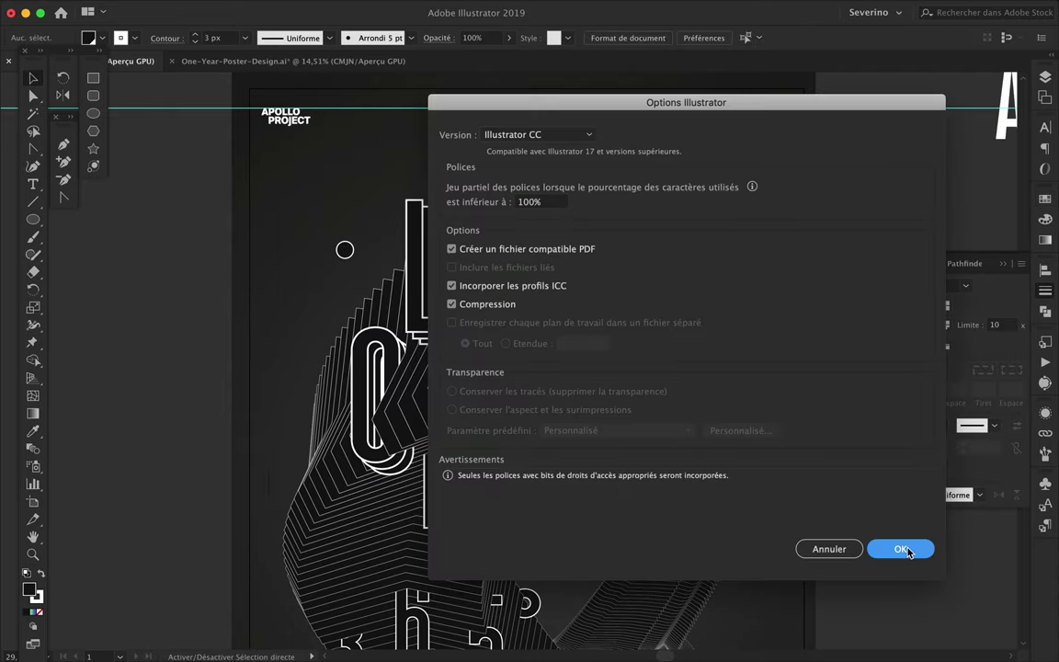
{"action": "key", "text": "Return"}
Move the small circle across the poster.
{"action": "left_click", "coordinate": [341, 258]}
{"action": "left_click_drag", "start_coordinate": [311, 300], "coordinate": [528, 317]}
{"action": "scroll", "coordinate": [310, 301], "scroll_direction": "down", "scroll_amount": 2}
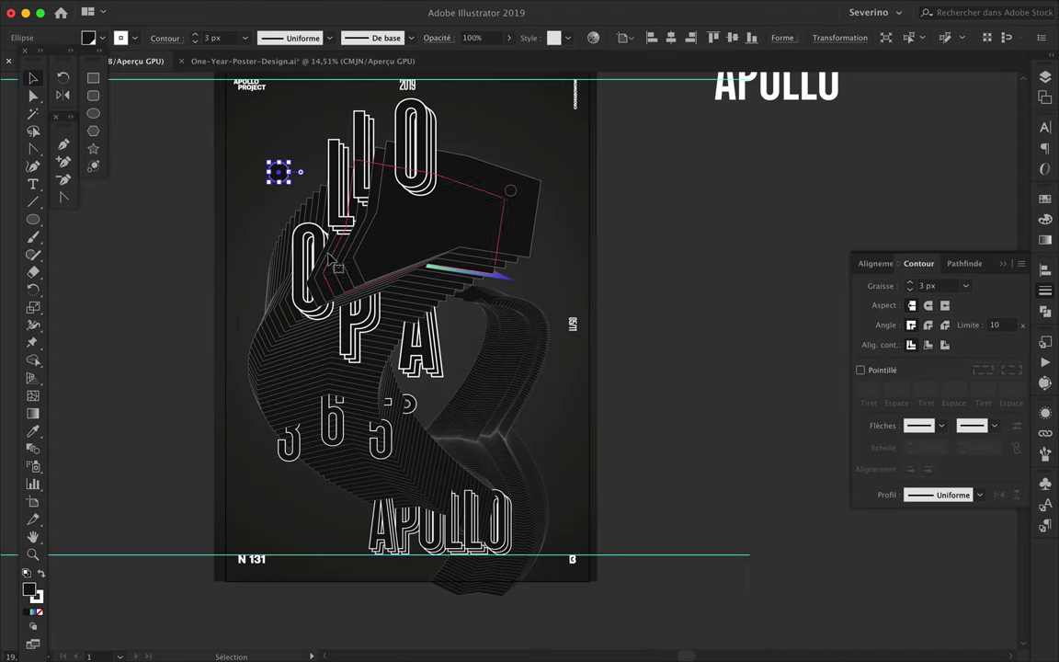
{"action": "scroll", "coordinate": [549, 303], "scroll_direction": "up", "scroll_amount": 2}
Add layer Calque 5 and move the small black square into the Calque 2 artwork.
{"action": "left_click", "coordinate": [1045, 77]}
{"action": "left_click", "coordinate": [900, 107]}
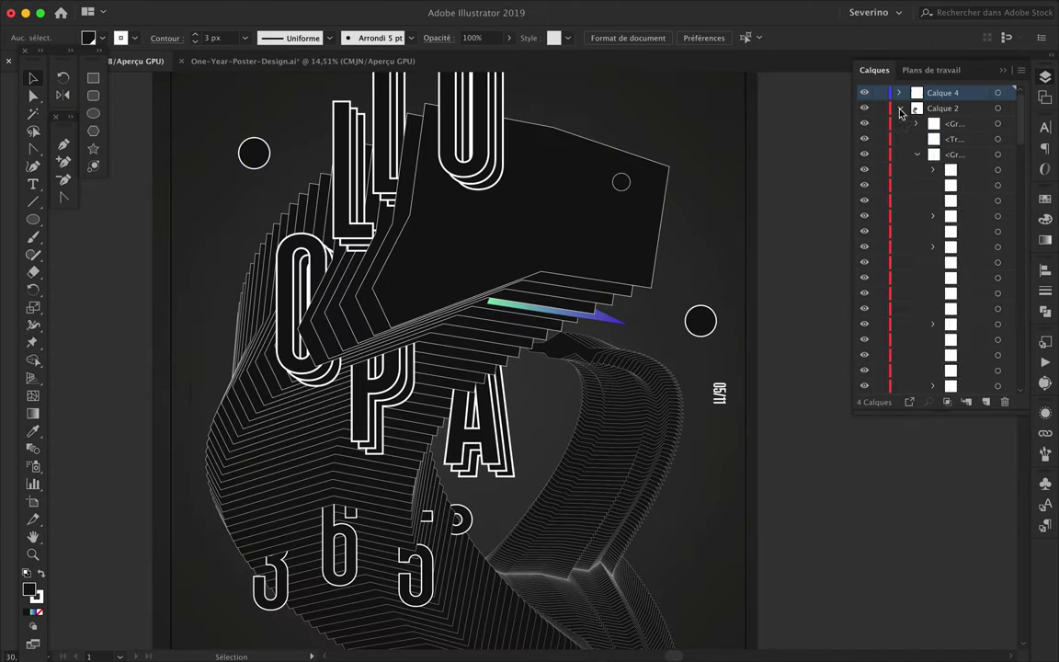
{"action": "left_click", "coordinate": [1008, 92]}
{"action": "left_click", "coordinate": [1010, 184]}
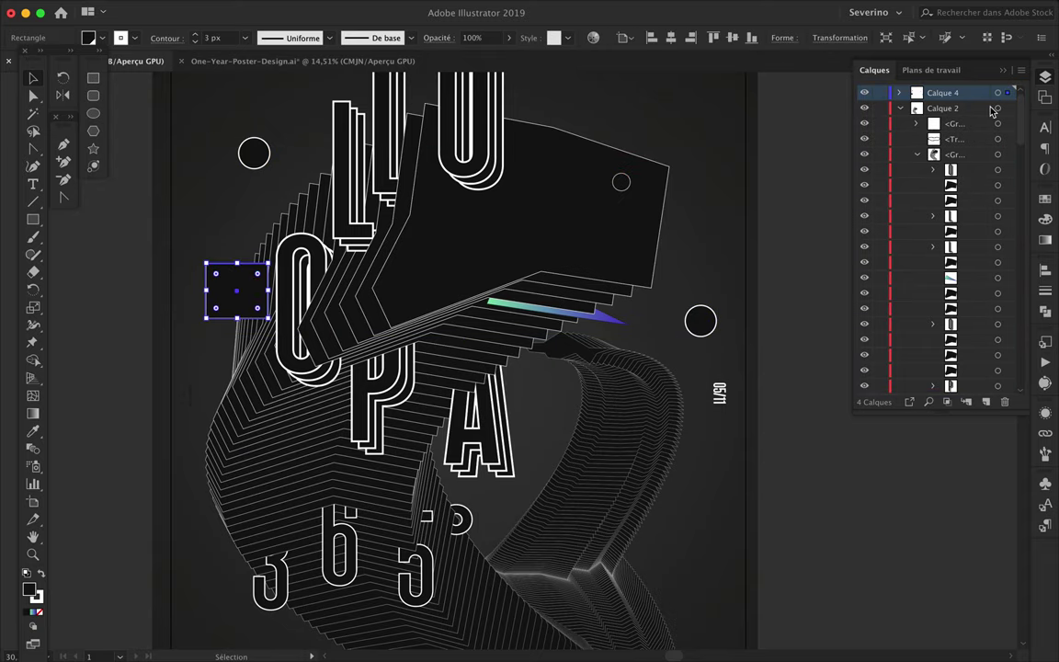
{"action": "left_click", "coordinate": [985, 402]}
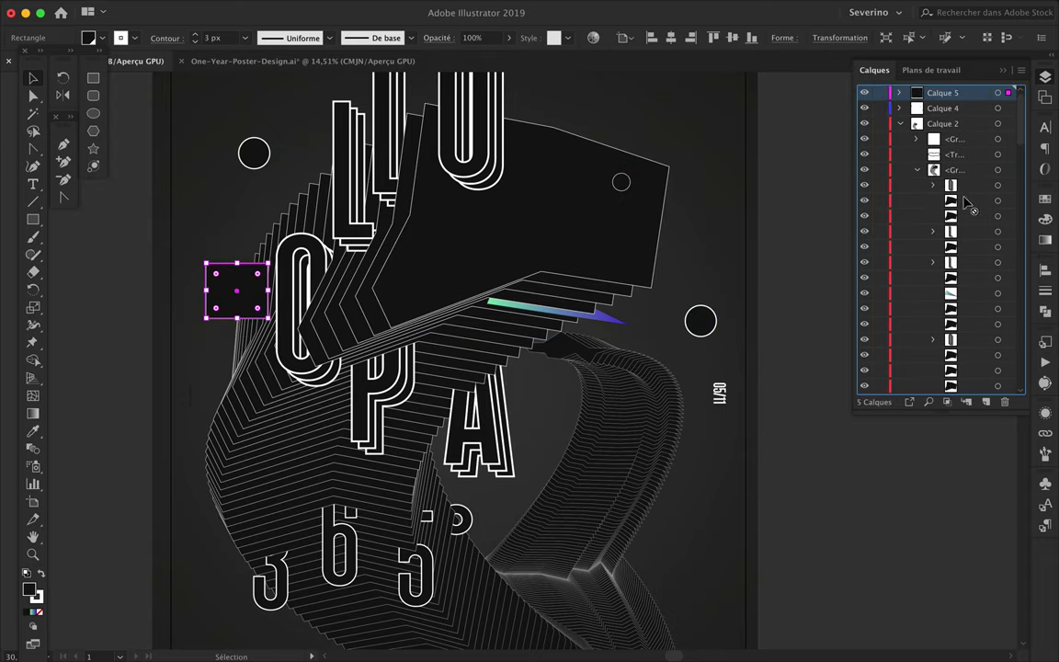
{"action": "left_click_drag", "start_coordinate": [972, 220], "coordinate": [974, 348]}
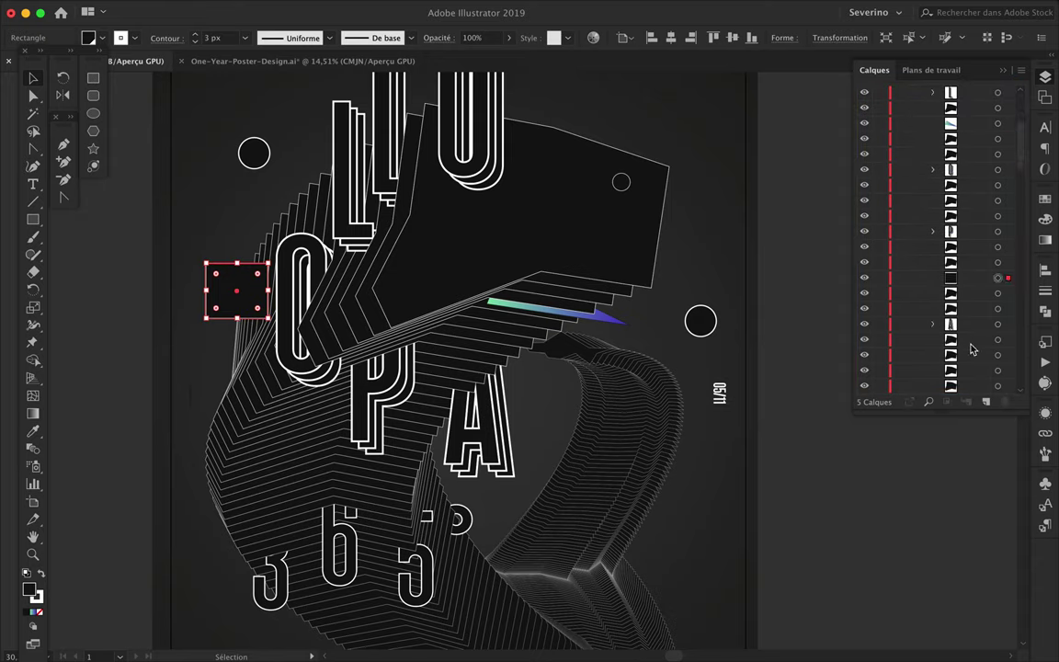
{"action": "double_click", "coordinate": [235, 299]}
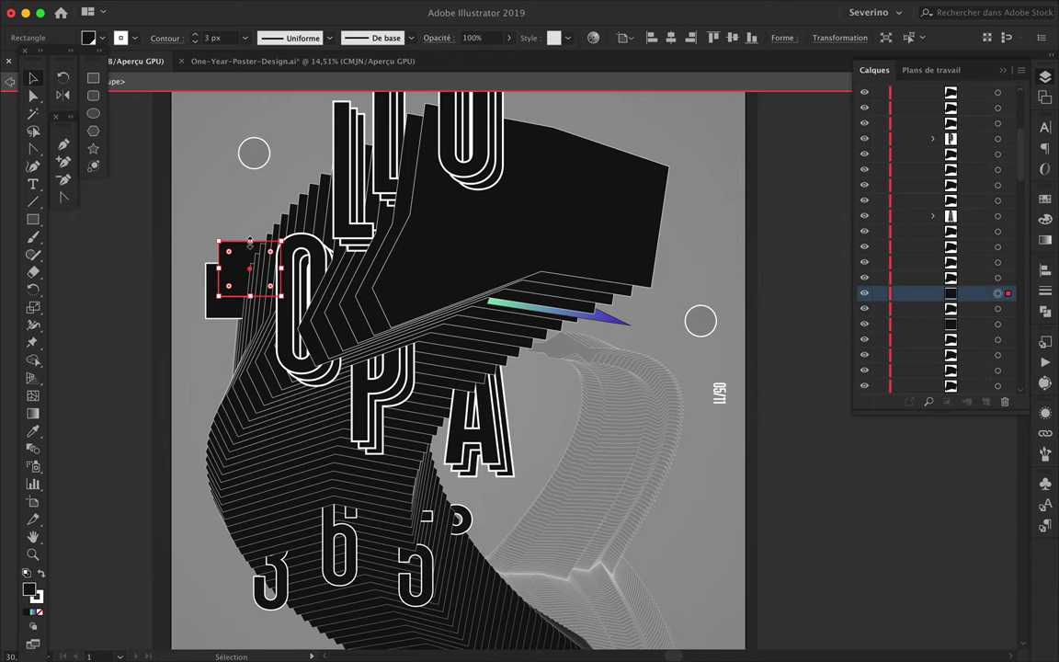
Duplicate the small rectangle into a long horizontal black bar along the poster's left edge.
{"action": "left_click_drag", "start_coordinate": [247, 248], "coordinate": [258, 269]}
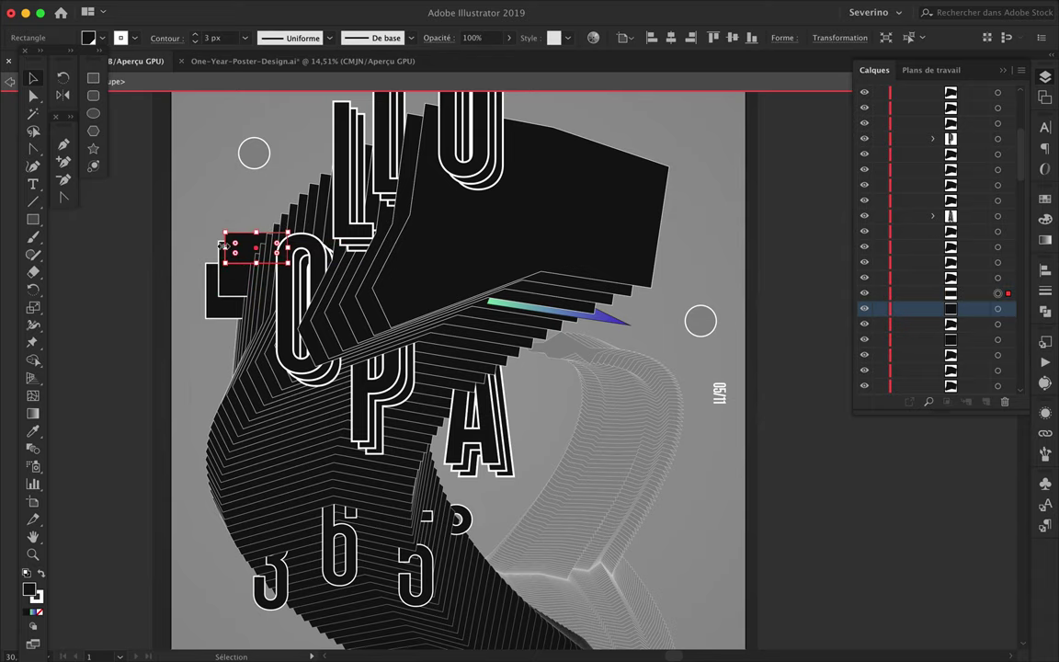
{"action": "key", "text": "Escape"}
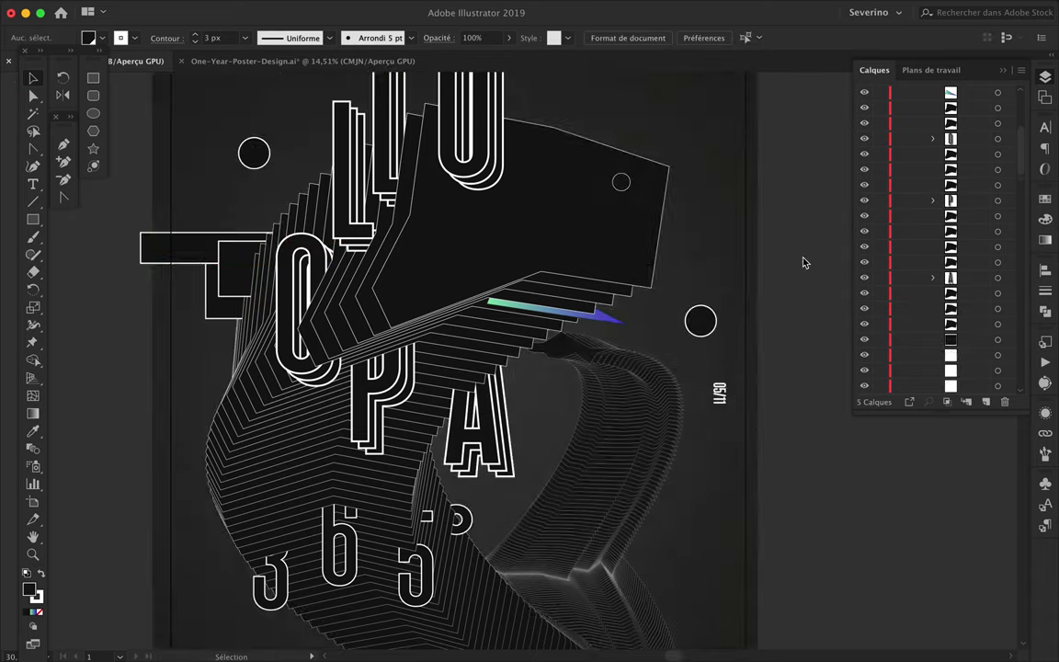
{"action": "key", "text": "ctrl+0"}
{"action": "left_click_drag", "start_coordinate": [425, 613], "coordinate": [425, 613]}
{"action": "mouse_move", "coordinate": [367, 468]}
{"action": "left_mouse_down"}
{"action": "mouse_move", "coordinate": [744, 468]}
{"action": "mouse_move", "coordinate": [496, 357]}
{"action": "left_mouse_up"}
{"action": "mouse_move", "coordinate": [549, 551]}
{"action": "left_mouse_down", "text": "shift"}
{"action": "mouse_move", "coordinate": [593, 356]}
{"action": "mouse_move", "coordinate": [591, 603]}
{"action": "left_mouse_up", "text": "shift"}
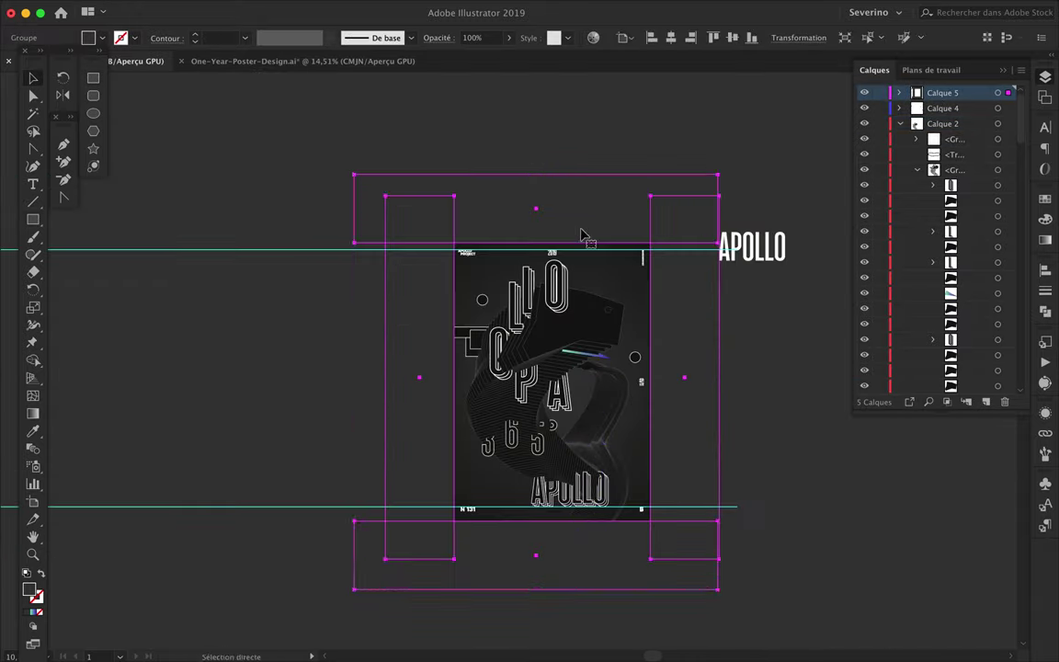
Draw a pentagon at the poster's upper right inside the artwork group.
{"action": "scroll", "coordinate": [581, 235], "scroll_direction": "up", "scroll_amount": 3}
{"action": "scroll", "coordinate": [574, 295], "scroll_direction": "up", "scroll_amount": 3}
{"action": "double_click", "coordinate": [645, 336]}
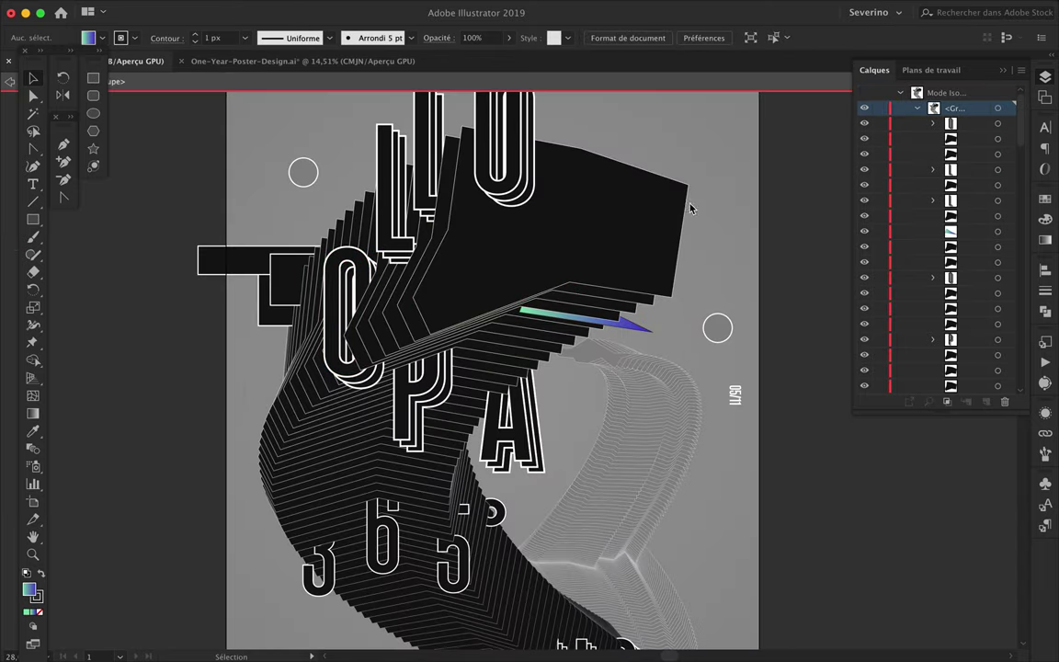
{"action": "left_click", "coordinate": [618, 117]}
{"action": "left_click", "coordinate": [586, 207]}
{"action": "left_click", "coordinate": [630, 246]}
{"action": "left_click", "coordinate": [705, 246]}
{"action": "left_click", "coordinate": [704, 178]}
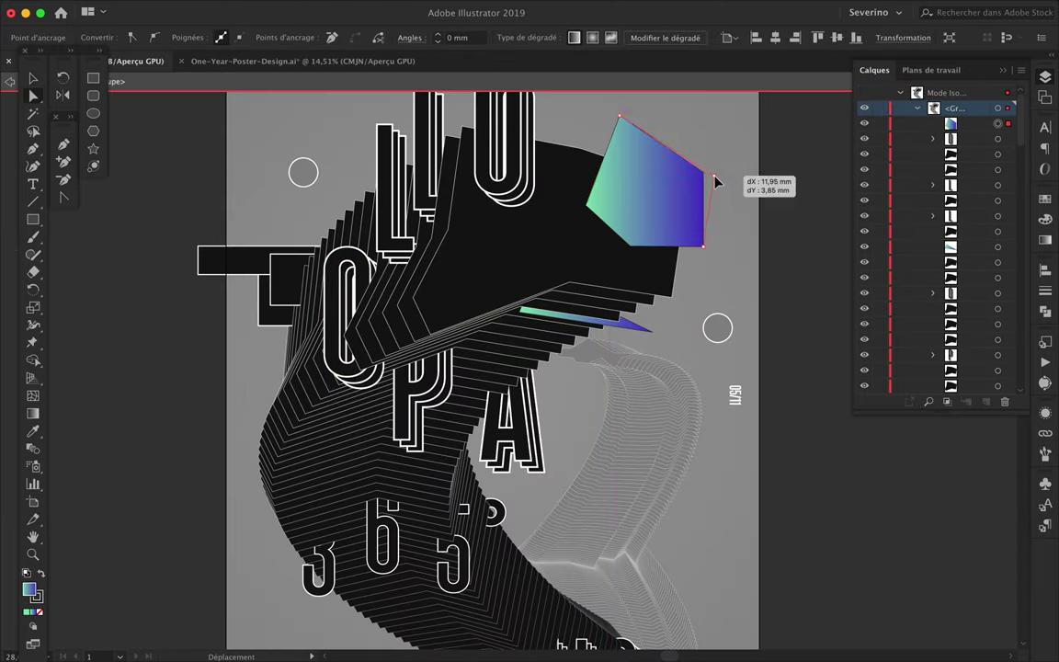
{"action": "key", "text": "Escape"}
Adjust the pentagon's group and shift the small circle toward the lower left.
{"action": "double_click", "coordinate": [696, 221]}
{"action": "left_click", "coordinate": [589, 317]}
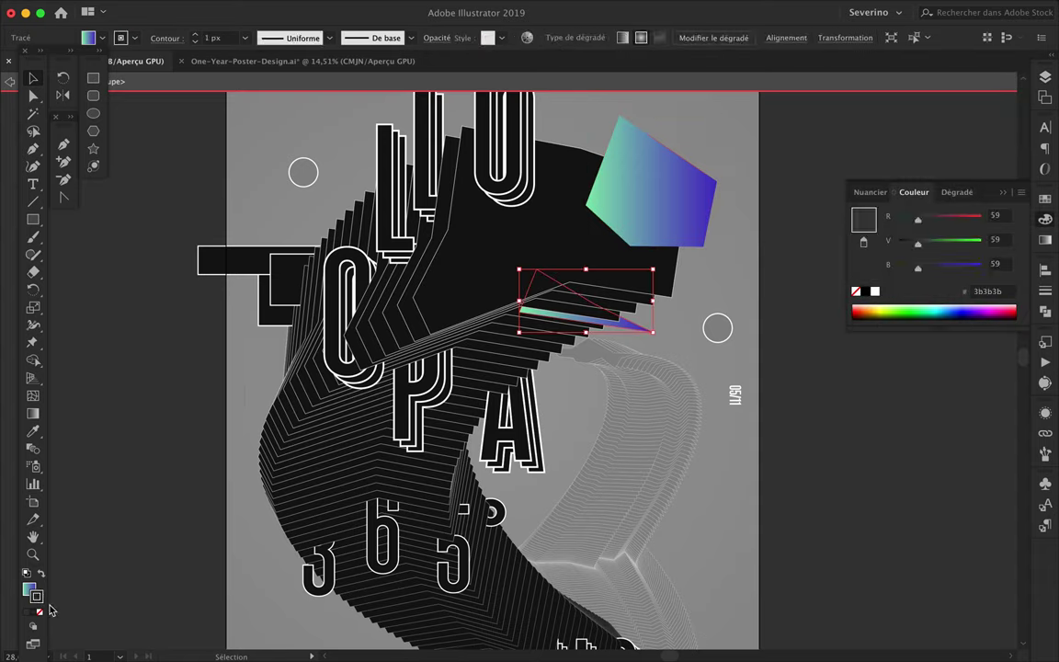
{"action": "double_click", "coordinate": [761, 282]}
{"action": "left_click_drag", "start_coordinate": [656, 195], "coordinate": [584, 233]}
{"action": "left_click", "coordinate": [719, 328]}
{"action": "scroll", "coordinate": [725, 333], "scroll_direction": "down", "scroll_amount": 3}
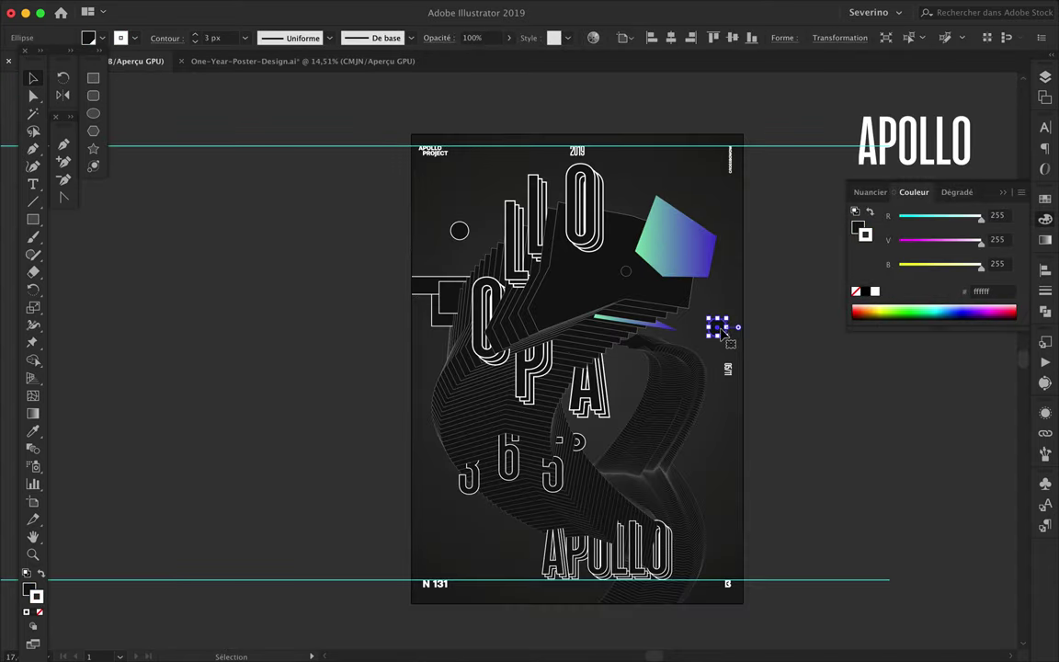
{"action": "left_click", "coordinate": [1044, 269]}
Scatter resized copies of the small circle into a cluster near the poster's lower left.
{"action": "left_click", "coordinate": [1044, 291]}
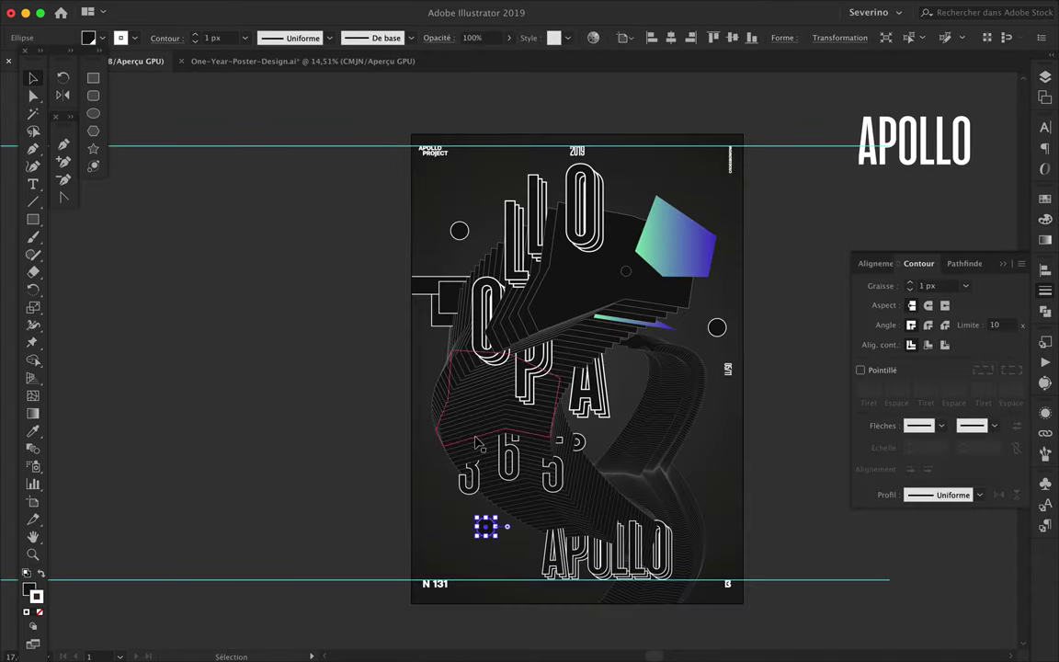
{"action": "scroll", "coordinate": [620, 450], "scroll_direction": "up", "scroll_amount": 5}
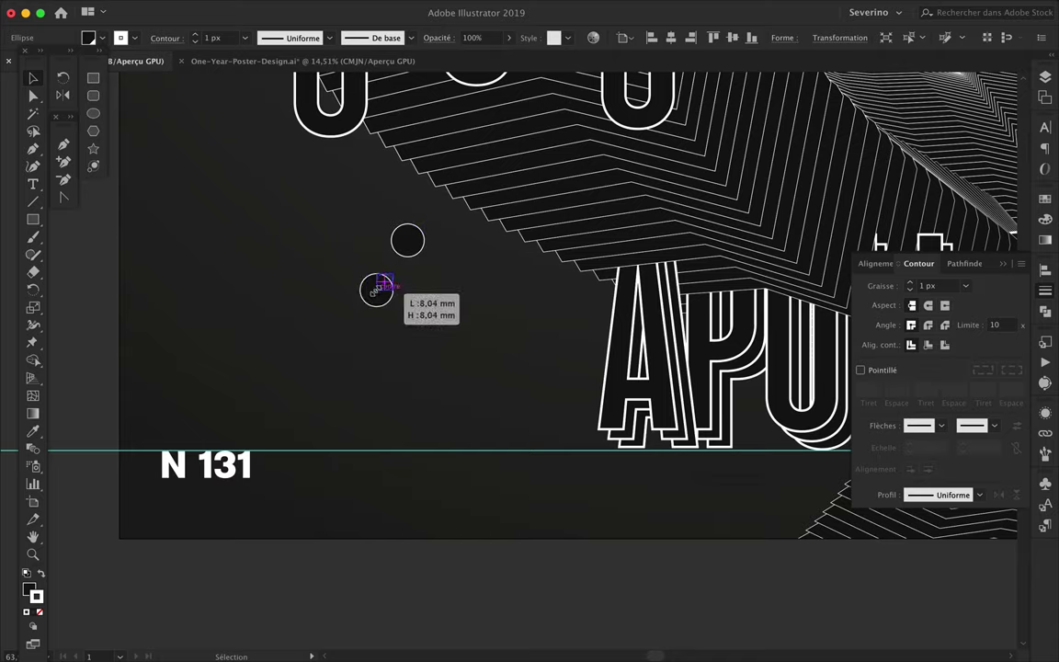
{"action": "scroll", "coordinate": [341, 251], "scroll_direction": "up", "scroll_amount": 3}
{"action": "mouse_move", "coordinate": [370, 360]}
{"action": "left_mouse_down"}
{"action": "mouse_move", "coordinate": [224, 207]}
{"action": "mouse_move", "coordinate": [478, 379]}
{"action": "left_mouse_up"}
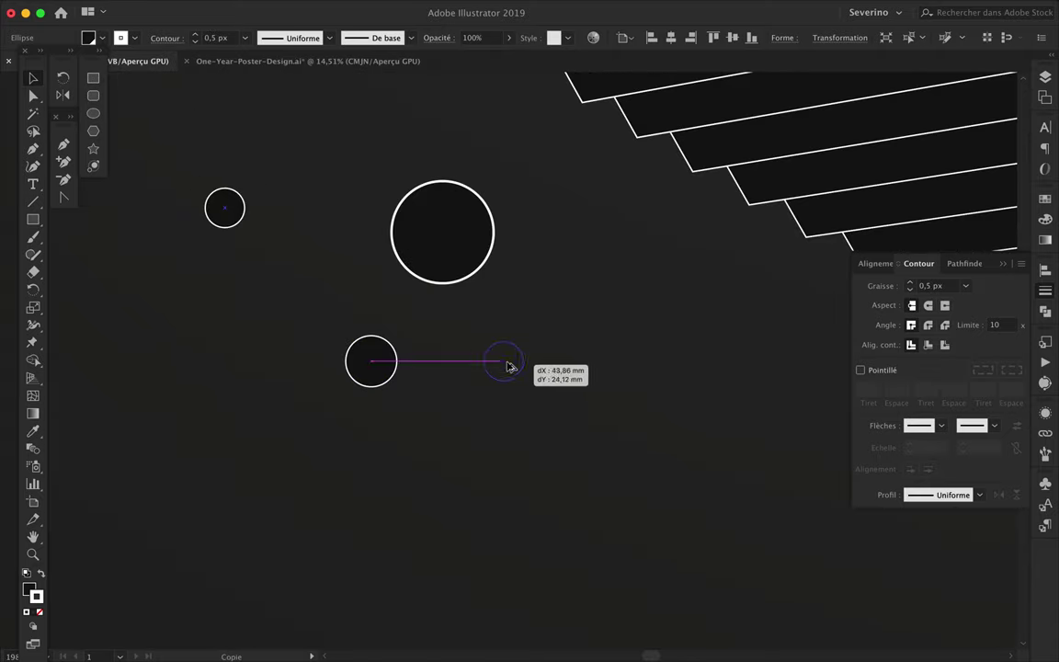
{"action": "left_click_drag", "start_coordinate": [194, 426], "coordinate": [281, 333]}
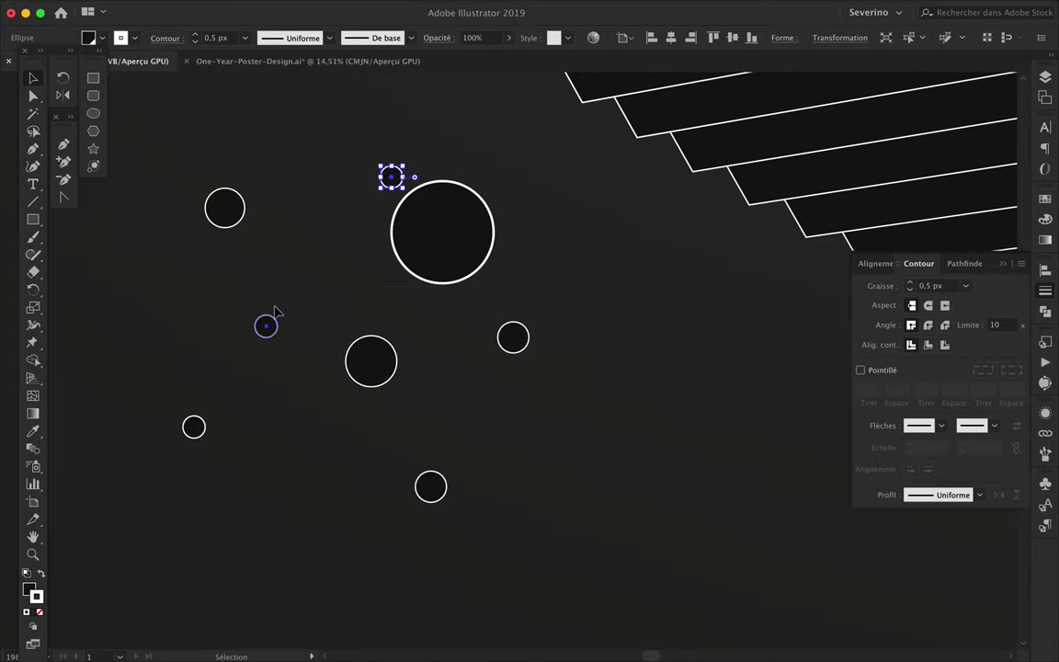
{"action": "left_click_drag", "start_coordinate": [429, 367], "coordinate": [416, 331]}
{"action": "mouse_move", "coordinate": [390, 377]}
{"action": "left_mouse_down"}
{"action": "mouse_move", "coordinate": [307, 374]}
{"action": "mouse_move", "coordinate": [323, 283]}
{"action": "left_mouse_up"}
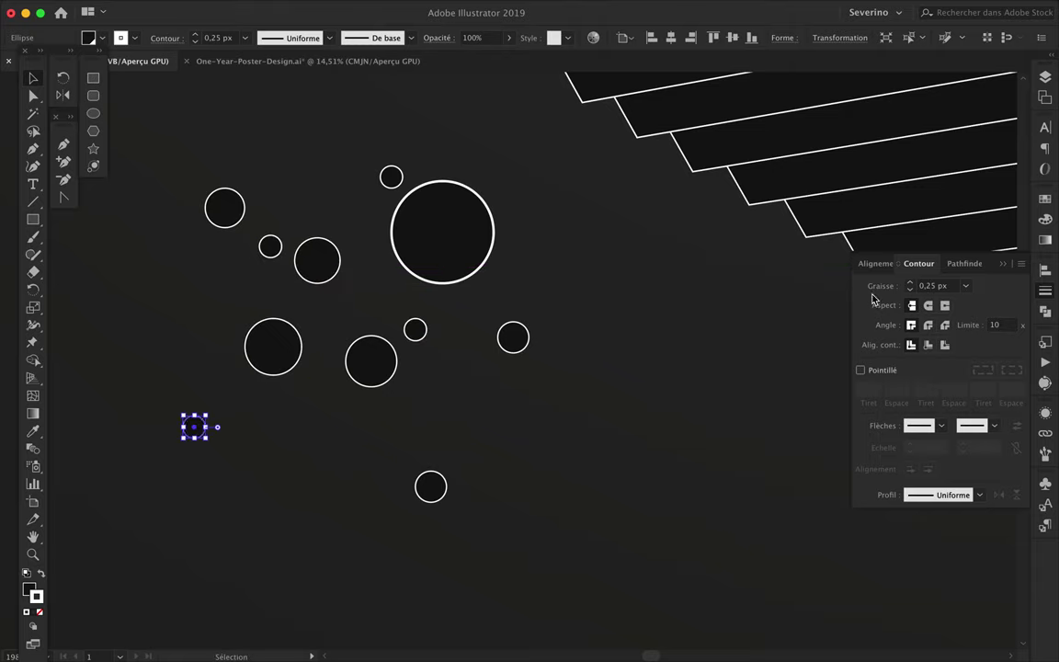
{"action": "left_click_drag", "start_coordinate": [145, 522], "coordinate": [260, 479]}
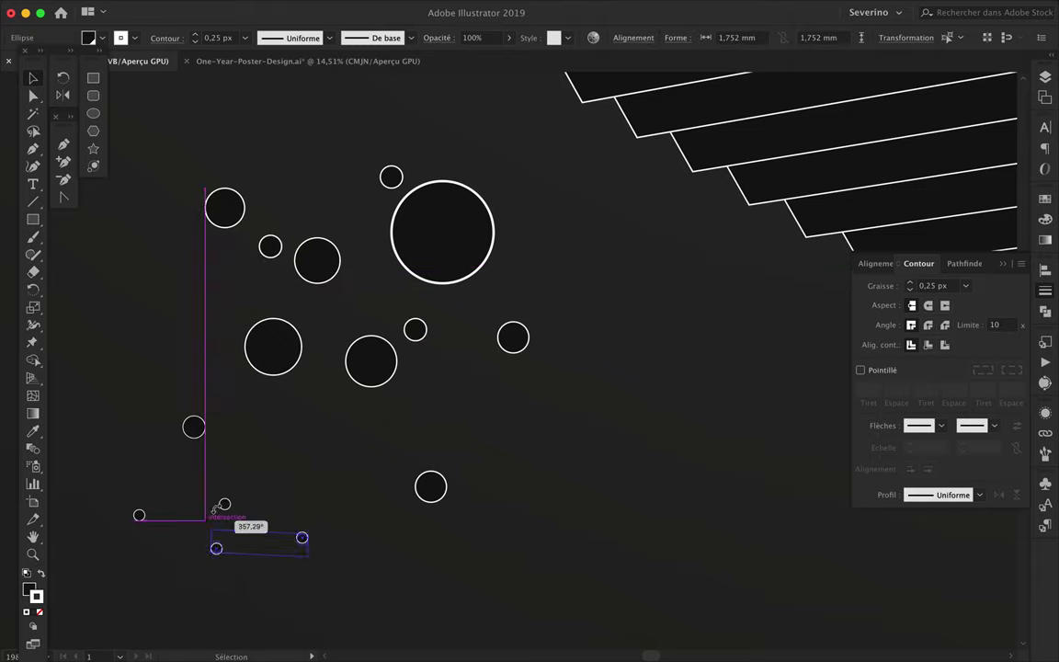
{"action": "left_click_drag", "start_coordinate": [380, 386], "coordinate": [425, 441]}
{"action": "left_click_drag", "start_coordinate": [425, 441], "coordinate": [354, 331]}
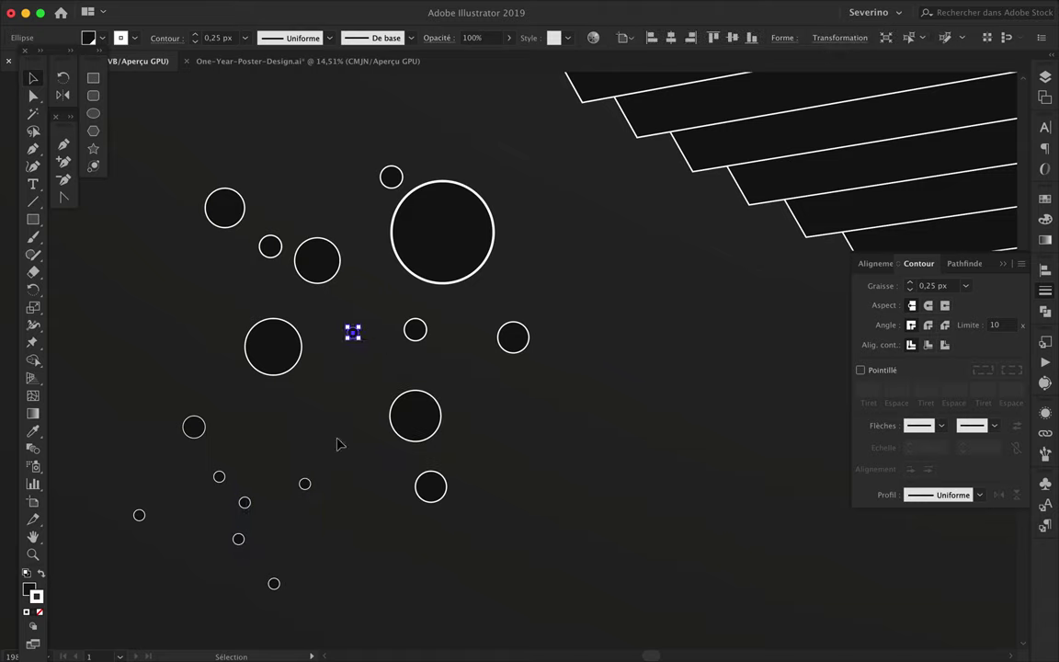
{"action": "left_click_drag", "start_coordinate": [303, 452], "coordinate": [250, 457]}
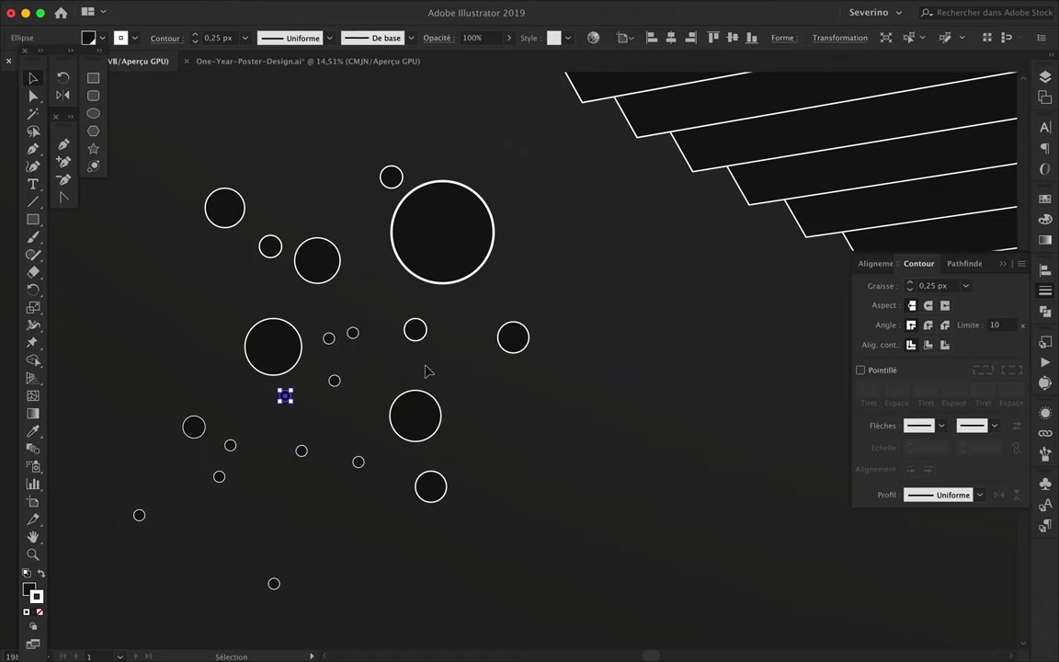
{"action": "left_click_drag", "start_coordinate": [426, 371], "coordinate": [322, 515]}
Add two circle copies beside the big circle and send them backward behind it.
{"action": "left_click_drag", "start_coordinate": [412, 373], "coordinate": [472, 237]}
{"action": "right_click", "coordinate": [491, 229]}
{"action": "left_click", "coordinate": [708, 477]}
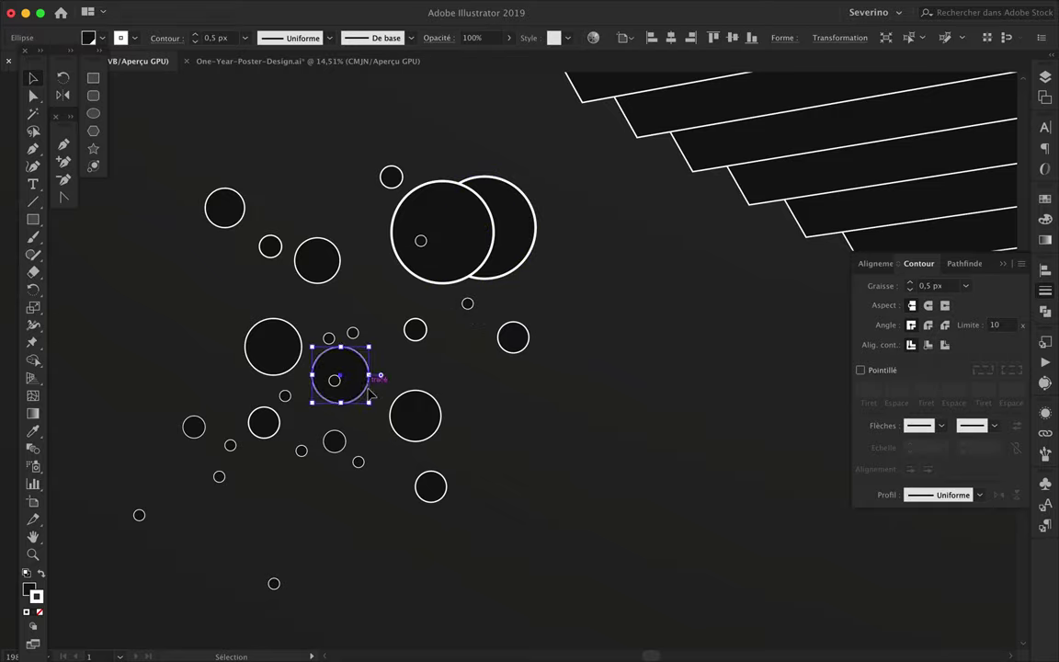
{"action": "left_click_drag", "start_coordinate": [432, 418], "coordinate": [404, 271]}
{"action": "right_click", "coordinate": [397, 268]}
{"action": "left_click", "coordinate": [622, 518]}
{"action": "right_click", "coordinate": [397, 269]}
{"action": "left_click", "coordinate": [628, 532]}
{"action": "key", "text": "ctrl+0"}
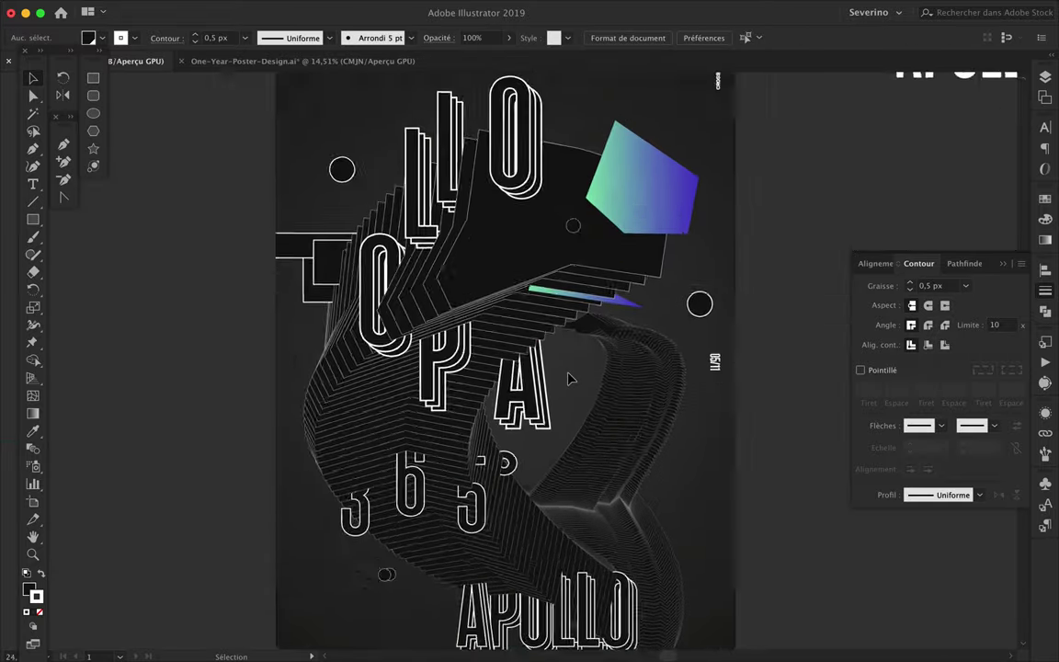
Select the wavy ribbon group and target its layer for a new circle.
{"action": "scroll", "coordinate": [570, 322], "scroll_direction": "up", "scroll_amount": 1}
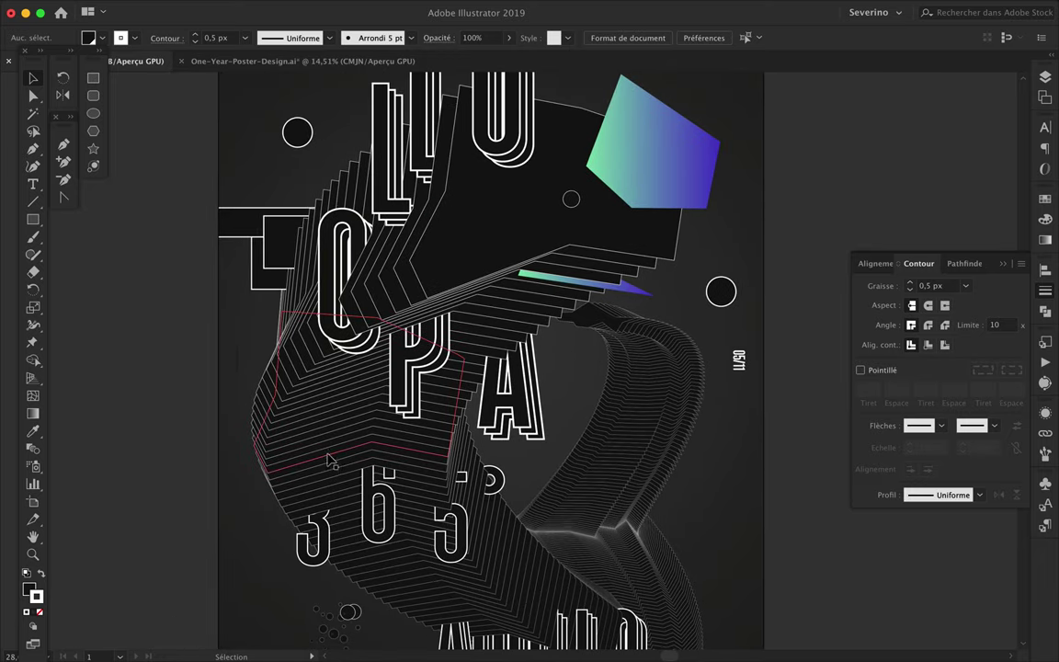
{"action": "left_click", "coordinate": [331, 460]}
{"action": "scroll", "coordinate": [331, 460], "scroll_direction": "up", "scroll_amount": 2}
{"action": "left_click", "coordinate": [1045, 76]}
{"action": "left_click", "coordinate": [956, 294]}
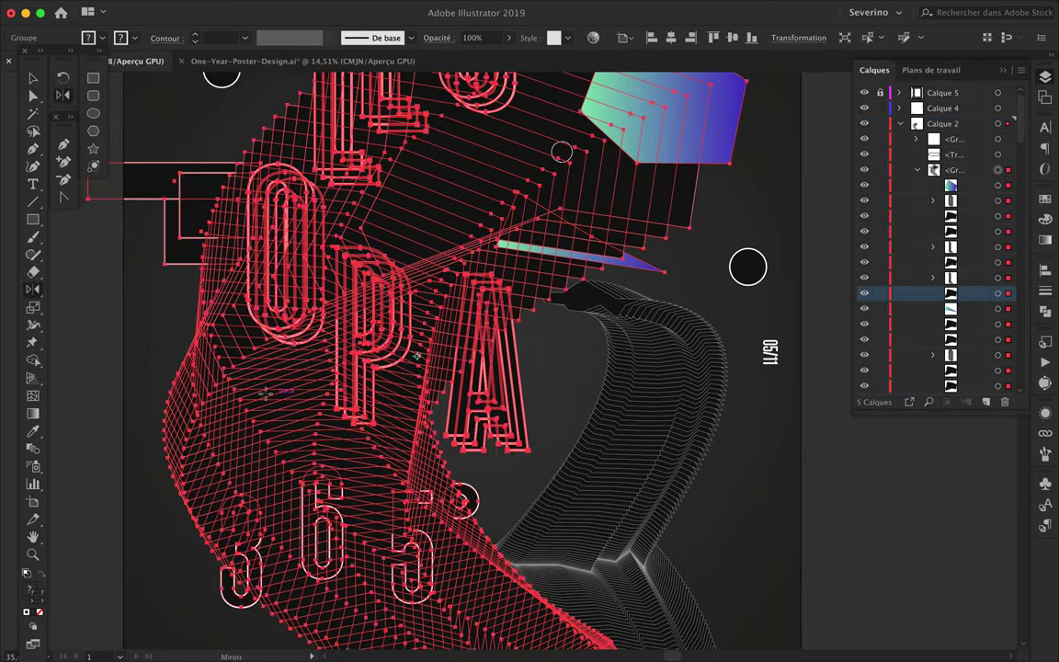
Draw a black circle on the ribbon's left edge with a 2 px white outline.
{"action": "left_click_drag", "start_coordinate": [33, 219], "coordinate": [82, 227]}
{"action": "left_click_drag", "start_coordinate": [175, 372], "coordinate": [241, 439]}
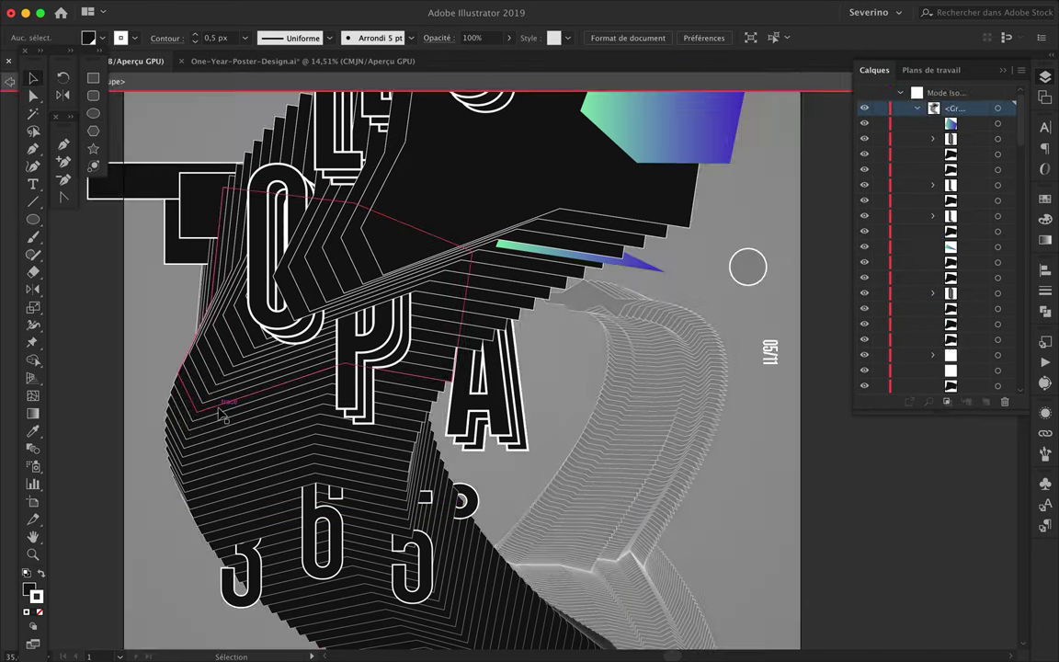
{"action": "left_click_drag", "start_coordinate": [956, 138], "coordinate": [983, 405]}
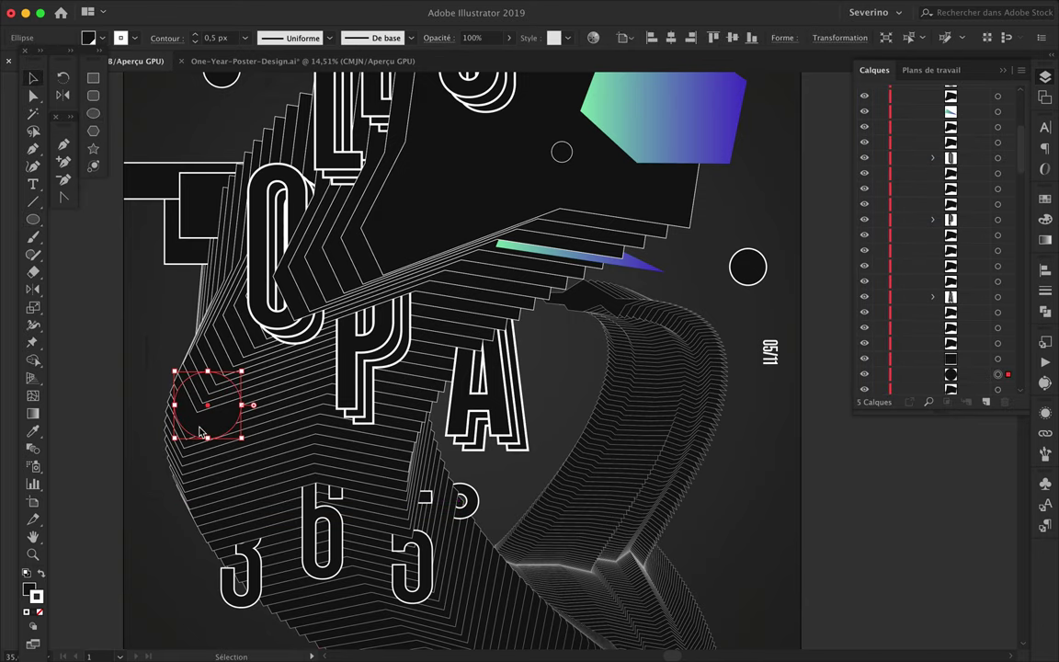
{"action": "left_click", "coordinate": [1045, 270]}
{"action": "left_click", "coordinate": [1046, 291]}
{"action": "left_click", "coordinate": [909, 286]}
{"action": "left_click", "coordinate": [910, 282]}
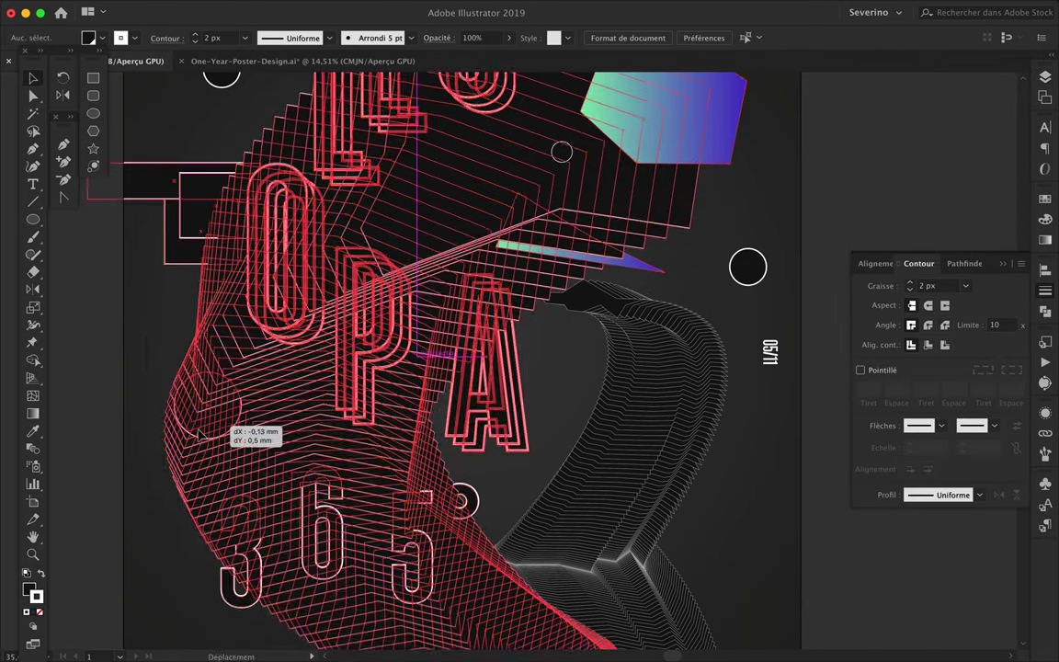
Isolate the ribbon group and place a copy of the circle just below the PA letters.
{"action": "double_click", "coordinate": [208, 405]}
{"action": "left_click_drag", "start_coordinate": [208, 405], "coordinate": [190, 391]}
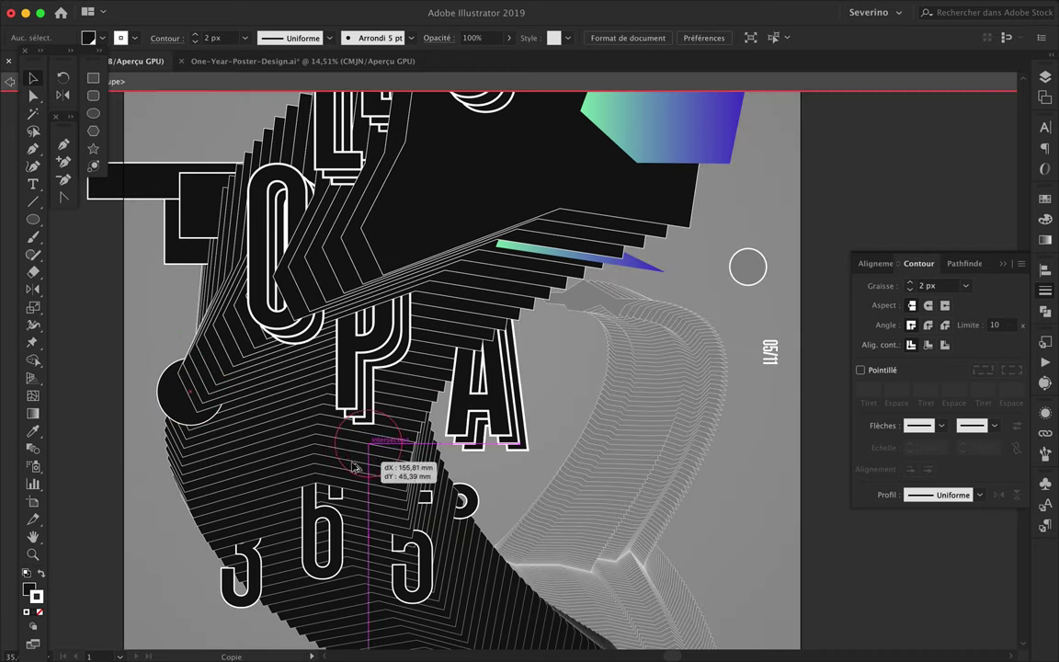
{"action": "left_click_drag", "start_coordinate": [348, 467], "coordinate": [370, 485]}
{"action": "left_click", "coordinate": [1045, 76]}
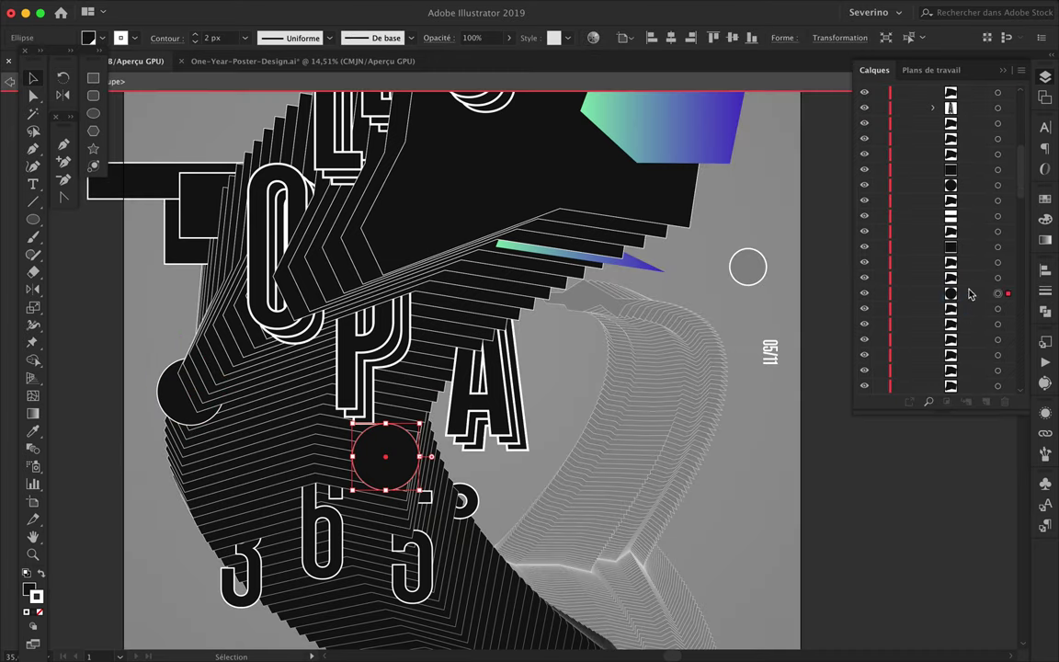
{"action": "left_click_drag", "start_coordinate": [404, 480], "coordinate": [395, 467]}
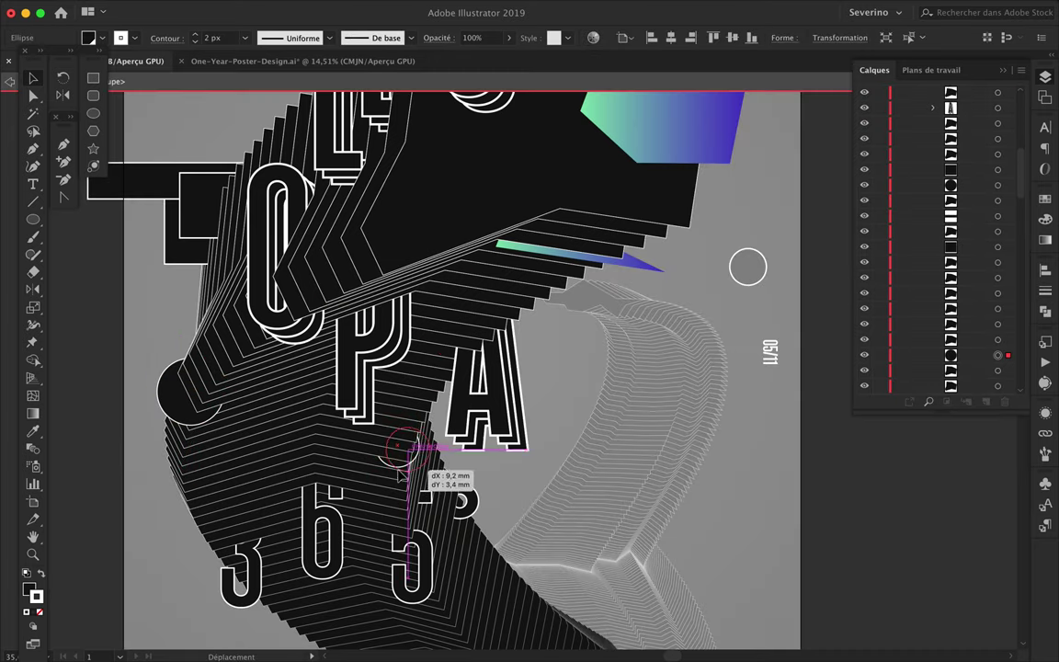
{"action": "left_click_drag", "start_coordinate": [306, 472], "coordinate": [272, 491]}
{"action": "scroll", "coordinate": [504, 512], "scroll_direction": "down", "scroll_amount": 3}
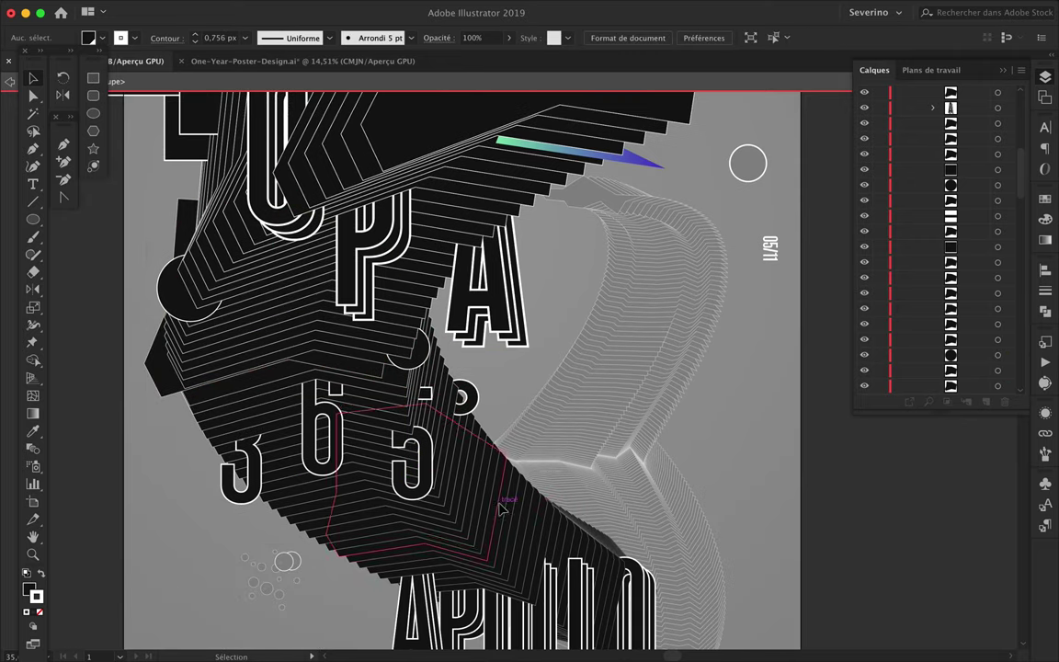
{"action": "scroll", "coordinate": [552, 400], "scroll_direction": "up", "scroll_amount": 2}
{"action": "mouse_move", "coordinate": [504, 496]}
{"action": "left_mouse_down"}
{"action": "mouse_move", "coordinate": [557, 292]}
{"action": "mouse_move", "coordinate": [674, 342]}
{"action": "left_mouse_up"}
{"action": "scroll", "coordinate": [567, 416], "scroll_direction": "up", "scroll_amount": 2}
{"action": "scroll", "coordinate": [574, 408], "scroll_direction": "down", "scroll_amount": 4}
{"action": "scroll", "coordinate": [567, 414], "scroll_direction": "up", "scroll_amount": 5}
{"action": "scroll", "coordinate": [674, 342], "scroll_direction": "down", "scroll_amount": 7}
Sample the mint-to-violet gradient onto the small top-right circle and set it to run vertically at 90°.
{"action": "key", "text": "ctrl+minus"}
{"action": "left_click", "coordinate": [678, 181]}
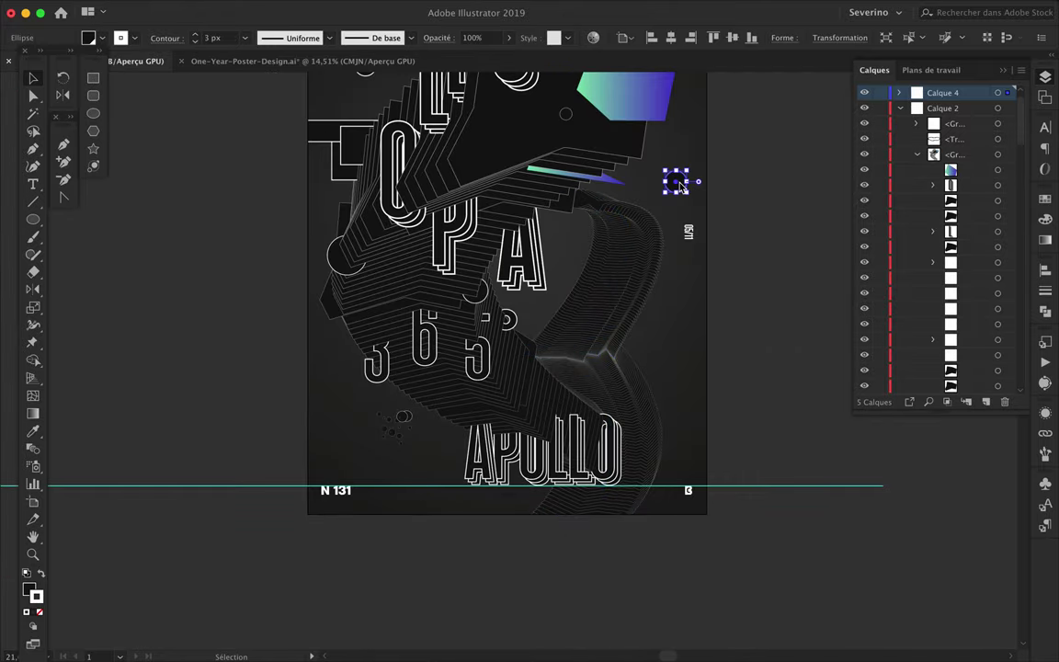
{"action": "left_click", "coordinate": [1045, 201]}
{"action": "key", "text": "i"}
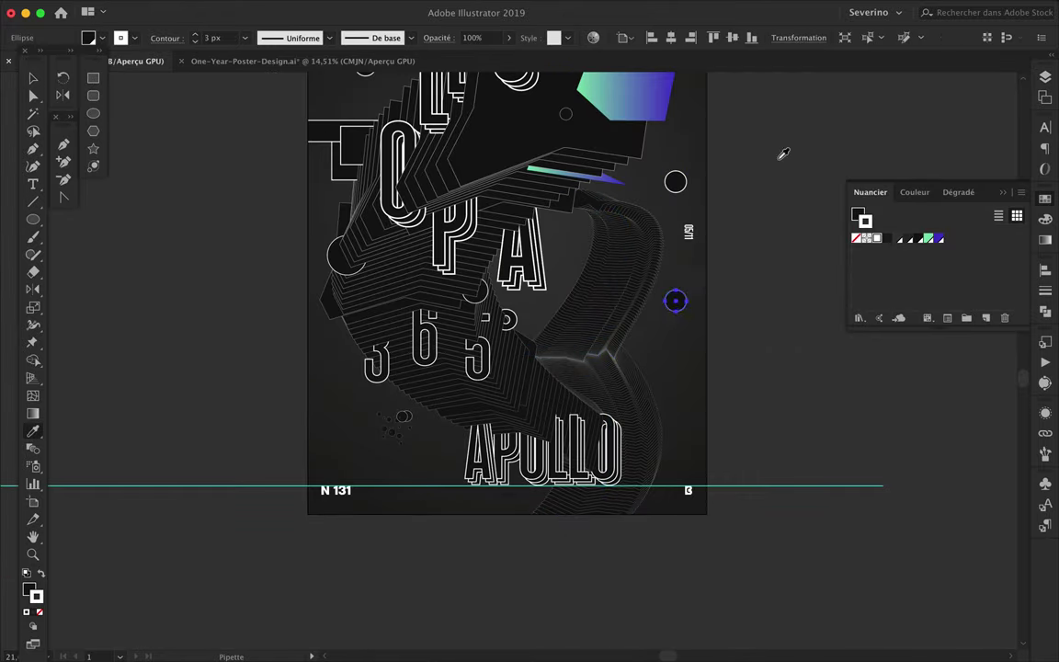
{"action": "key", "text": "ctrl+plus"}
{"action": "key", "text": "ctrl+plus"}
{"action": "key", "text": "ctrl+plus"}
{"action": "key", "text": "ctrl+F9"}
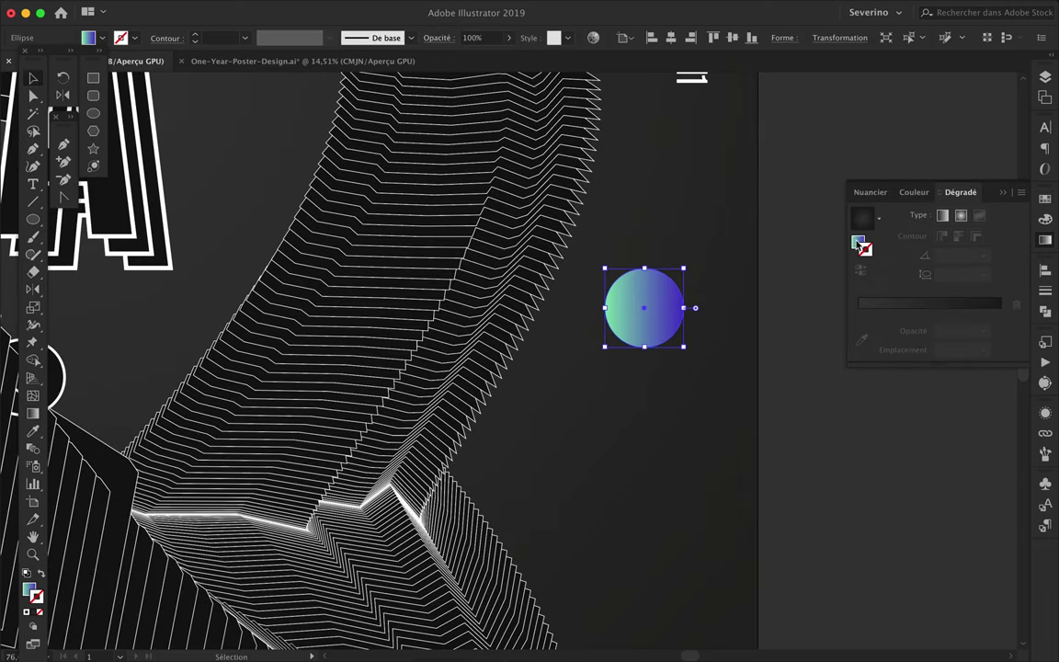
{"action": "key", "text": "g"}
{"action": "left_click_drag", "start_coordinate": [643, 348], "coordinate": [643, 267]}
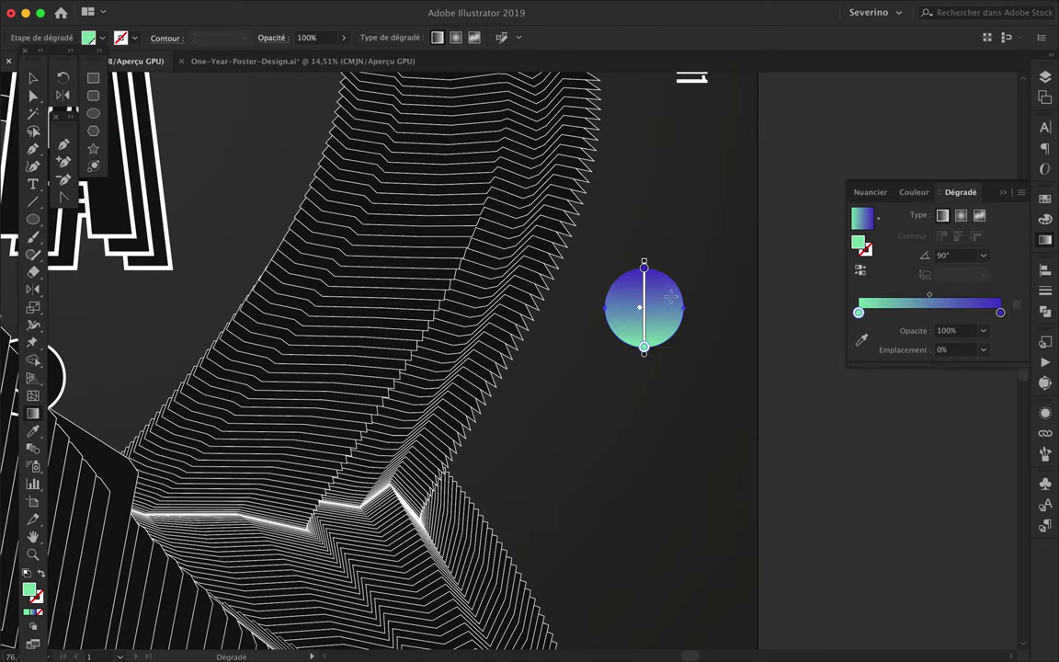
Place a copy of the gradient circle beside 05/11 and select both circles.
{"action": "key", "text": "ctrl+shift+a"}
{"action": "key", "text": "ctrl+minus"}
{"action": "left_click_drag", "start_coordinate": [655, 326], "coordinate": [652, 171]}
{"action": "key", "text": "ctrl+shift+a"}
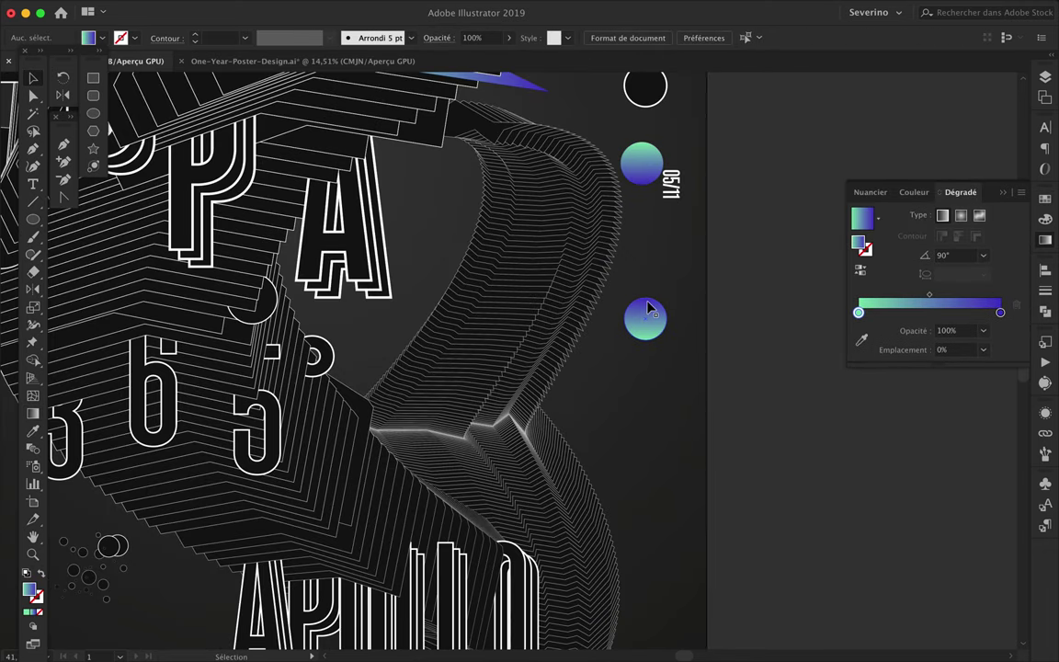
{"action": "left_click", "coordinate": [648, 307]}
{"action": "left_click", "coordinate": [642, 164], "text": "shift"}
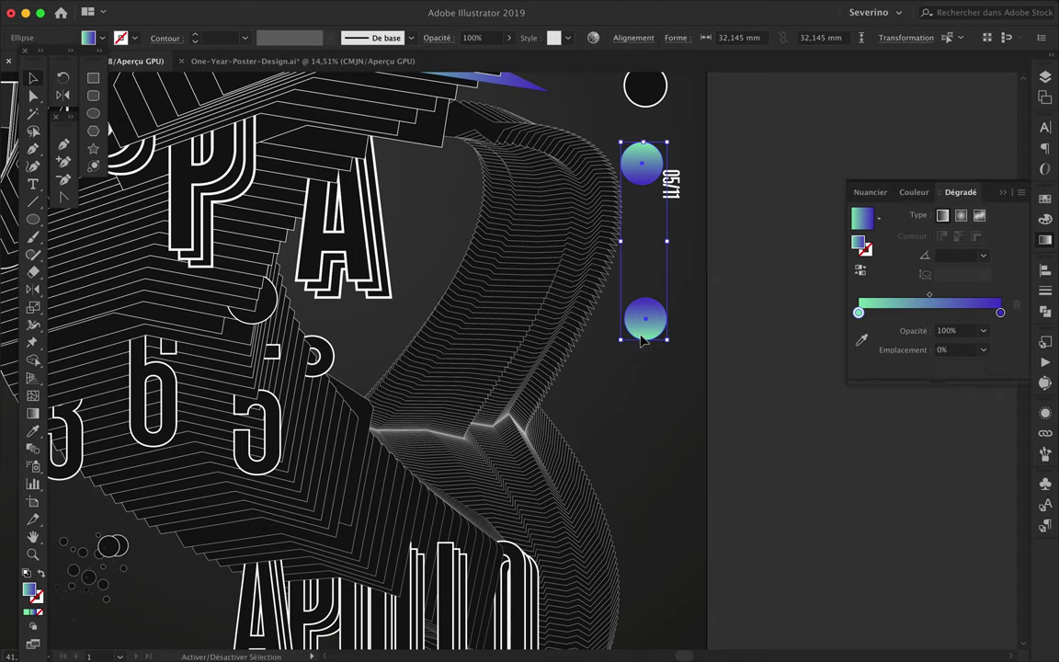
Set blend spacing to Smooth Color and blend the two gradient circles.
{"action": "double_click", "coordinate": [33, 448]}
{"action": "left_click", "coordinate": [796, 138]}
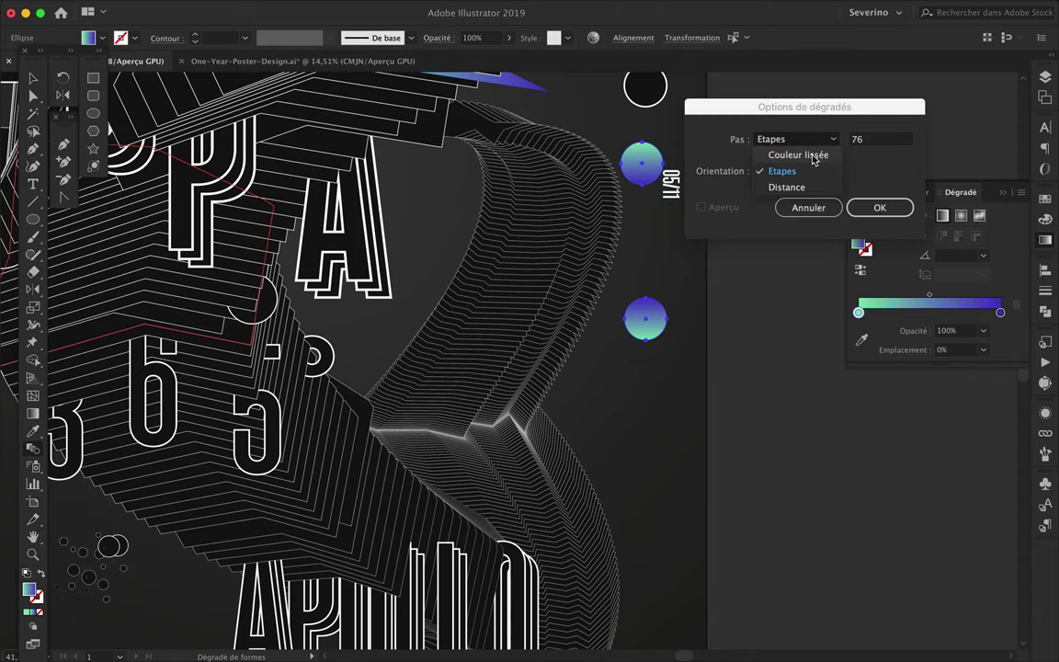
{"action": "left_click", "coordinate": [797, 155]}
{"action": "left_click", "coordinate": [867, 206]}
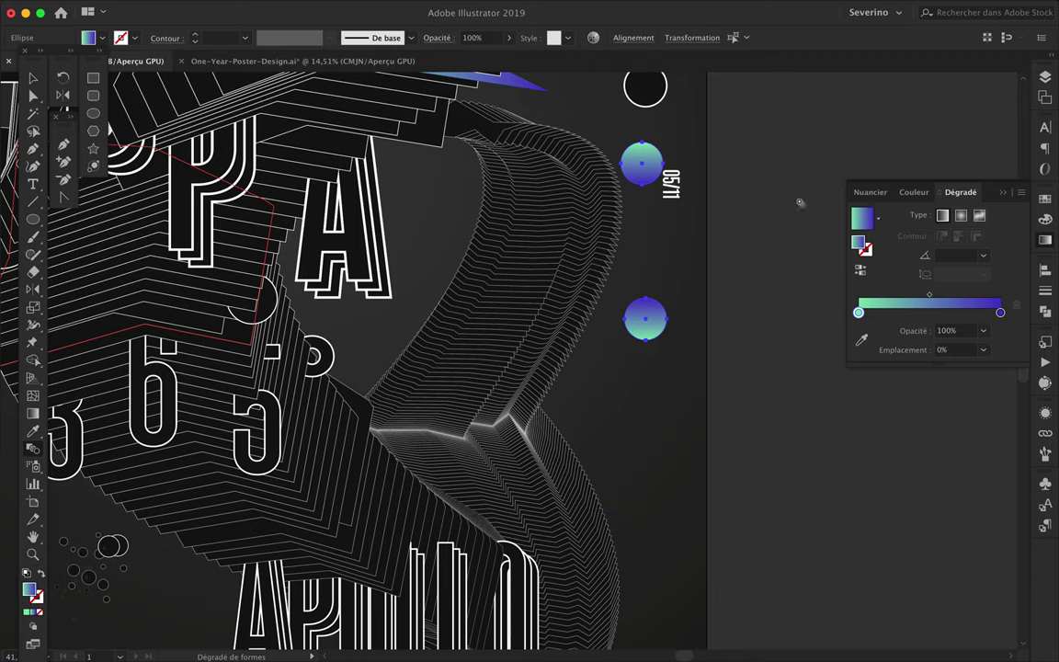
{"action": "left_click", "coordinate": [642, 167]}
Reopen Blend Options and confirm Smooth Color spacing for the capsule blend.
{"action": "key", "text": "Return"}
{"action": "left_click", "coordinate": [818, 143]}
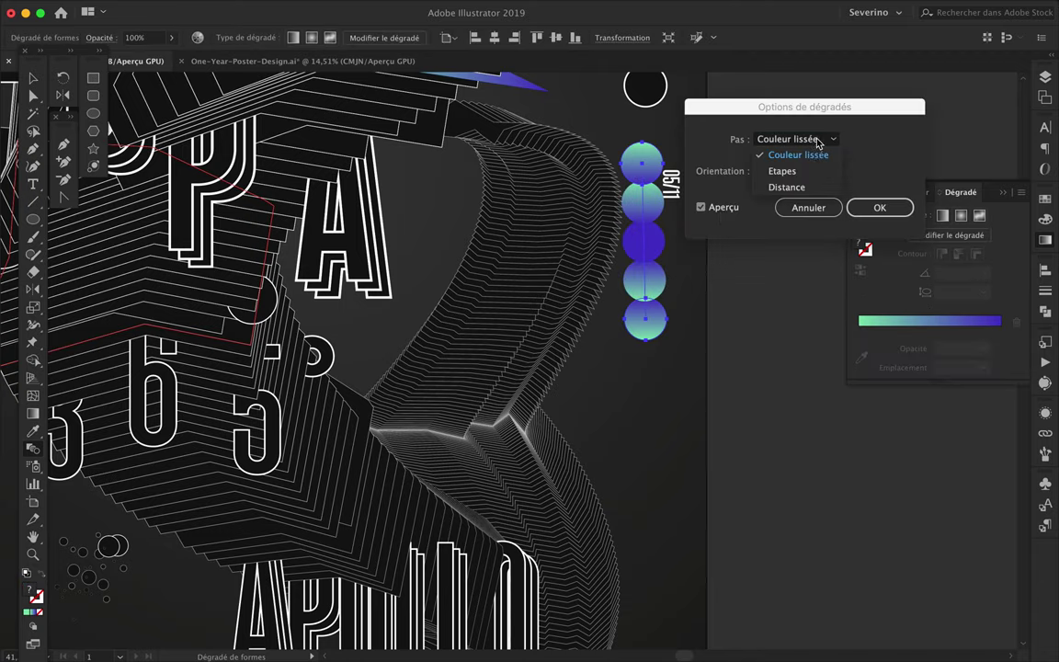
{"action": "left_click", "coordinate": [731, 179]}
{"action": "left_click", "coordinate": [824, 146]}
{"action": "left_click", "coordinate": [814, 162]}
{"action": "left_click", "coordinate": [796, 139]}
{"action": "left_click", "coordinate": [808, 162]}
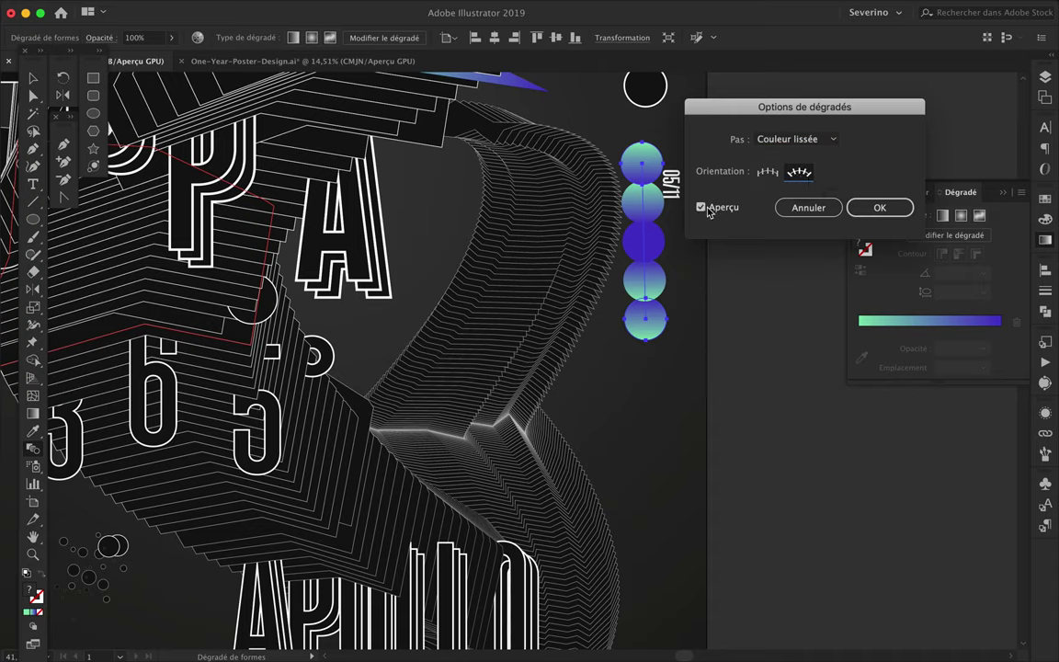
{"action": "left_click", "coordinate": [796, 139]}
{"action": "left_click", "coordinate": [808, 184]}
{"action": "key", "text": "Return"}
Rotate both end circles' gradients so green-to-purple runs across the capsule's width.
{"action": "key", "text": "a"}
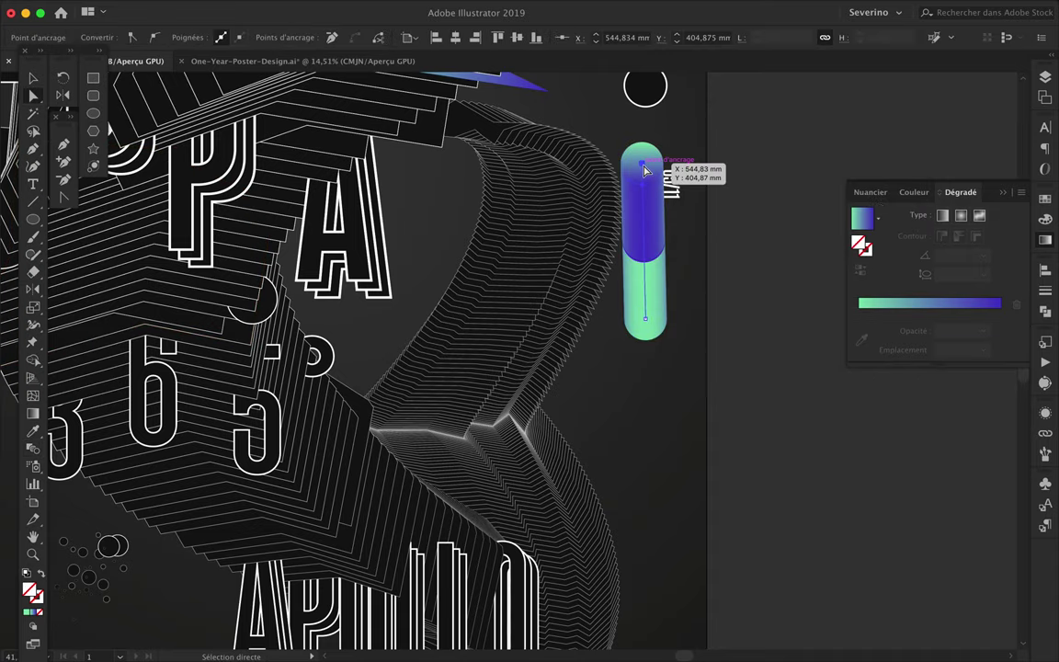
{"action": "key", "text": "v"}
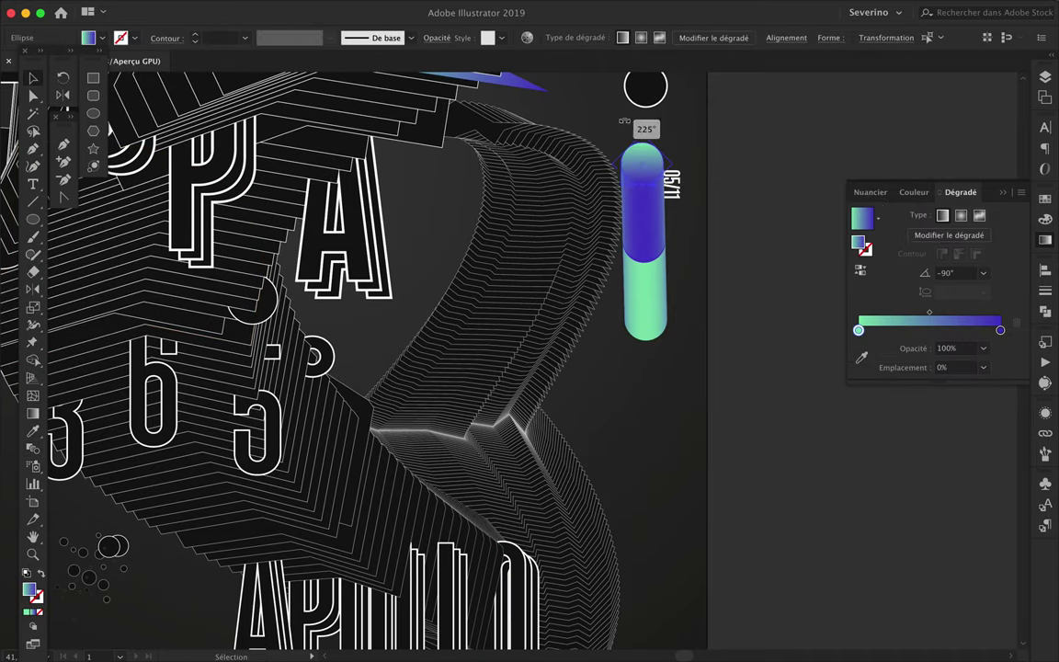
{"action": "left_click_drag", "start_coordinate": [671, 135], "coordinate": [671, 138]}
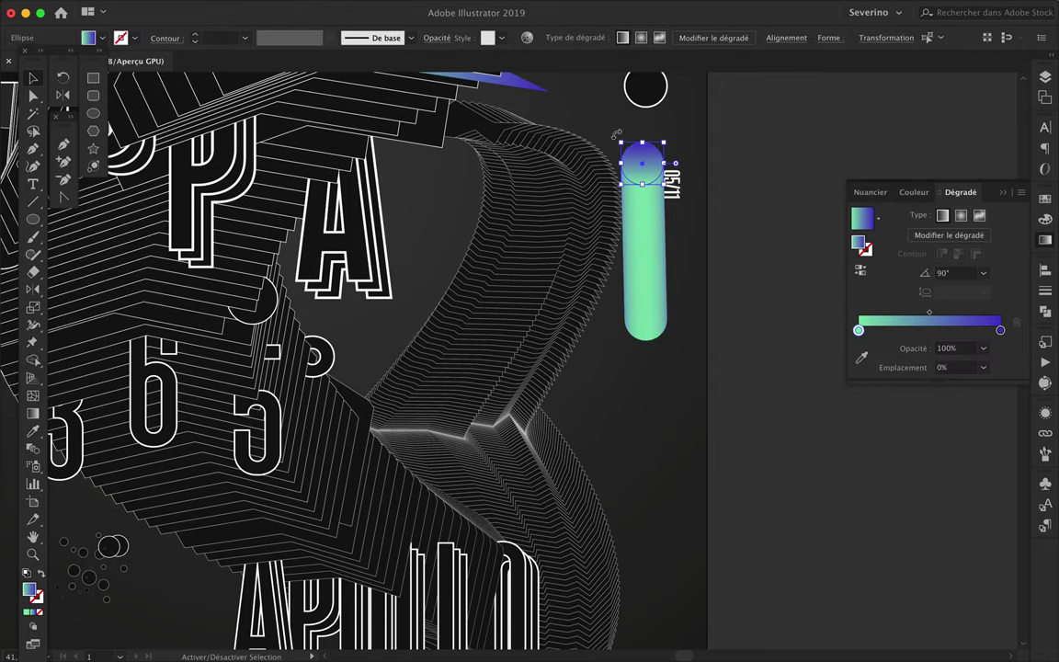
{"action": "mouse_move", "coordinate": [620, 139]}
{"action": "left_mouse_down"}
{"action": "mouse_move", "coordinate": [625, 294]}
{"action": "mouse_move", "coordinate": [670, 351]}
{"action": "mouse_move", "coordinate": [657, 324]}
{"action": "mouse_move", "coordinate": [648, 148]}
{"action": "left_mouse_up"}
{"action": "left_click_drag", "start_coordinate": [604, 190], "coordinate": [615, 135]}
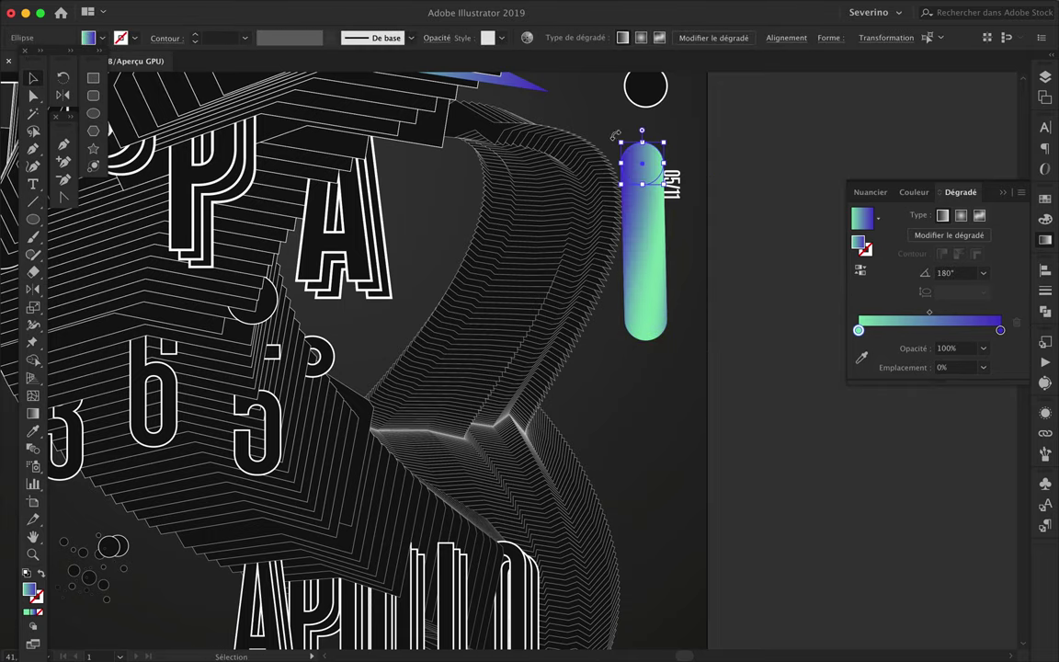
{"action": "left_click", "coordinate": [643, 317]}
{"action": "left_click_drag", "start_coordinate": [667, 342], "coordinate": [677, 276]}
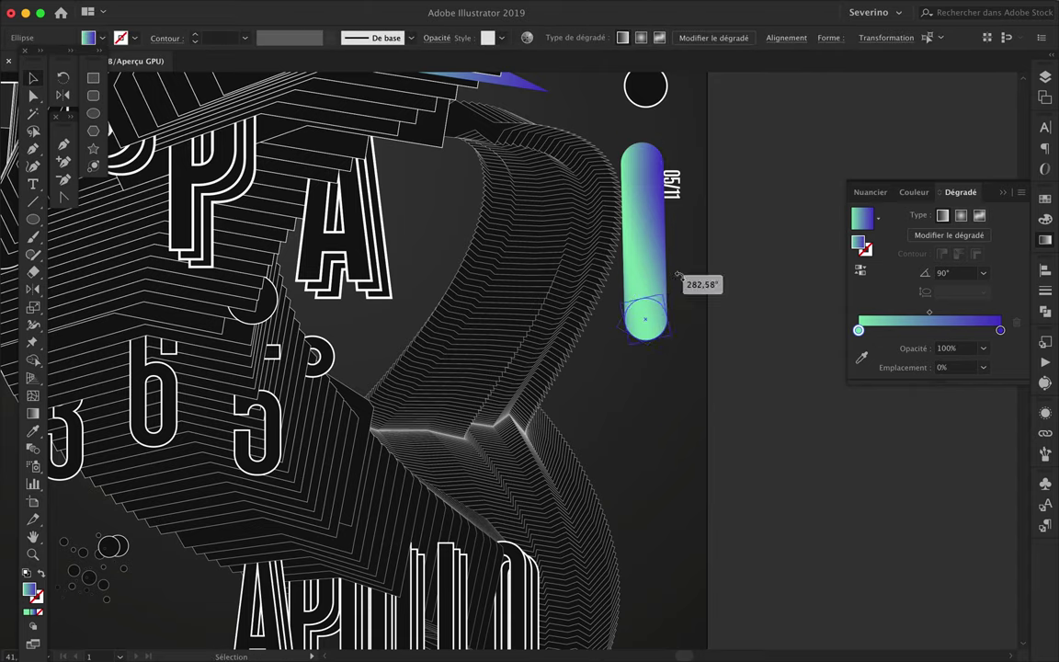
{"action": "left_click", "coordinate": [691, 291]}
Add a bend point to the capsule's spine with the Pen tool, curving it into a tube.
{"action": "left_click_drag", "start_coordinate": [643, 454], "coordinate": [644, 456]}
{"action": "key", "text": "p"}
{"action": "left_click", "coordinate": [635, 354]}
{"action": "left_click", "coordinate": [486, 280]}
{"action": "mouse_move", "coordinate": [632, 358]}
{"action": "left_mouse_down"}
{"action": "mouse_move", "coordinate": [655, 422]}
{"action": "mouse_move", "coordinate": [434, 343]}
{"action": "left_mouse_up"}
{"action": "key", "text": "v"}
{"action": "scroll", "coordinate": [552, 395], "scroll_direction": "left", "scroll_amount": 5}
{"action": "left_click", "coordinate": [1046, 78]}
Move the tube into Calque 2, nest Calque 6 inside it, and paste a copy.
{"action": "mouse_move", "coordinate": [1007, 107]}
{"action": "left_mouse_down"}
{"action": "mouse_move", "coordinate": [1011, 248]}
{"action": "mouse_move", "coordinate": [1008, 108]}
{"action": "left_mouse_up"}
{"action": "key", "text": "ctrl+l"}
{"action": "left_click", "coordinate": [1010, 123]}
{"action": "left_click", "coordinate": [997, 107]}
{"action": "left_click_drag", "start_coordinate": [942, 108], "coordinate": [959, 178]}
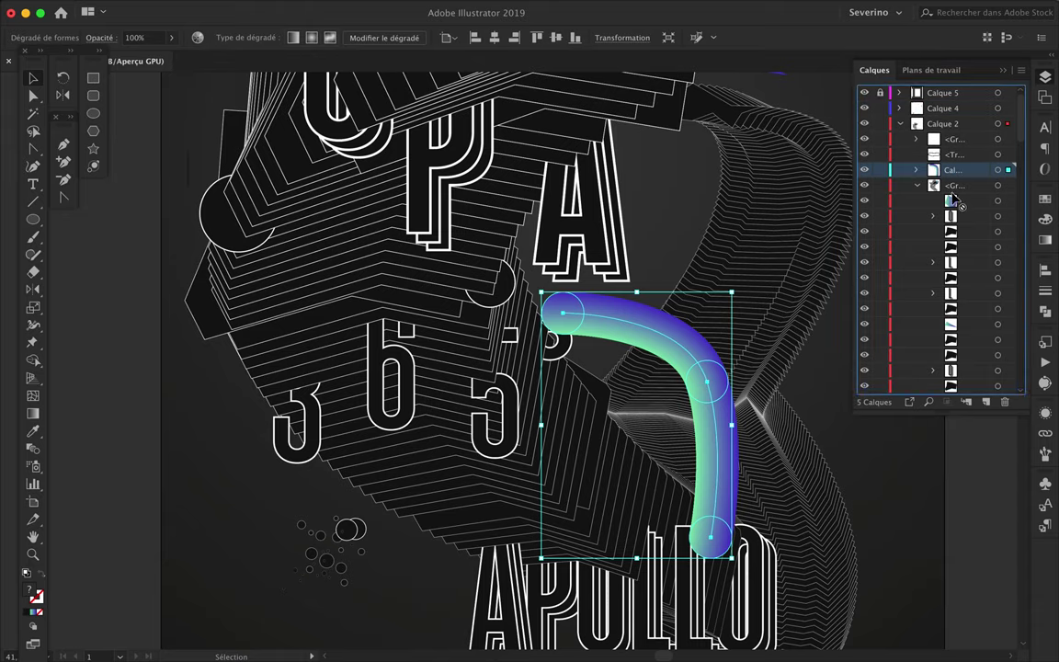
{"action": "key", "text": "ctrl+v"}
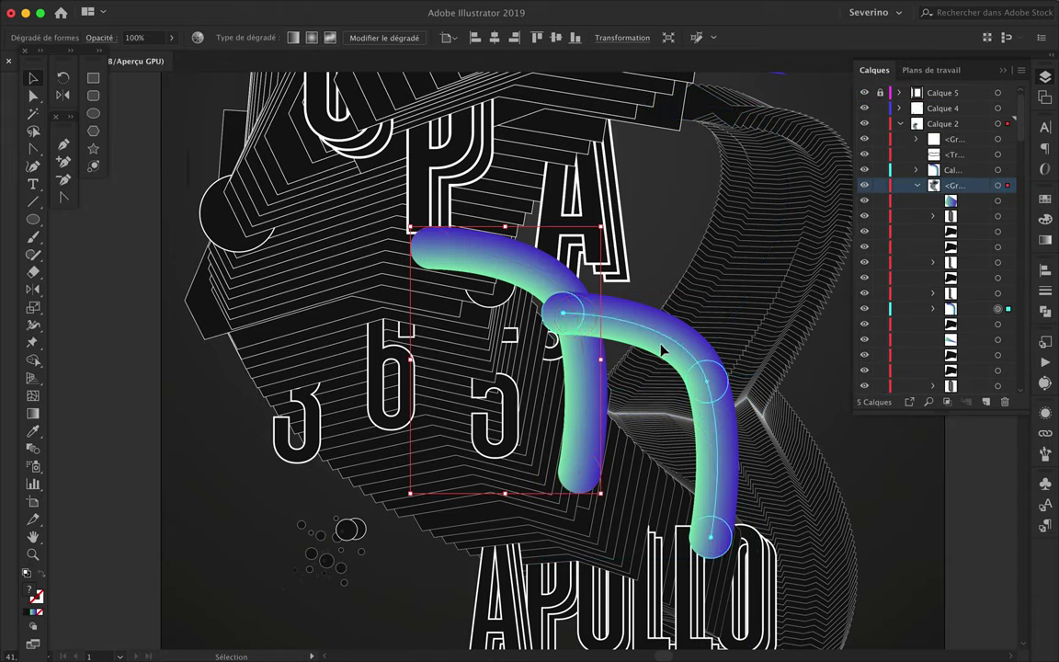
Isolate the tube's group and restack it behind the letter A and the black stripes.
{"action": "double_click", "coordinate": [579, 327]}
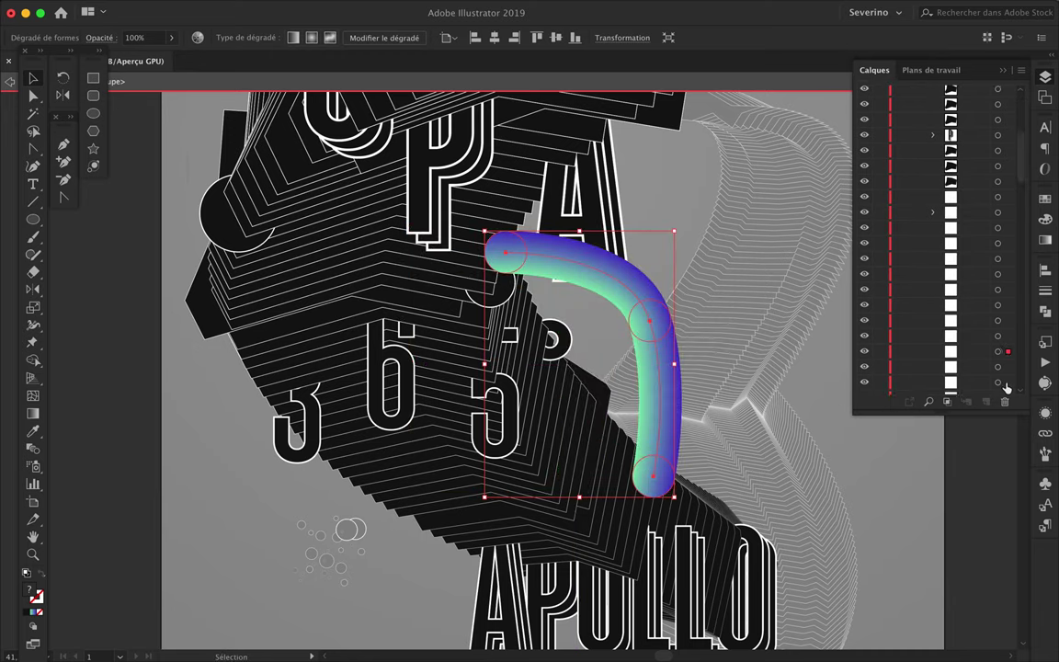
{"action": "left_click_drag", "start_coordinate": [1005, 349], "coordinate": [993, 363]}
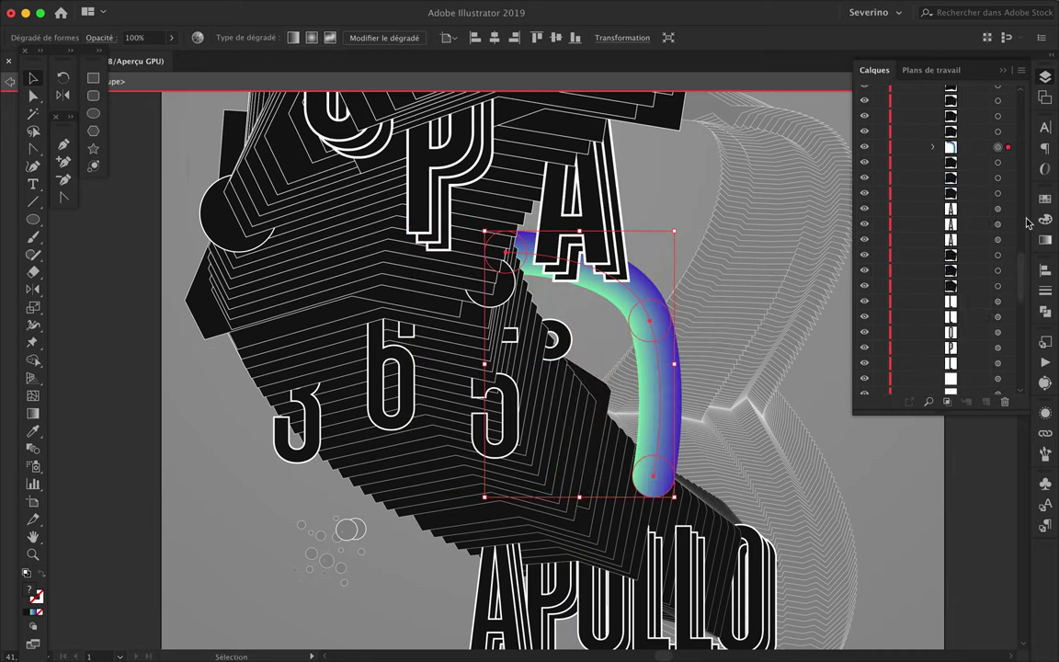
{"action": "left_click_drag", "start_coordinate": [993, 363], "coordinate": [1002, 356]}
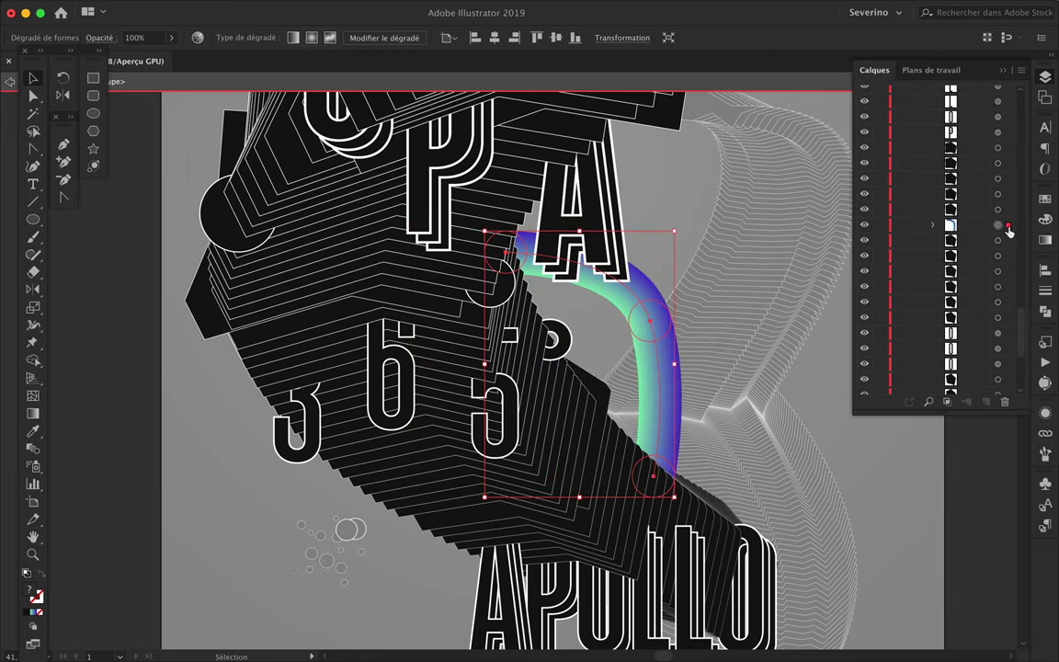
{"action": "left_click_drag", "start_coordinate": [1008, 231], "coordinate": [969, 146]}
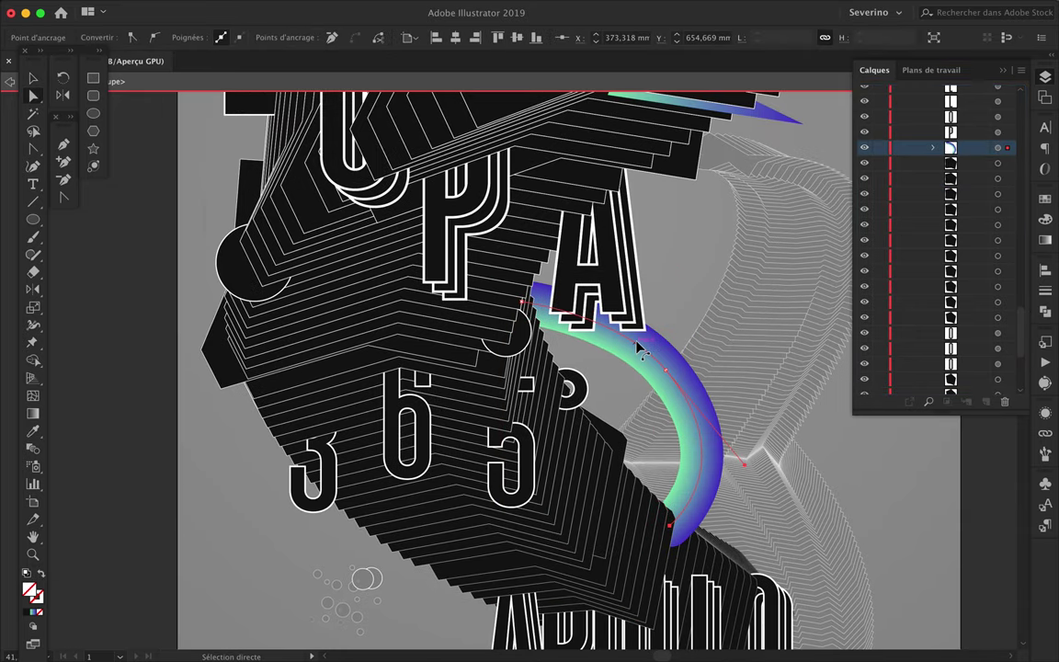
Discard a stray duplicate of the arc and select the arc's left end anchor.
{"action": "key", "text": "v"}
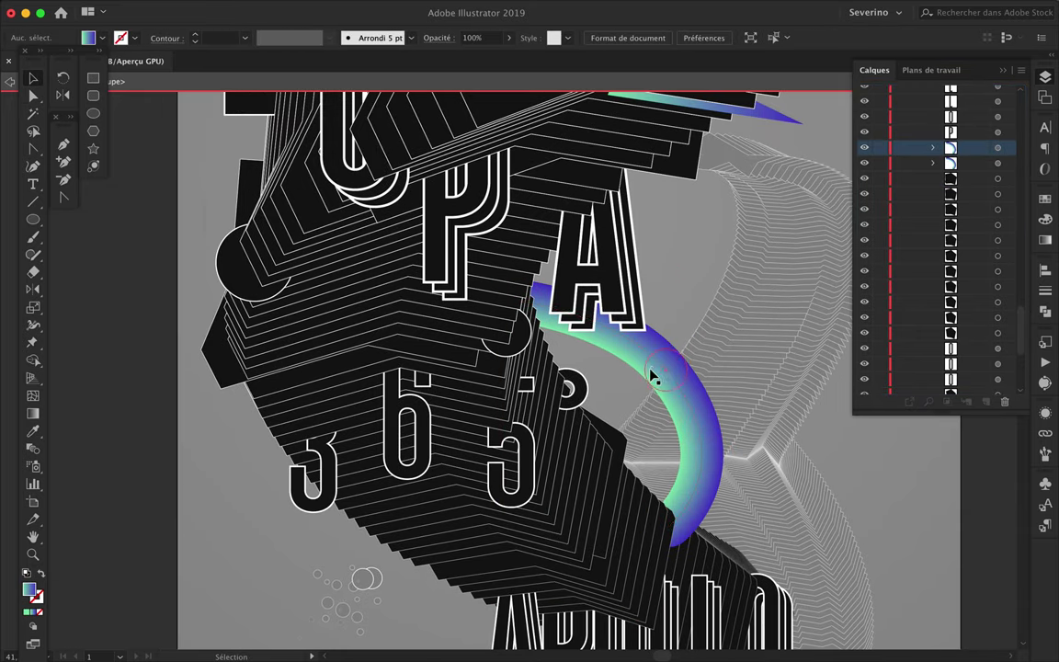
{"action": "left_click_drag", "start_coordinate": [666, 397], "coordinate": [697, 350]}
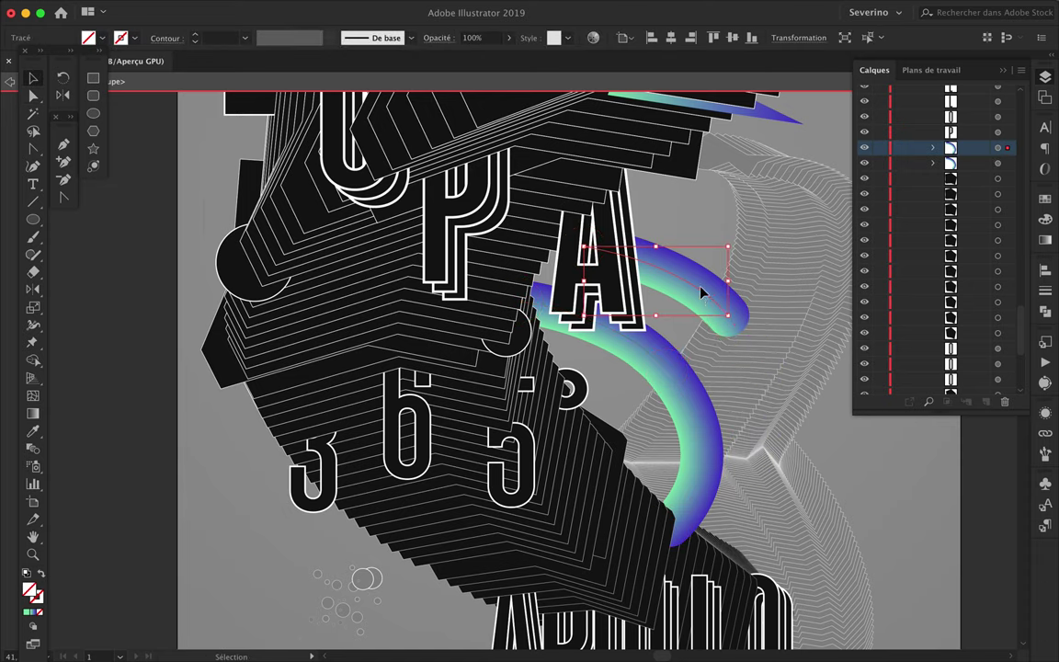
{"action": "left_click", "coordinate": [680, 421]}
{"action": "key", "text": "v"}
{"action": "scroll", "coordinate": [965, 230], "scroll_direction": "up", "scroll_amount": 5}
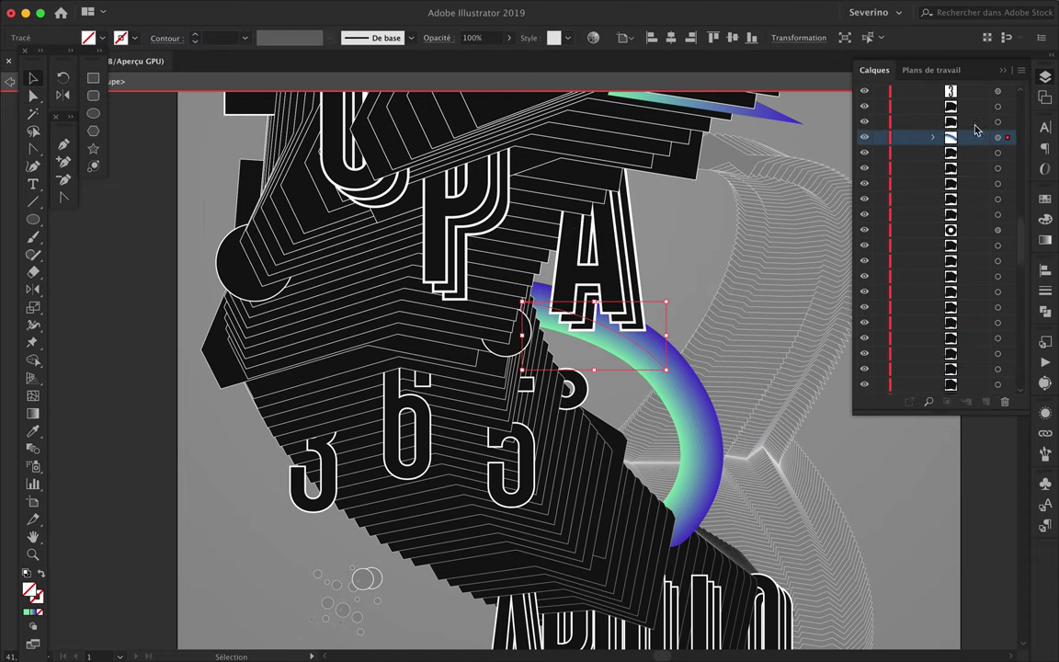
{"action": "scroll", "coordinate": [641, 236], "scroll_direction": "up", "scroll_amount": 2}
{"action": "scroll", "coordinate": [972, 230], "scroll_direction": "up", "scroll_amount": 5}
{"action": "scroll", "coordinate": [965, 229], "scroll_direction": "up", "scroll_amount": 3}
{"action": "scroll", "coordinate": [962, 220], "scroll_direction": "down", "scroll_amount": 4}
{"action": "key", "text": "a"}
{"action": "left_click", "coordinate": [515, 368]}
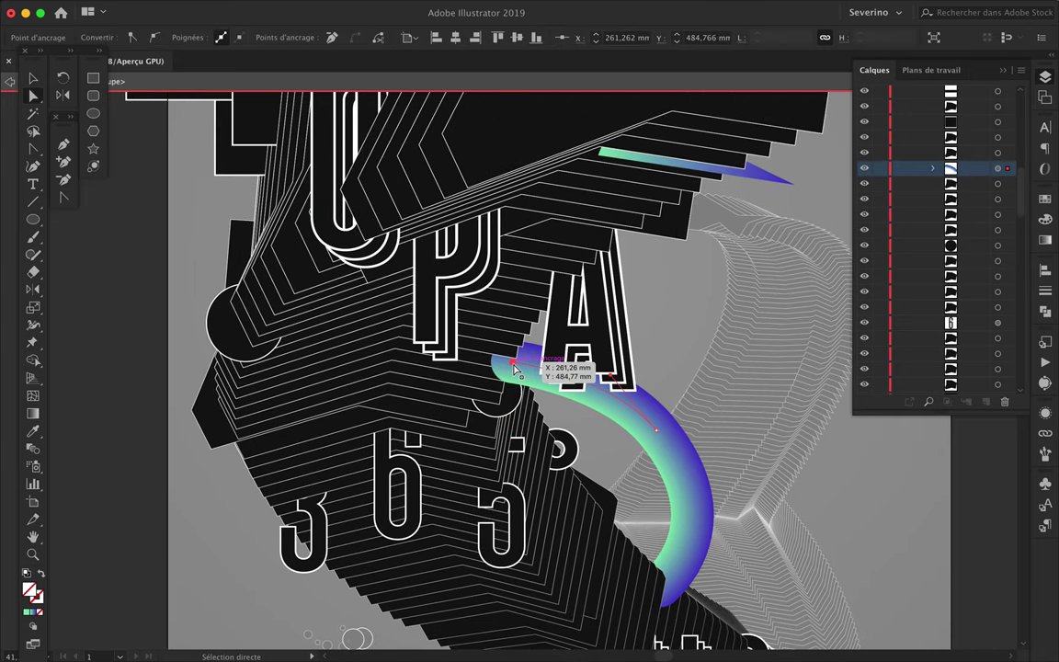
Try stretching the arc's left end up and left, then undo the changes.
{"action": "left_click", "coordinate": [504, 367], "text": "alt"}
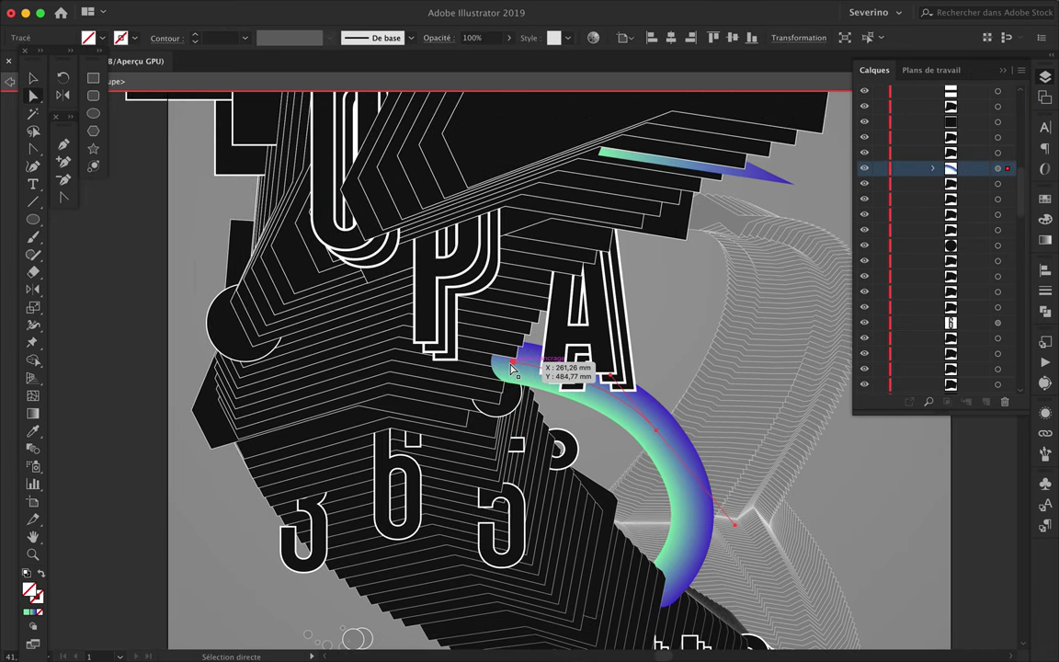
{"action": "left_click_drag", "start_coordinate": [512, 368], "coordinate": [372, 340]}
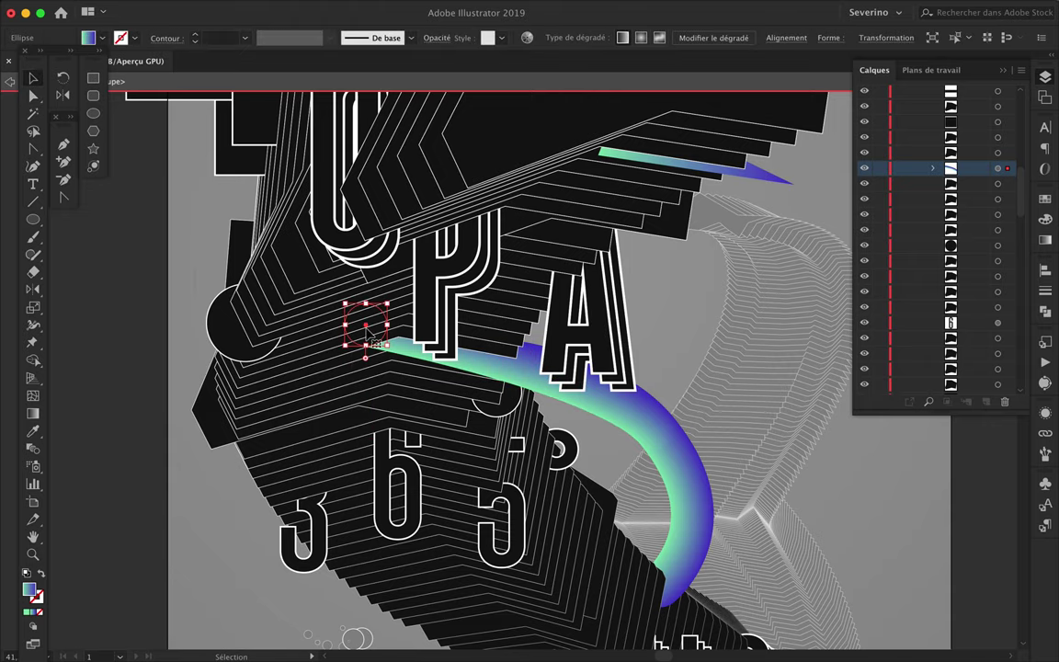
{"action": "key", "text": "a"}
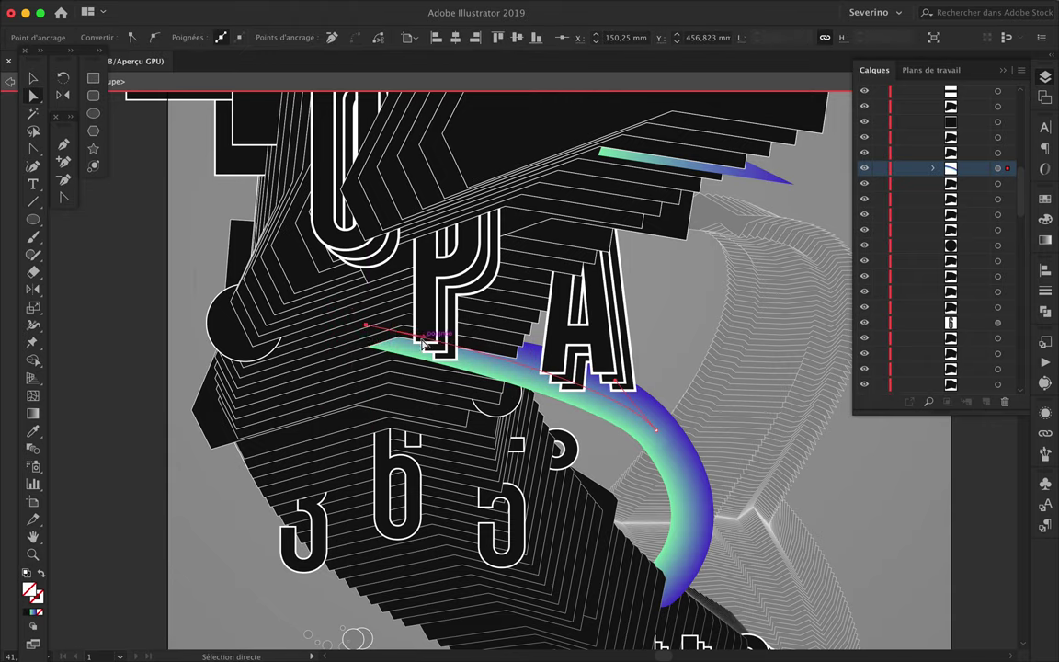
{"action": "left_click", "coordinate": [386, 393]}
{"action": "key", "text": "ctrl+z"}
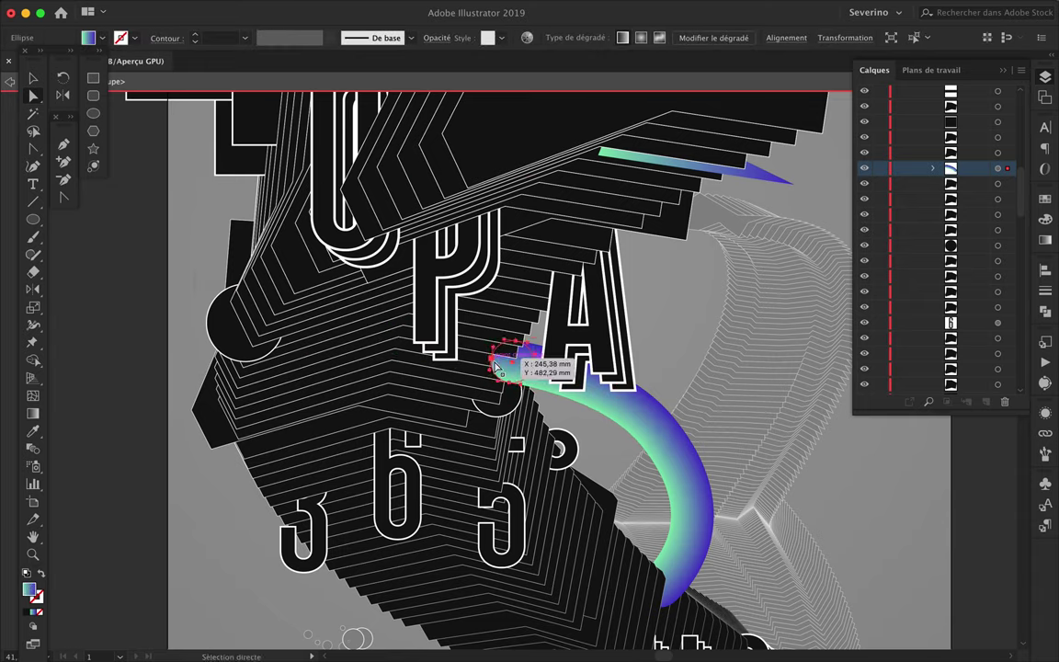
{"action": "key", "text": "ctrl+z"}
{"action": "key", "text": "ctrl+z"}
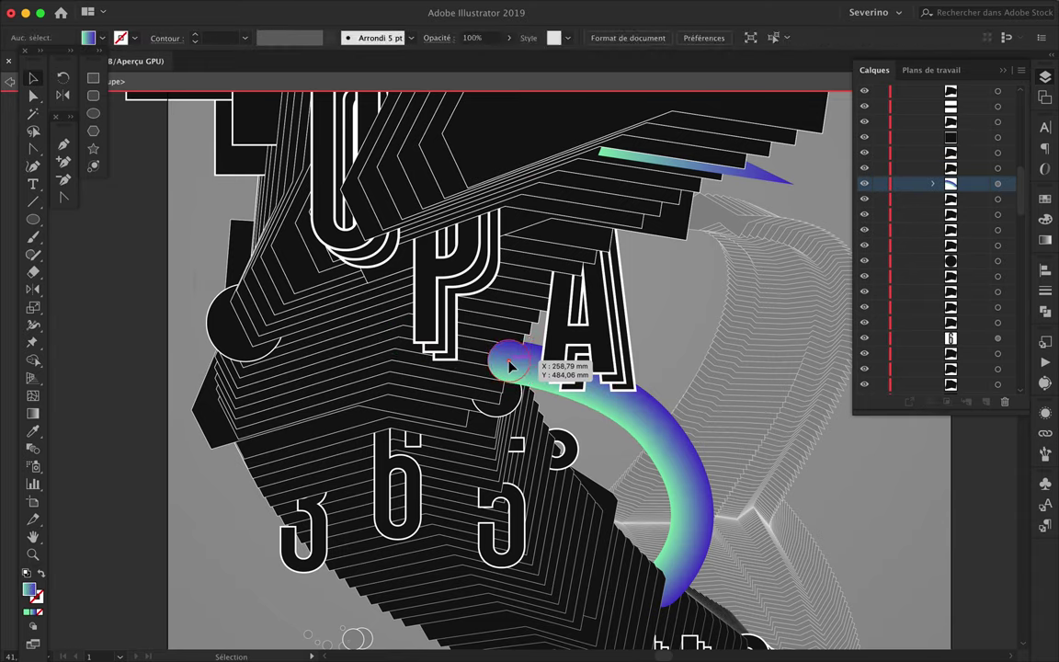
{"action": "key", "text": "ctrl+z"}
{"action": "key", "text": "ctrl+z"}
Experiment with moving the tube's end circle left, undoing each attempt.
{"action": "mouse_move", "coordinate": [497, 368]}
{"action": "left_mouse_down"}
{"action": "mouse_move", "coordinate": [388, 352]}
{"action": "mouse_move", "coordinate": [512, 365]}
{"action": "left_mouse_up"}
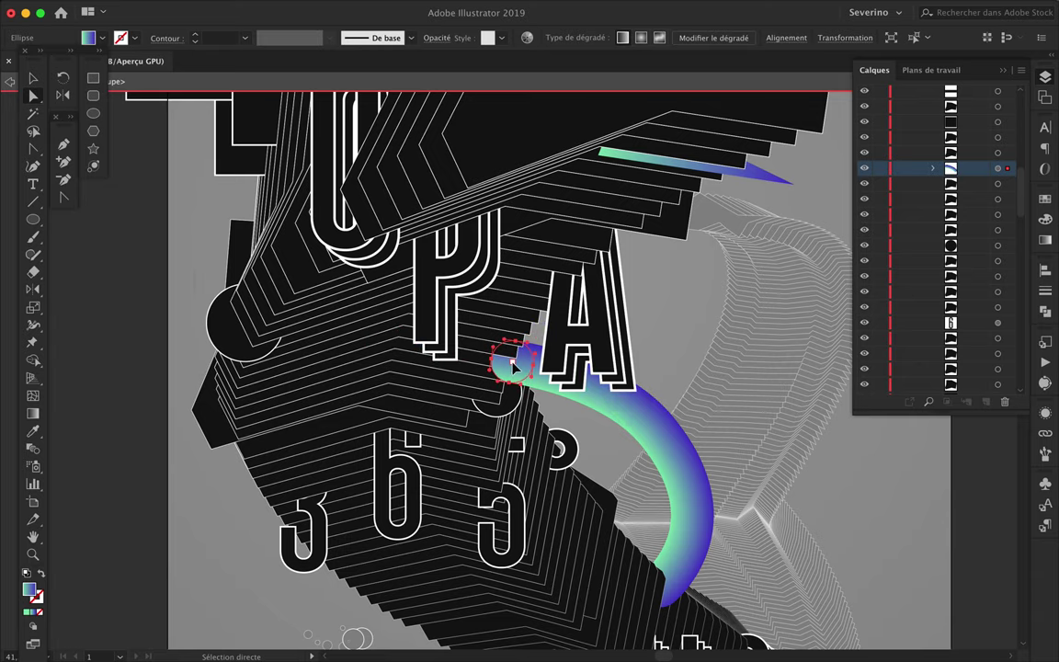
{"action": "left_click_drag", "start_coordinate": [365, 345], "coordinate": [363, 344]}
{"action": "key", "text": "ctrl+z"}
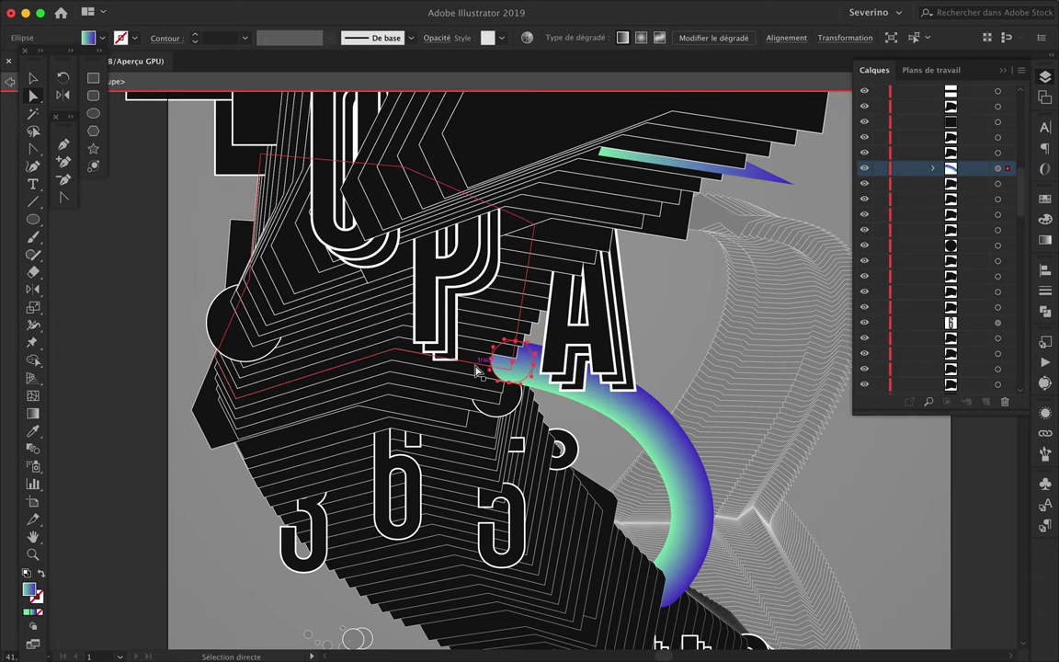
{"action": "key", "text": "v"}
{"action": "mouse_move", "coordinate": [513, 363]}
{"action": "left_mouse_down"}
{"action": "mouse_move", "coordinate": [444, 367]}
{"action": "mouse_move", "coordinate": [382, 340]}
{"action": "left_mouse_up"}
{"action": "key", "text": "ctrl+z"}
{"action": "key", "text": "v"}
Inspect the tube's spine anchors and end circle in Outline view.
{"action": "key", "text": "a"}
{"action": "left_click", "coordinate": [450, 354]}
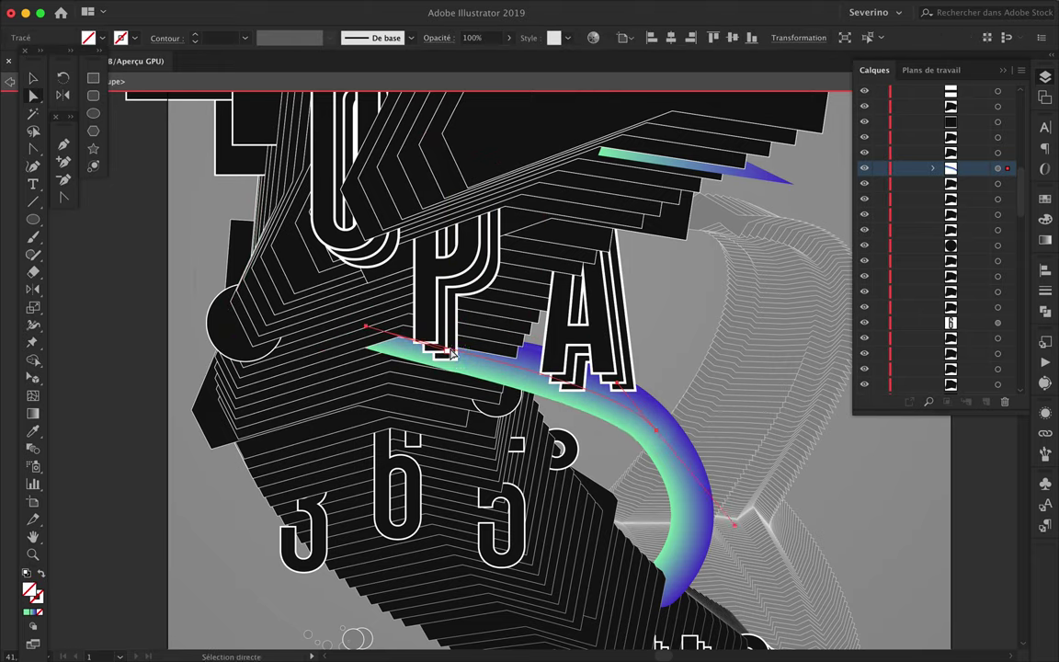
{"action": "key", "text": "v"}
{"action": "key", "text": "a"}
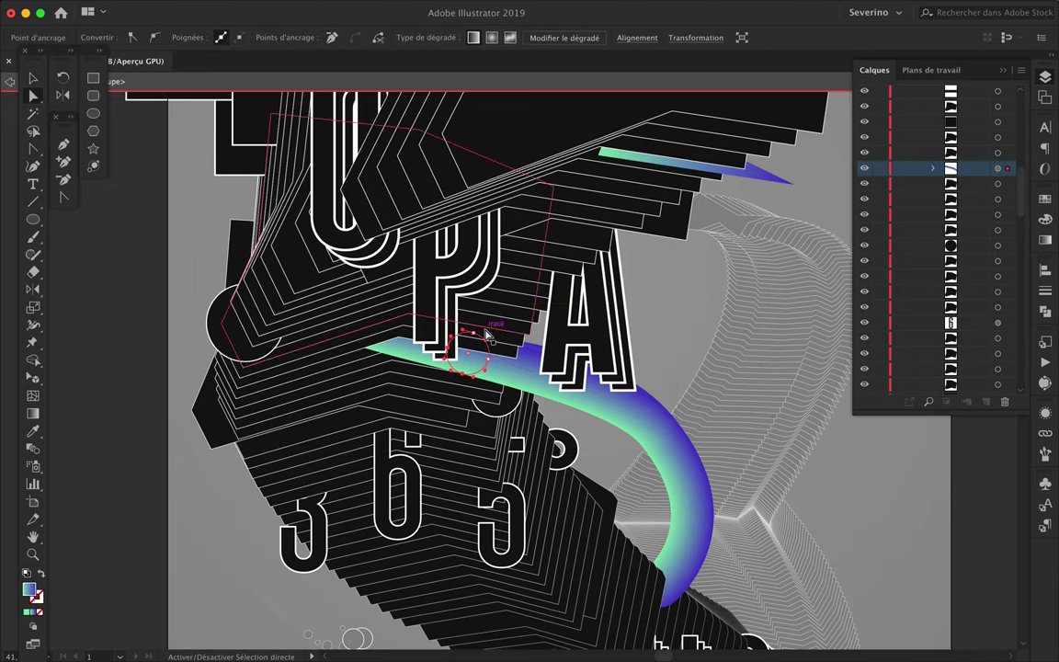
{"action": "left_click", "coordinate": [471, 358]}
{"action": "key", "text": "ctrl+y"}
{"action": "scroll", "coordinate": [521, 368], "scroll_direction": "up", "scroll_amount": 5}
{"action": "left_click", "coordinate": [505, 385]}
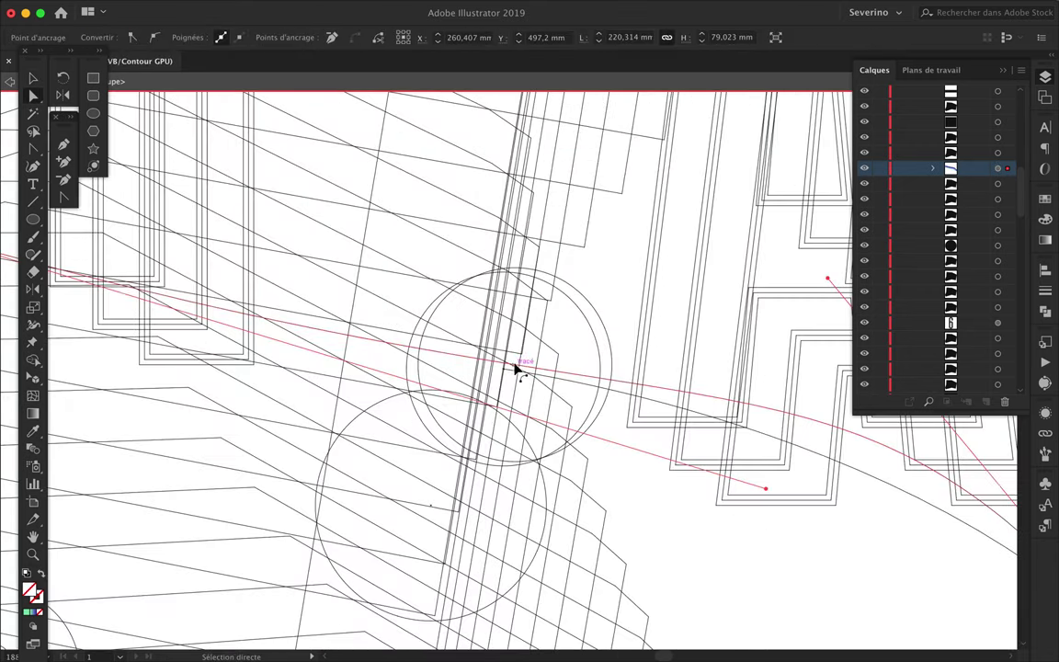
{"action": "key", "text": "ctrl+y"}
{"action": "scroll", "coordinate": [643, 423], "scroll_direction": "down", "scroll_amount": 4}
Move the tube's end circle left and select the spine anchor beneath it.
{"action": "left_click", "coordinate": [505, 443]}
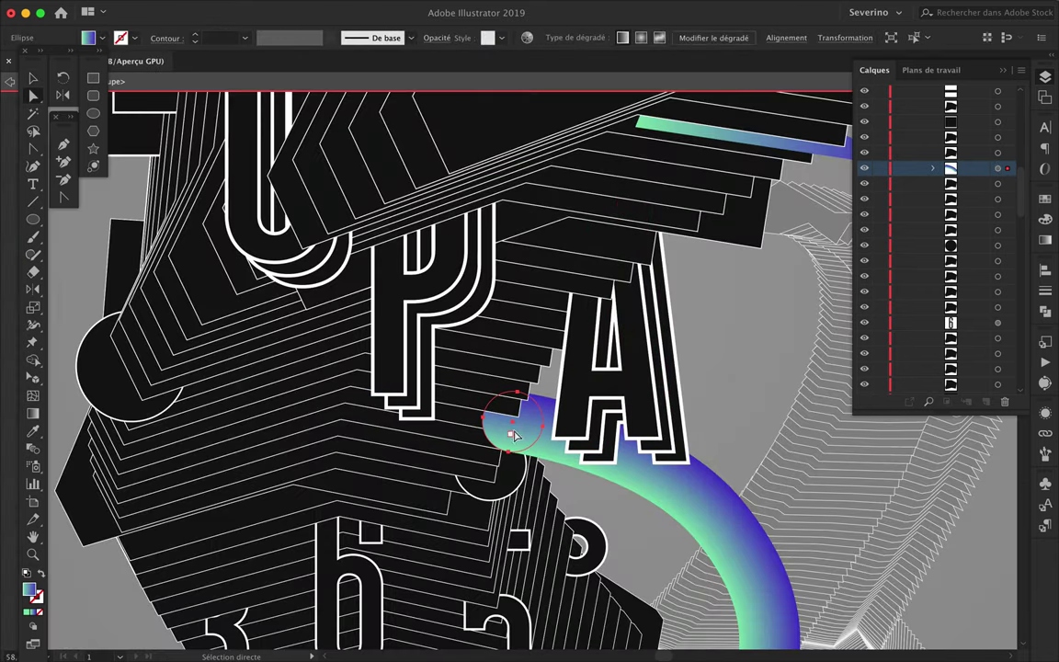
{"action": "left_click_drag", "start_coordinate": [489, 431], "coordinate": [424, 432]}
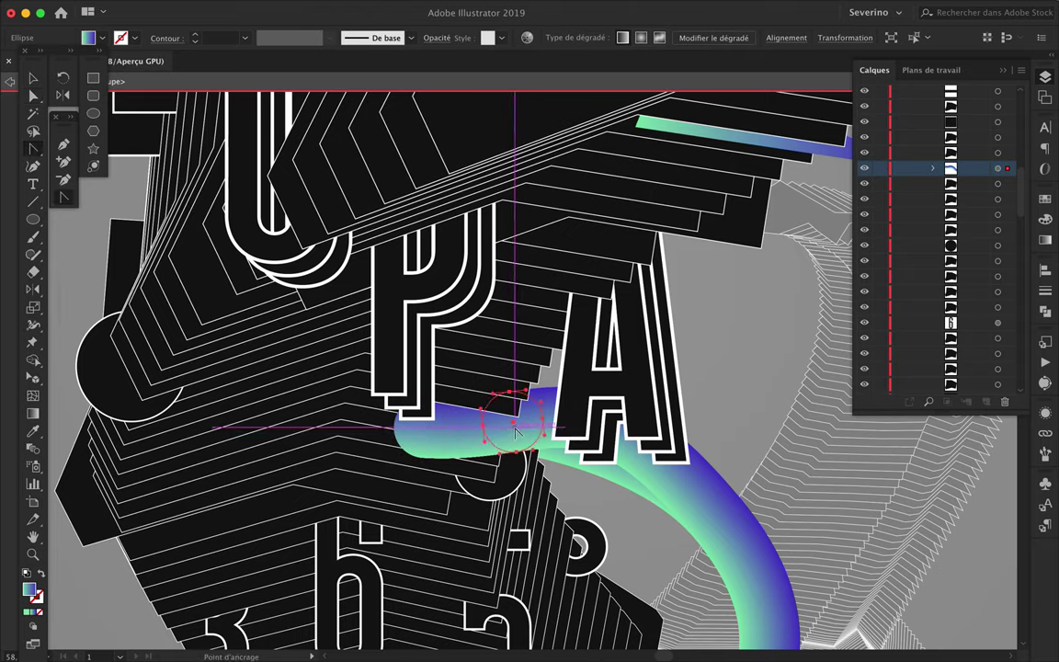
{"action": "key", "text": "a"}
{"action": "left_click", "coordinate": [517, 432]}
{"action": "key", "text": "v"}
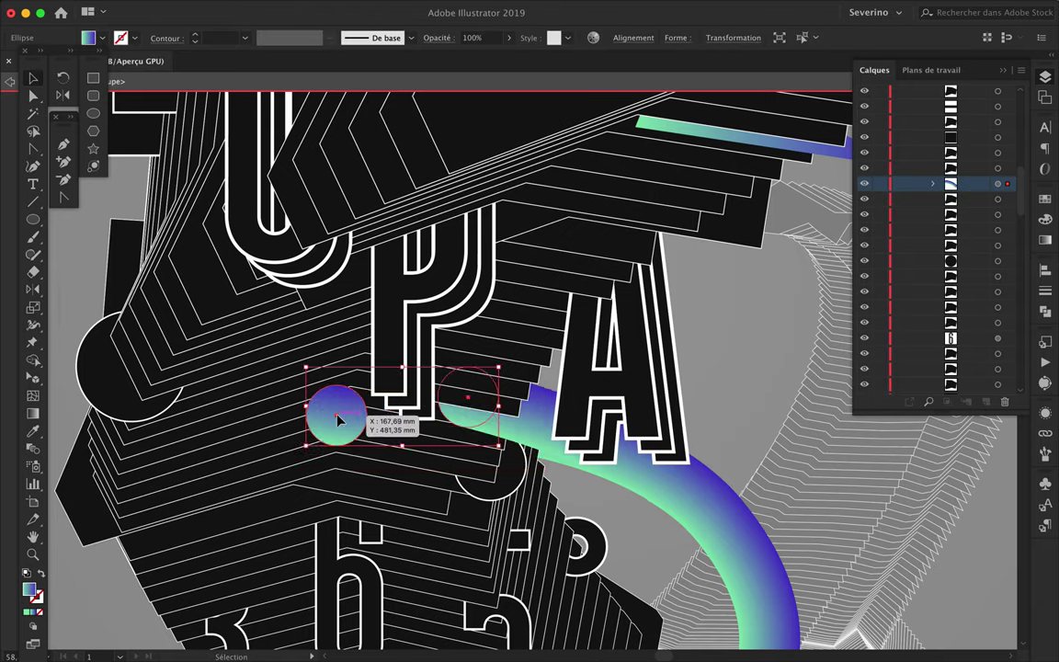
Blend a new gradient circle beneath the P into the tube and adjust the spine start.
{"action": "left_click_drag", "start_coordinate": [378, 436], "coordinate": [292, 360]}
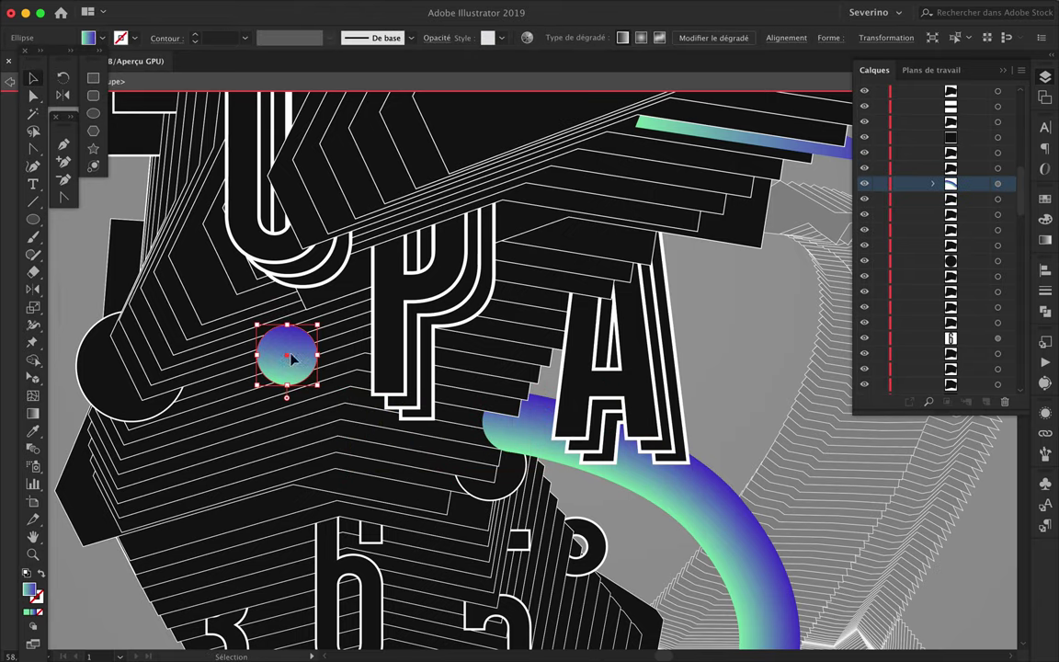
{"action": "key", "text": "v"}
{"action": "left_click", "coordinate": [506, 428], "text": "shift"}
{"action": "key", "text": "ctrl+alt+b"}
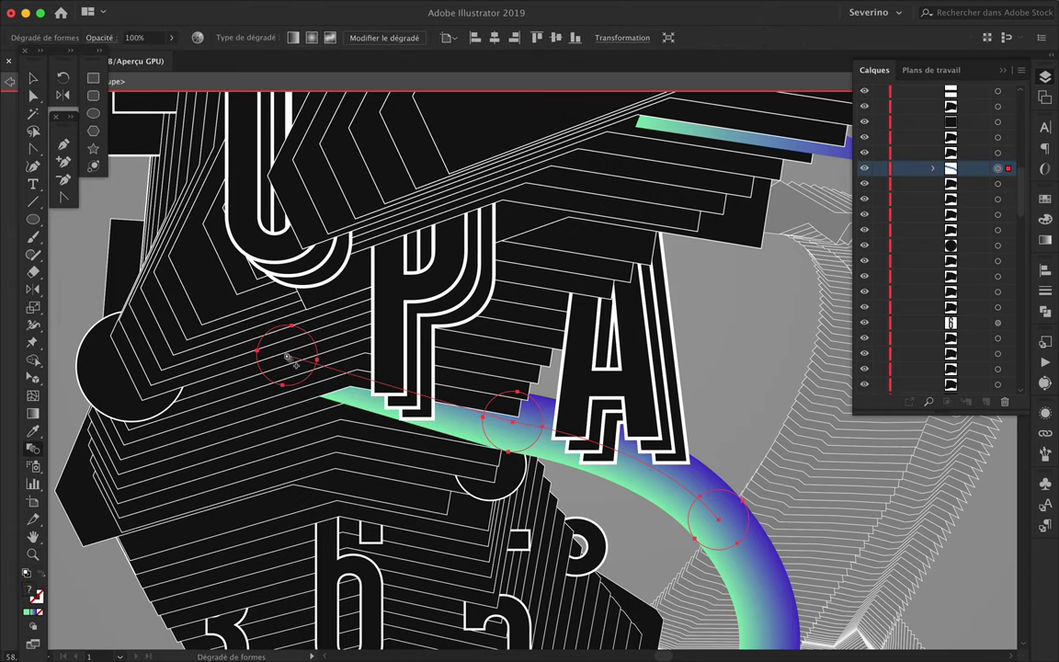
{"action": "left_click_drag", "start_coordinate": [288, 359], "coordinate": [309, 403]}
{"action": "key", "text": "ctrl+shift+a"}
{"action": "key", "text": "ctrl+0"}
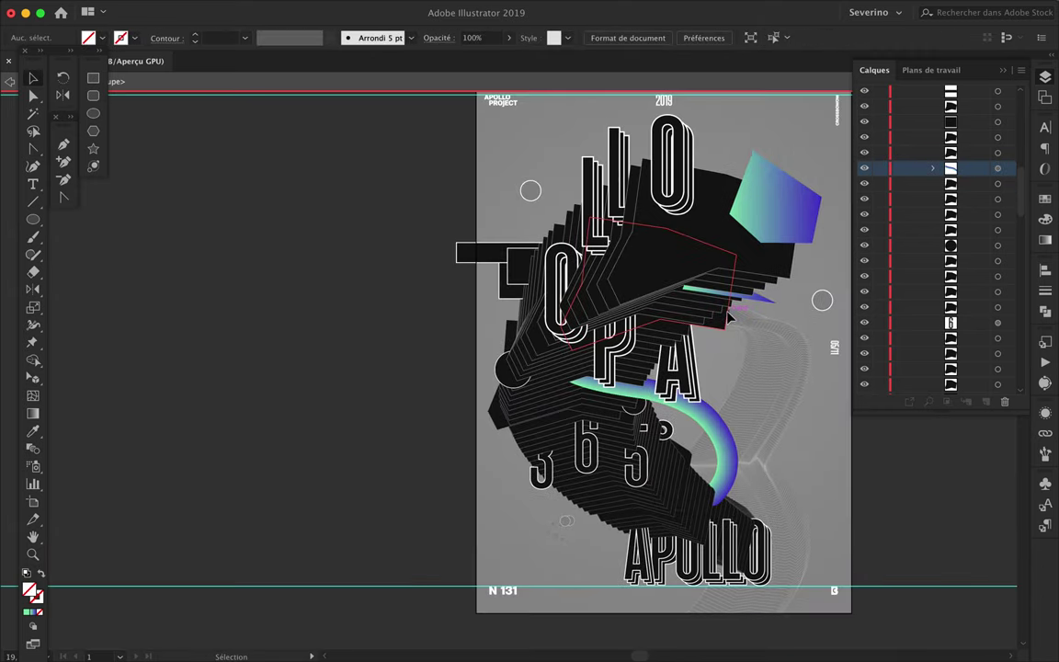
Select the upper-left gradient ribbon and restack it in the Layers panel.
{"action": "left_click", "coordinate": [469, 253]}
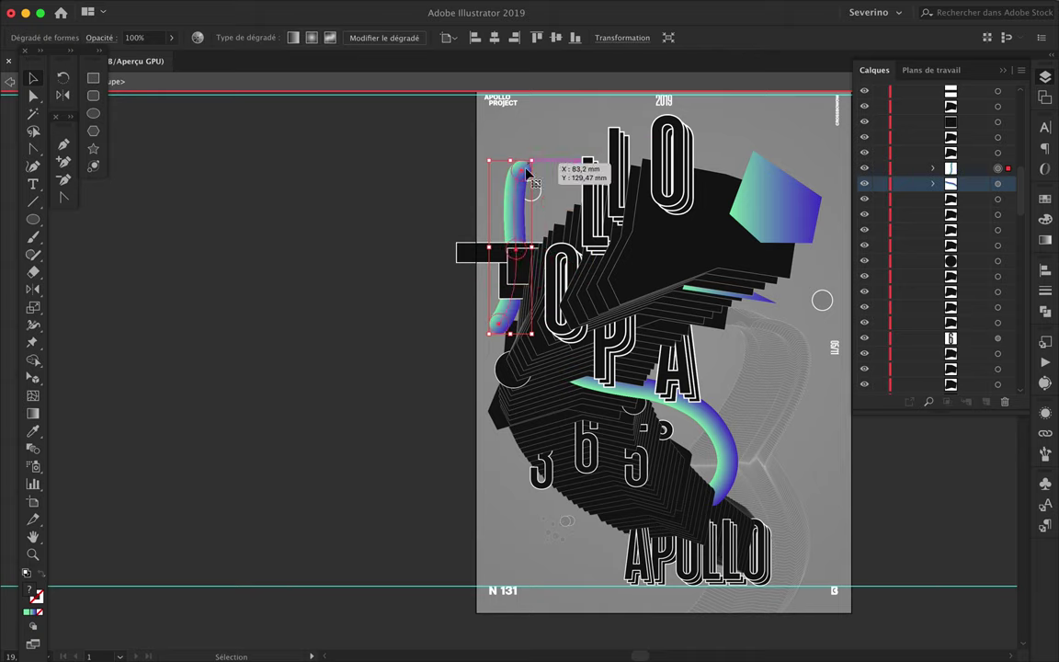
{"action": "key", "text": "ctrl+plus"}
{"action": "key", "text": "ctrl+minus"}
{"action": "mouse_move", "coordinate": [951, 183]}
{"action": "left_mouse_down"}
{"action": "mouse_move", "coordinate": [956, 120]}
{"action": "mouse_move", "coordinate": [970, 267]}
{"action": "left_mouse_up"}
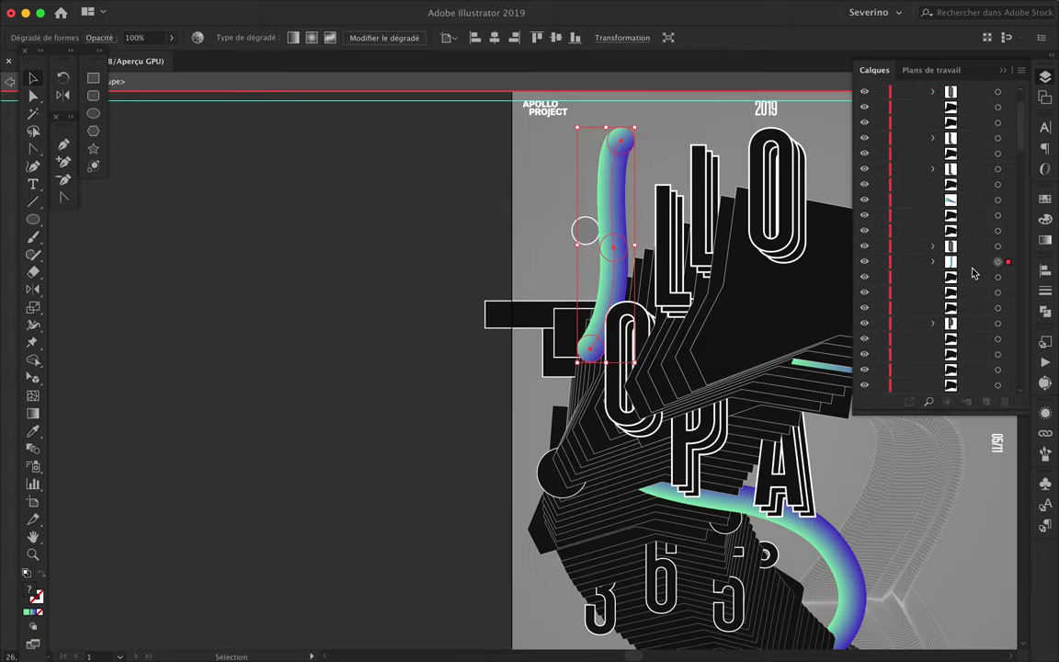
Drag the ribbon's spine anchors so its top bends into an arc toward the right.
{"action": "key", "text": "a"}
{"action": "left_click_drag", "start_coordinate": [593, 350], "coordinate": [616, 350]}
{"action": "left_click", "coordinate": [593, 264]}
{"action": "key", "text": "ctrl+plus"}
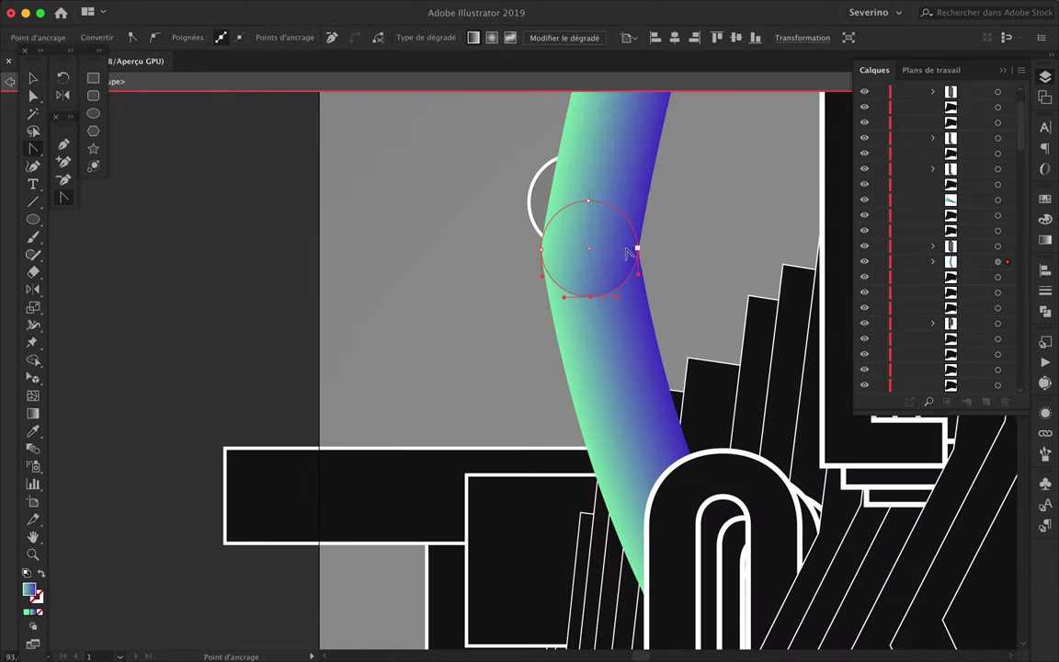
{"action": "key", "text": "a"}
{"action": "left_click", "coordinate": [590, 255]}
{"action": "key", "text": "a"}
{"action": "left_click", "coordinate": [590, 250]}
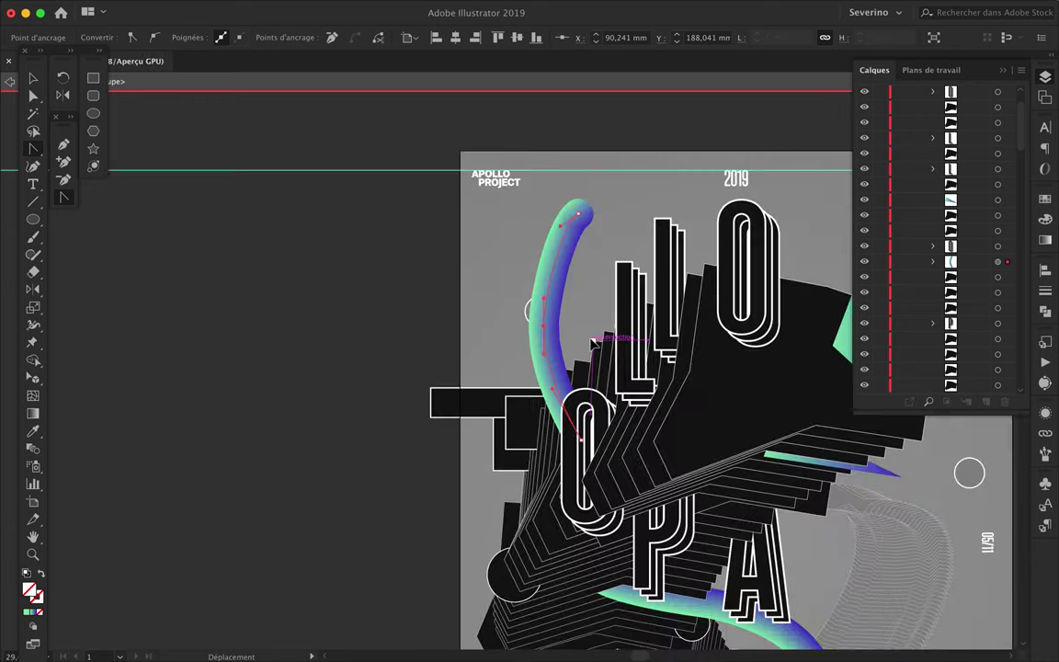
{"action": "scroll", "coordinate": [567, 225], "scroll_direction": "up", "scroll_amount": 5}
{"action": "mouse_move", "coordinate": [712, 257]}
{"action": "left_mouse_down"}
{"action": "mouse_move", "coordinate": [690, 260]}
{"action": "mouse_move", "coordinate": [629, 184]}
{"action": "left_mouse_up"}
Select the whole gradient arc and move it into the expanded group in Layers.
{"action": "key", "text": "v"}
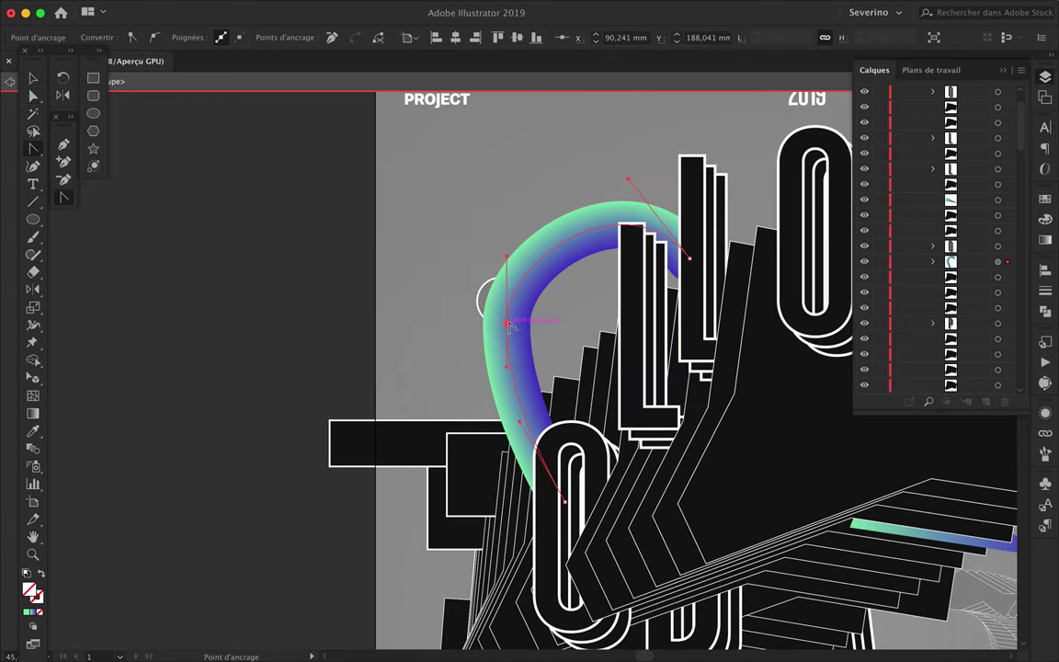
{"action": "left_click", "coordinate": [448, 363]}
{"action": "left_click", "coordinate": [496, 349]}
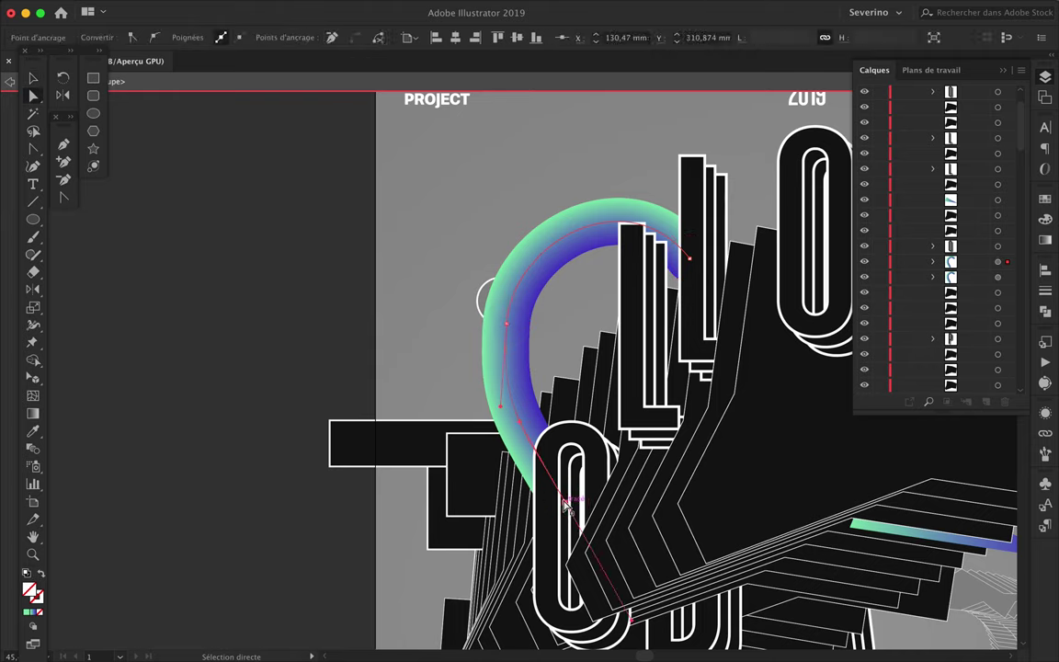
{"action": "scroll", "coordinate": [351, 384], "scroll_direction": "up", "scroll_amount": 5}
{"action": "scroll", "coordinate": [350, 383], "scroll_direction": "down", "scroll_amount": 5}
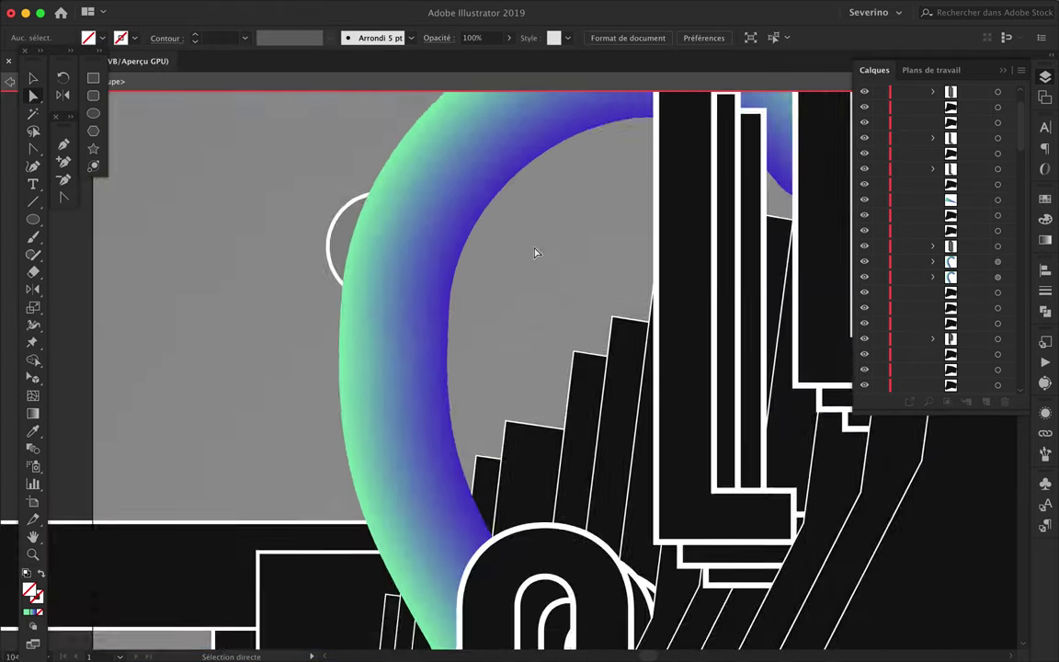
{"action": "scroll", "coordinate": [525, 265], "scroll_direction": "down", "scroll_amount": 2}
{"action": "left_click_drag", "start_coordinate": [951, 308], "coordinate": [941, 223]}
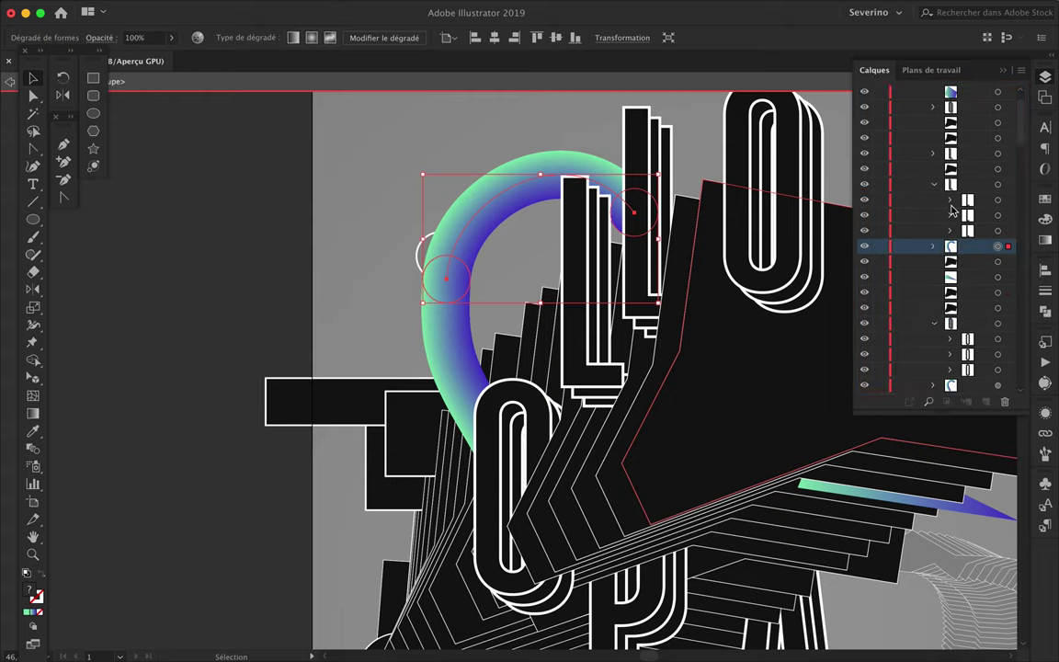
Drop the arc into the L letter's group, move it to its own row, then deselect.
{"action": "left_click", "coordinate": [950, 202]}
{"action": "left_click", "coordinate": [935, 278]}
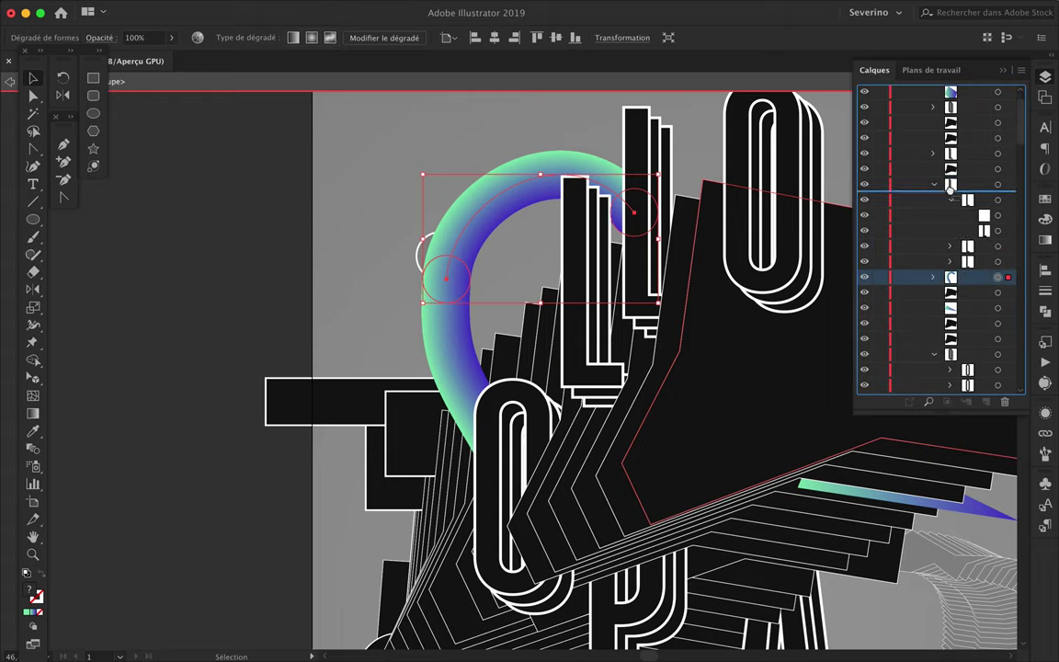
{"action": "left_click_drag", "start_coordinate": [950, 189], "coordinate": [951, 191]}
{"action": "left_click", "coordinate": [631, 225]}
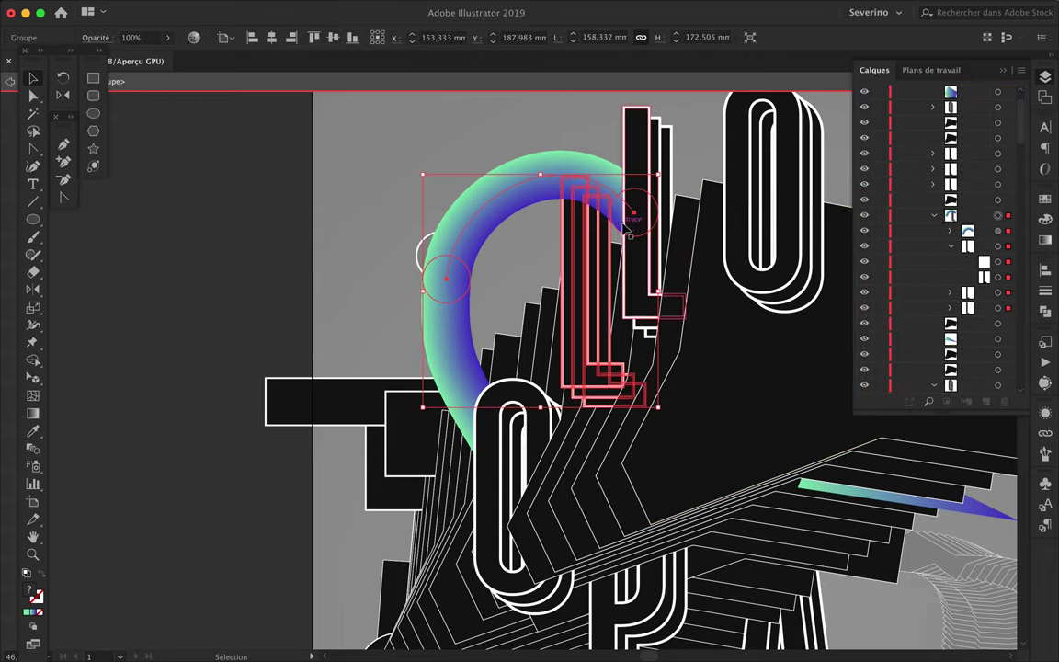
{"action": "left_click_drag", "start_coordinate": [951, 223], "coordinate": [967, 187]}
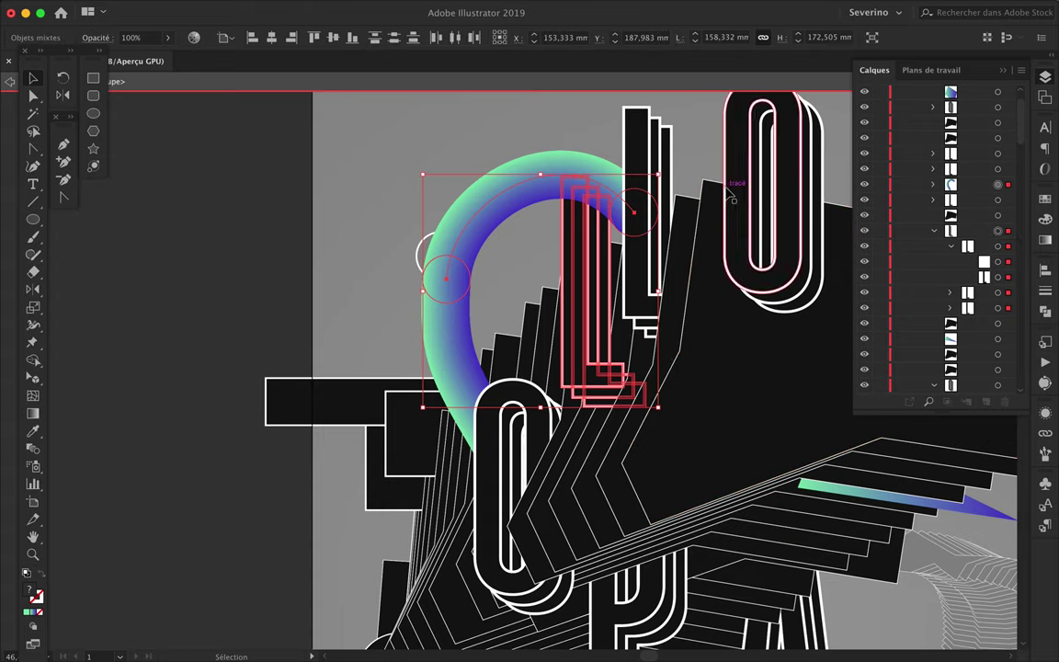
{"action": "key", "text": "ctrl+shift+a"}
{"action": "scroll", "coordinate": [704, 299], "scroll_direction": "down", "scroll_amount": 2}
{"action": "scroll", "coordinate": [710, 294], "scroll_direction": "down", "scroll_amount": 2}
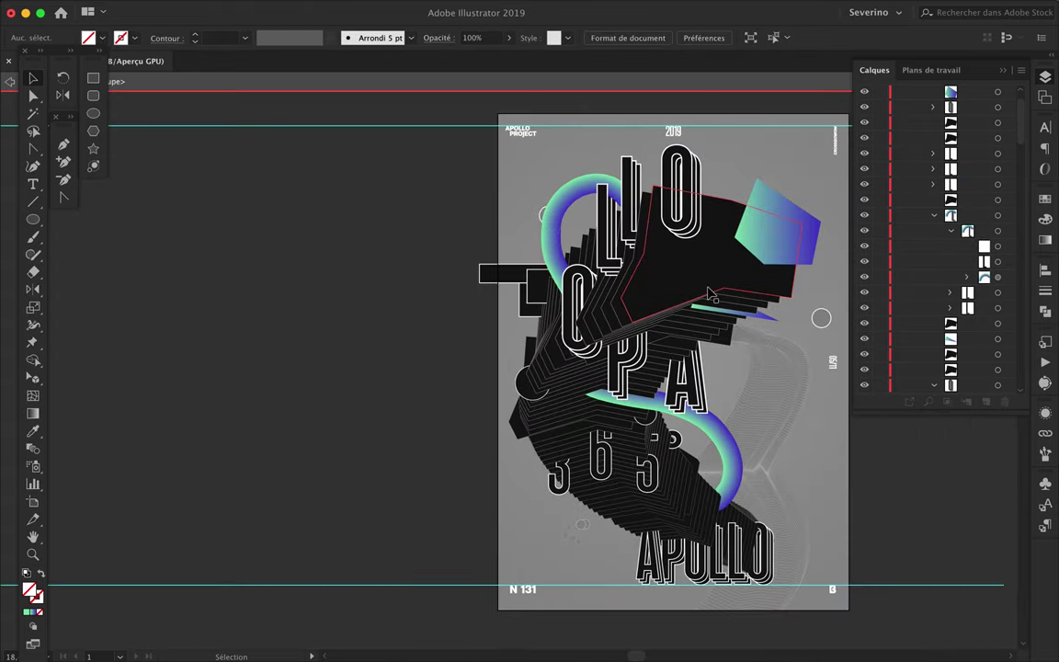
{"action": "scroll", "coordinate": [710, 294], "scroll_direction": "up", "scroll_amount": 2}
{"action": "scroll", "coordinate": [688, 331], "scroll_direction": "up", "scroll_amount": 2}
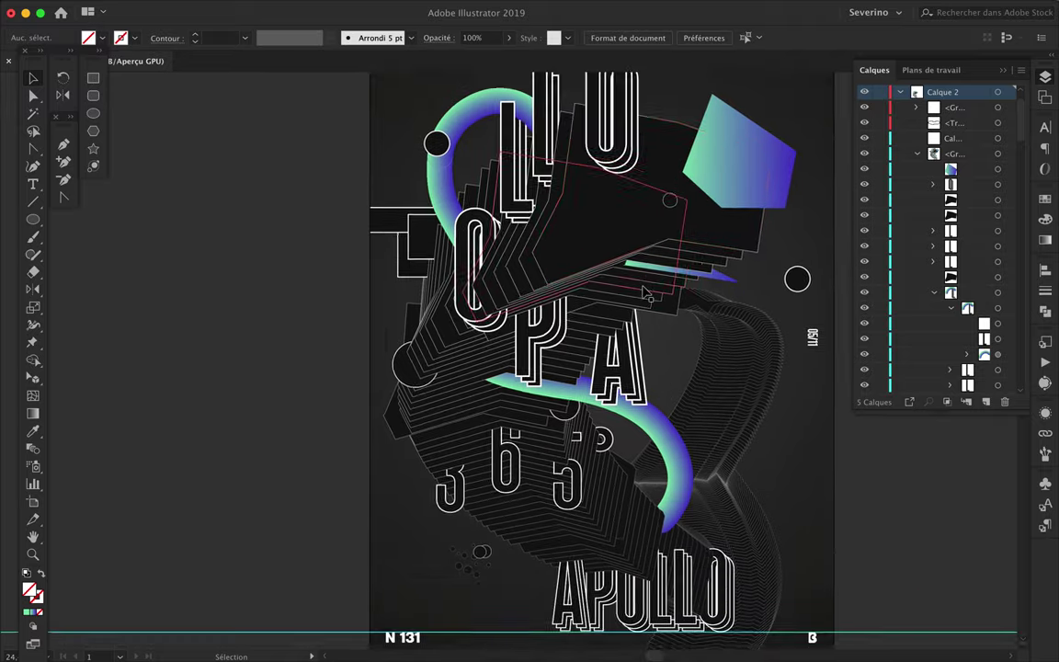
Nudge the 6 slightly right and give it the green-blue gradient fill.
{"action": "scroll", "coordinate": [528, 448], "scroll_direction": "up", "scroll_amount": 2}
{"action": "double_click", "coordinate": [528, 448]}
{"action": "left_click_drag", "start_coordinate": [528, 448], "coordinate": [537, 449]}
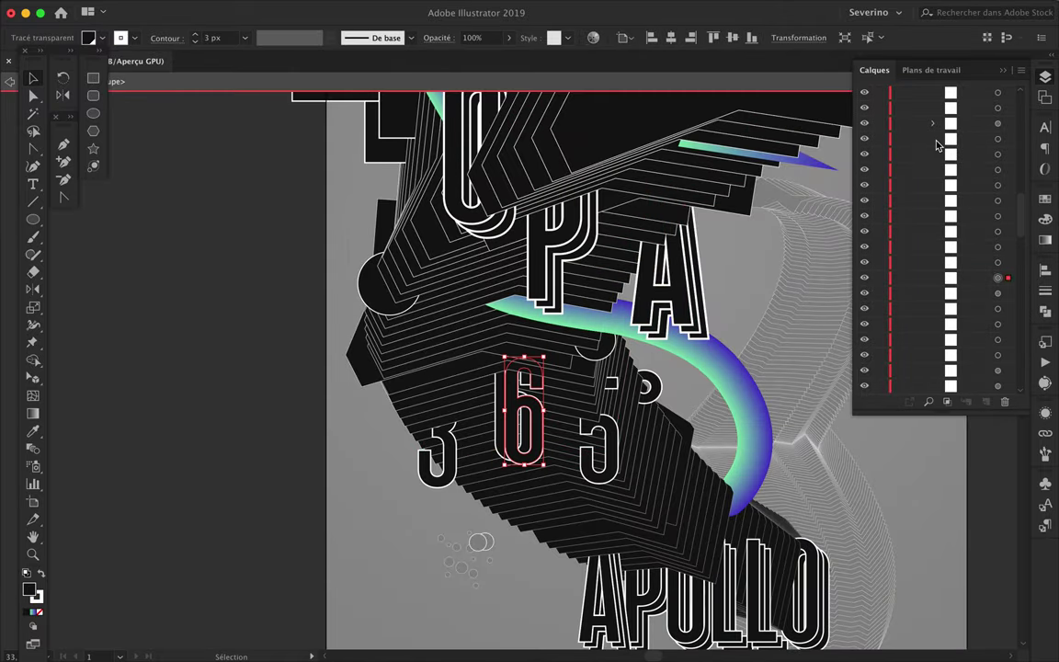
{"action": "left_click", "coordinate": [29, 611]}
{"action": "left_click", "coordinate": [34, 611]}
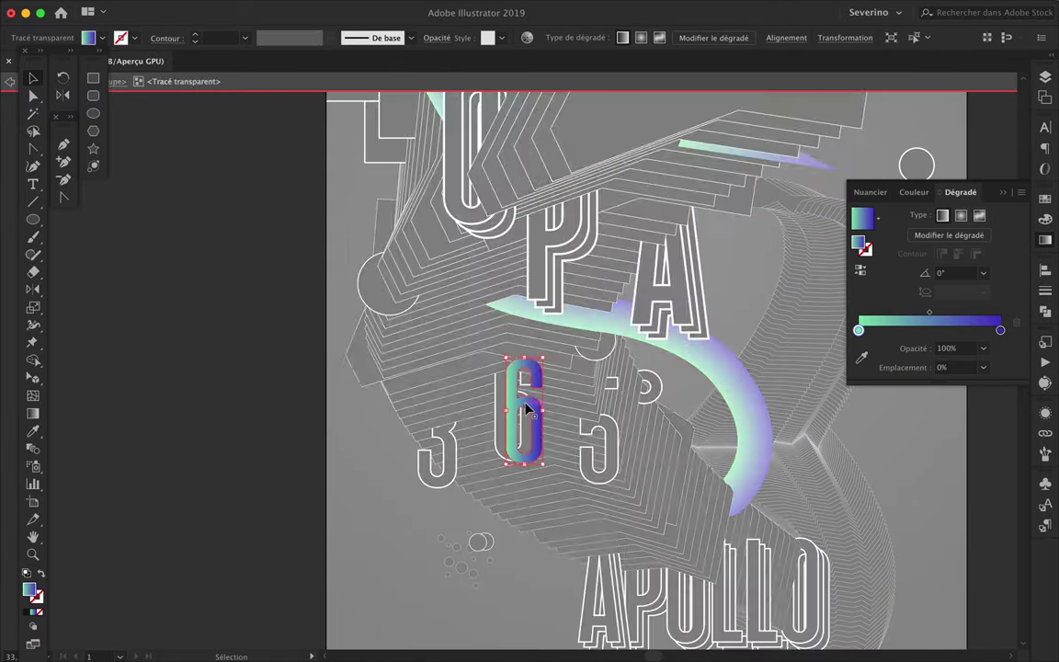
{"action": "key", "text": "Escape"}
{"action": "double_click", "coordinate": [540, 419]}
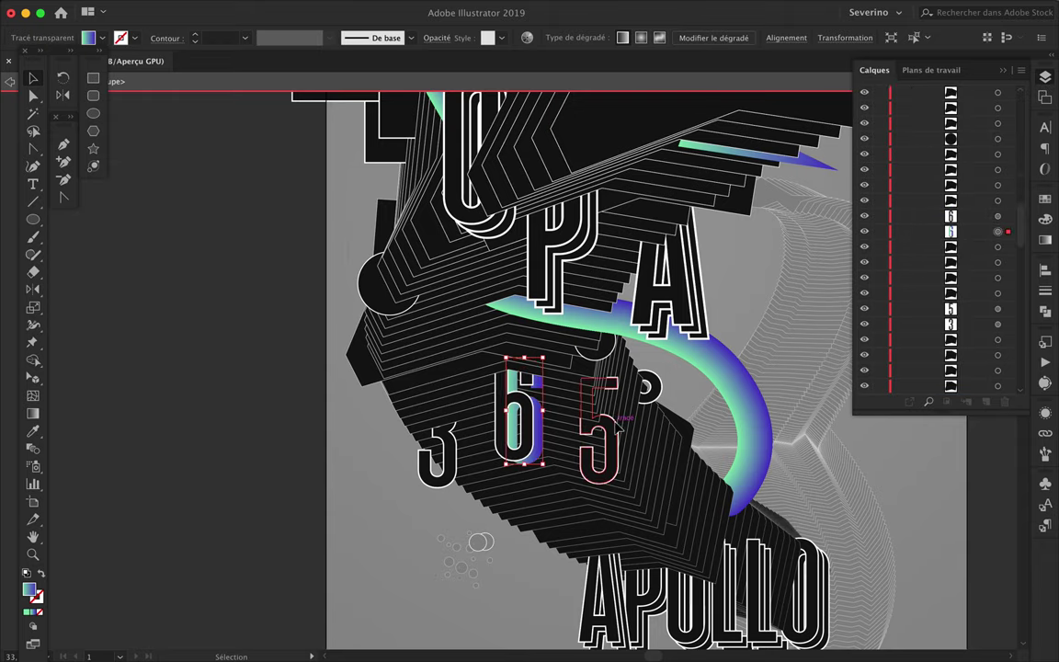
{"action": "left_click", "coordinate": [524, 492]}
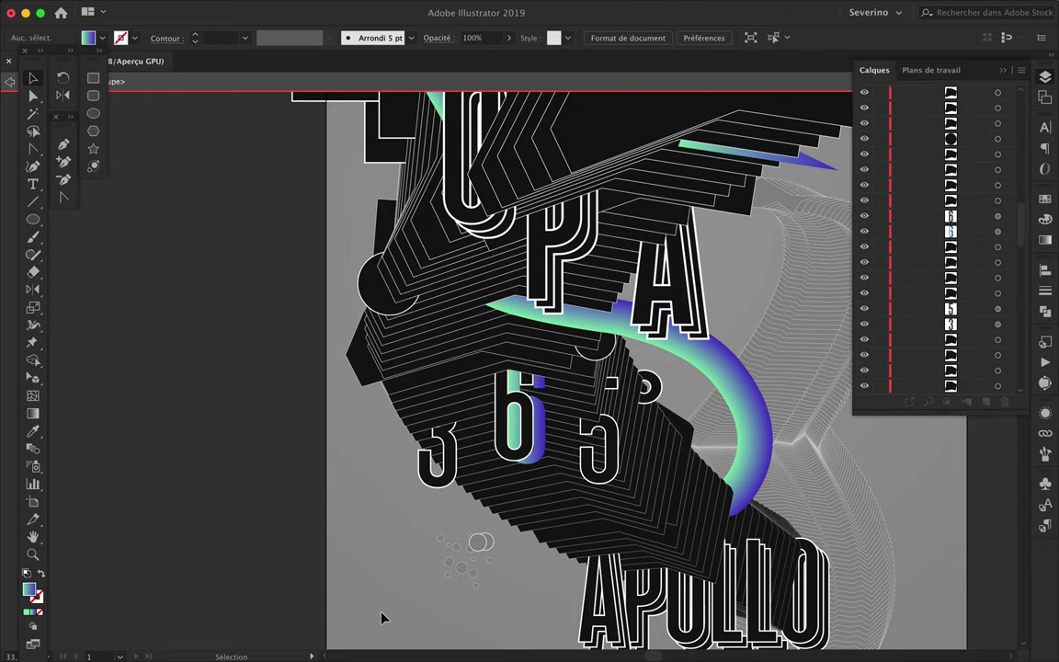
Apply the green-blue gradient to a path on the large black shape.
{"action": "scroll", "coordinate": [549, 447], "scroll_direction": "up", "scroll_amount": 5}
{"action": "left_click", "coordinate": [636, 431]}
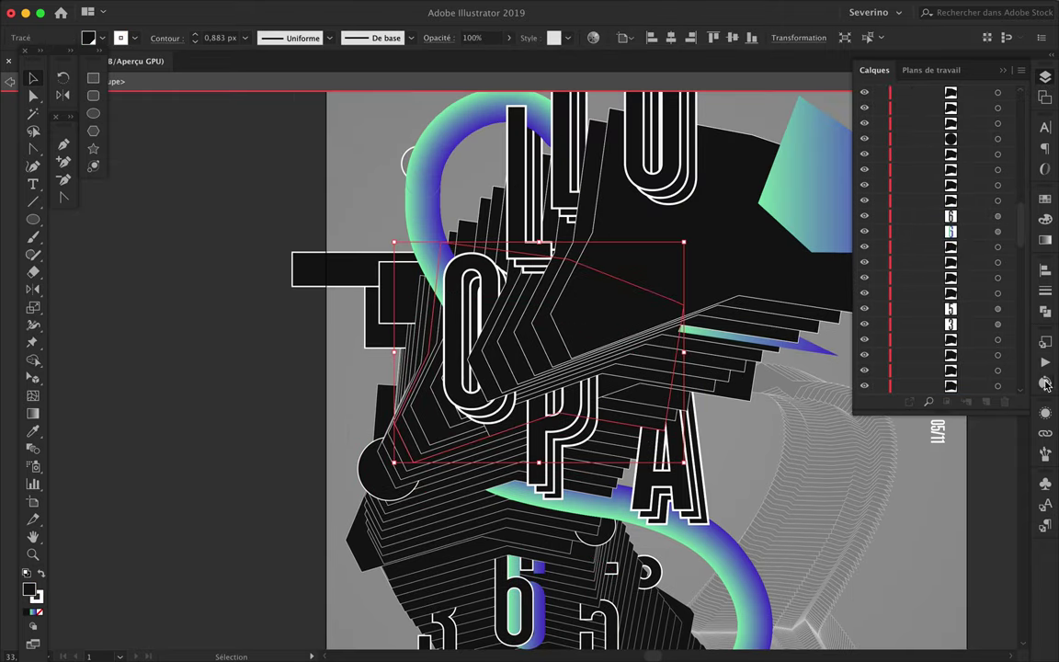
{"action": "left_click", "coordinate": [1045, 198]}
{"action": "left_click", "coordinate": [1045, 239]}
{"action": "left_click", "coordinate": [929, 304]}
{"action": "left_click", "coordinate": [705, 384]}
Select the slice objects, then the new gradient polygon on the black shape.
{"action": "scroll", "coordinate": [602, 394], "scroll_direction": "down", "scroll_amount": 8}
{"action": "left_click", "coordinate": [602, 393]}
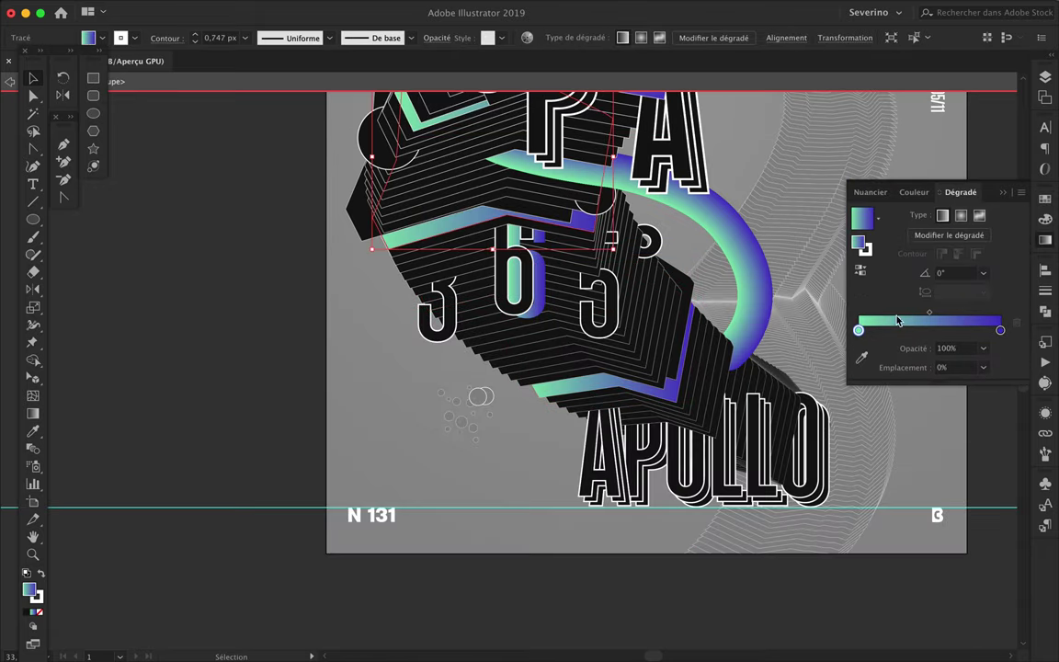
{"action": "scroll", "coordinate": [736, 324], "scroll_direction": "up", "scroll_amount": 6}
{"action": "scroll", "coordinate": [736, 324], "scroll_direction": "down", "scroll_amount": 4}
{"action": "left_click", "coordinate": [769, 496]}
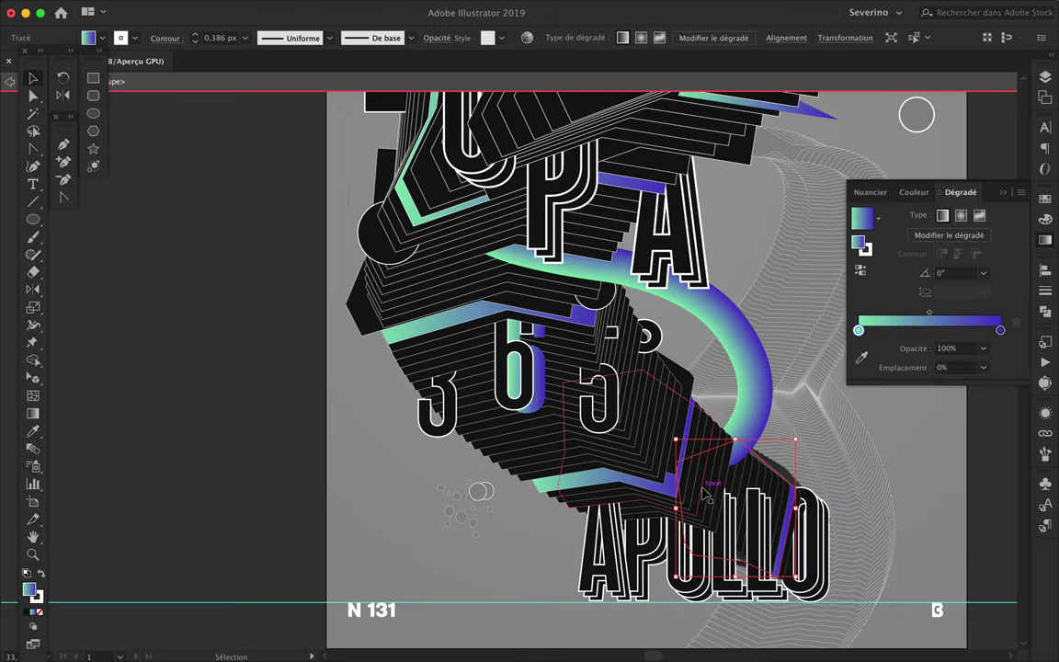
{"action": "left_click", "coordinate": [875, 422]}
{"action": "scroll", "coordinate": [875, 422], "scroll_direction": "up", "scroll_amount": 5}
{"action": "left_click", "coordinate": [634, 350]}
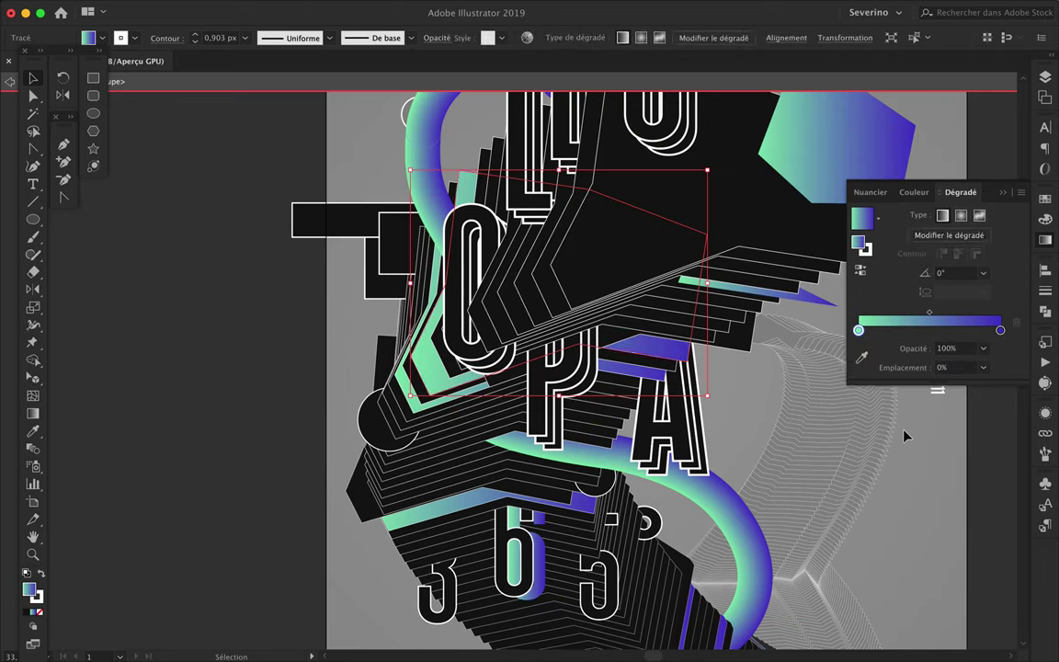
{"action": "scroll", "coordinate": [791, 421], "scroll_direction": "down", "scroll_amount": 2}
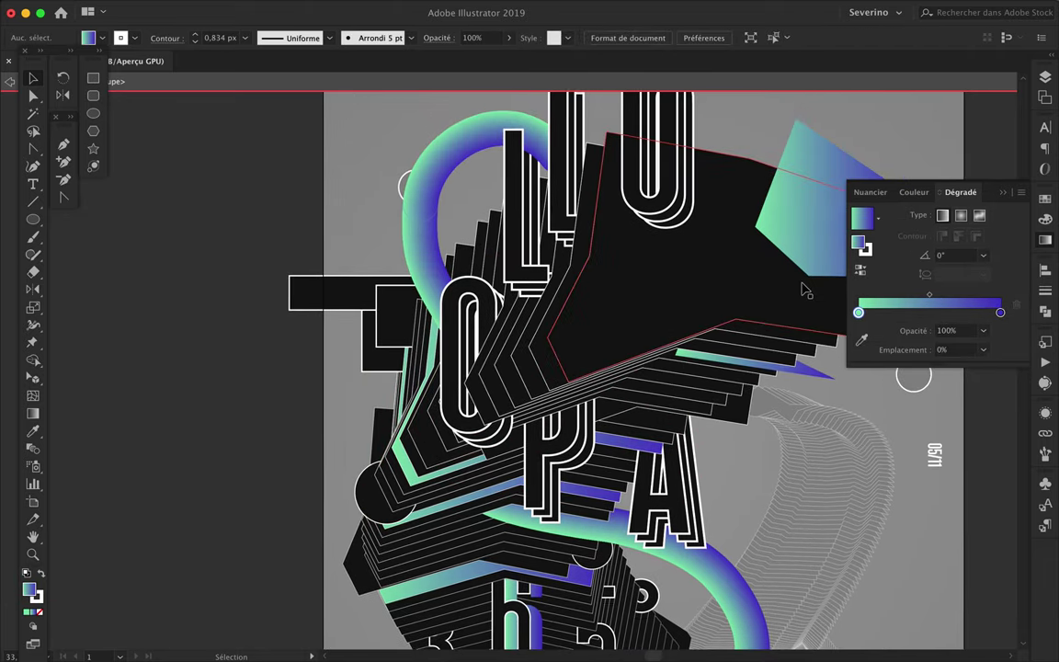
{"action": "scroll", "coordinate": [745, 276], "scroll_direction": "down", "scroll_amount": 2}
{"action": "left_click", "coordinate": [737, 248]}
{"action": "scroll", "coordinate": [724, 302], "scroll_direction": "down", "scroll_amount": 2}
{"action": "key", "text": "a"}
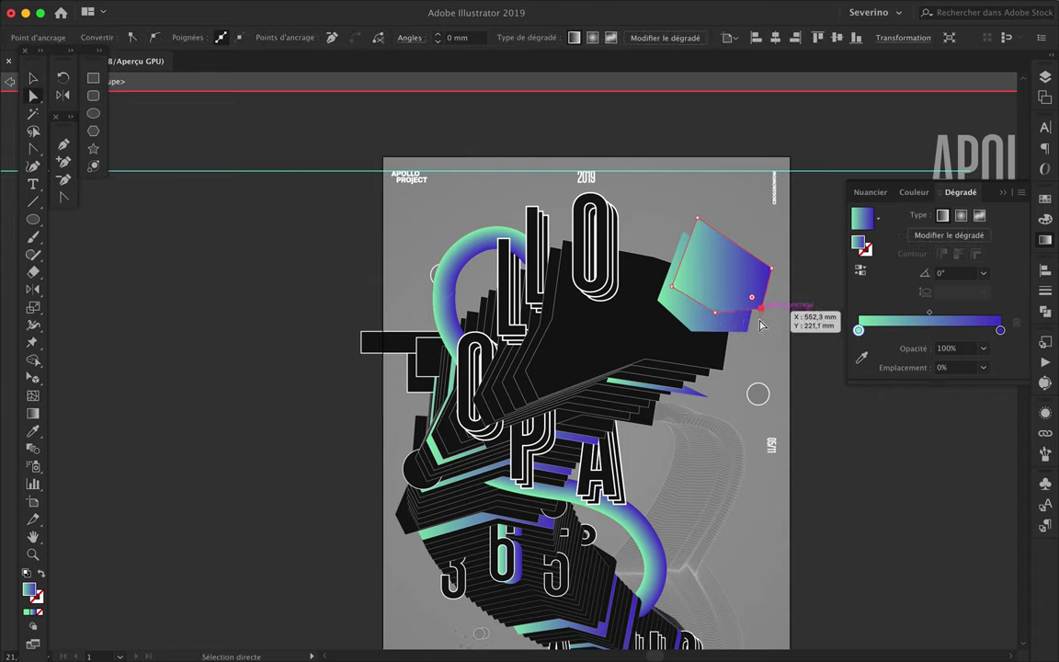
Reshape and scale copies of the gradient polygon into smaller pentagons, adding one at the upper right.
{"action": "left_click_drag", "start_coordinate": [763, 275], "coordinate": [754, 265]}
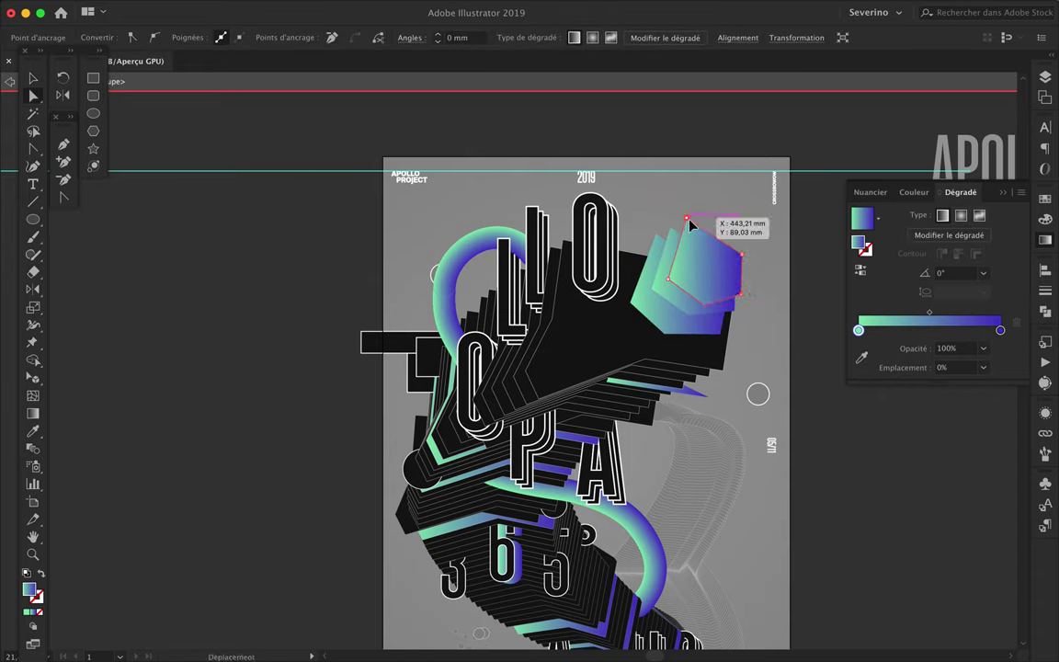
{"action": "key", "text": "v"}
{"action": "mouse_move", "coordinate": [761, 264]}
{"action": "left_mouse_down"}
{"action": "mouse_move", "coordinate": [788, 311]}
{"action": "mouse_move", "coordinate": [777, 299]}
{"action": "left_mouse_up"}
{"action": "scroll", "coordinate": [736, 257], "scroll_direction": "up", "scroll_amount": 2}
{"action": "key", "text": "a"}
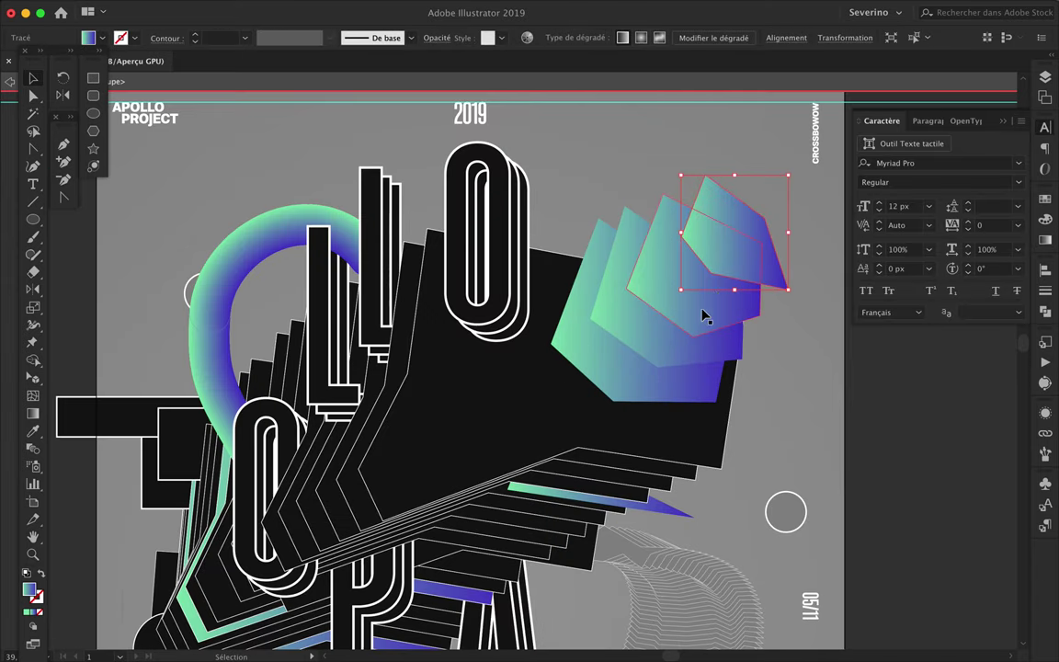
{"action": "left_click_drag", "start_coordinate": [767, 223], "coordinate": [745, 262]}
{"action": "left_click_drag", "start_coordinate": [747, 179], "coordinate": [746, 177]}
{"action": "key", "text": "v"}
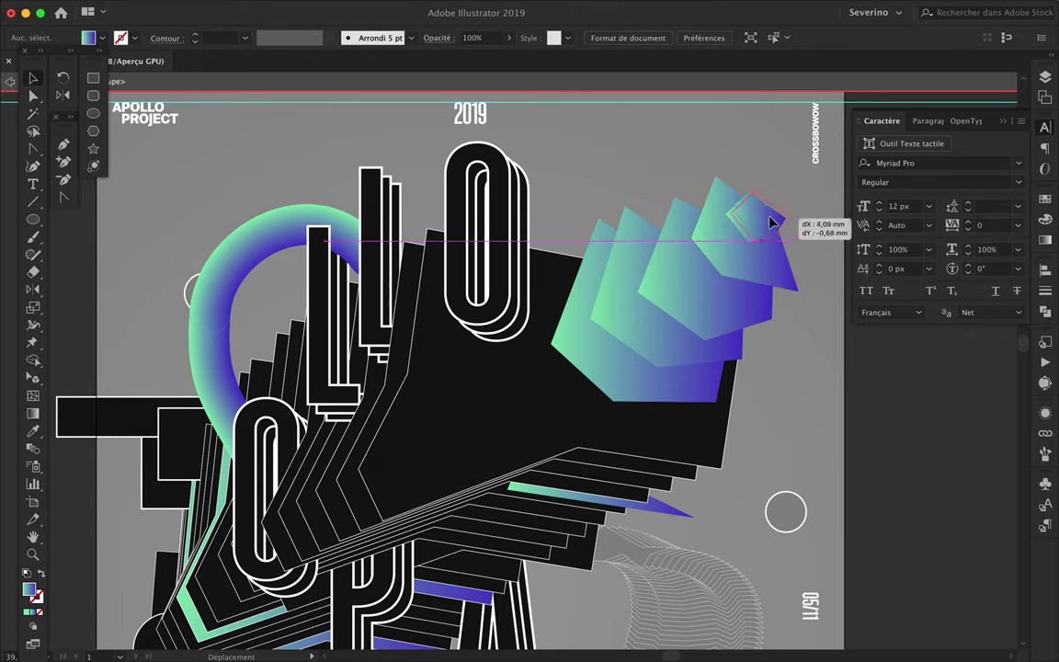
{"action": "left_click_drag", "start_coordinate": [770, 217], "coordinate": [780, 272]}
{"action": "left_click", "coordinate": [761, 179]}
{"action": "left_click_drag", "start_coordinate": [661, 262], "coordinate": [765, 280]}
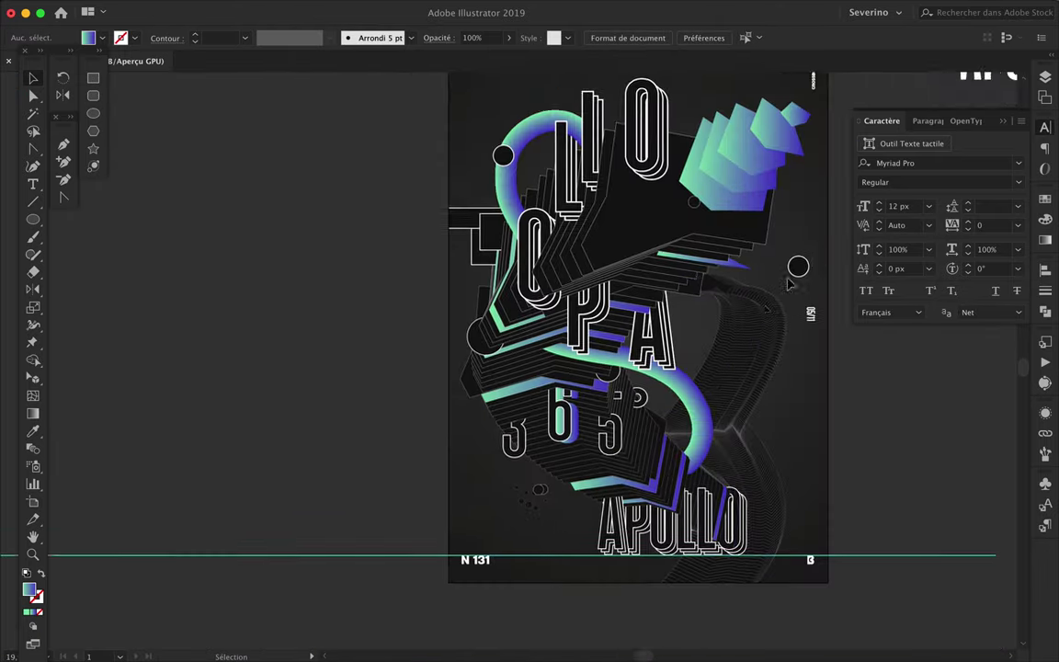
Hide the guides and make the small circle white, no stroke, behind the black circle.
{"action": "left_click", "coordinate": [444, 8]}
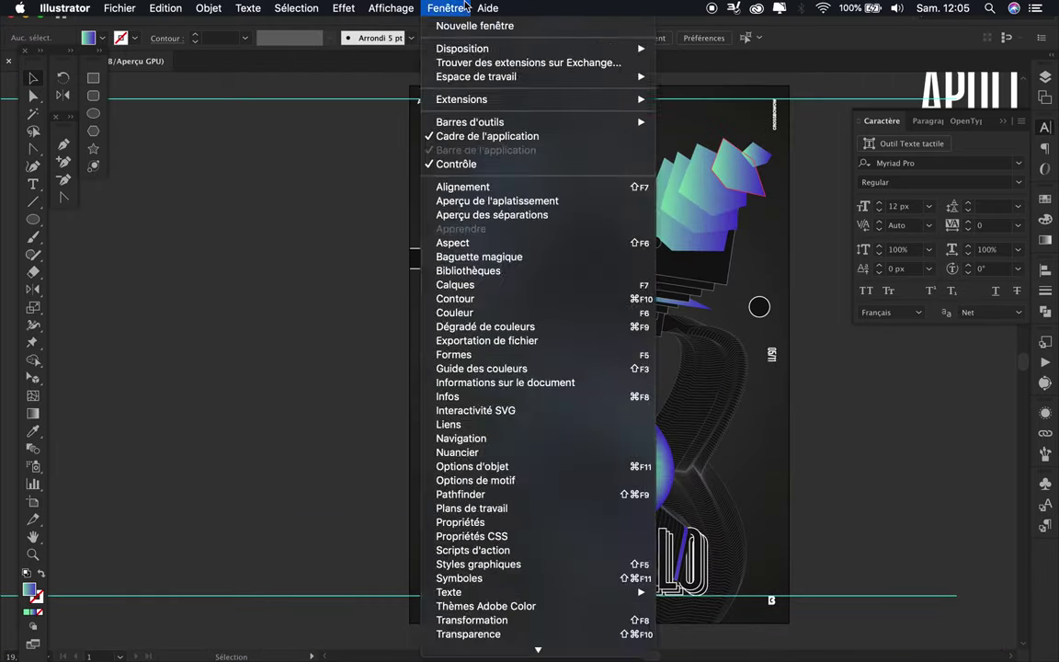
{"action": "left_click", "coordinate": [732, 505]}
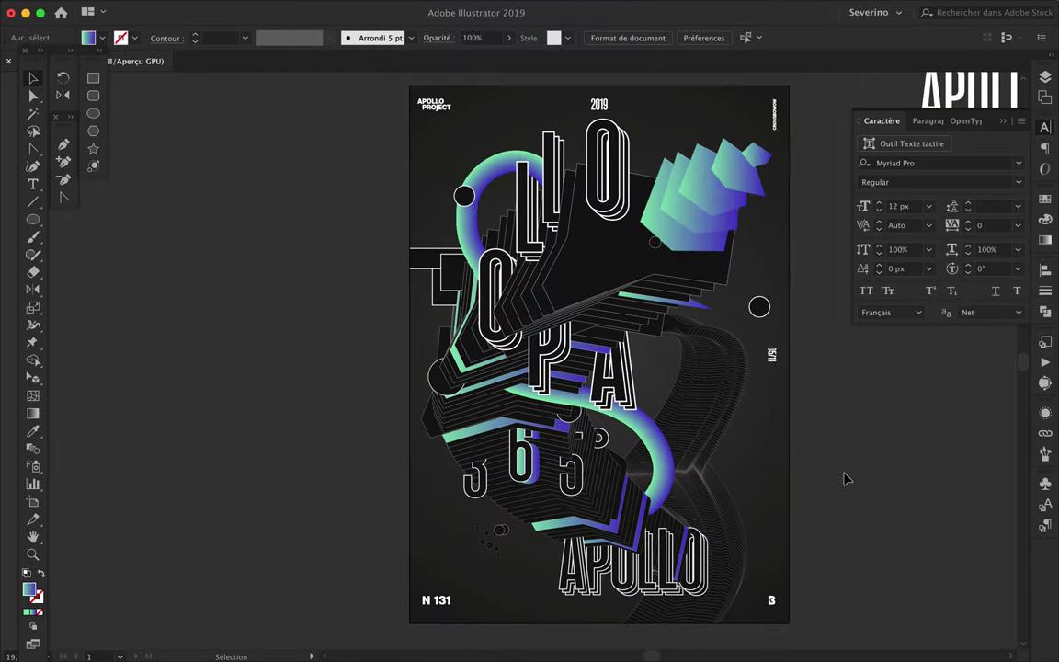
{"action": "scroll", "coordinate": [800, 458], "scroll_direction": "up", "scroll_amount": 3}
{"action": "scroll", "coordinate": [759, 296], "scroll_direction": "up", "scroll_amount": 3}
{"action": "key", "text": "shift+x"}
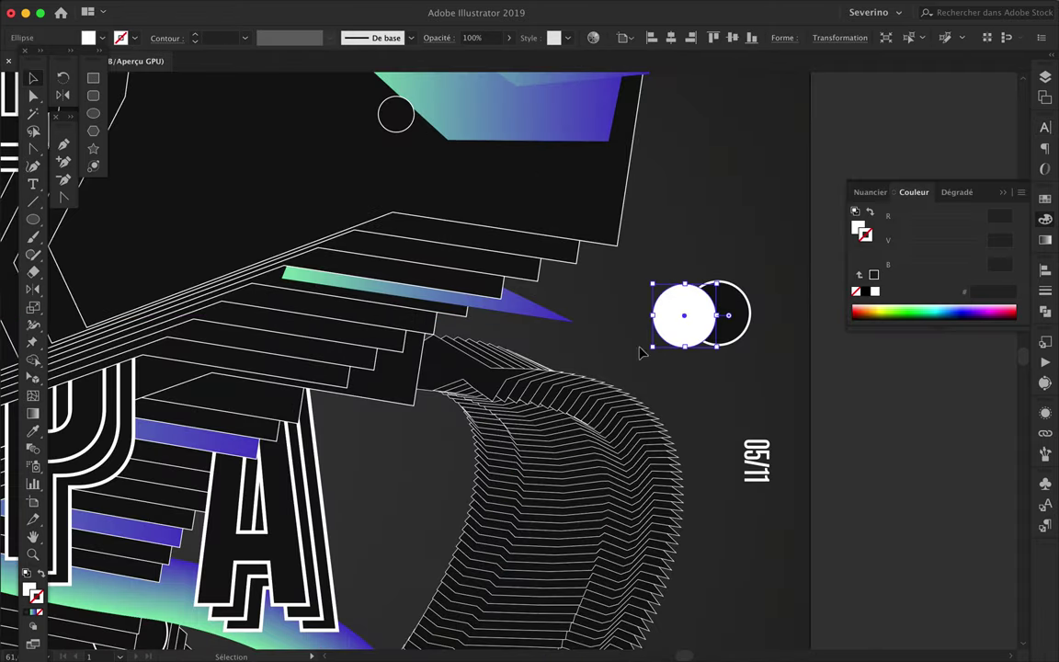
{"action": "right_click", "coordinate": [697, 321]}
{"action": "left_click", "coordinate": [542, 570]}
Copy the white dot beside the big black circle and place a dot-cluster copy beside the A.
{"action": "left_click_drag", "start_coordinate": [709, 332], "coordinate": [690, 275]}
{"action": "scroll", "coordinate": [664, 250], "scroll_direction": "down", "scroll_amount": 3}
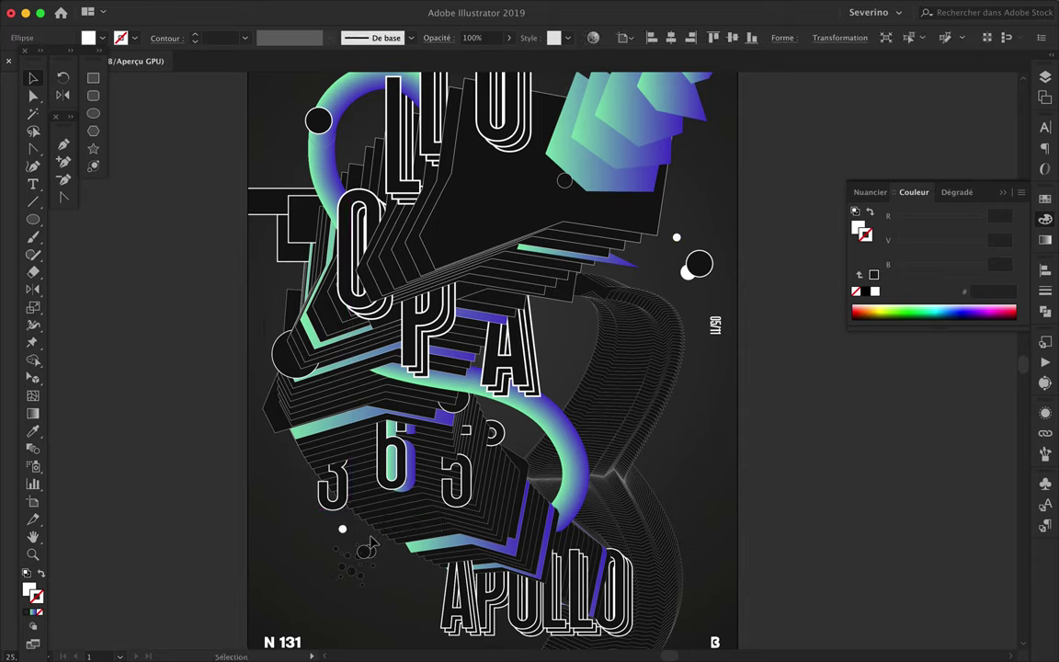
{"action": "left_click_drag", "start_coordinate": [356, 156], "coordinate": [359, 117]}
{"action": "scroll", "coordinate": [432, 230], "scroll_direction": "up", "scroll_amount": 3}
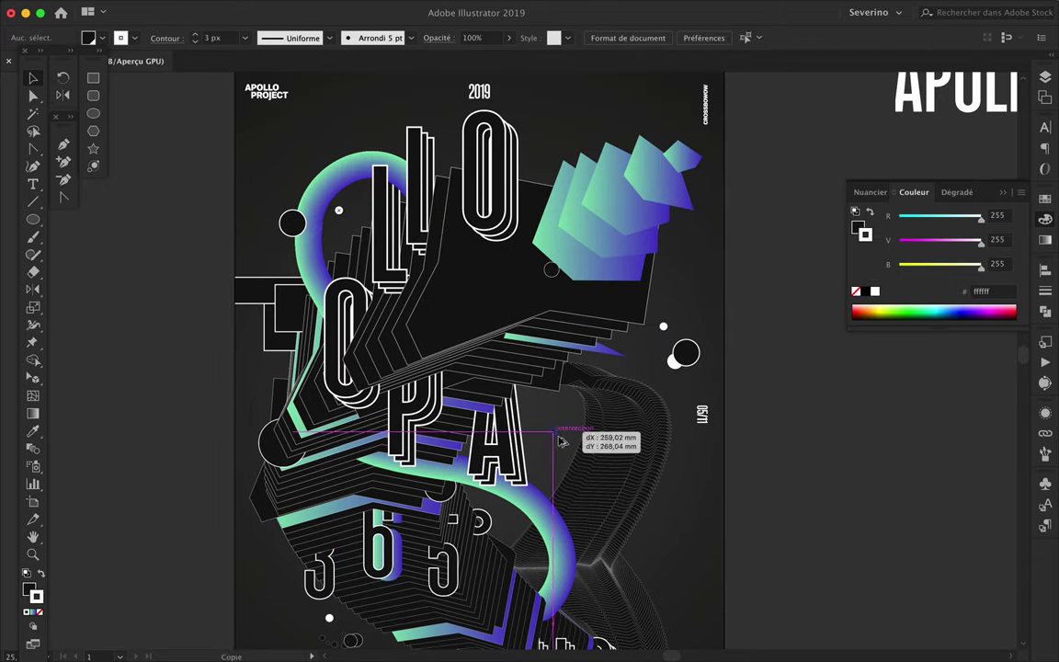
{"action": "key", "text": "l"}
{"action": "left_click_drag", "start_coordinate": [556, 436], "coordinate": [567, 444]}
{"action": "right_click", "coordinate": [588, 467]}
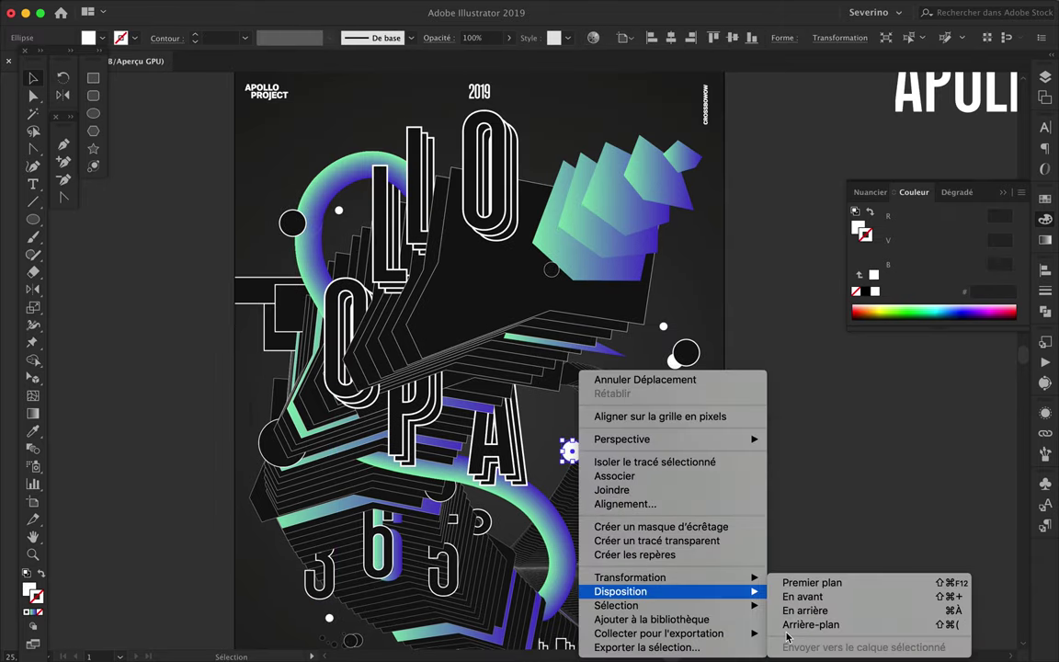
{"action": "left_click", "coordinate": [790, 609]}
{"action": "double_click", "coordinate": [517, 418]}
Apply the green-to-blue gradient to the P's inner shapes.
{"action": "scroll", "coordinate": [517, 419], "scroll_direction": "up", "scroll_amount": 5}
{"action": "key", "text": "ctrl+shift+F9"}
{"action": "left_click", "coordinate": [33, 611]}
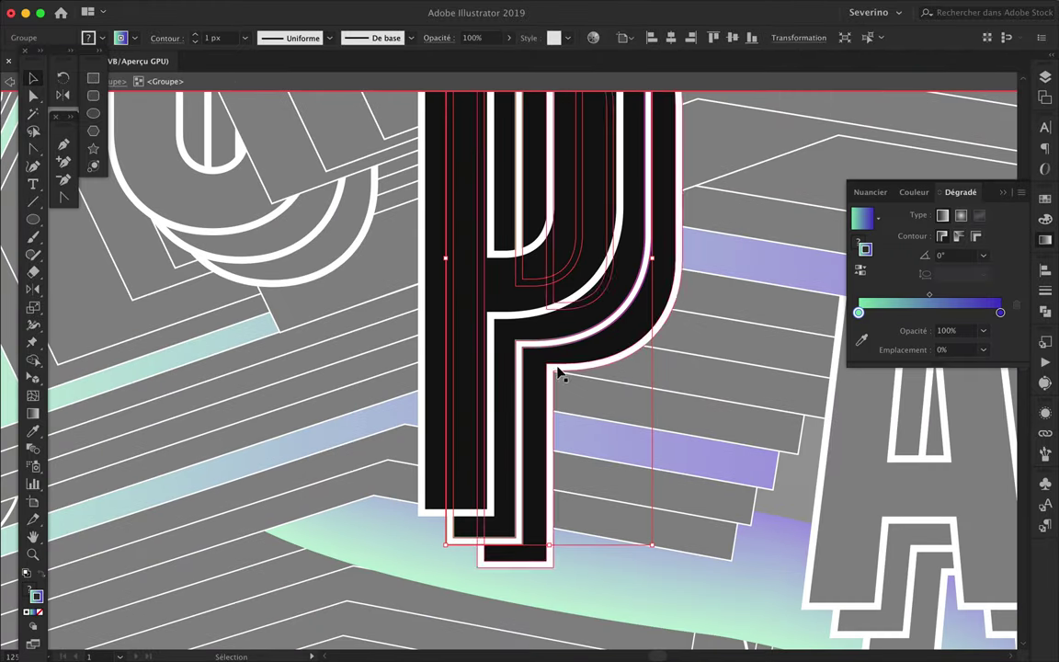
{"action": "left_click", "coordinate": [802, 315]}
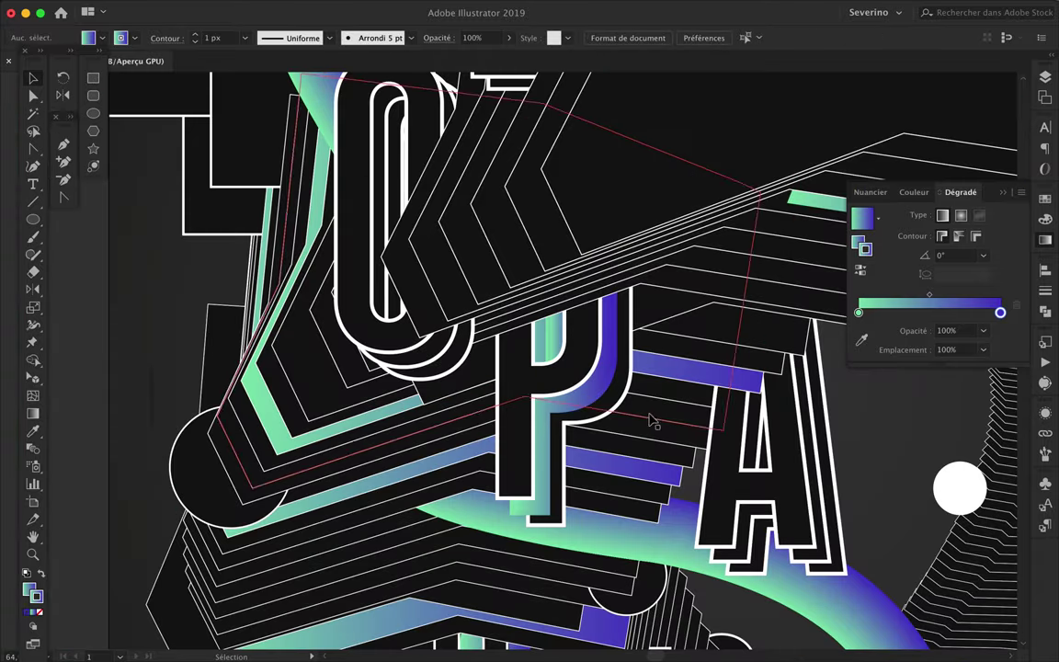
{"action": "scroll", "coordinate": [650, 420], "scroll_direction": "down", "scroll_amount": 3}
{"action": "scroll", "coordinate": [414, 354], "scroll_direction": "up", "scroll_amount": 5}
Move the slice path's anchors left and down to form a triangle.
{"action": "double_click", "coordinate": [412, 405]}
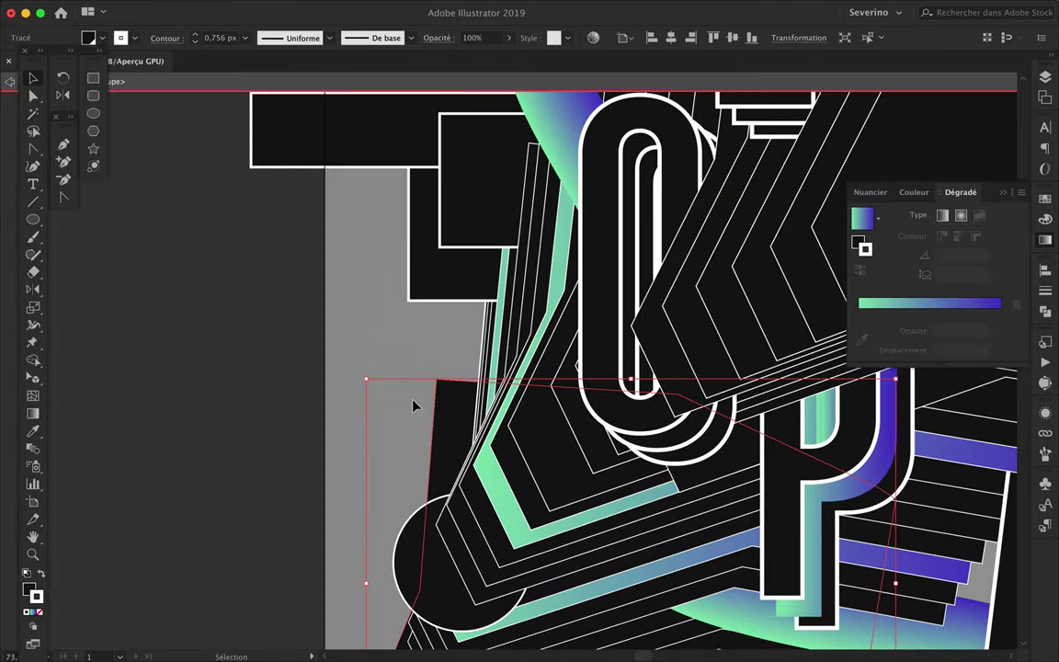
{"action": "left_click", "coordinate": [419, 542]}
{"action": "left_click", "coordinate": [1048, 79]}
{"action": "scroll", "coordinate": [966, 230], "scroll_direction": "down", "scroll_amount": 2}
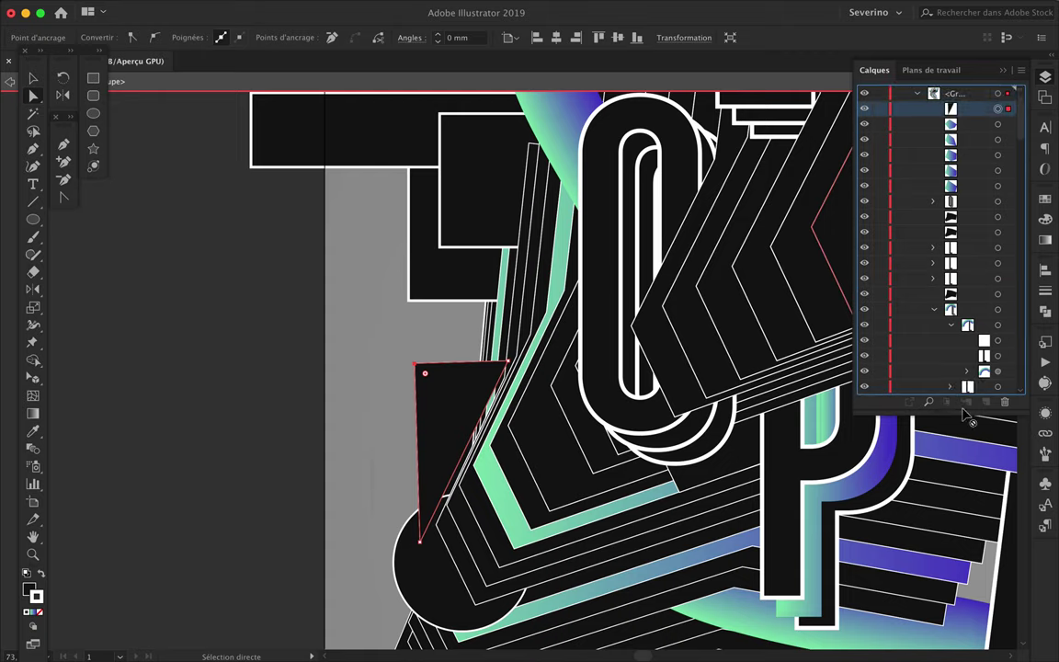
{"action": "left_click_drag", "start_coordinate": [419, 543], "coordinate": [405, 563]}
{"action": "left_click", "coordinate": [406, 331]}
{"action": "left_click", "coordinate": [406, 562]}
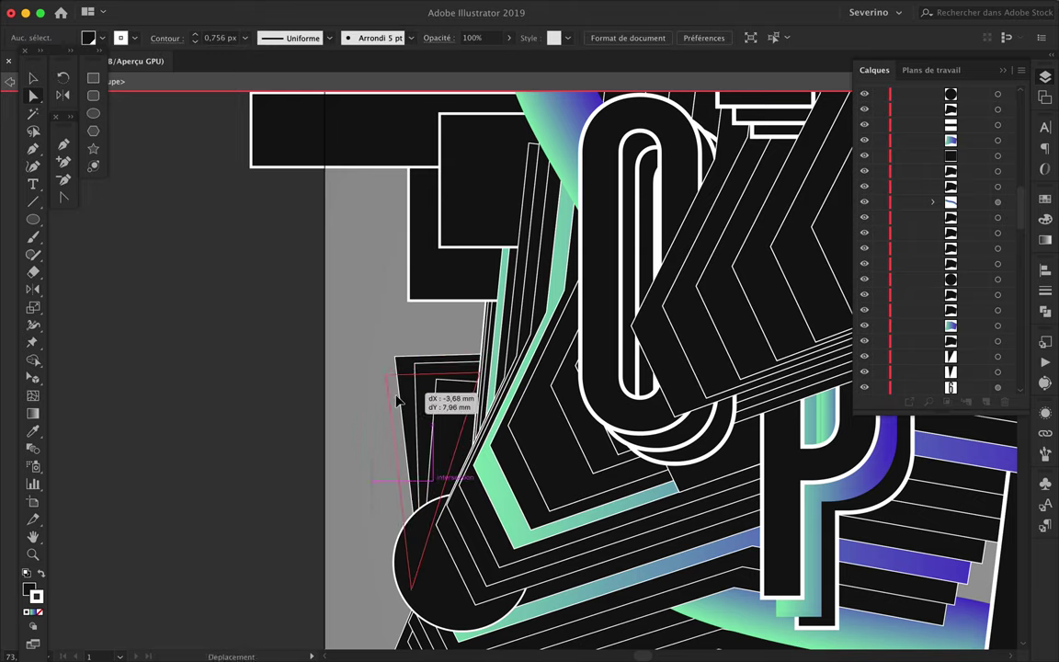
{"action": "left_click_drag", "start_coordinate": [349, 327], "coordinate": [432, 547]}
Place a copy of the slice 20 mm lower beside the large left circle.
{"action": "scroll", "coordinate": [401, 482], "scroll_direction": "down", "scroll_amount": 2}
{"action": "left_click_drag", "start_coordinate": [405, 441], "coordinate": [404, 464]}
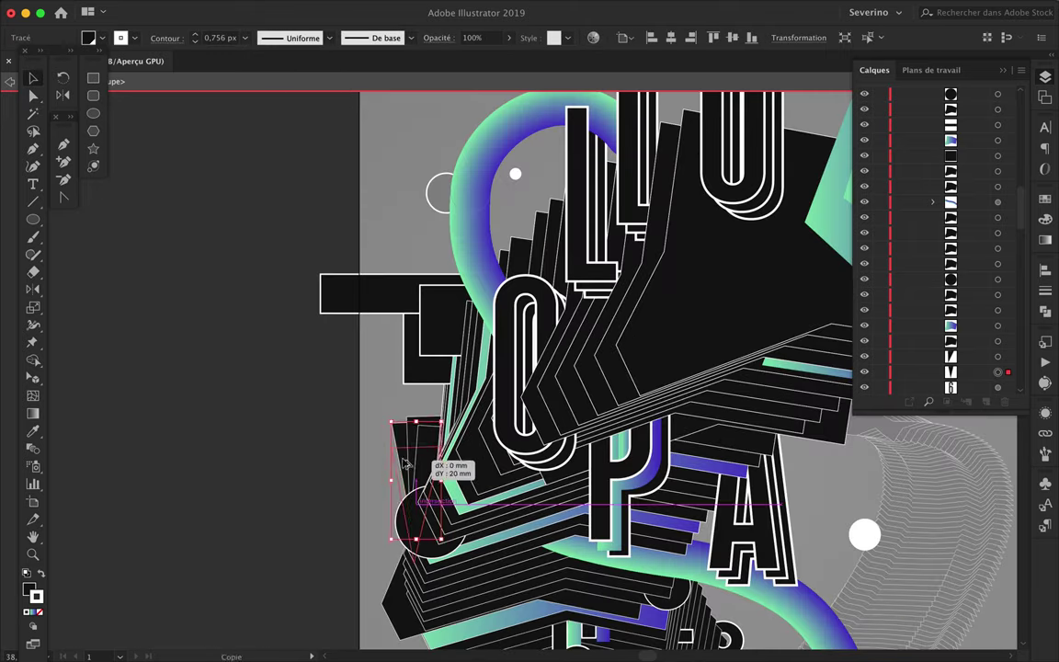
{"action": "scroll", "coordinate": [643, 349], "scroll_direction": "right", "scroll_amount": 3}
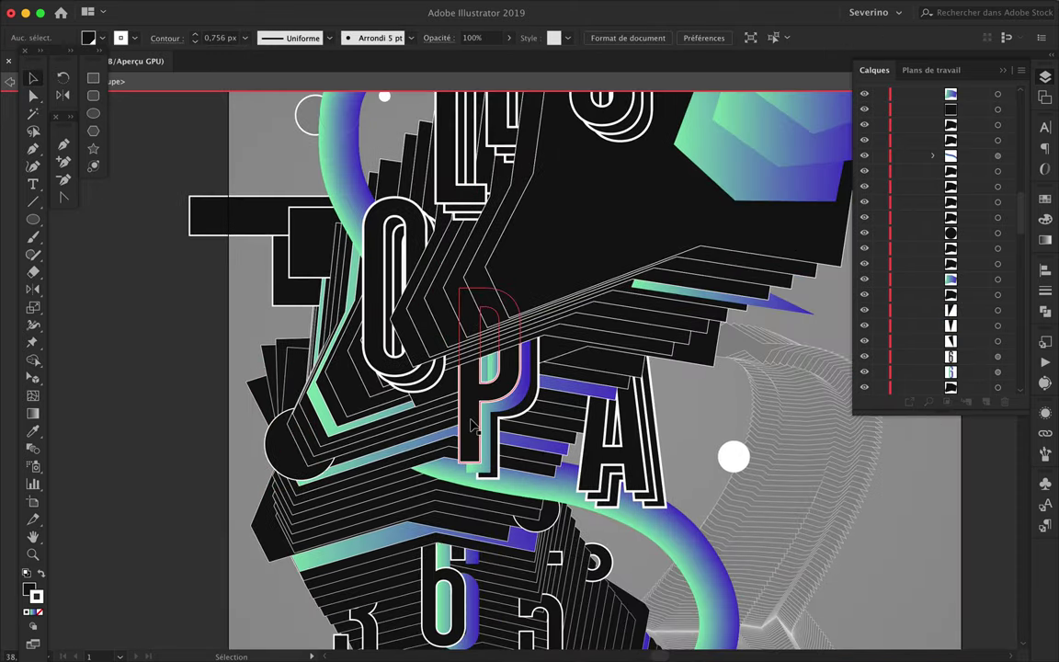
{"action": "scroll", "coordinate": [272, 331], "scroll_direction": "up", "scroll_amount": 4}
{"action": "left_click", "coordinate": [93, 78]}
Draw a tall narrow bar inside the O's left stroke and give it the gradient fill.
{"action": "left_click_drag", "start_coordinate": [395, 275], "coordinate": [420, 537]}
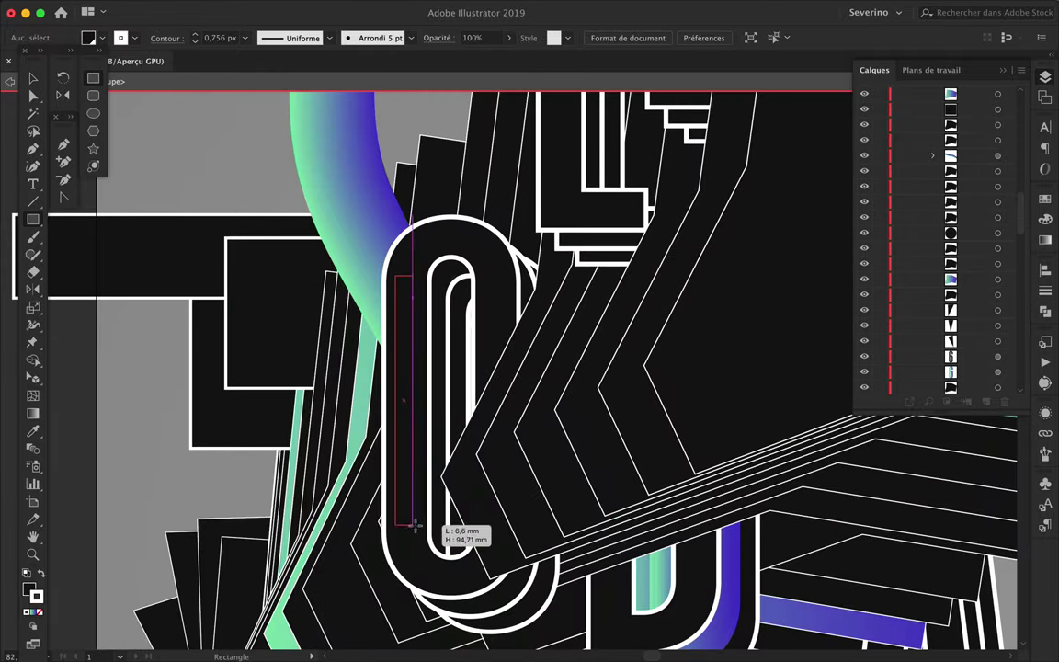
{"action": "left_click", "coordinate": [1046, 239]}
{"action": "left_click", "coordinate": [1045, 77]}
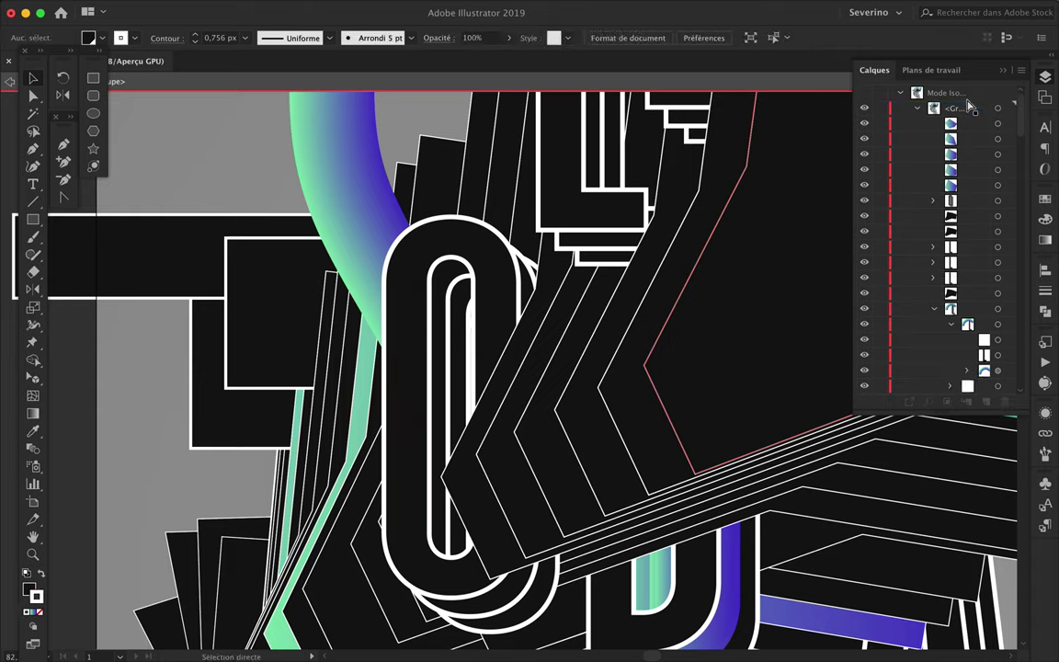
{"action": "key", "text": "Escape"}
{"action": "left_click", "coordinate": [943, 107]}
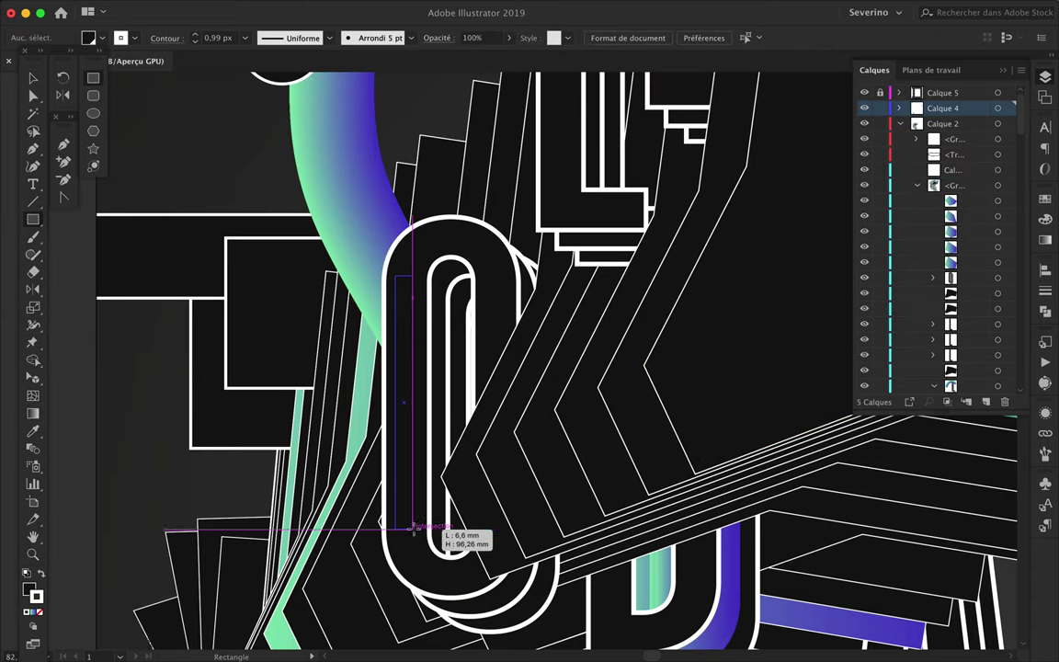
Set the bar to no outline with a vertical gradient, green at the top.
{"action": "left_click", "coordinate": [414, 449]}
{"action": "left_click", "coordinate": [1045, 239]}
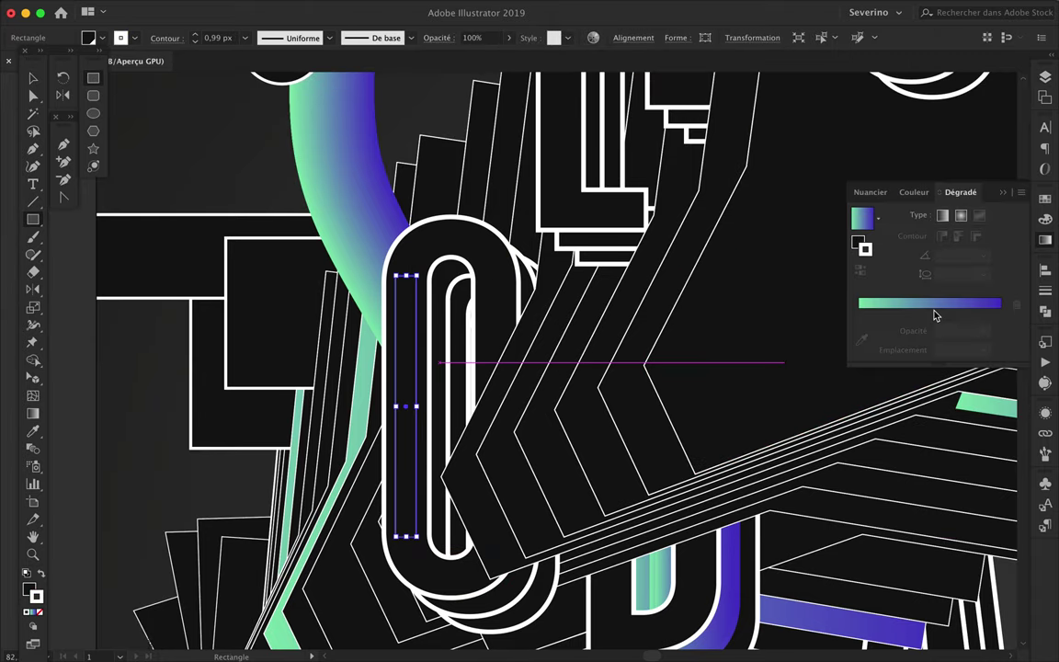
{"action": "left_click", "coordinate": [35, 614]}
{"action": "key", "text": "g"}
{"action": "left_click_drag", "start_coordinate": [405, 405], "coordinate": [406, 532]}
{"action": "left_click_drag", "start_coordinate": [405, 276], "coordinate": [406, 409]}
{"action": "key", "text": "v"}
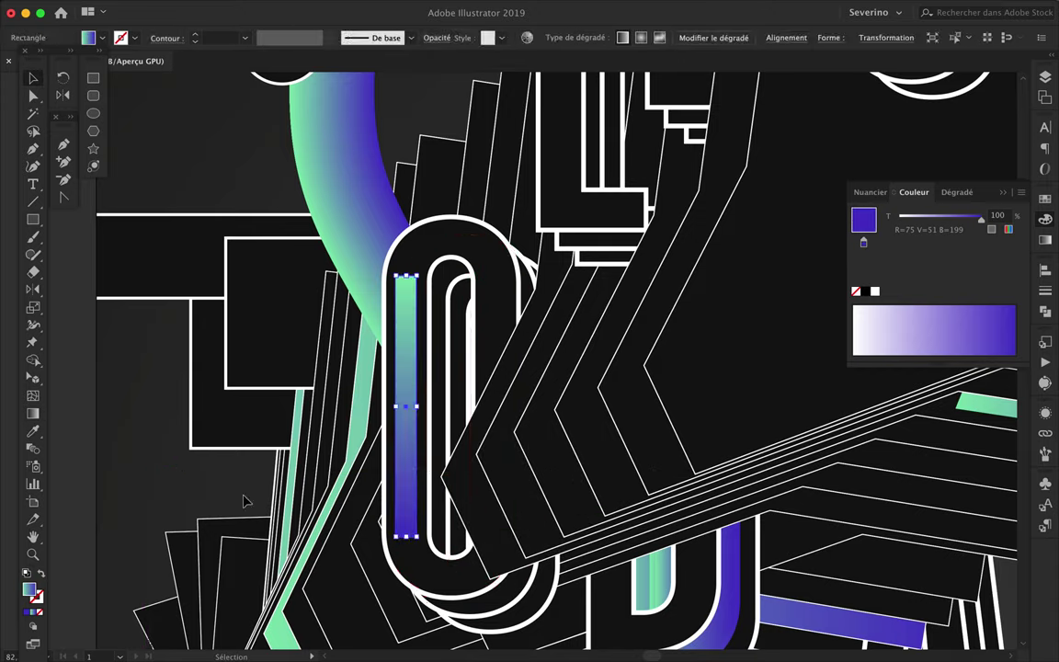
Lengthen the bar down the L's stroke and place a horizontal gradient bar below the L.
{"action": "scroll", "coordinate": [409, 386], "scroll_direction": "down", "scroll_amount": 5}
{"action": "scroll", "coordinate": [421, 331], "scroll_direction": "up", "scroll_amount": 2}
{"action": "scroll", "coordinate": [423, 318], "scroll_direction": "up", "scroll_amount": 4}
{"action": "scroll", "coordinate": [423, 317], "scroll_direction": "up", "scroll_amount": 2}
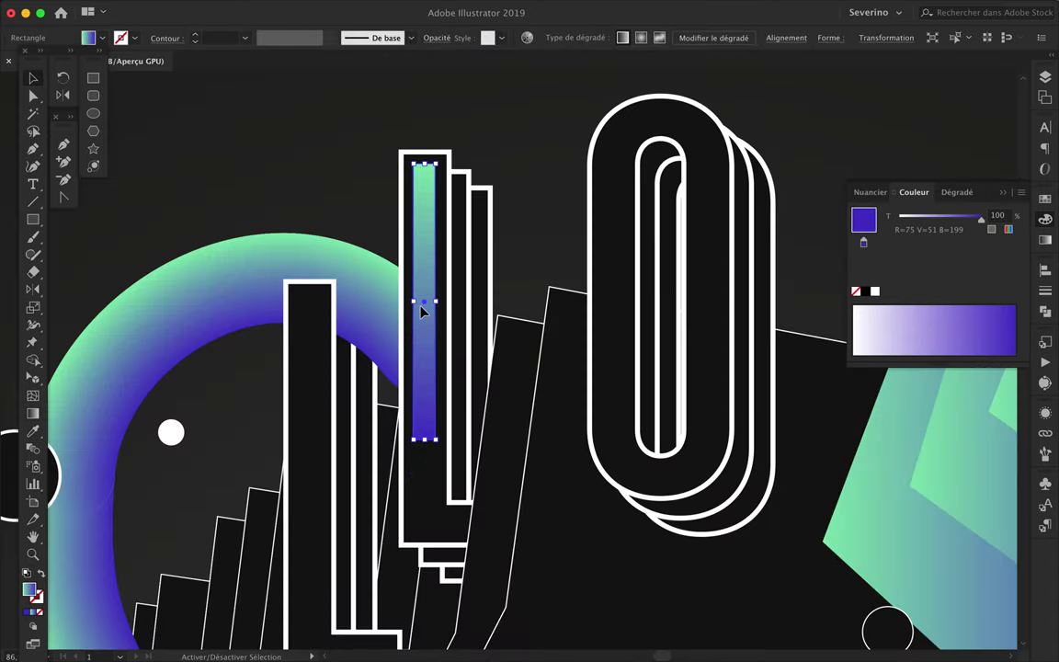
{"action": "left_click_drag", "start_coordinate": [423, 447], "coordinate": [426, 504]}
{"action": "scroll", "coordinate": [426, 506], "scroll_direction": "down", "scroll_amount": 5}
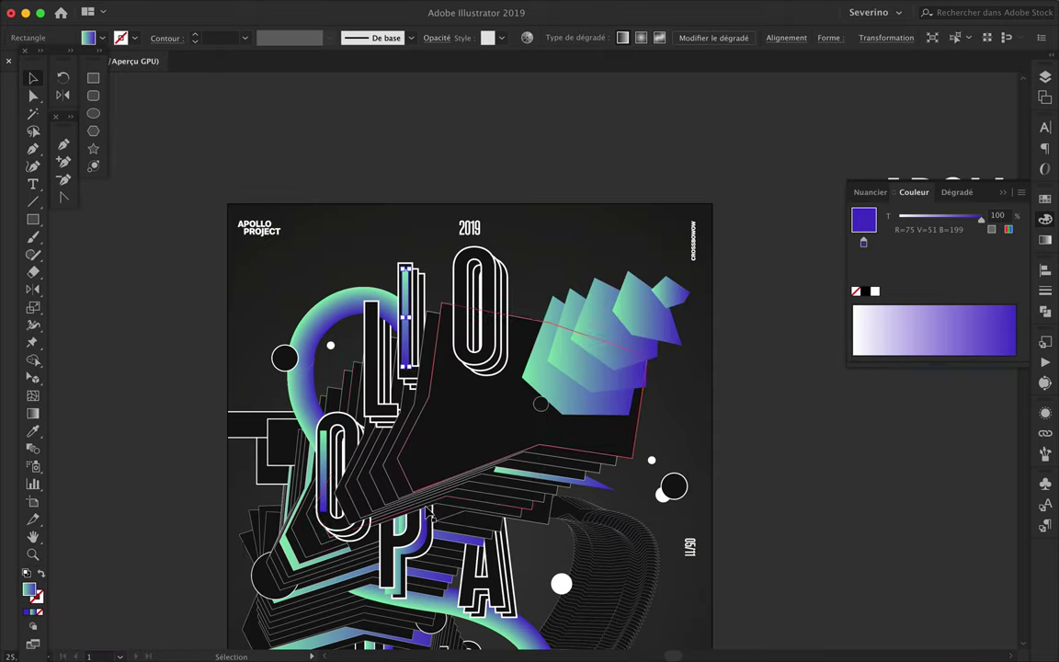
{"action": "left_click_drag", "start_coordinate": [426, 397], "coordinate": [432, 397]}
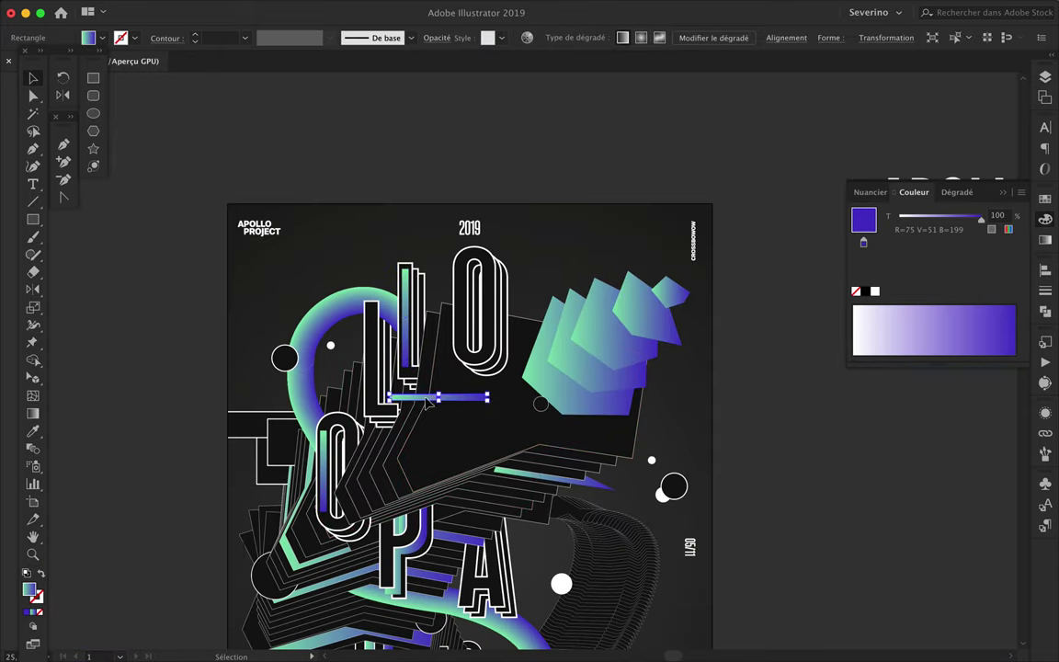
Move the gradient bar behind the artwork in the Calques panel stacking order.
{"action": "scroll", "coordinate": [503, 391], "scroll_direction": "up", "scroll_amount": 2}
{"action": "left_click", "coordinate": [1045, 77]}
{"action": "left_click_drag", "start_coordinate": [1005, 380], "coordinate": [1006, 382]}
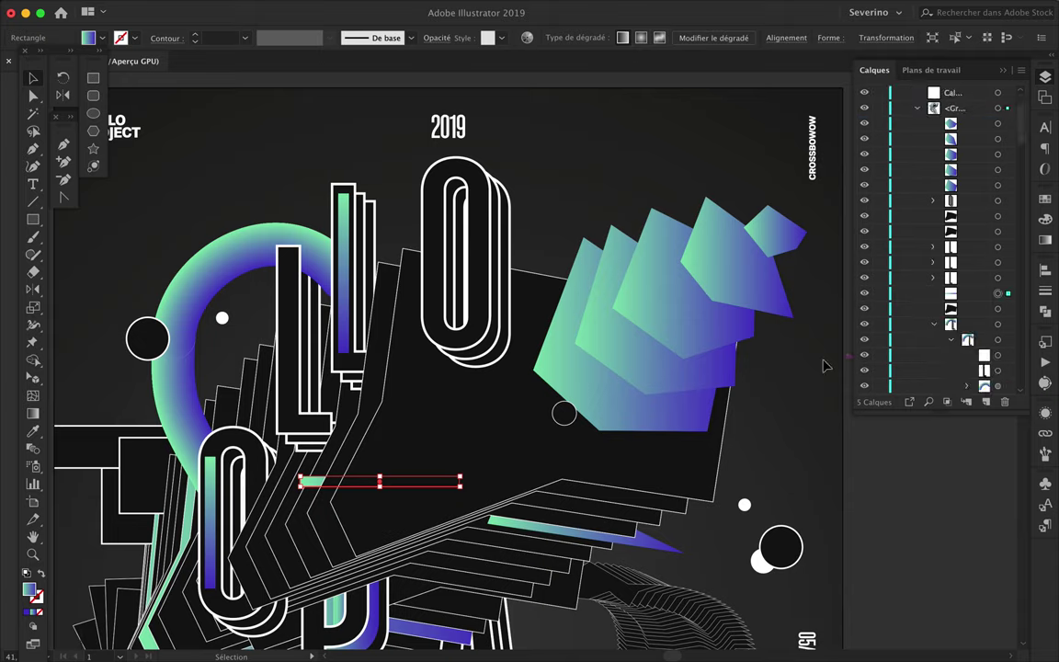
{"action": "left_click_drag", "start_coordinate": [1007, 242], "coordinate": [1007, 232]}
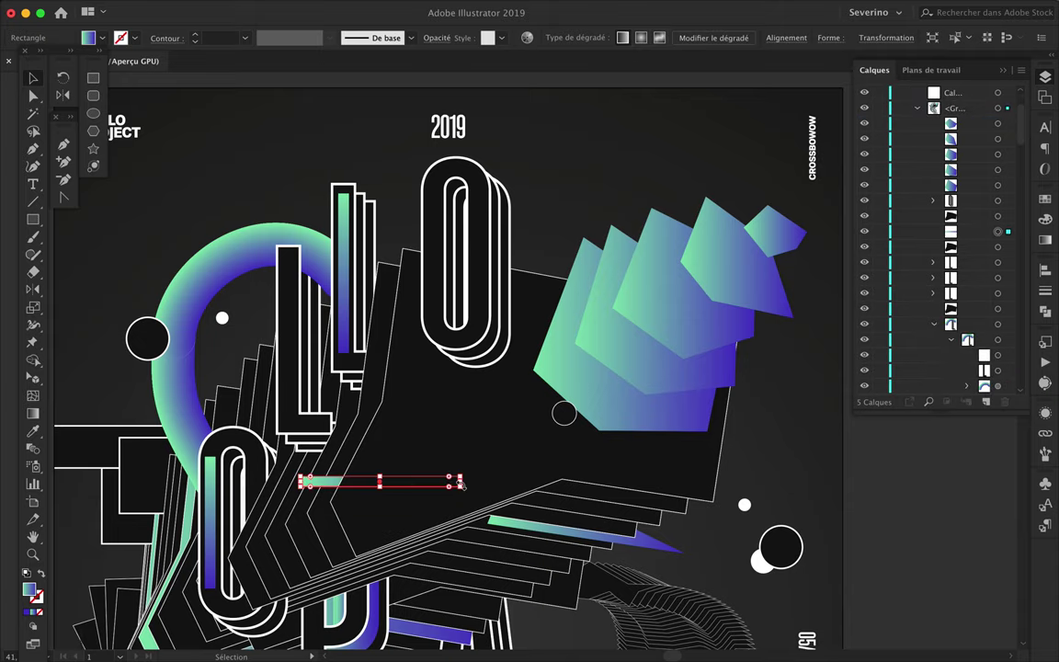
{"action": "scroll", "coordinate": [459, 485], "scroll_direction": "up", "scroll_amount": 3}
Duplicate the gradient bar and offset the copies into stepped bars beside the lower O.
{"action": "mouse_move", "coordinate": [461, 503]}
{"action": "left_mouse_down"}
{"action": "mouse_move", "coordinate": [256, 503]}
{"action": "mouse_move", "coordinate": [159, 536]}
{"action": "left_mouse_up"}
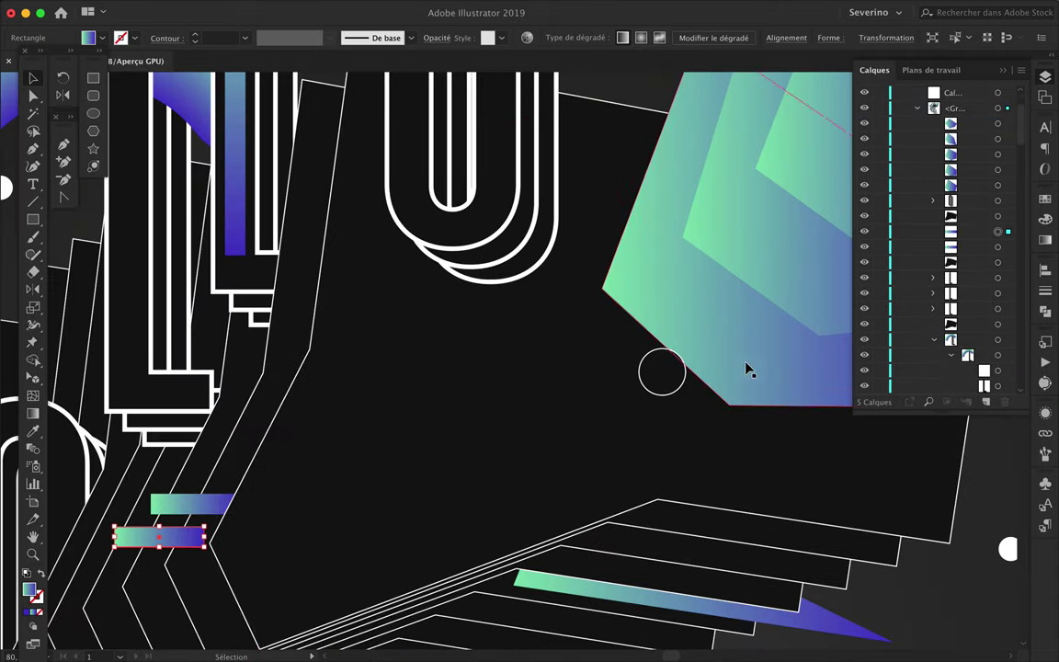
{"action": "scroll", "coordinate": [552, 367], "scroll_direction": "down", "scroll_amount": 3}
{"action": "double_click", "coordinate": [229, 492]}
{"action": "left_click_drag", "start_coordinate": [230, 492], "coordinate": [230, 496]}
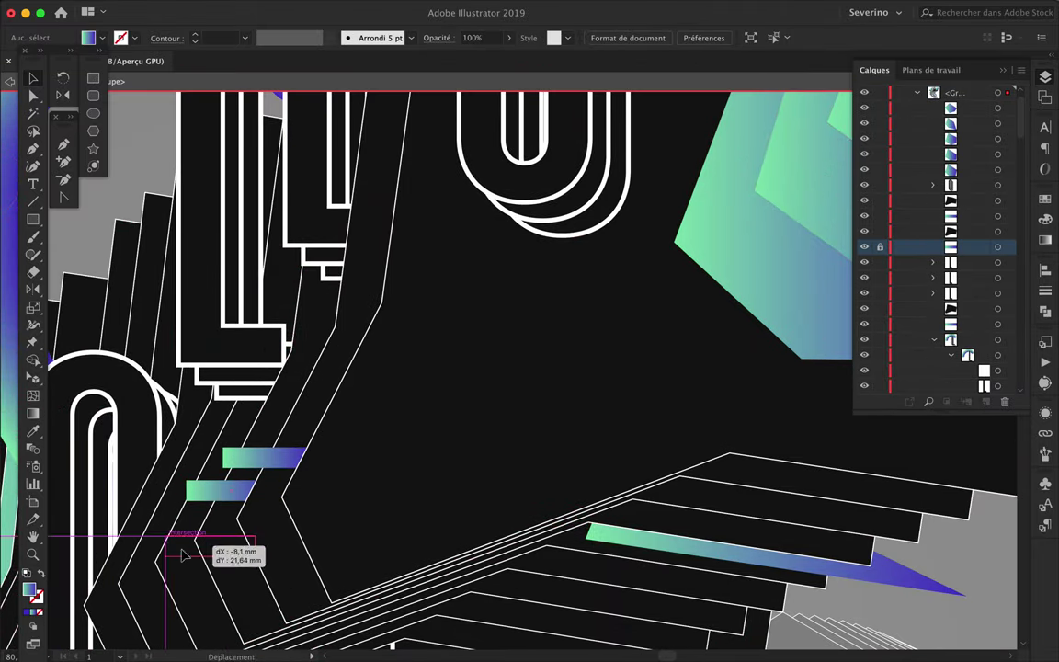
{"action": "left_click_drag", "start_coordinate": [203, 544], "coordinate": [180, 538]}
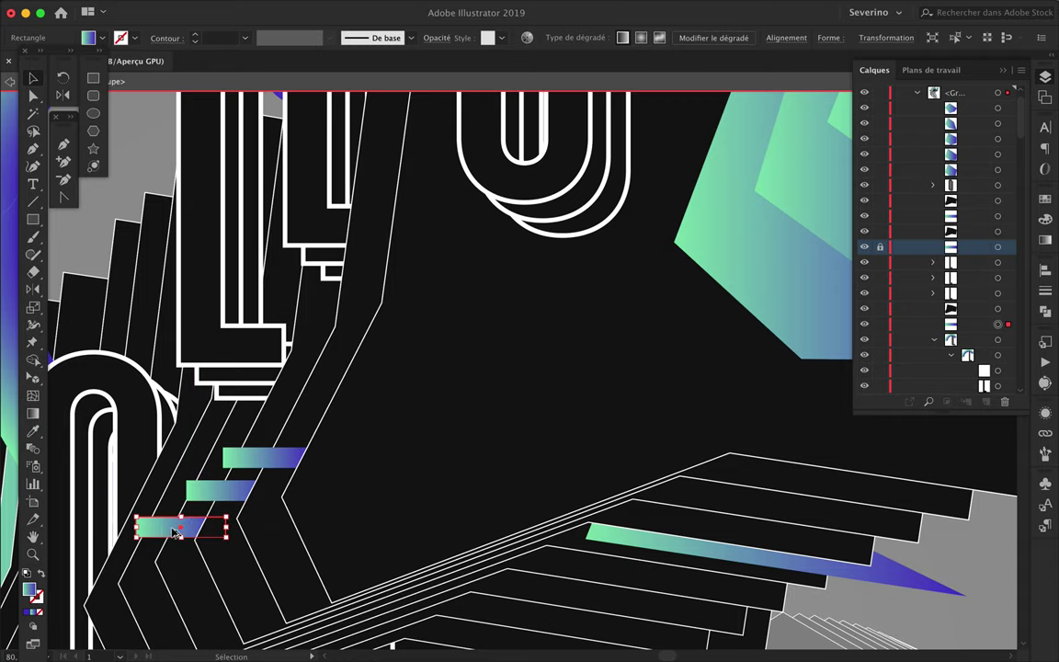
Drag three layers together into one position in the Calques stacking order.
{"action": "scroll", "coordinate": [965, 340], "scroll_direction": "down", "scroll_amount": 3}
{"action": "scroll", "coordinate": [965, 340], "scroll_direction": "down", "scroll_amount": 2}
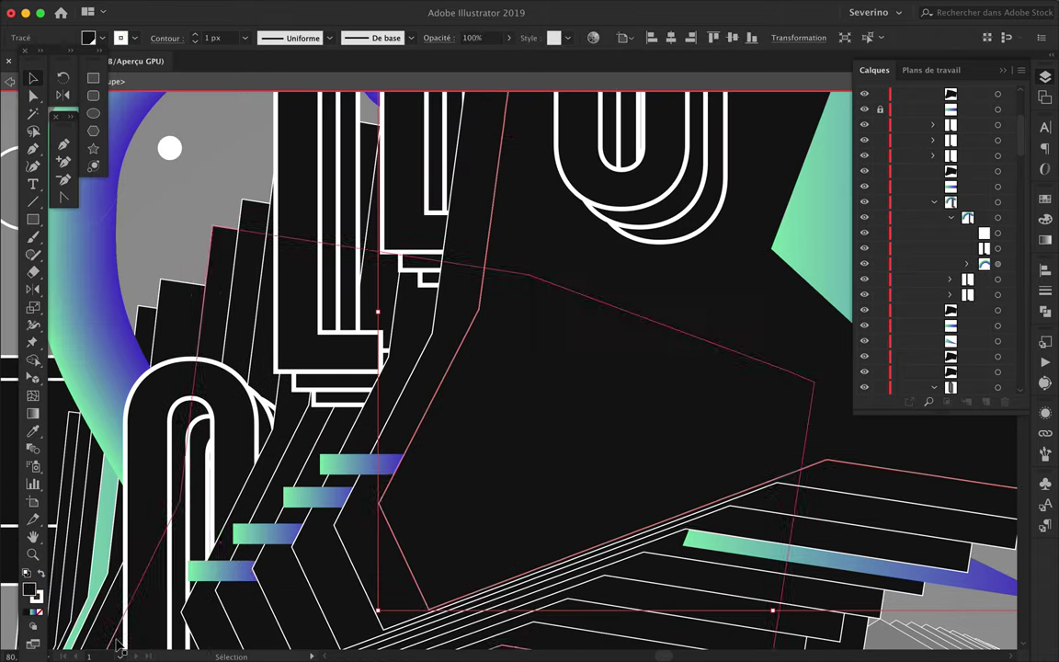
{"action": "scroll", "coordinate": [491, 512], "scroll_direction": "down", "scroll_amount": 3}
{"action": "scroll", "coordinate": [549, 450], "scroll_direction": "down", "scroll_amount": 5}
{"action": "scroll", "coordinate": [550, 451], "scroll_direction": "up", "scroll_amount": 2}
{"action": "scroll", "coordinate": [550, 450], "scroll_direction": "up", "scroll_amount": 2}
{"action": "scroll", "coordinate": [550, 450], "scroll_direction": "up", "scroll_amount": 1}
{"action": "scroll", "coordinate": [549, 618], "scroll_direction": "up", "scroll_amount": 3}
{"action": "scroll", "coordinate": [976, 212], "scroll_direction": "down", "scroll_amount": 2}
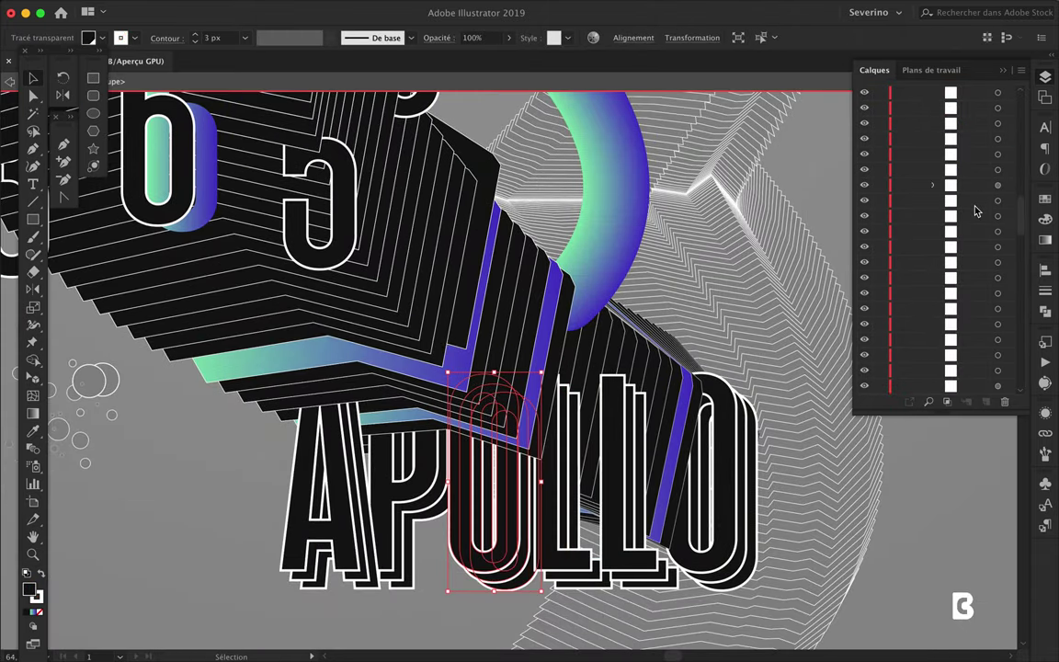
{"action": "left_click_drag", "start_coordinate": [967, 220], "coordinate": [969, 224]}
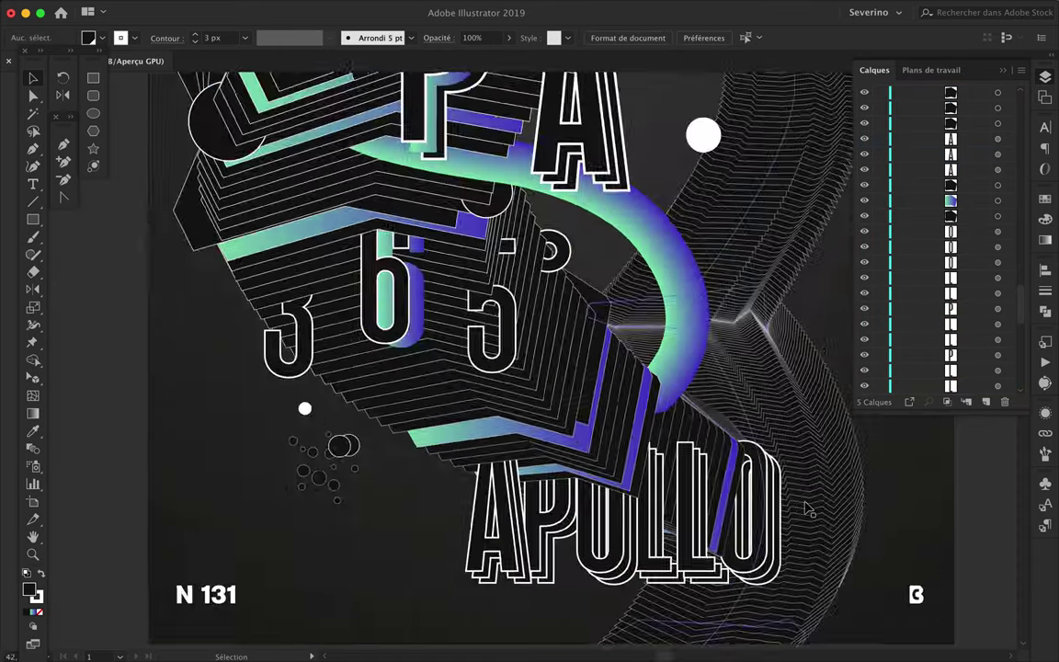
Isolate the group holding the chevron slab and select the slab for recolouring.
{"action": "scroll", "coordinate": [805, 508], "scroll_direction": "down", "scroll_amount": 5}
{"action": "left_click_drag", "start_coordinate": [787, 431], "coordinate": [804, 524]}
{"action": "left_click", "coordinate": [856, 505]}
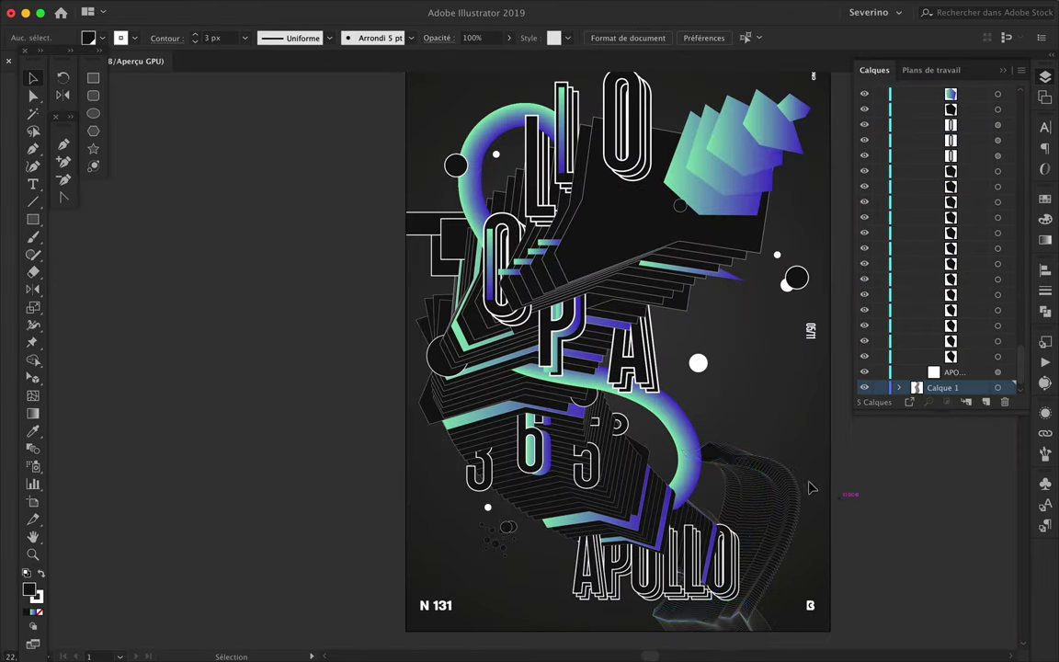
{"action": "scroll", "coordinate": [856, 505], "scroll_direction": "up", "scroll_amount": 1}
{"action": "scroll", "coordinate": [497, 478], "scroll_direction": "up", "scroll_amount": 5}
{"action": "double_click", "coordinate": [504, 463]}
{"action": "left_click", "coordinate": [504, 464]}
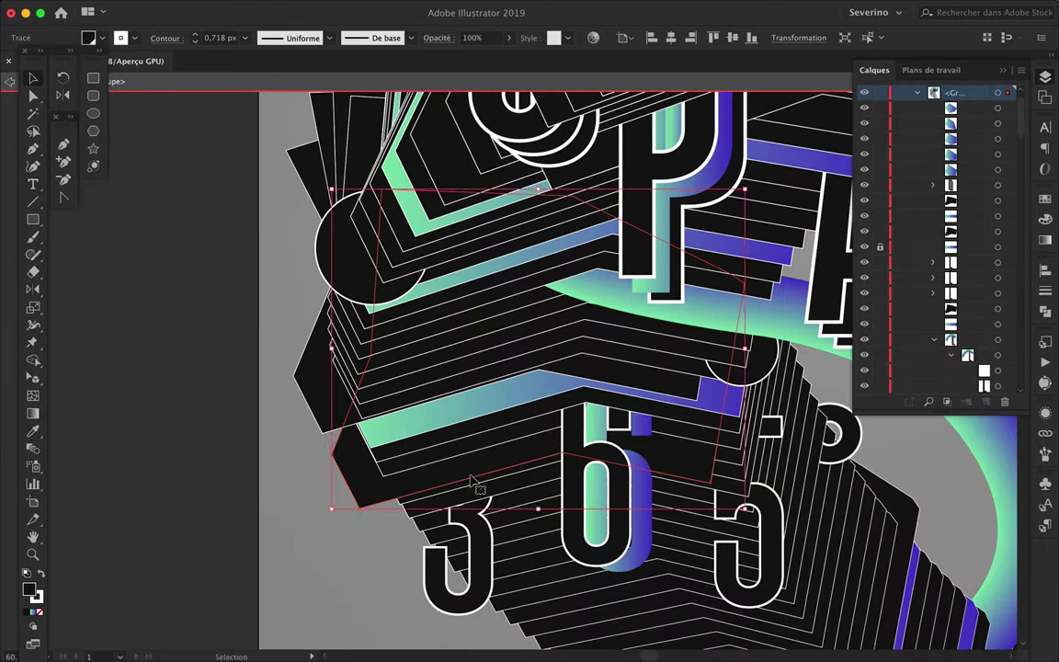
Eyedropper the green-to-purple gradient onto the chevron slab and leave the isolated group.
{"action": "key", "text": "i"}
{"action": "left_click", "coordinate": [416, 478]}
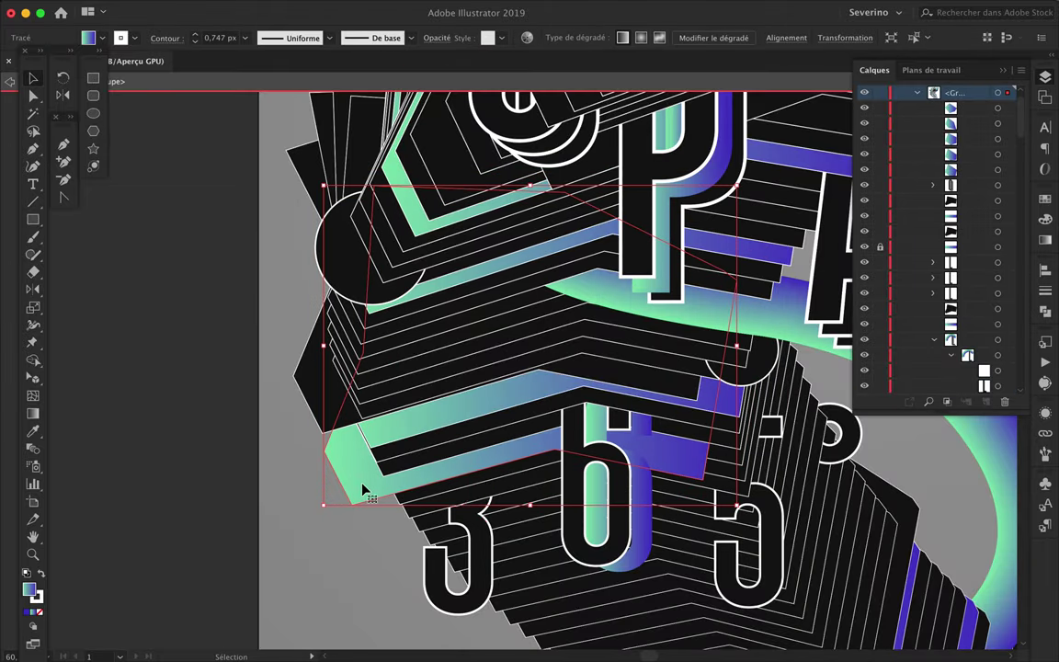
{"action": "key", "text": "Tab"}
Draw a new gradient triangle with the Pen tool beside the chevron.
{"action": "key", "text": "p"}
{"action": "scroll", "coordinate": [497, 239], "scroll_direction": "up", "scroll_amount": 3}
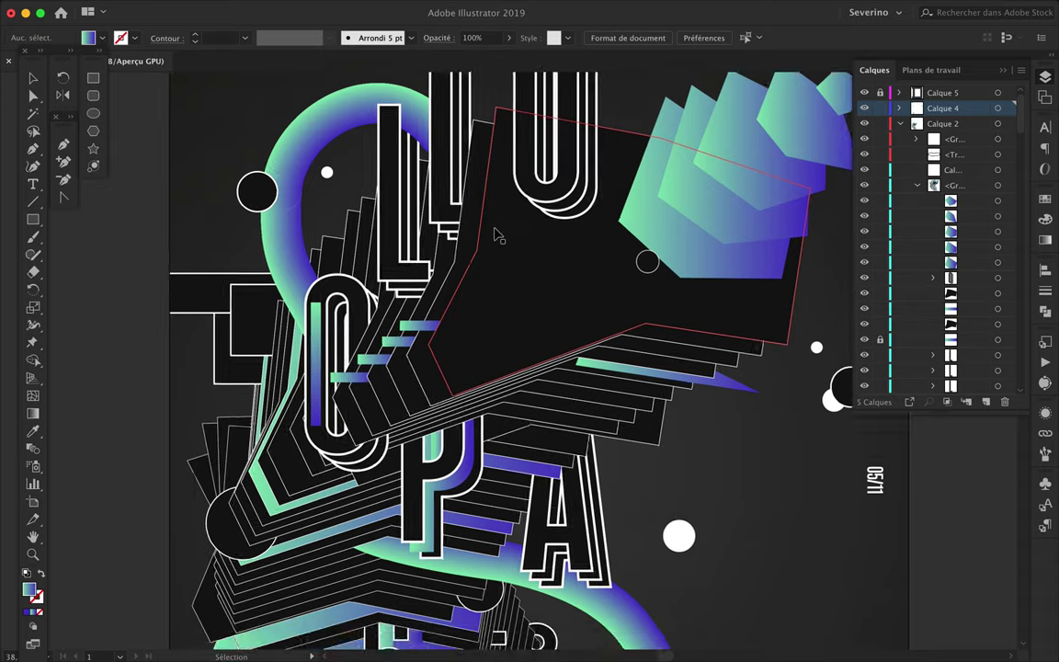
{"action": "scroll", "coordinate": [414, 400], "scroll_direction": "up", "scroll_amount": 2}
{"action": "left_click", "coordinate": [411, 396]}
{"action": "left_click", "coordinate": [473, 271]}
{"action": "left_click", "coordinate": [540, 422]}
{"action": "left_click", "coordinate": [431, 460]}
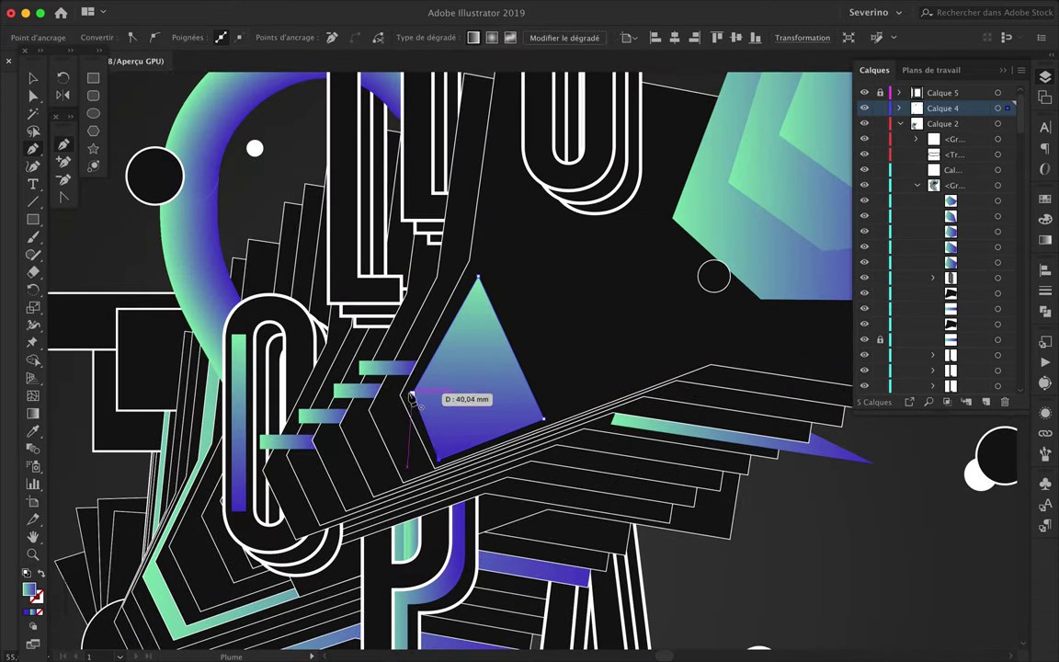
{"action": "scroll", "coordinate": [432, 464], "scroll_direction": "up", "scroll_amount": 2}
{"action": "scroll", "coordinate": [674, 289], "scroll_direction": "down", "scroll_amount": 3}
{"action": "scroll", "coordinate": [794, 421], "scroll_direction": "down", "scroll_amount": 3}
{"action": "left_click", "coordinate": [796, 420], "text": "ctrl"}
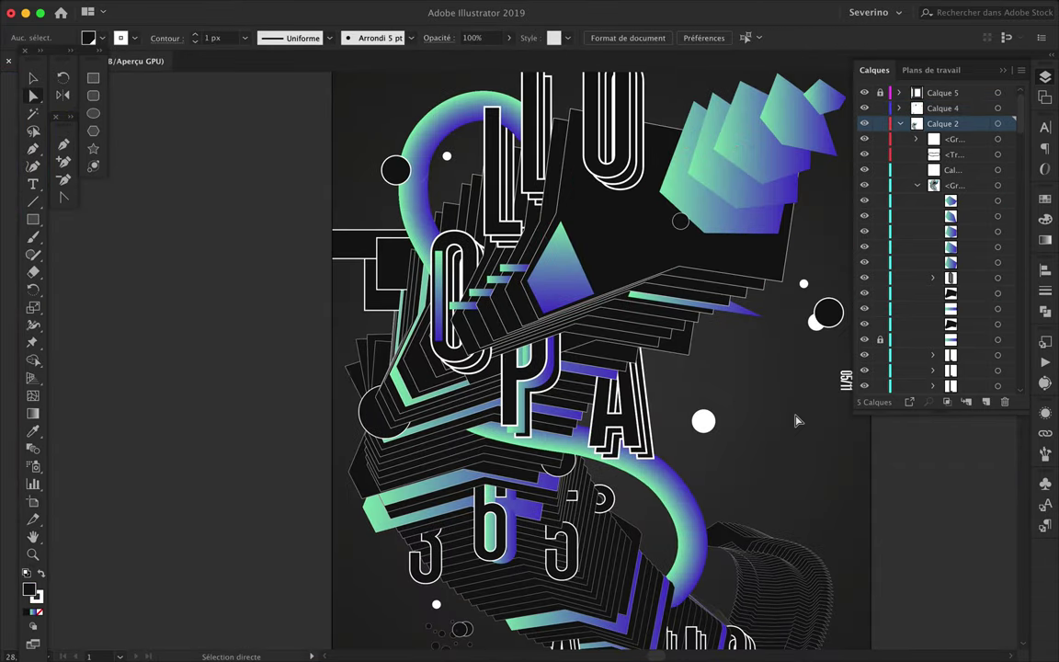
Give the black circle a green-to-purple gradient fill and remove its white stroke.
{"action": "scroll", "coordinate": [809, 349], "scroll_direction": "down", "scroll_amount": 1}
{"action": "left_click", "coordinate": [823, 281]}
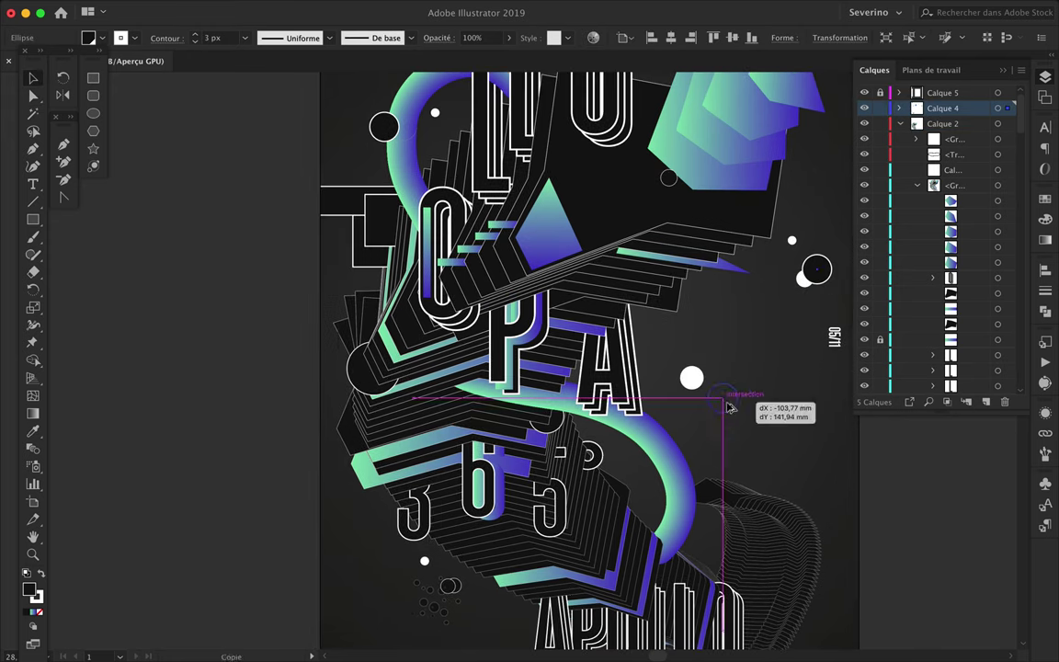
{"action": "left_click", "coordinate": [1047, 311]}
{"action": "left_click", "coordinate": [1046, 239]}
{"action": "left_click", "coordinate": [931, 319]}
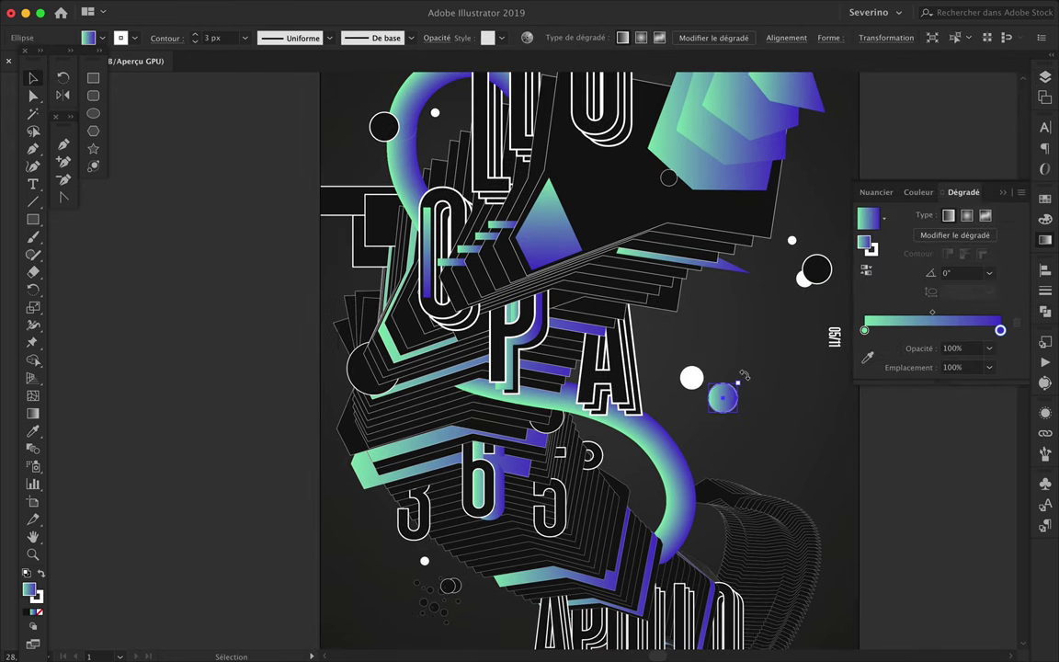
{"action": "left_click", "coordinate": [871, 259]}
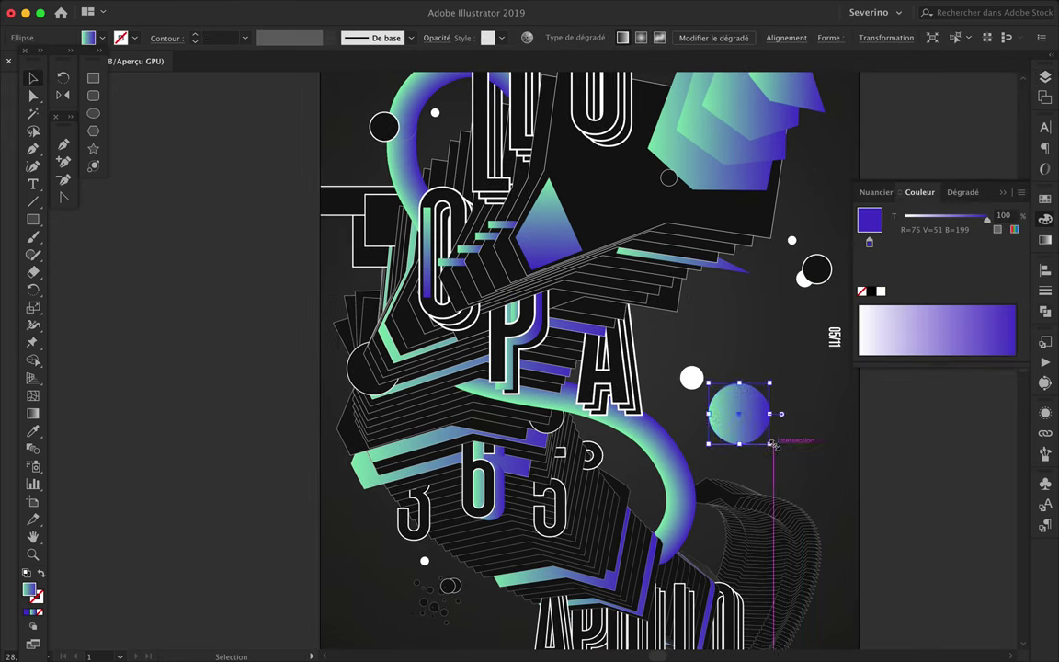
Place the gradient circle behind the artwork beside the letter A and enlarge it.
{"action": "left_click_drag", "start_coordinate": [772, 444], "coordinate": [692, 335]}
{"action": "left_click", "coordinate": [1045, 77]}
{"action": "left_click_drag", "start_coordinate": [1016, 107], "coordinate": [1016, 139]}
{"action": "left_click_drag", "start_coordinate": [654, 338], "coordinate": [722, 368]}
{"action": "key", "text": "ctrl+shift+a"}
{"action": "key", "text": "ctrl+0"}
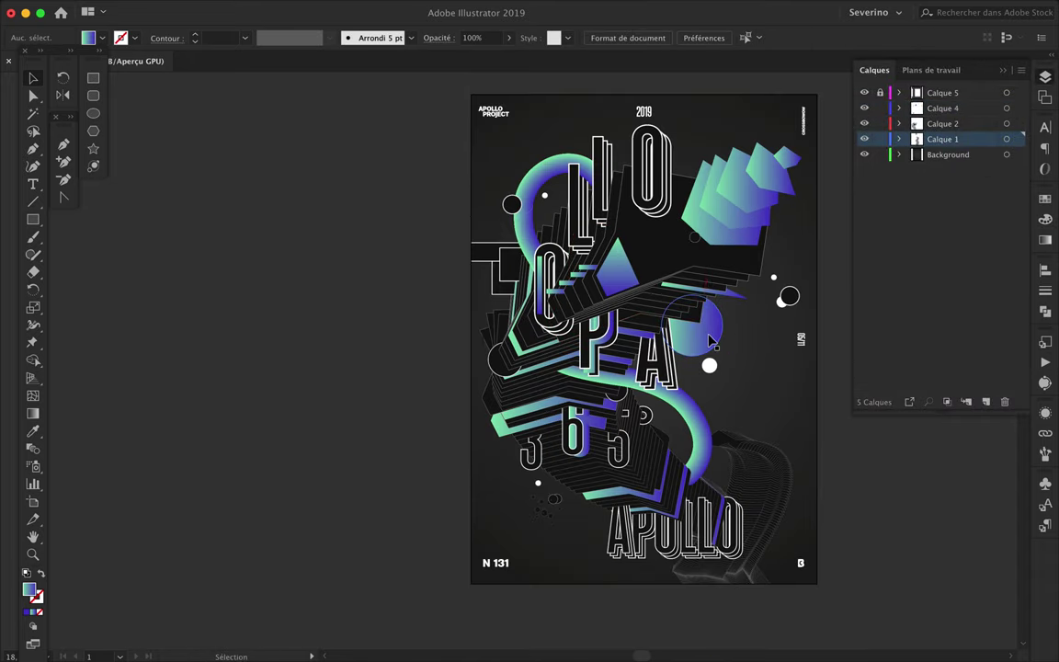
Copy the gradient circle near 365, shrink it, and nudge it slightly down.
{"action": "left_click", "coordinate": [648, 175]}
{"action": "left_click_drag", "start_coordinate": [585, 477], "coordinate": [594, 519]}
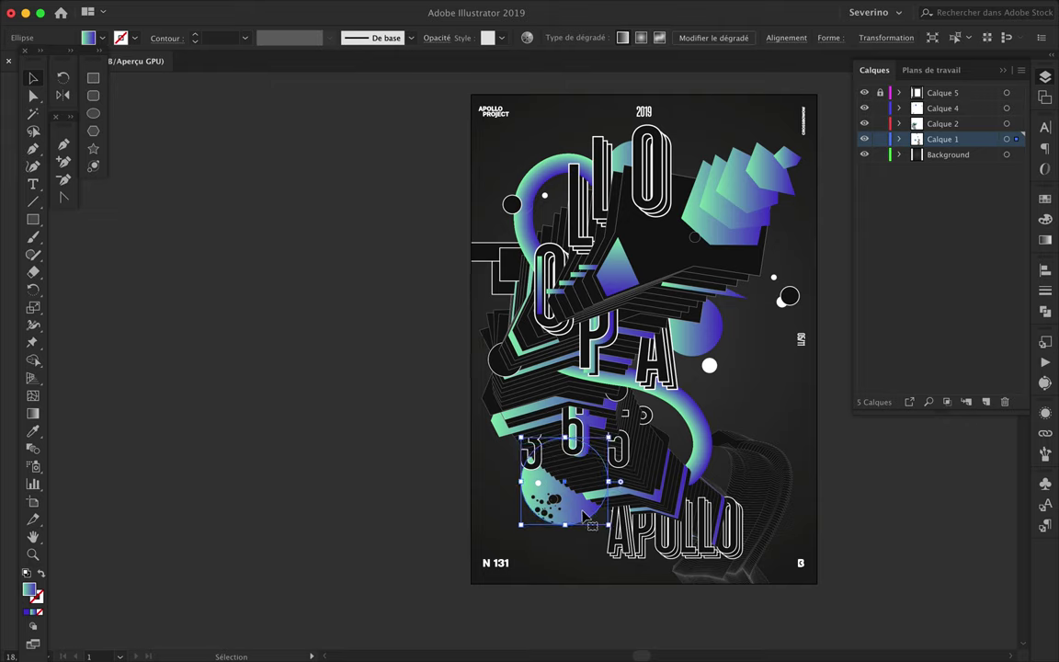
{"action": "scroll", "coordinate": [580, 525], "scroll_direction": "up", "scroll_amount": 3}
{"action": "scroll", "coordinate": [575, 562], "scroll_direction": "up", "scroll_amount": 3}
{"action": "mouse_move", "coordinate": [368, 449]}
{"action": "left_mouse_down"}
{"action": "mouse_move", "coordinate": [422, 340]}
{"action": "mouse_move", "coordinate": [359, 276]}
{"action": "mouse_move", "coordinate": [357, 332]}
{"action": "left_mouse_up"}
{"action": "scroll", "coordinate": [372, 441], "scroll_direction": "down", "scroll_amount": 3}
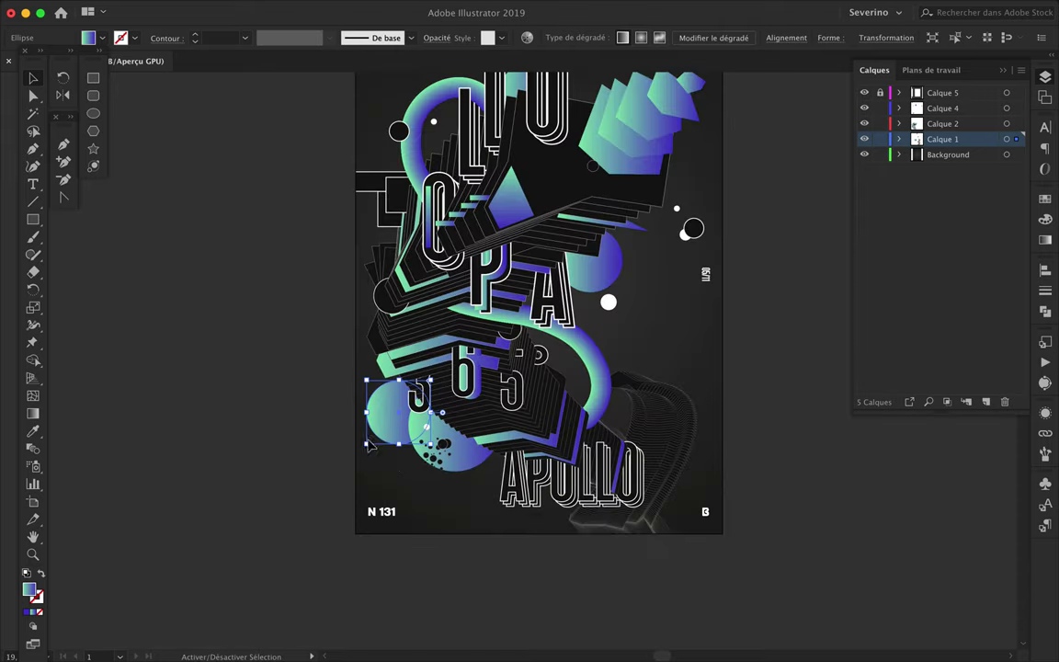
{"action": "scroll", "coordinate": [405, 432], "scroll_direction": "up", "scroll_amount": 2}
{"action": "left_click", "coordinate": [432, 469], "text": "shift"}
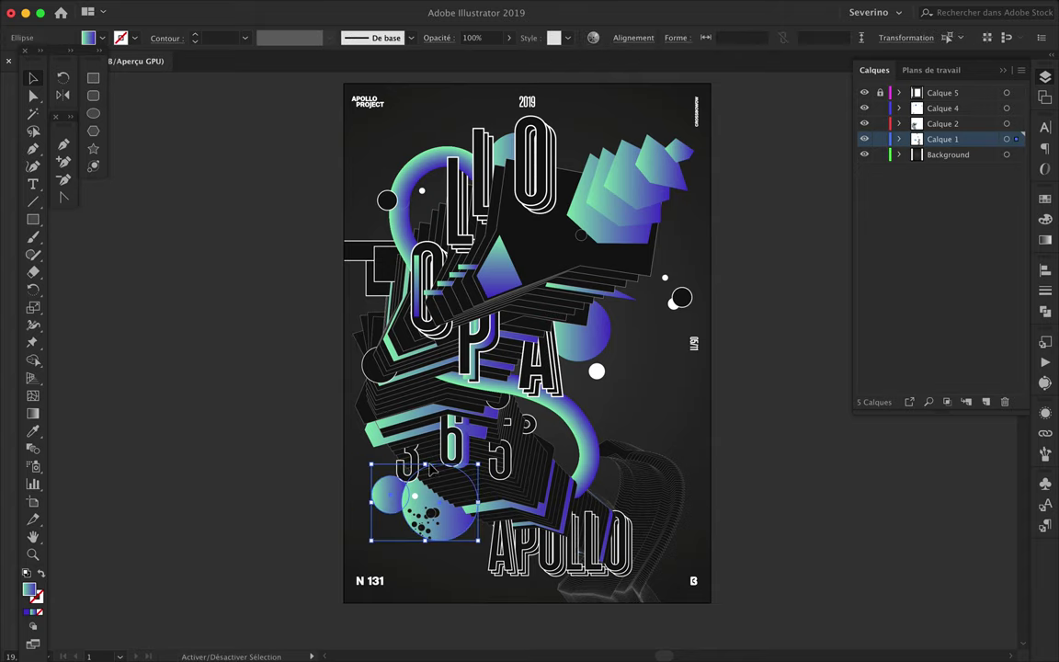
{"action": "left_click_drag", "start_coordinate": [397, 499], "coordinate": [395, 505]}
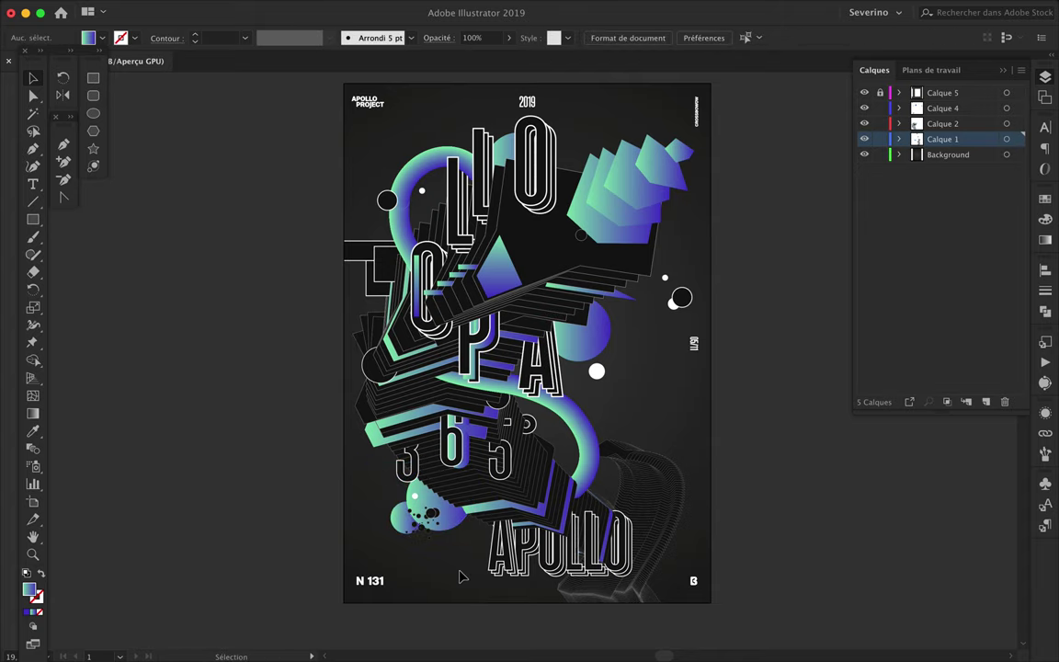
Move the small white dot upward.
{"action": "scroll", "coordinate": [671, 275], "scroll_direction": "up", "scroll_amount": 2}
{"action": "left_click", "coordinate": [677, 276]}
{"action": "scroll", "coordinate": [676, 276], "scroll_direction": "up", "scroll_amount": 2}
{"action": "left_click_drag", "start_coordinate": [642, 241], "coordinate": [633, 218]}
Isolate the APOLLO group and select all of its letters.
{"action": "scroll", "coordinate": [633, 218], "scroll_direction": "down", "scroll_amount": 2}
{"action": "scroll", "coordinate": [496, 475], "scroll_direction": "down", "scroll_amount": 2}
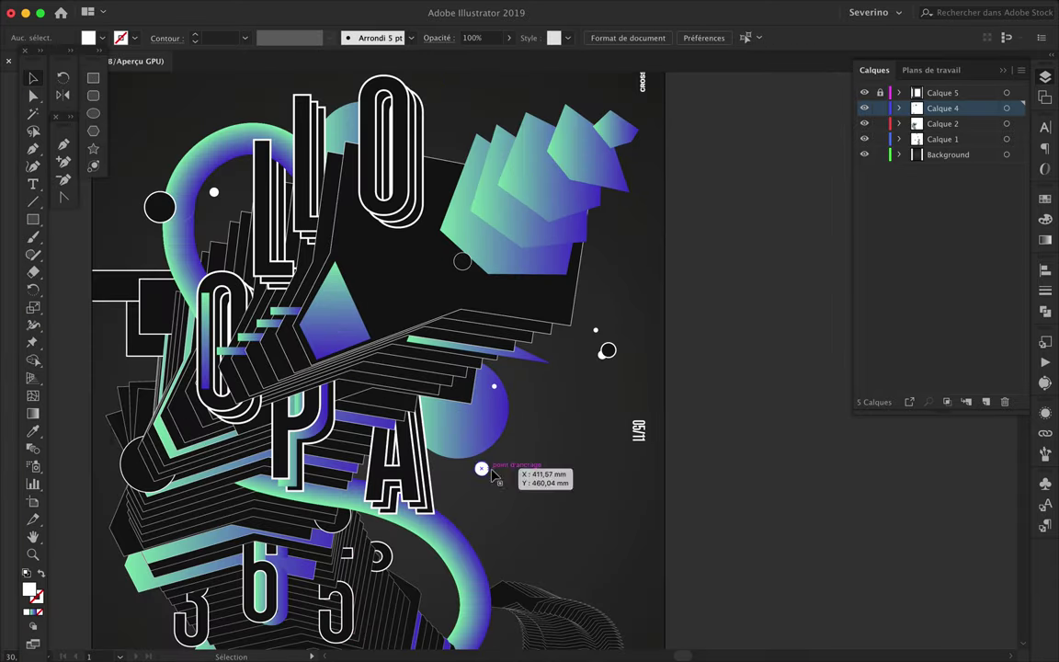
{"action": "left_click_drag", "start_coordinate": [191, 532], "coordinate": [193, 532]}
{"action": "scroll", "coordinate": [557, 529], "scroll_direction": "down", "scroll_amount": 2}
{"action": "scroll", "coordinate": [568, 409], "scroll_direction": "down", "scroll_amount": 2}
{"action": "double_click", "coordinate": [519, 584]}
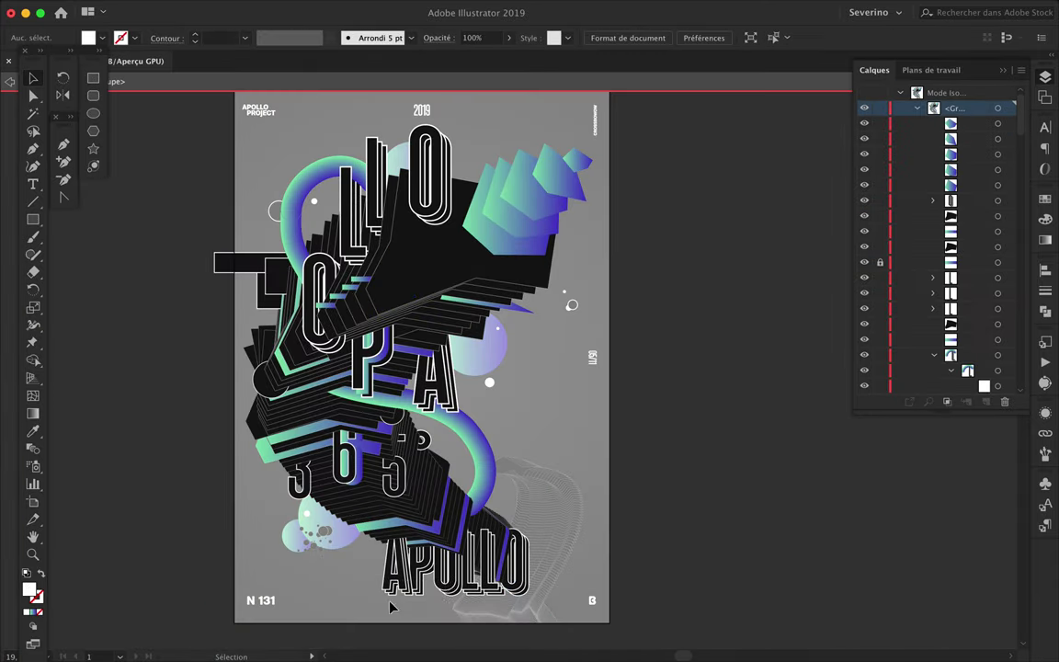
{"action": "scroll", "coordinate": [520, 574], "scroll_direction": "up", "scroll_amount": 3}
{"action": "left_click", "coordinate": [515, 395]}
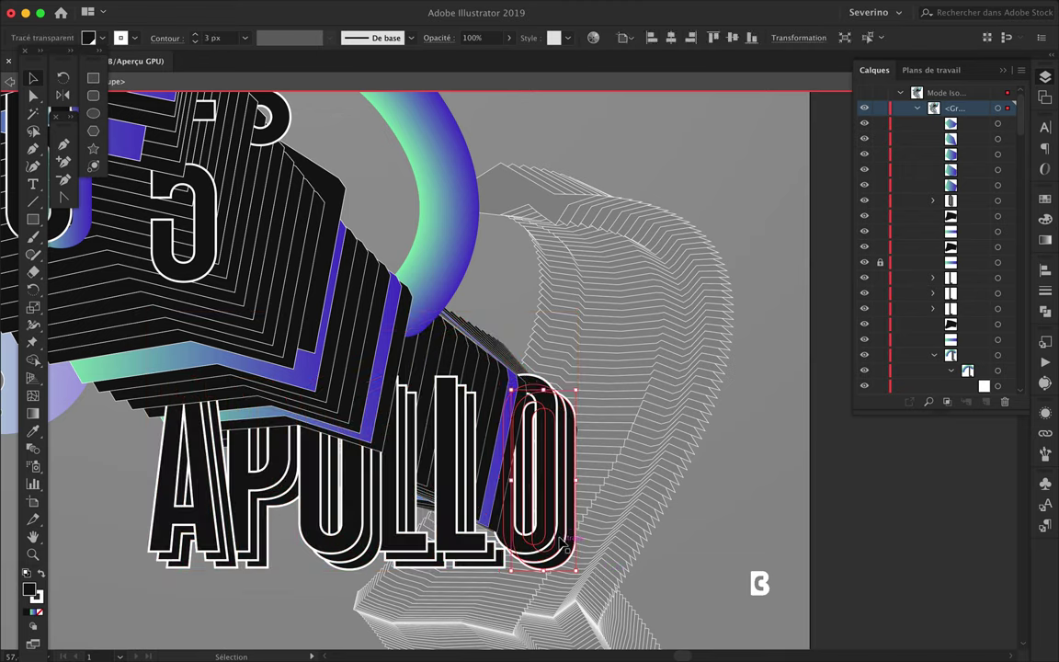
{"action": "scroll", "coordinate": [551, 441], "scroll_direction": "up", "scroll_amount": 2}
{"action": "key", "text": "ctrl+a"}
Scale the APOLLO letters down and shift them left and down.
{"action": "scroll", "coordinate": [593, 415], "scroll_direction": "down", "scroll_amount": 2}
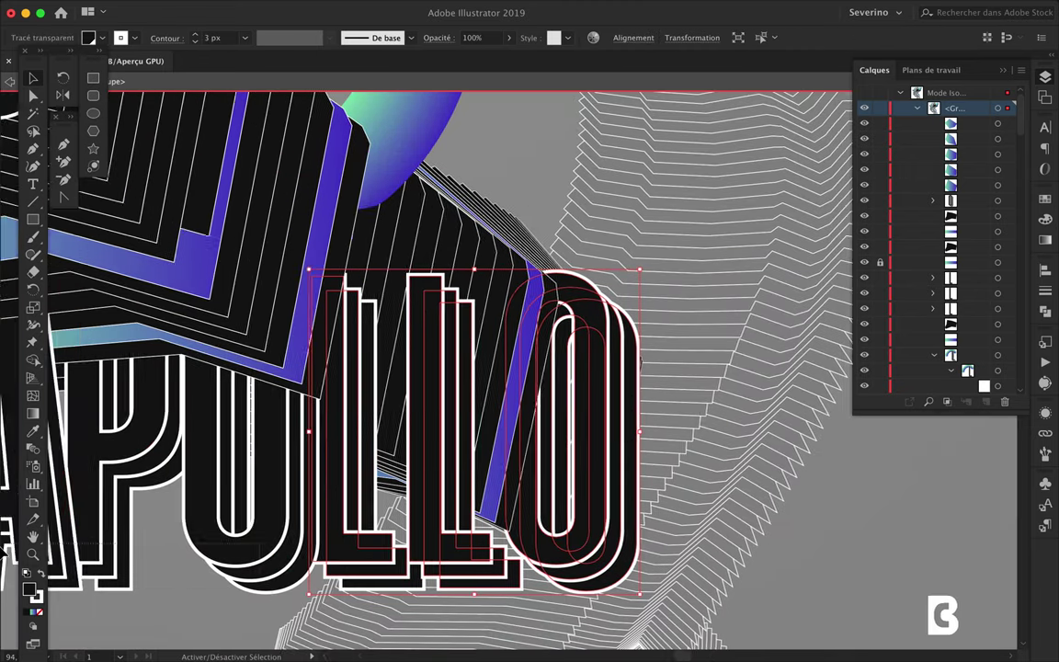
{"action": "scroll", "coordinate": [450, 308], "scroll_direction": "up", "scroll_amount": 2}
{"action": "mouse_move", "coordinate": [440, 274]}
{"action": "left_mouse_down"}
{"action": "mouse_move", "coordinate": [450, 308]}
{"action": "mouse_move", "coordinate": [295, 358]}
{"action": "left_mouse_up"}
{"action": "left_click_drag", "start_coordinate": [341, 441], "coordinate": [318, 446]}
{"action": "left_click", "coordinate": [287, 628]}
{"action": "key", "text": "ctrl+0"}
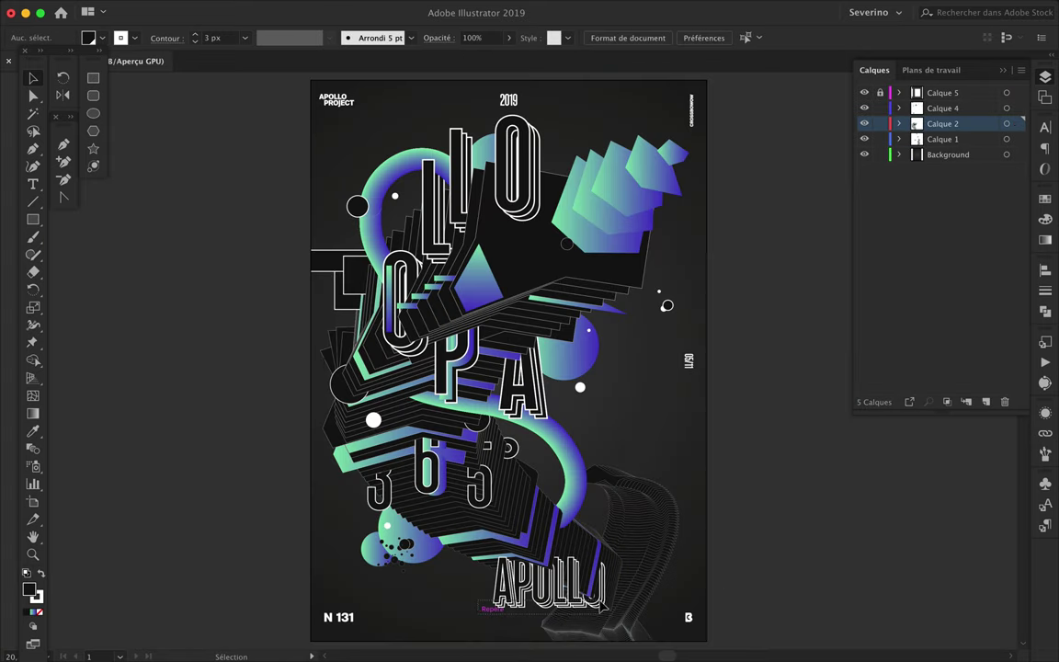
Thin the APOLLO outline strokes to 1 px and shrink the title toward the lower right.
{"action": "scroll", "coordinate": [603, 607], "scroll_direction": "up", "scroll_amount": 5}
{"action": "left_click", "coordinate": [349, 469]}
{"action": "left_click", "coordinate": [1045, 290]}
{"action": "left_click", "coordinate": [909, 289]}
{"action": "left_click", "coordinate": [909, 290]}
{"action": "left_click_drag", "start_coordinate": [264, 457], "coordinate": [402, 520]}
{"action": "left_click", "coordinate": [338, 603]}
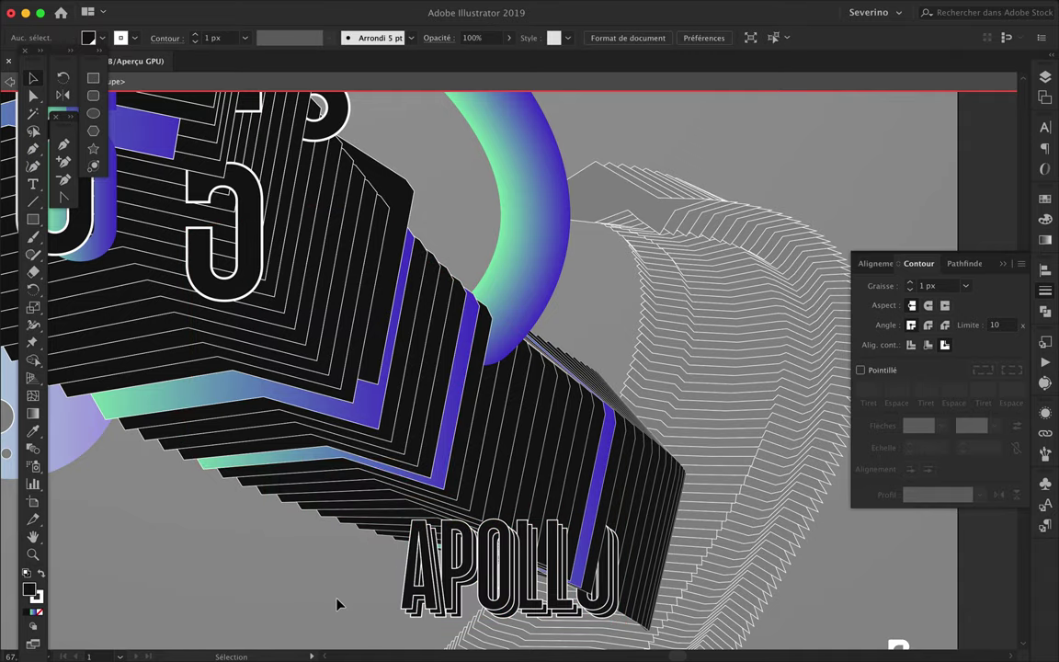
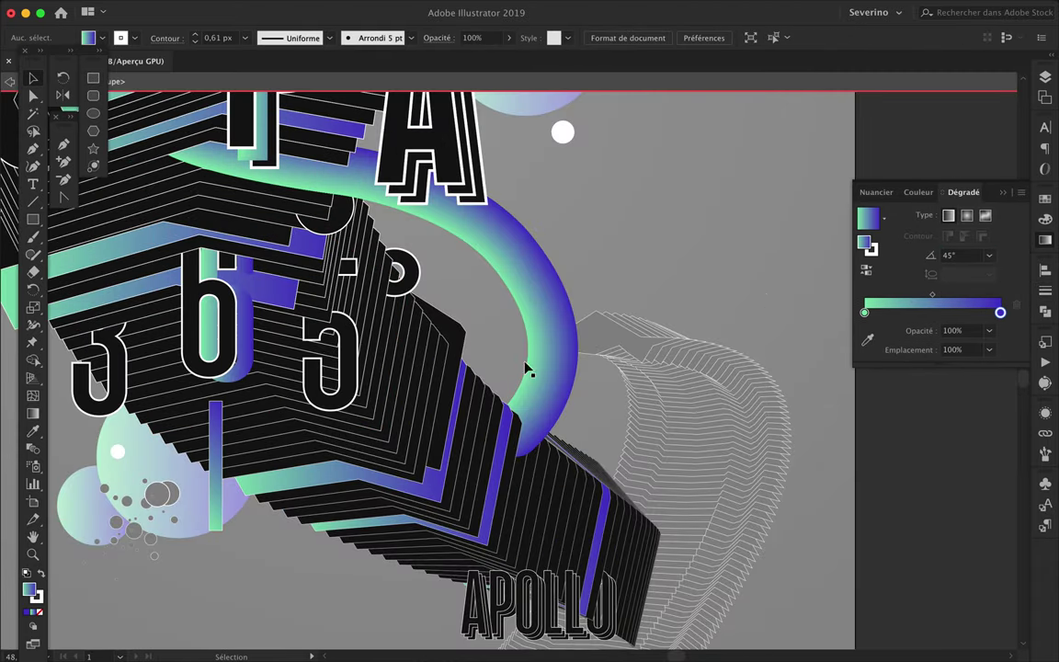
Duplicate the gradient bar under the 6 and line the copy up beside the original.
{"action": "scroll", "coordinate": [1002, 276], "scroll_direction": "down", "scroll_amount": 10}
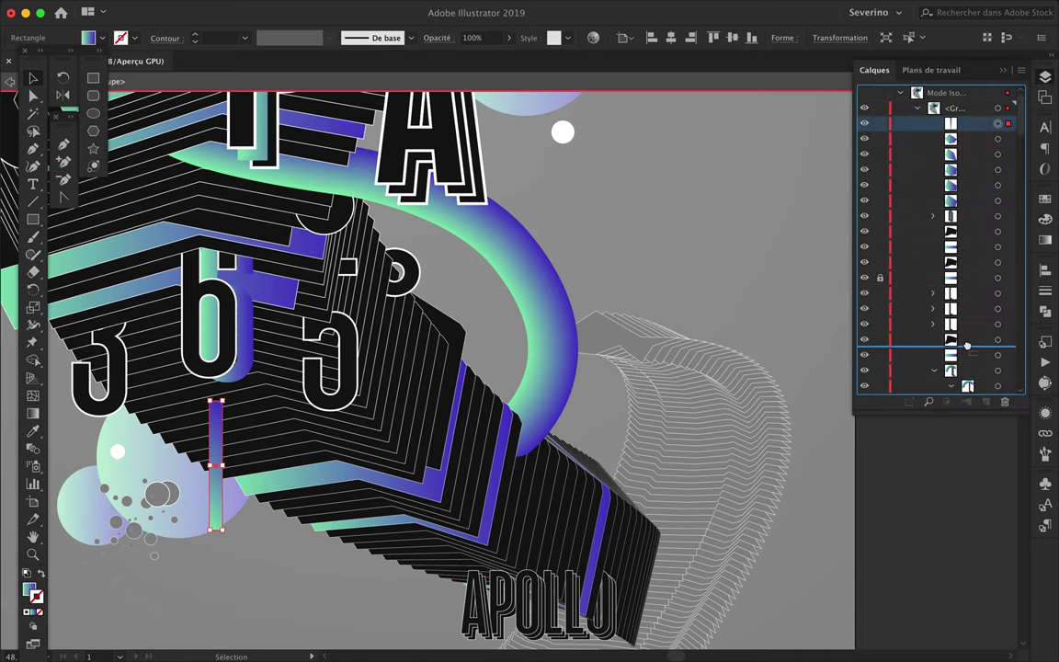
{"action": "scroll", "coordinate": [974, 340], "scroll_direction": "up", "scroll_amount": 5}
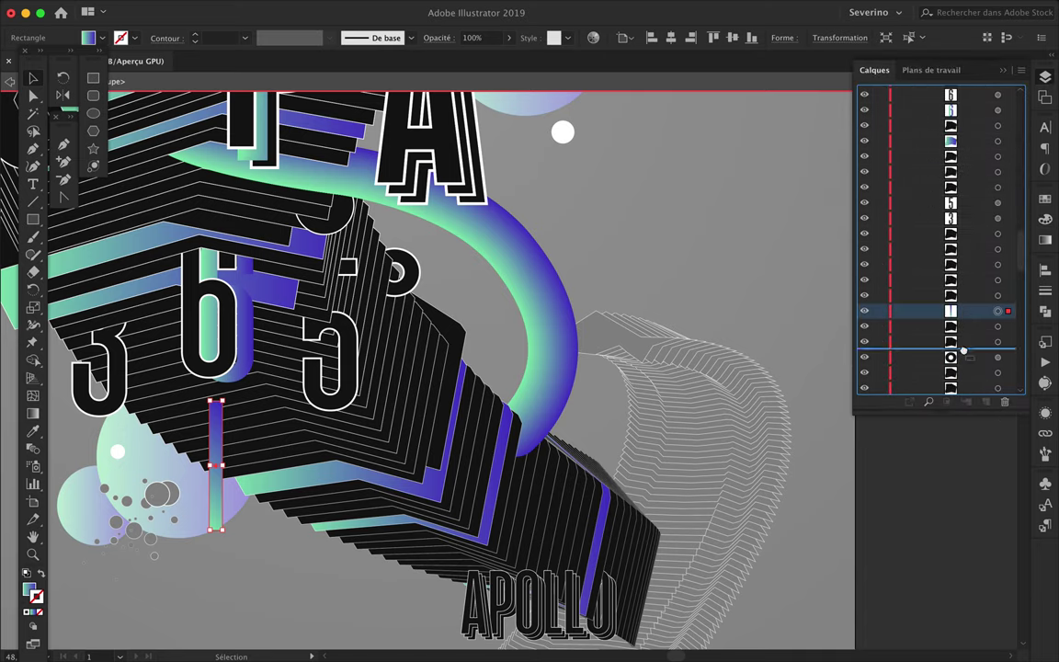
{"action": "left_click_drag", "start_coordinate": [964, 350], "coordinate": [963, 381]}
{"action": "scroll", "coordinate": [211, 464], "scroll_direction": "up", "scroll_amount": 3}
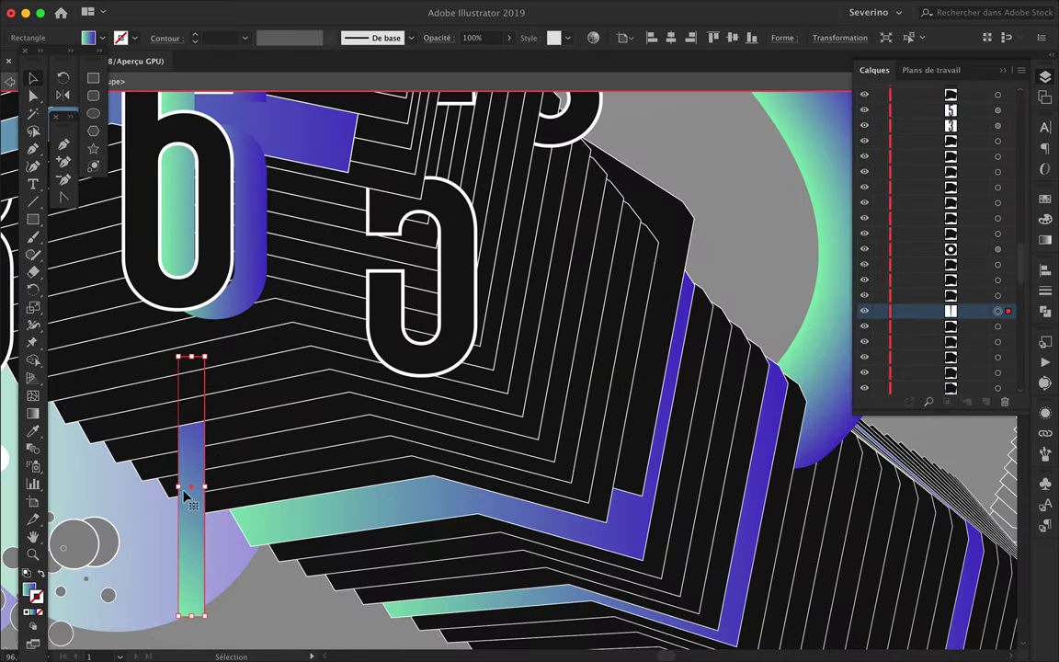
{"action": "scroll", "coordinate": [202, 459], "scroll_direction": "down", "scroll_amount": 1}
{"action": "left_click_drag", "start_coordinate": [206, 447], "coordinate": [312, 441]}
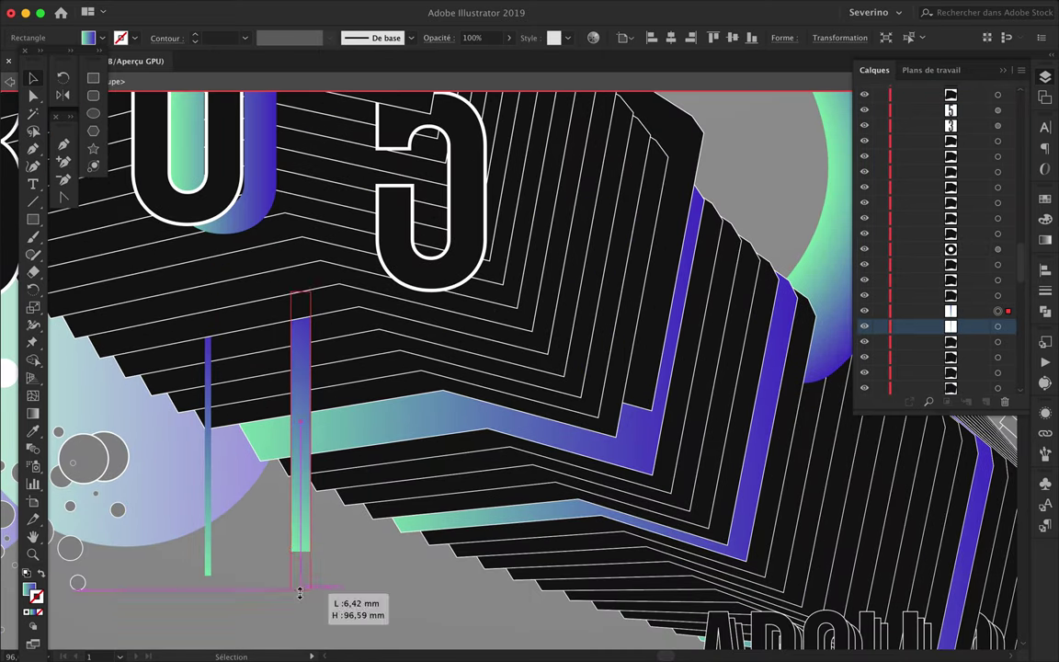
{"action": "left_click_drag", "start_coordinate": [298, 542], "coordinate": [191, 575]}
Undo the last move and place another thin bar copy farther right, diagonally across the block.
{"action": "key", "text": "ctrl+z"}
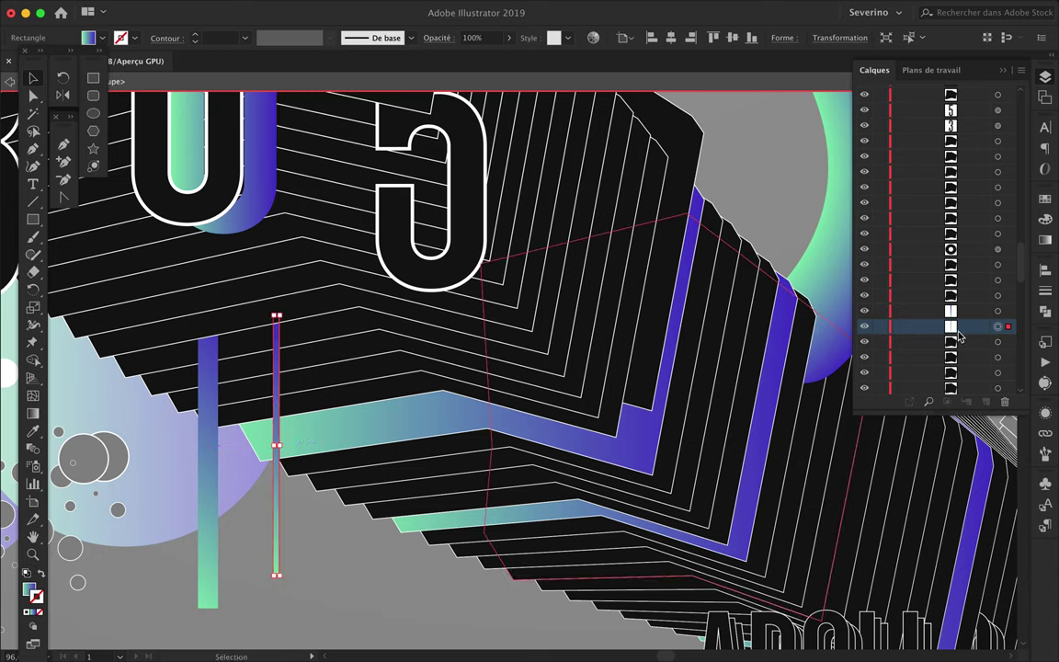
{"action": "key", "text": "ctrl+shift+a"}
{"action": "key", "text": "ctrl+0"}
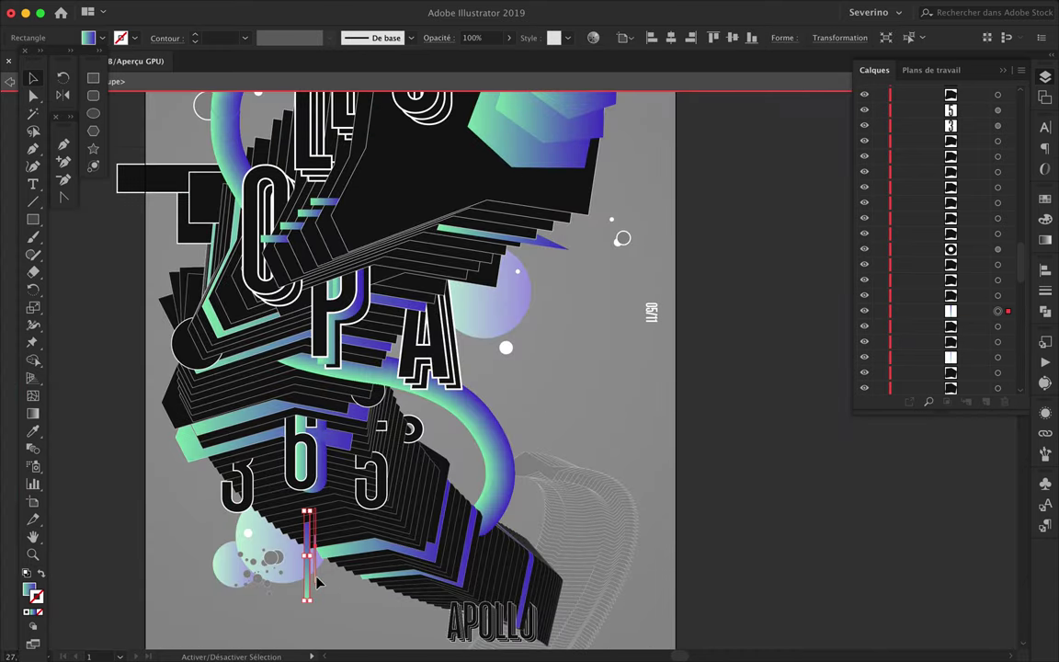
{"action": "left_click_drag", "start_coordinate": [316, 579], "coordinate": [405, 538]}
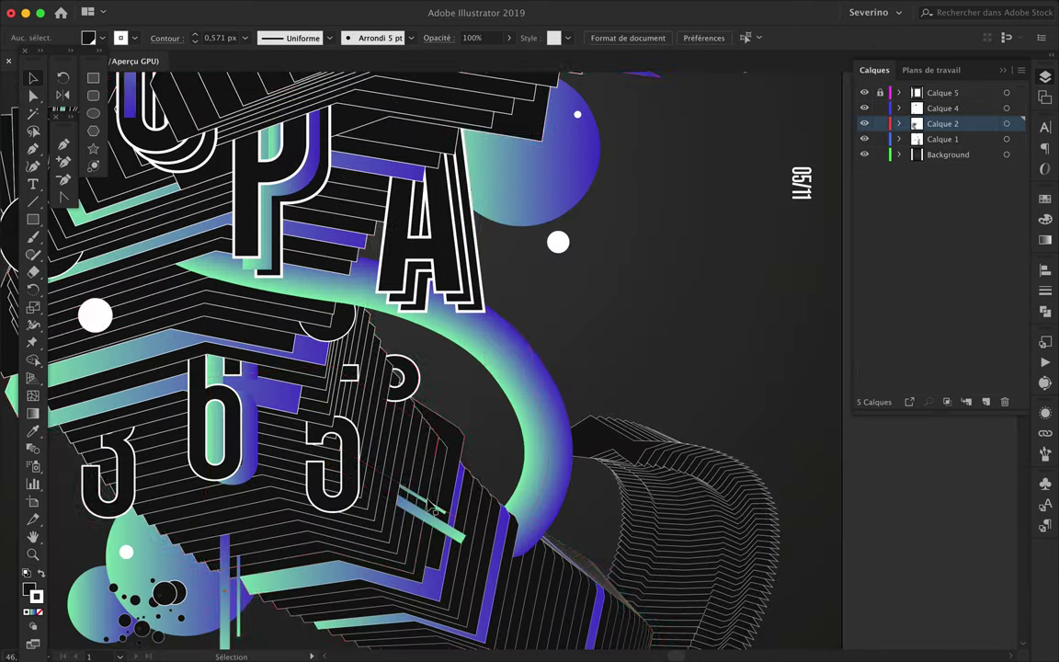
{"action": "scroll", "coordinate": [977, 204], "scroll_direction": "down", "scroll_amount": 10}
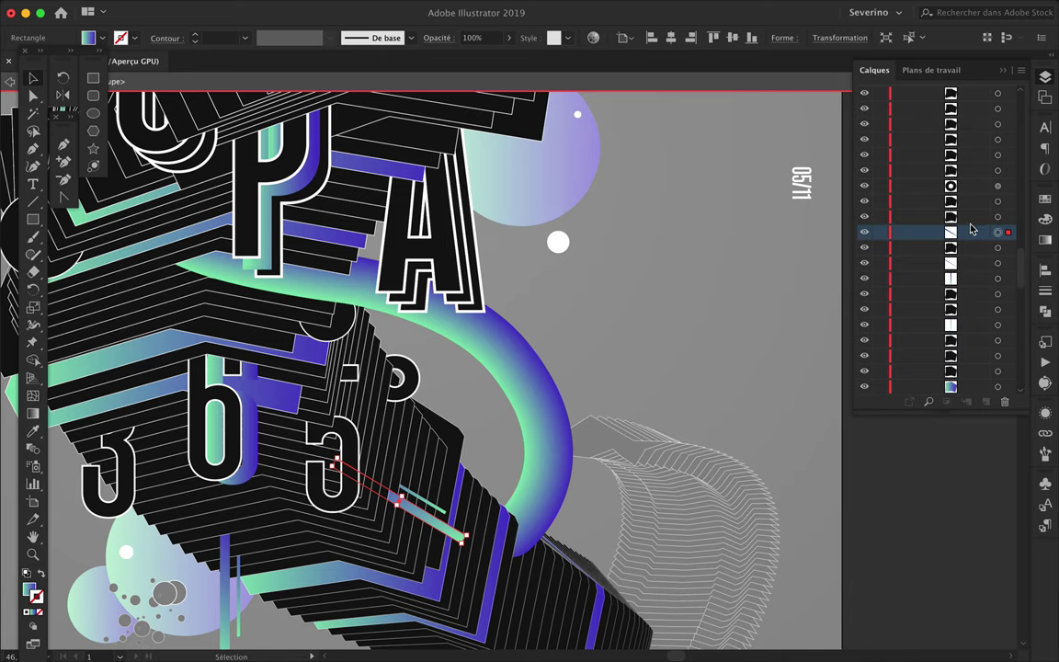
Draw a small gradient circle on the black block with the Ellipse tool.
{"action": "left_click", "coordinate": [699, 303]}
{"action": "scroll", "coordinate": [591, 421], "scroll_direction": "down", "scroll_amount": 3}
{"action": "key", "text": "l"}
{"action": "left_click_drag", "start_coordinate": [474, 488], "coordinate": [512, 524]}
{"action": "key", "text": "v"}
Restack the circle beneath the black block in the Layers panel.
{"action": "scroll", "coordinate": [962, 310], "scroll_direction": "down", "scroll_amount": 5}
{"action": "left_click_drag", "start_coordinate": [966, 355], "coordinate": [963, 293]}
{"action": "left_click_drag", "start_coordinate": [962, 350], "coordinate": [967, 265]}
{"action": "left_click_drag", "start_coordinate": [967, 104], "coordinate": [969, 227]}
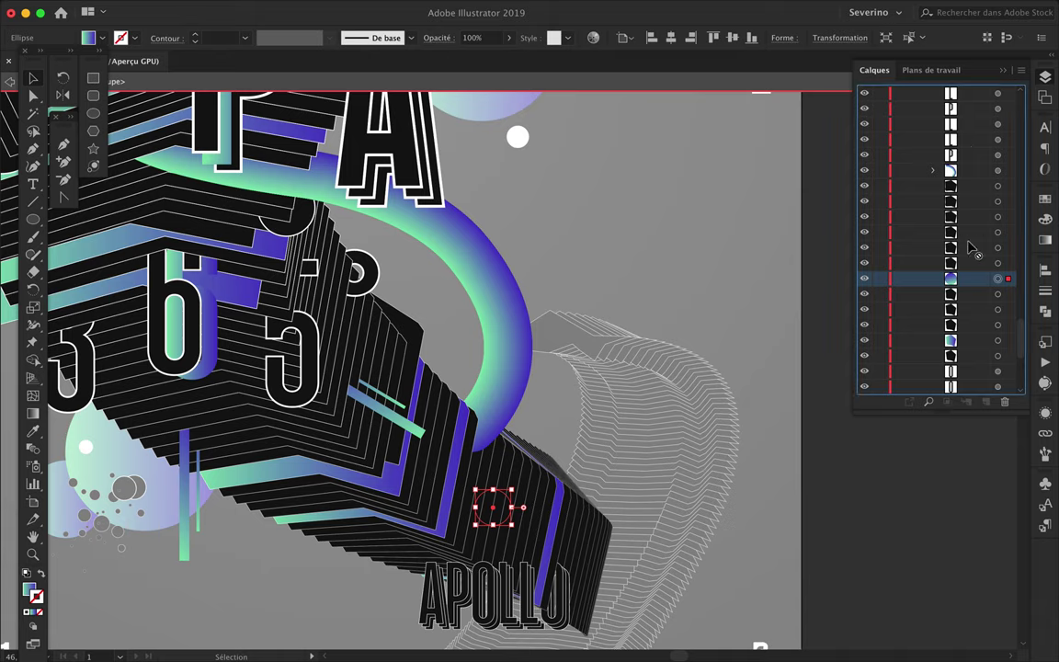
Place circle copies at the block's lower edge and beside the APOLLO lettering.
{"action": "left_click_drag", "start_coordinate": [370, 557], "coordinate": [349, 562]}
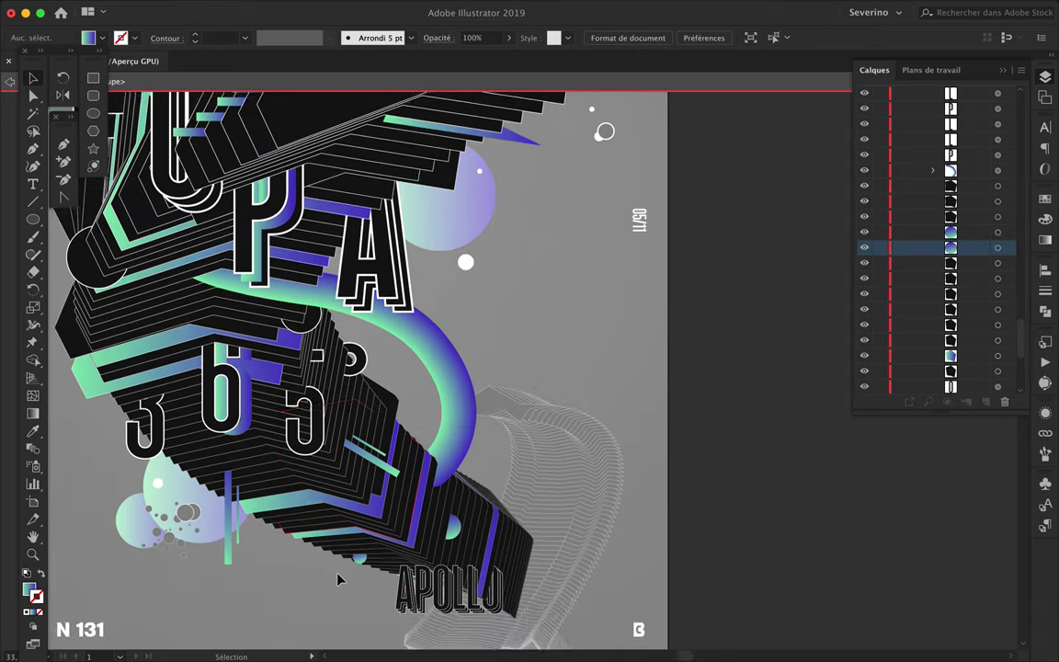
{"action": "left_click_drag", "start_coordinate": [396, 592], "coordinate": [545, 599]}
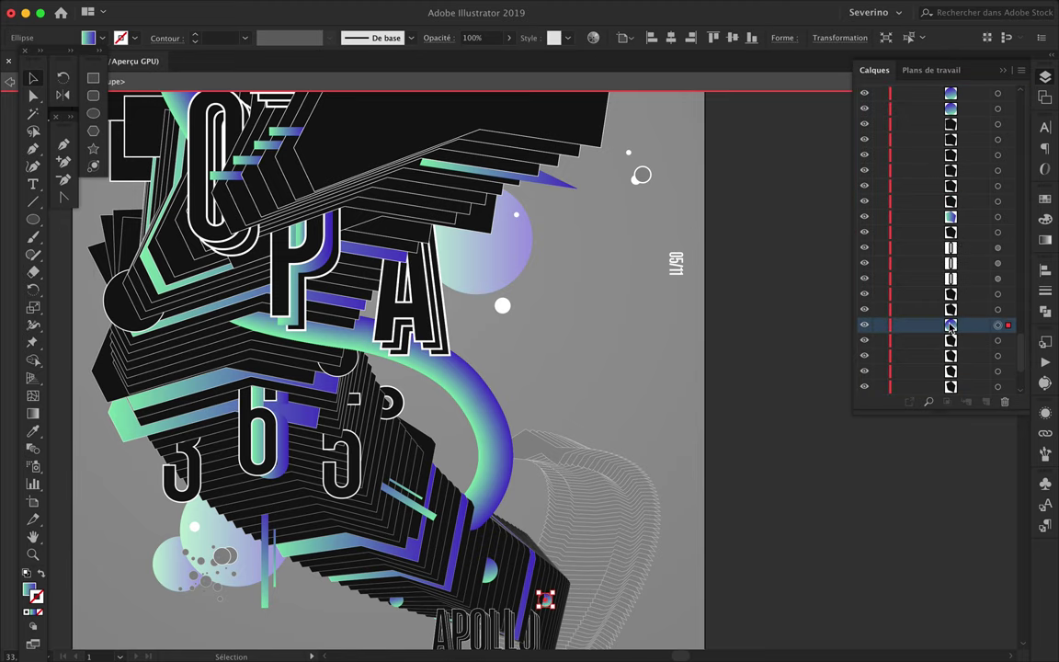
{"action": "key", "text": "ctrl+shift+a"}
{"action": "scroll", "coordinate": [530, 558], "scroll_direction": "up", "scroll_amount": 3}
{"action": "scroll", "coordinate": [547, 485], "scroll_direction": "up", "scroll_amount": 3}
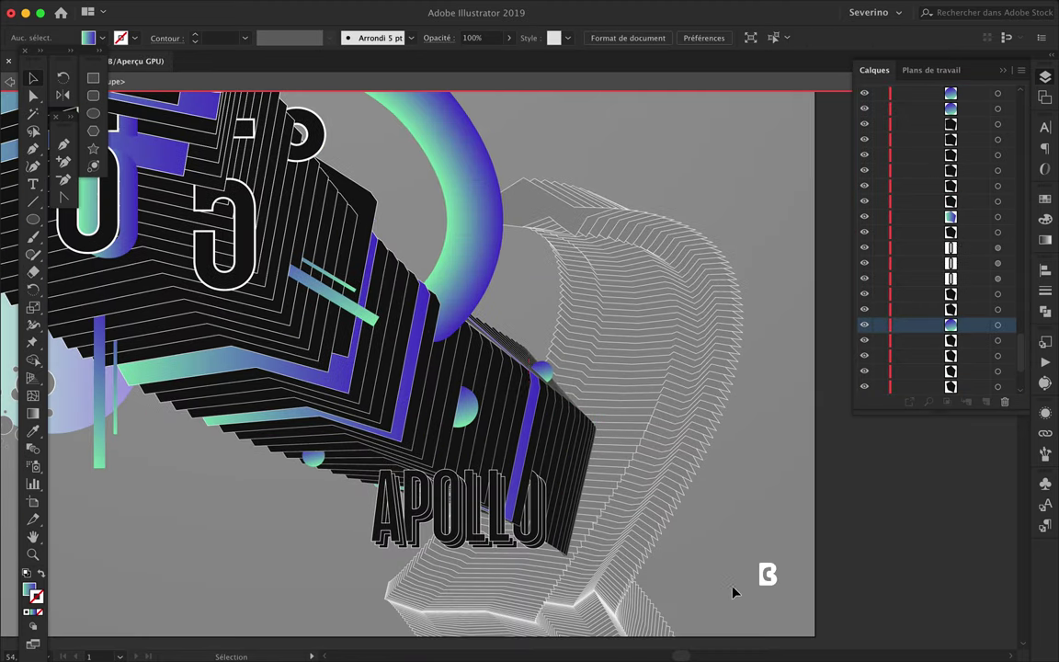
{"action": "left_click", "coordinate": [551, 372]}
{"action": "scroll", "coordinate": [558, 363], "scroll_direction": "down", "scroll_amount": 2}
{"action": "left_click_drag", "start_coordinate": [520, 261], "coordinate": [569, 490]}
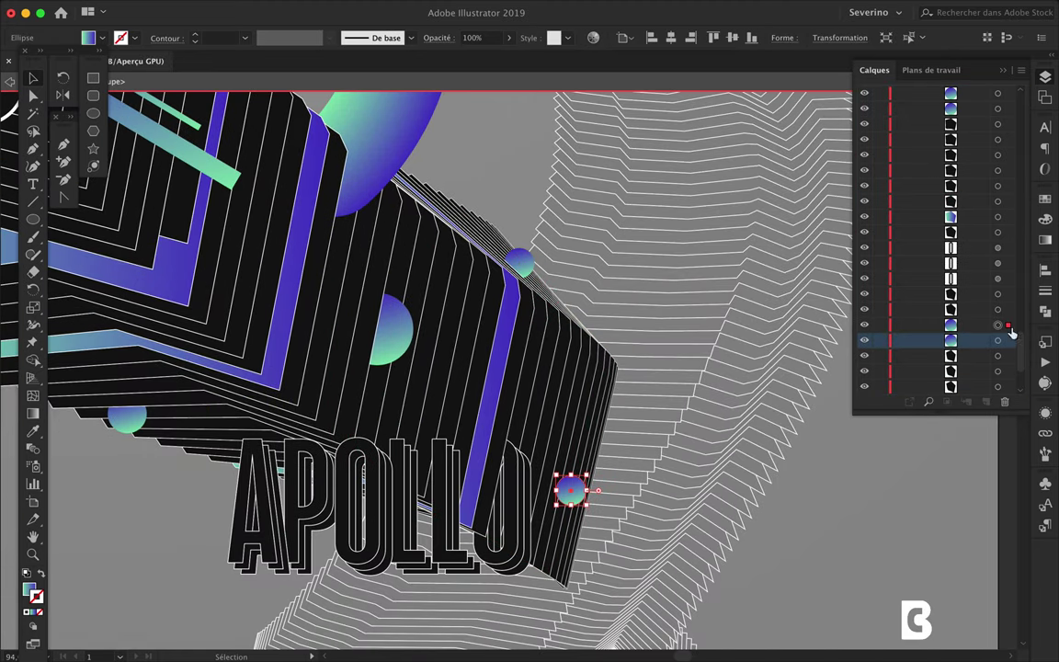
Enter the group holding the small circle and bring up the Layers panel.
{"action": "scroll", "coordinate": [607, 511], "scroll_direction": "down", "scroll_amount": 3}
{"action": "scroll", "coordinate": [614, 508], "scroll_direction": "up", "scroll_amount": 3}
{"action": "scroll", "coordinate": [643, 515], "scroll_direction": "down", "scroll_amount": 3}
{"action": "scroll", "coordinate": [551, 529], "scroll_direction": "down", "scroll_amount": 2}
{"action": "scroll", "coordinate": [488, 536], "scroll_direction": "up", "scroll_amount": 1}
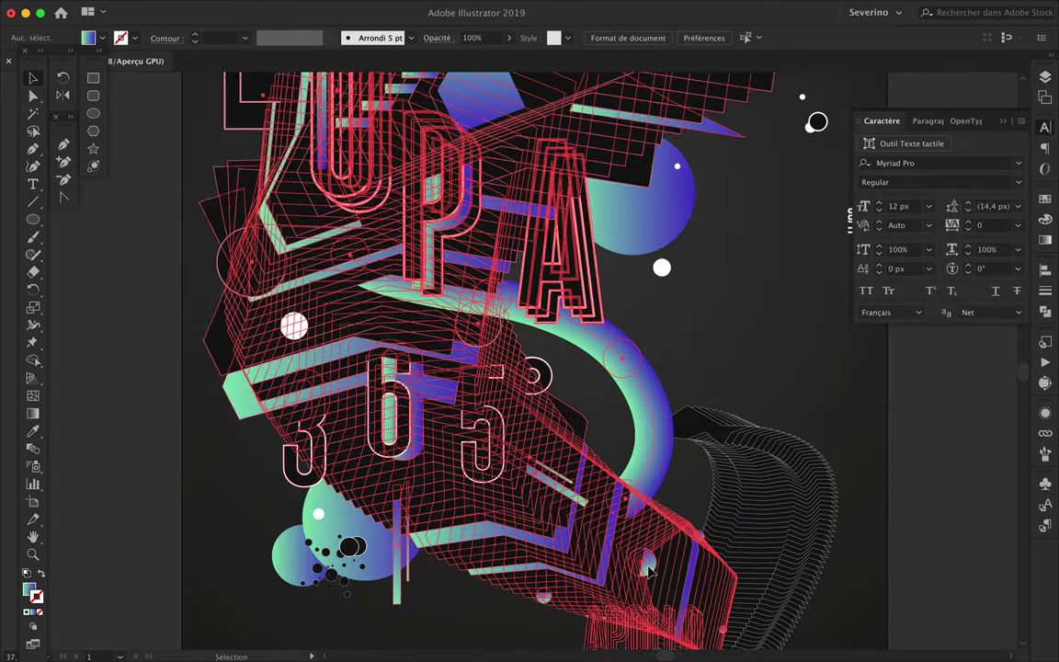
{"action": "double_click", "coordinate": [377, 471]}
{"action": "left_click", "coordinate": [1045, 79]}
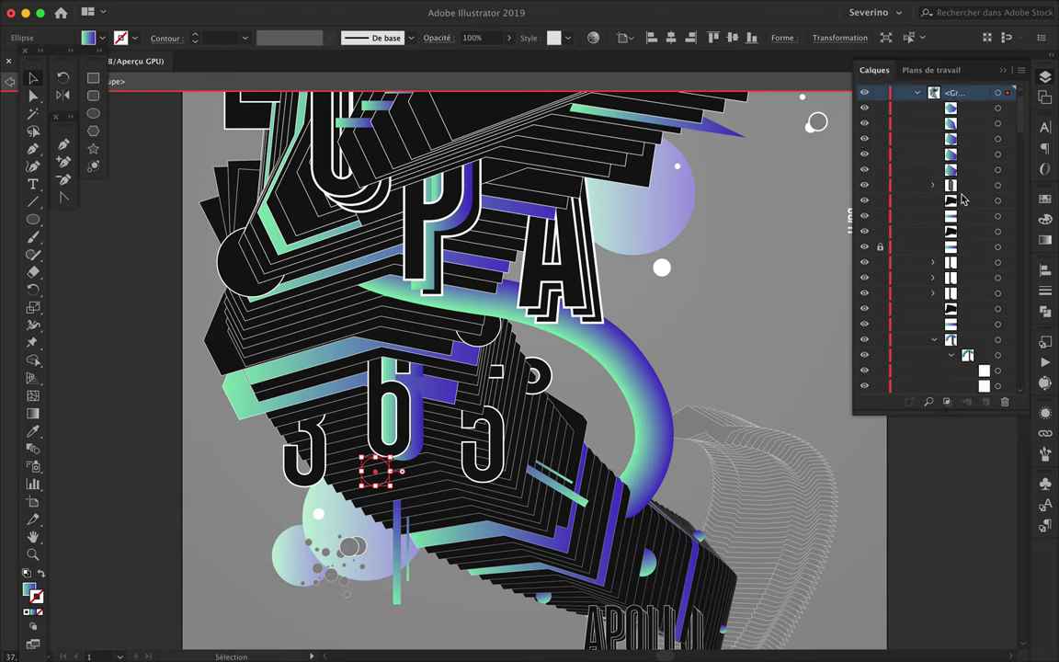
{"action": "scroll", "coordinate": [961, 166], "scroll_direction": "down", "scroll_amount": 3}
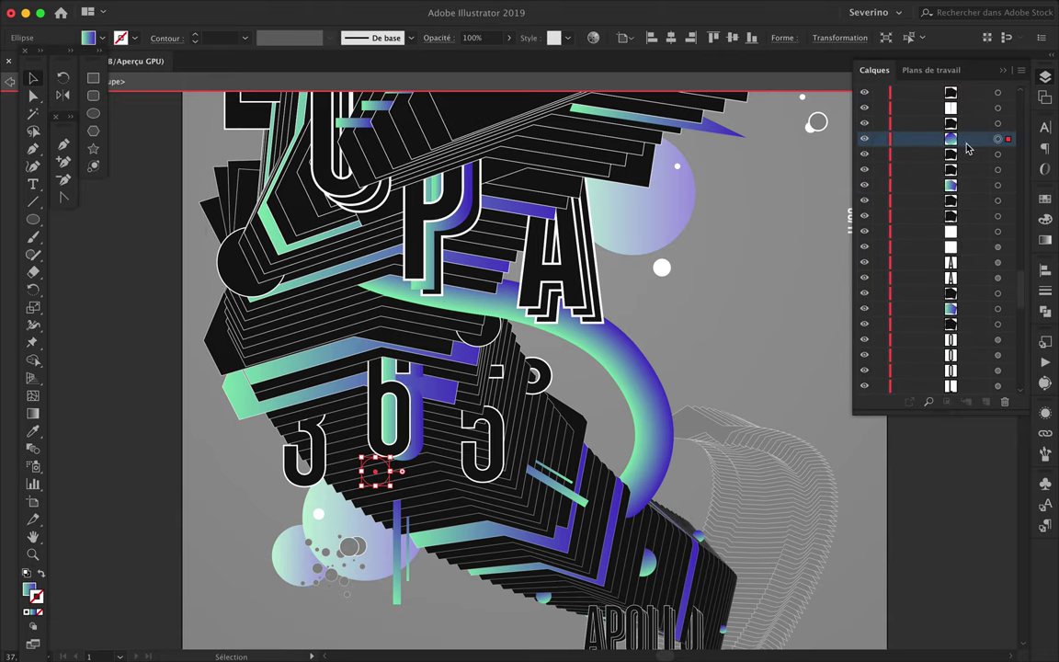
{"action": "scroll", "coordinate": [963, 156], "scroll_direction": "up", "scroll_amount": 2}
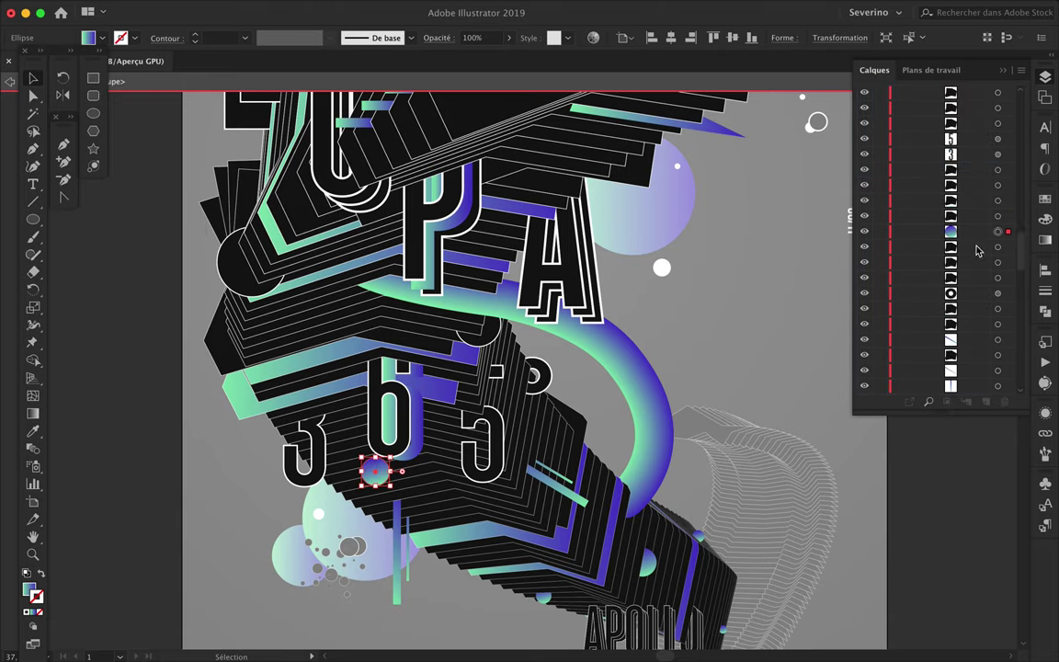
Nudge the circle near the 6 down-left and raise it so its gradient shows.
{"action": "left_click_drag", "start_coordinate": [389, 491], "coordinate": [383, 497]}
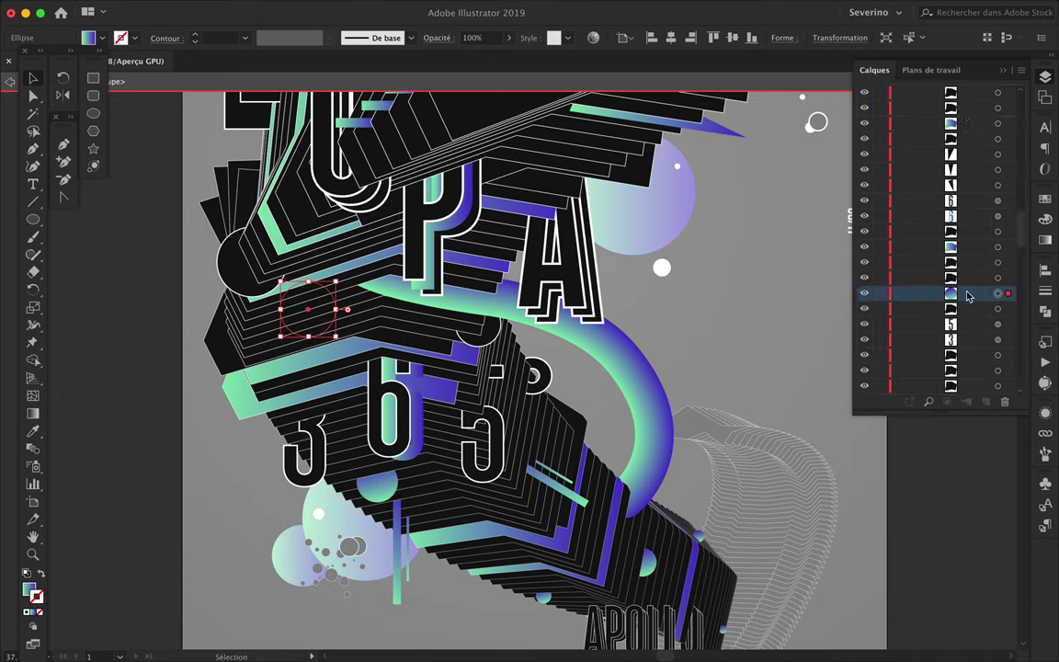
{"action": "left_click_drag", "start_coordinate": [979, 265], "coordinate": [957, 104]}
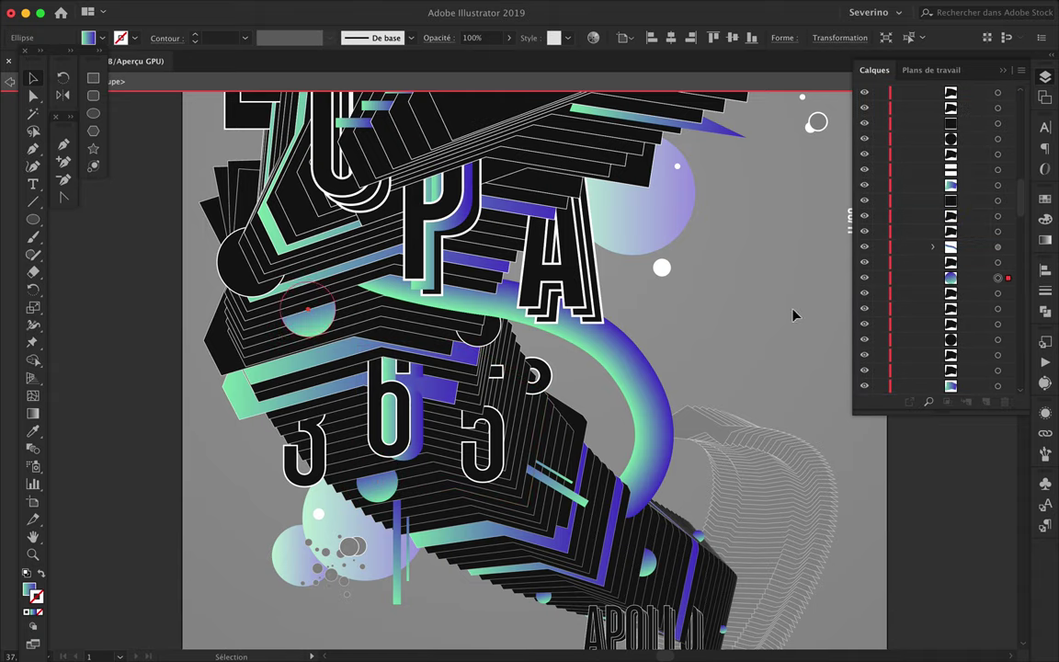
{"action": "scroll", "coordinate": [713, 278], "scroll_direction": "up", "scroll_amount": 5}
{"action": "left_click", "coordinate": [216, 403]}
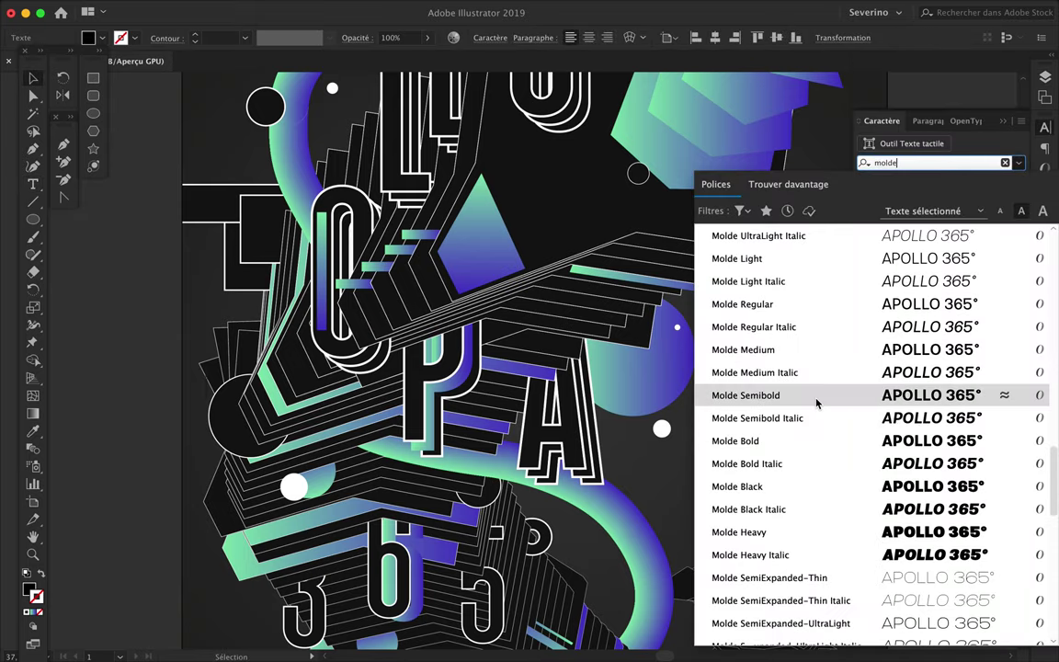
Set the APOLLO 365° label to Molde Semibold and rotate it to the block's edge angle.
{"action": "left_click", "coordinate": [816, 402]}
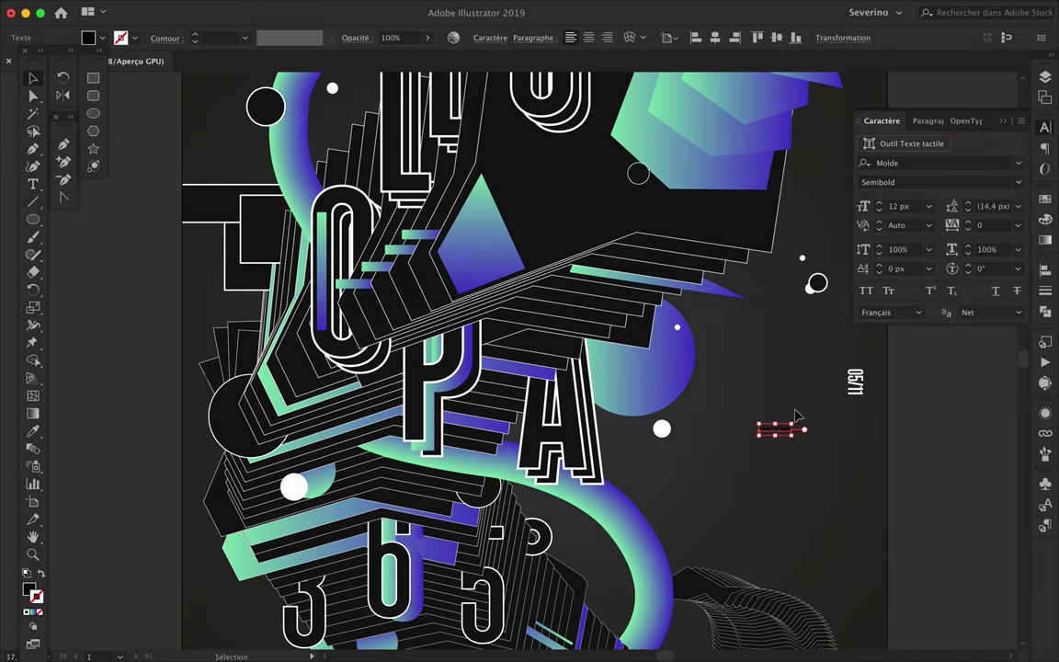
{"action": "key", "text": "super+plus"}
{"action": "key", "text": "super+plus"}
{"action": "key", "text": "super+plus"}
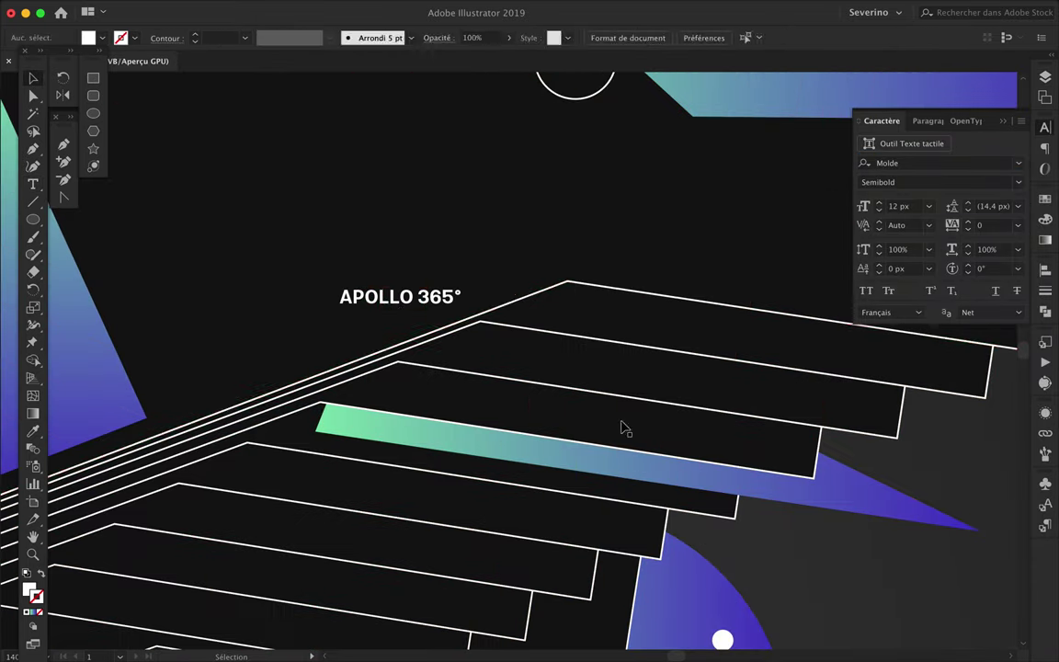
{"action": "left_click_drag", "start_coordinate": [464, 292], "coordinate": [453, 306]}
{"action": "left_click_drag", "start_coordinate": [551, 294], "coordinate": [567, 279]}
Widen the label's tracking to 220 and move it down-left onto the block.
{"action": "type", "text": "210"}
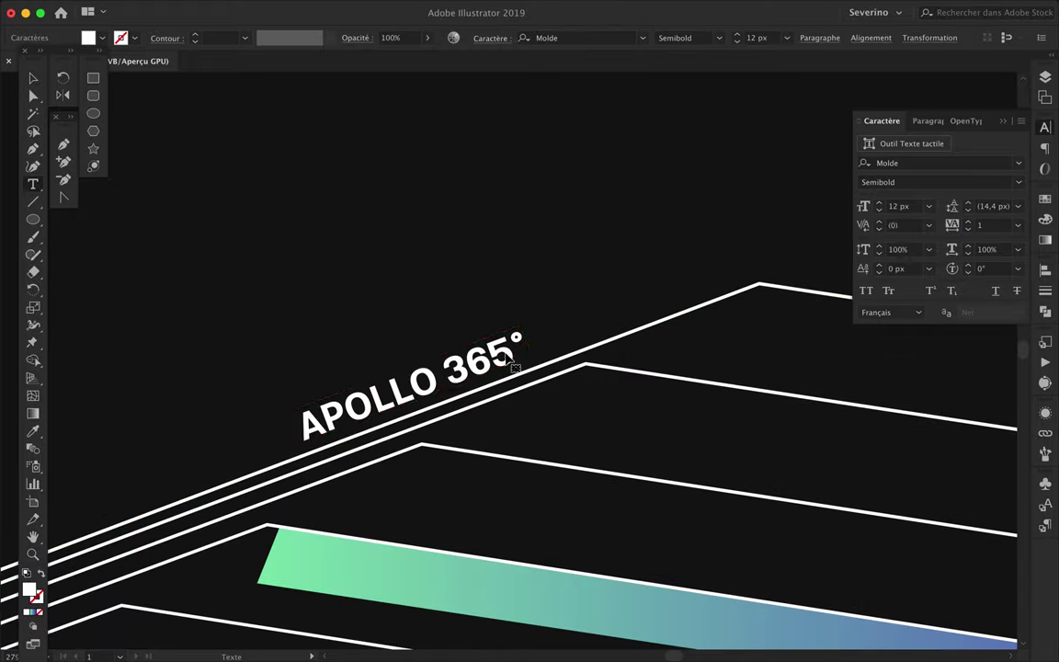
{"action": "key", "text": "Return"}
{"action": "left_click", "coordinate": [967, 225]}
{"action": "key", "text": "super+0"}
{"action": "key", "text": "super+plus"}
{"action": "key", "text": "super+plus"}
{"action": "left_click_drag", "start_coordinate": [487, 555], "coordinate": [395, 595]}
{"action": "key", "text": "super+0"}
{"action": "left_click", "coordinate": [716, 377]}
{"action": "key", "text": "super+plus"}
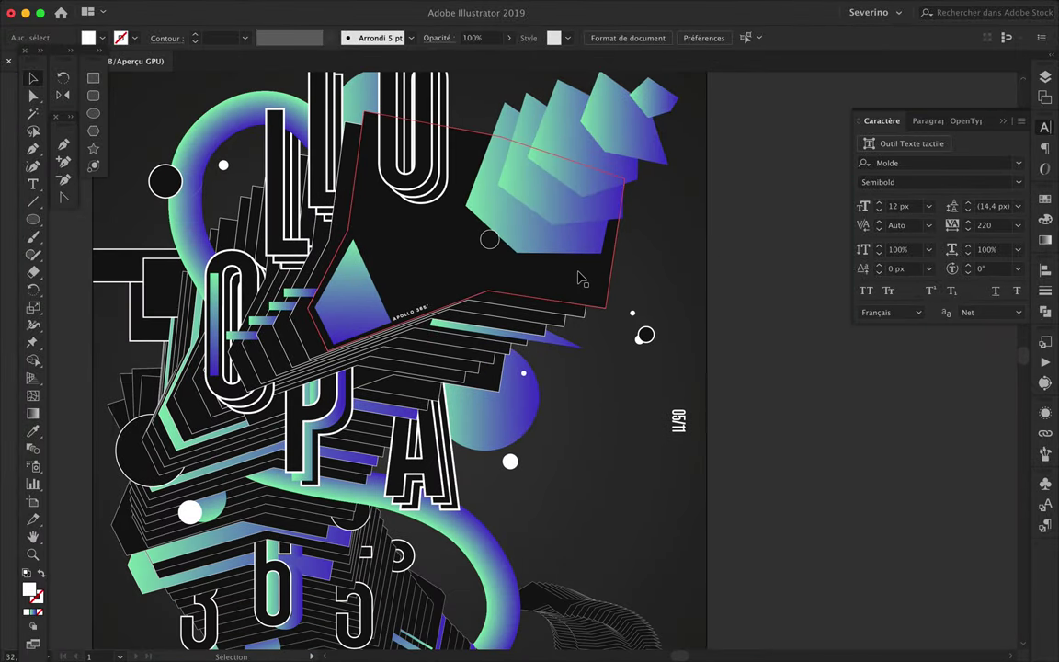
Draw a tall thin rectangle with a gradient stroke and shift it slightly up-right.
{"action": "left_click_drag", "start_coordinate": [462, 101], "coordinate": [476, 359]}
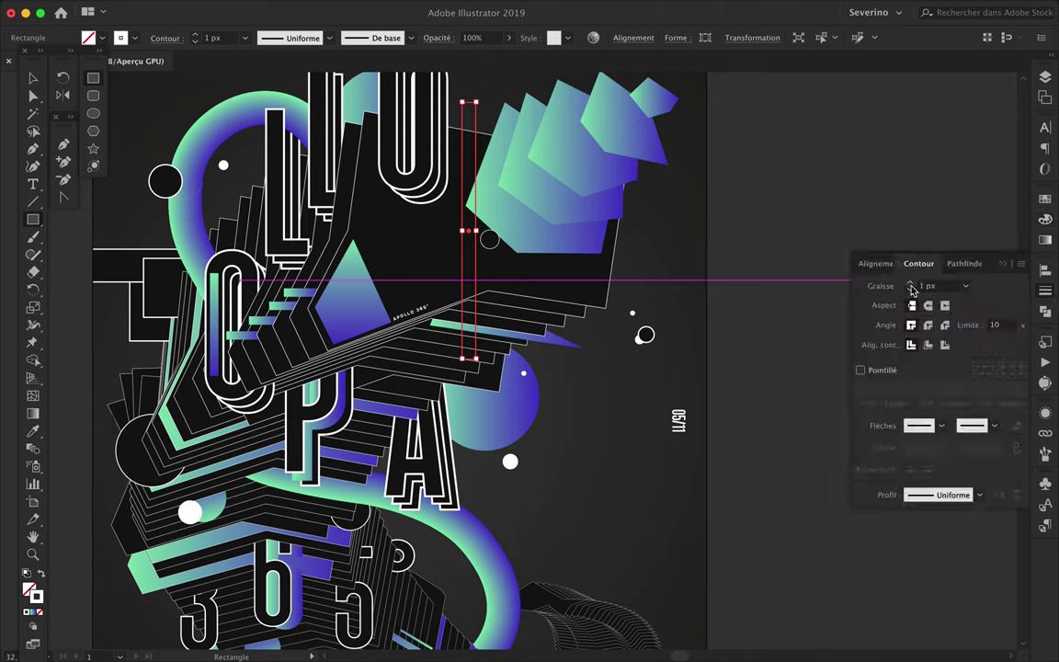
{"action": "left_click", "coordinate": [1046, 244]}
{"action": "key", "text": "v"}
{"action": "key", "text": "super+shift+a"}
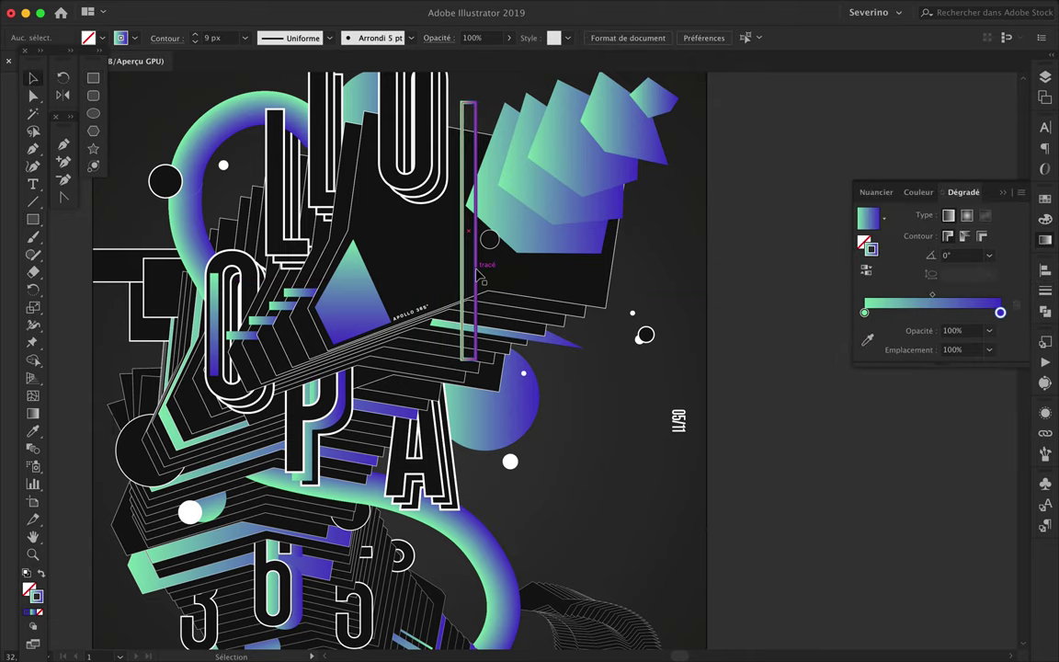
{"action": "left_click_drag", "start_coordinate": [474, 334], "coordinate": [480, 299]}
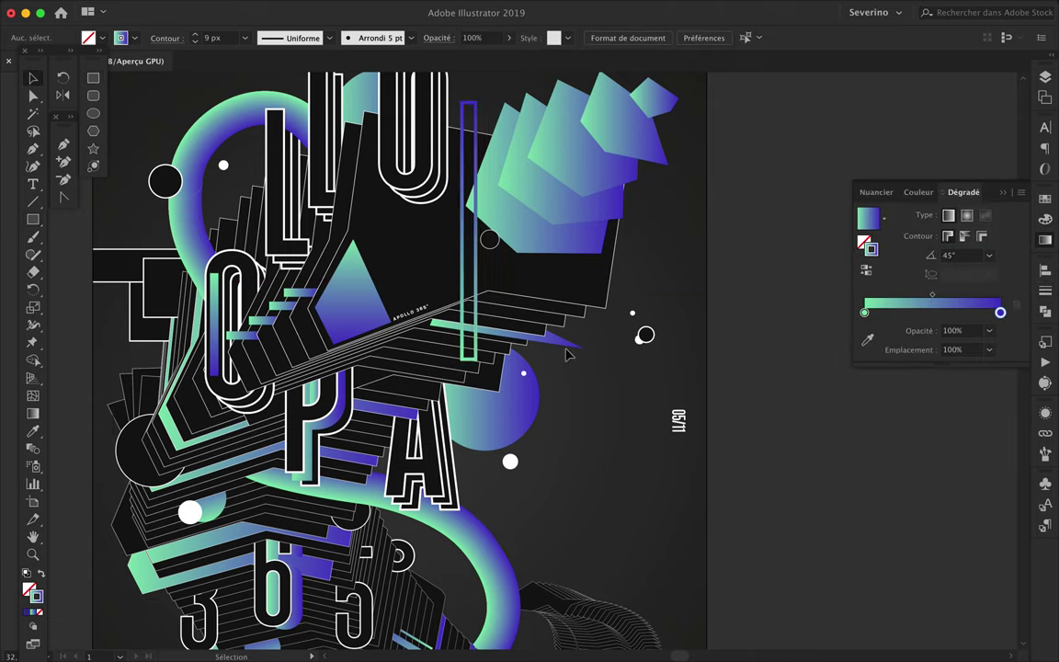
Shorten the gradient rectangle from its bottom edge.
{"action": "scroll", "coordinate": [474, 183], "scroll_direction": "up", "scroll_amount": 5}
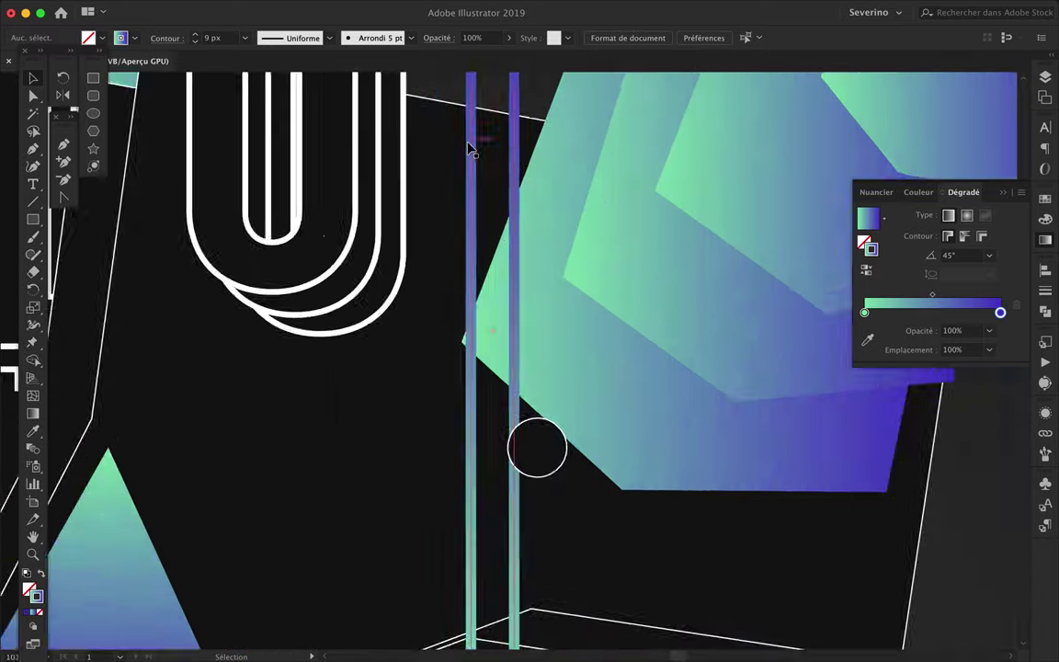
{"action": "scroll", "coordinate": [475, 165], "scroll_direction": "down", "scroll_amount": 2}
{"action": "left_click_drag", "start_coordinate": [480, 488], "coordinate": [479, 455]}
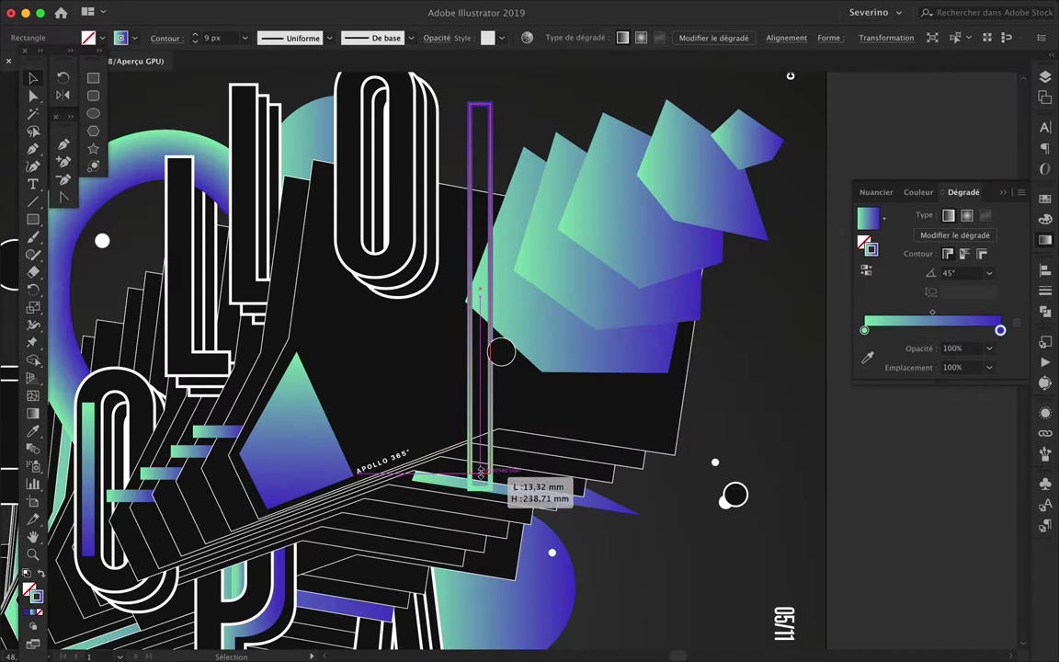
{"action": "key", "text": "super+shift+a"}
Try restacking the black shape above the gradient shapes in isolation mode, then undo it.
{"action": "double_click", "coordinate": [467, 204]}
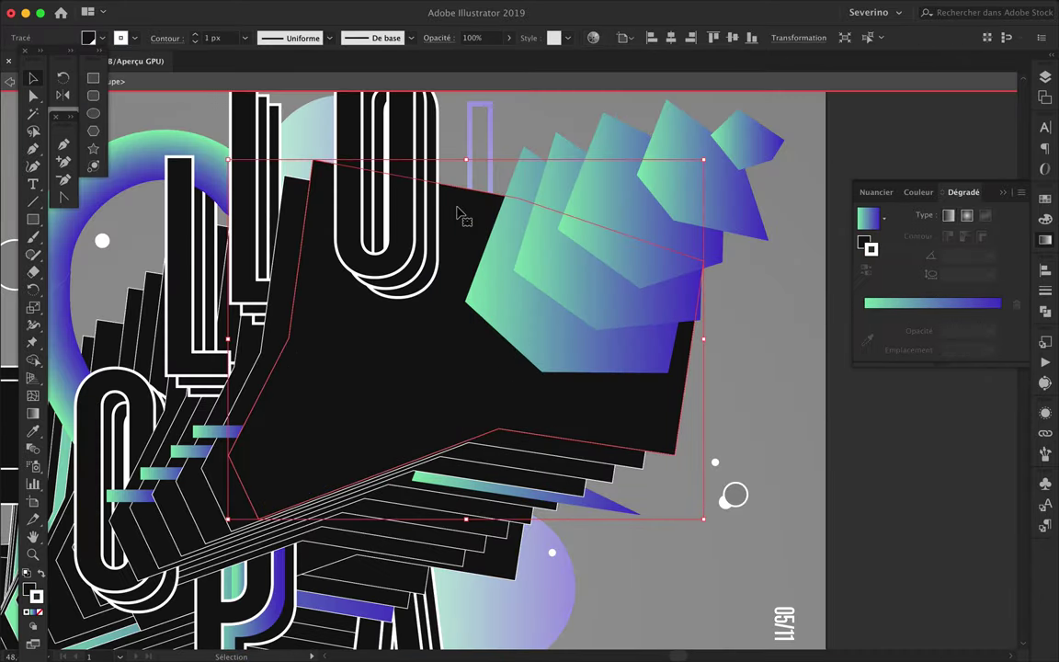
{"action": "left_click_drag", "start_coordinate": [979, 218], "coordinate": [957, 93]}
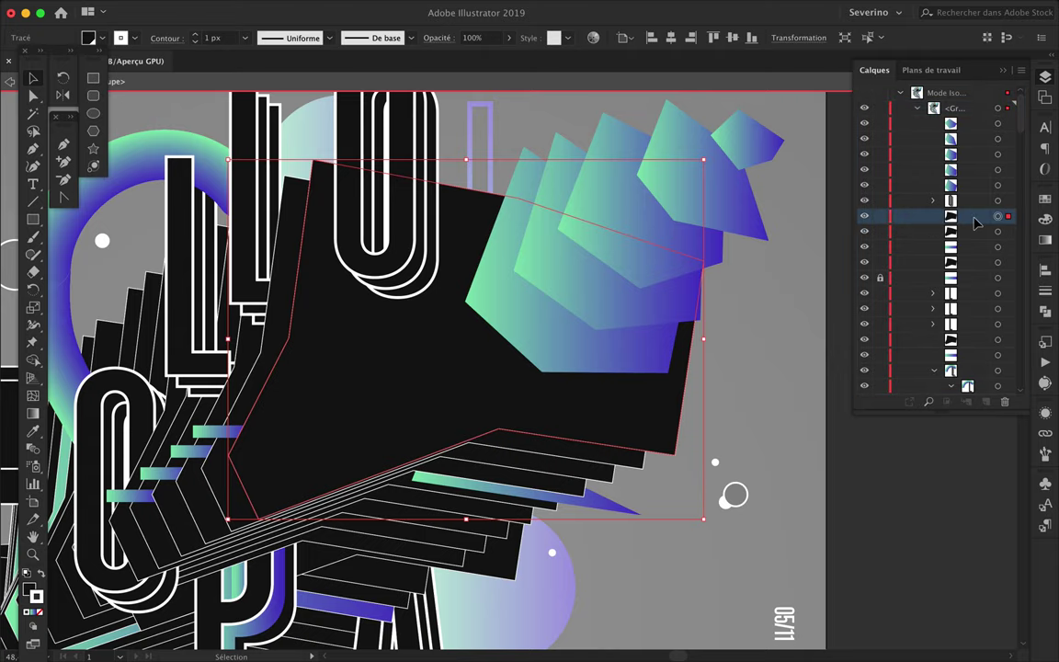
{"action": "double_click", "coordinate": [806, 193]}
{"action": "key", "text": "ctrl+z"}
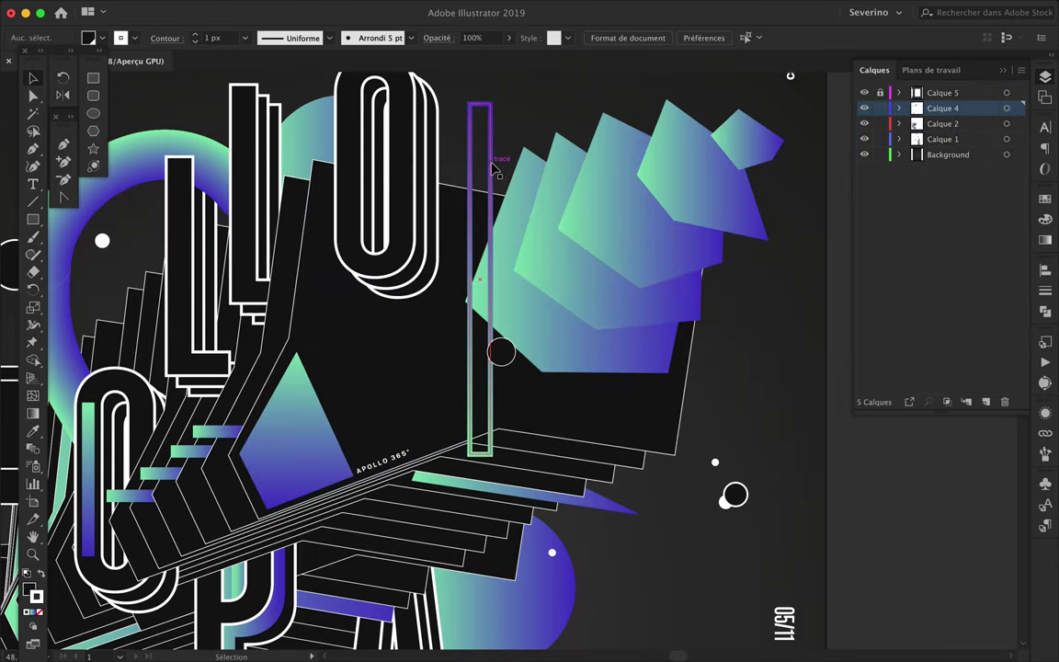
Try pulling the black block's lower-left anchor points outward, then undo the change.
{"action": "left_click", "coordinate": [468, 186]}
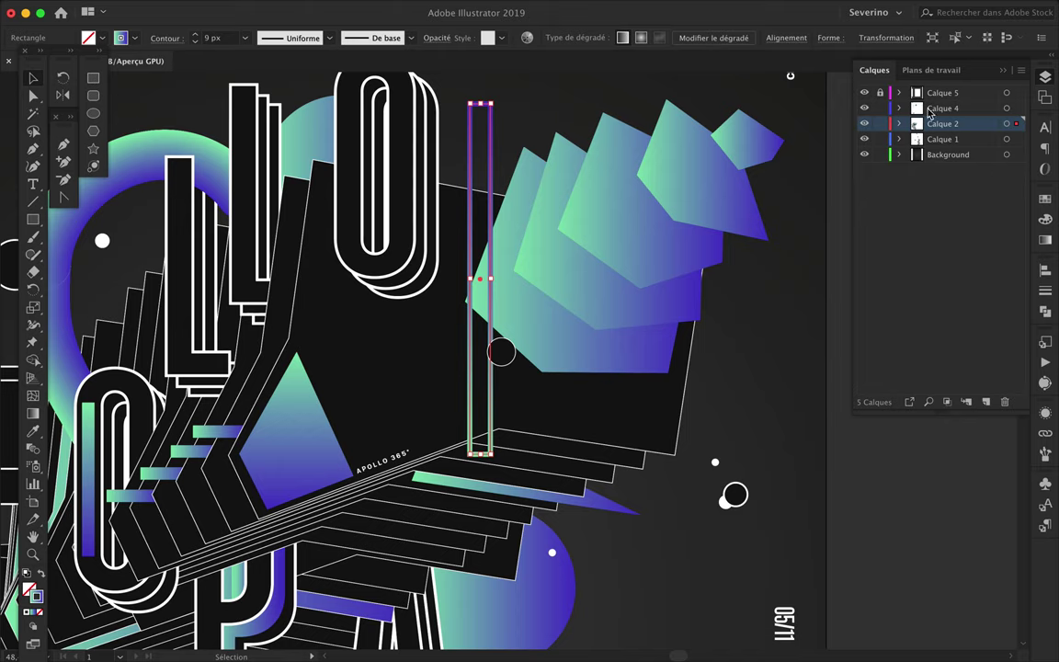
{"action": "left_click_drag", "start_coordinate": [588, 304], "coordinate": [562, 283]}
{"action": "key", "text": "a"}
{"action": "left_click_drag", "start_coordinate": [453, 438], "coordinate": [324, 519]}
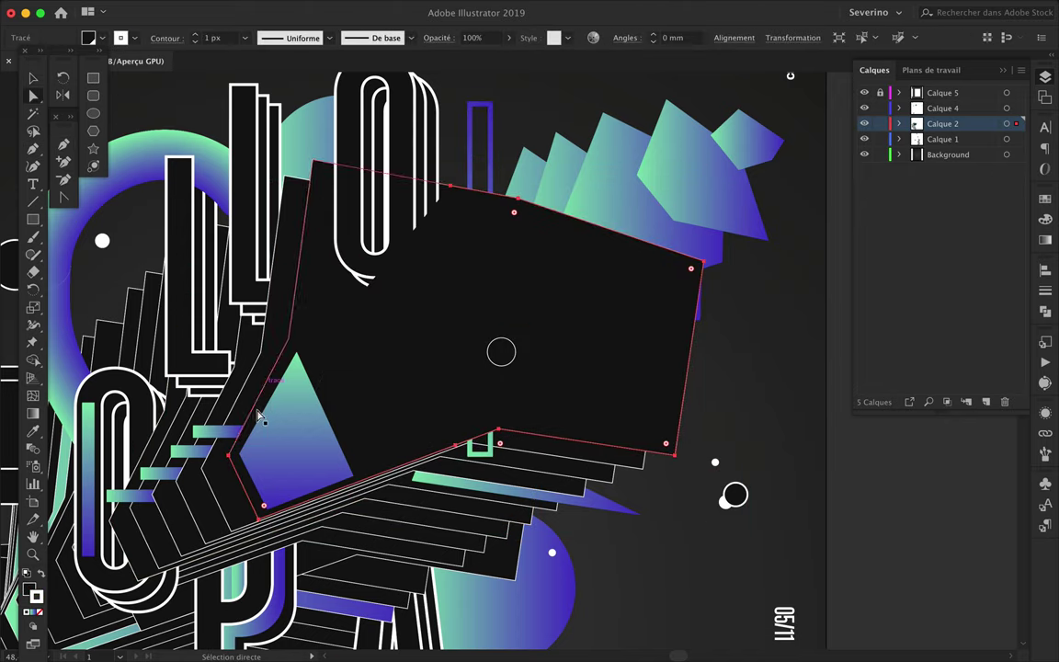
{"action": "left_click_drag", "start_coordinate": [324, 520], "coordinate": [261, 516]}
{"action": "key", "text": "ctrl+z"}
{"action": "key", "text": "ctrl+z"}
{"action": "key", "text": "v"}
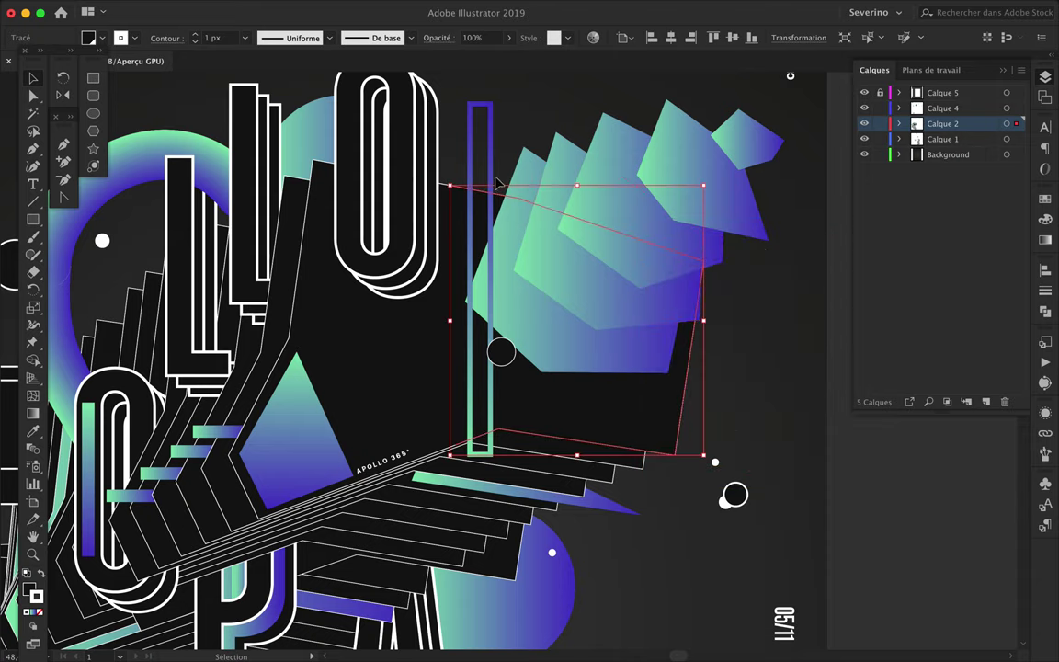
Narrow the tall purple bar by pulling its left edge in, then select the dark block path.
{"action": "left_click", "coordinate": [494, 173]}
{"action": "scroll", "coordinate": [487, 211], "scroll_direction": "up", "scroll_amount": 3}
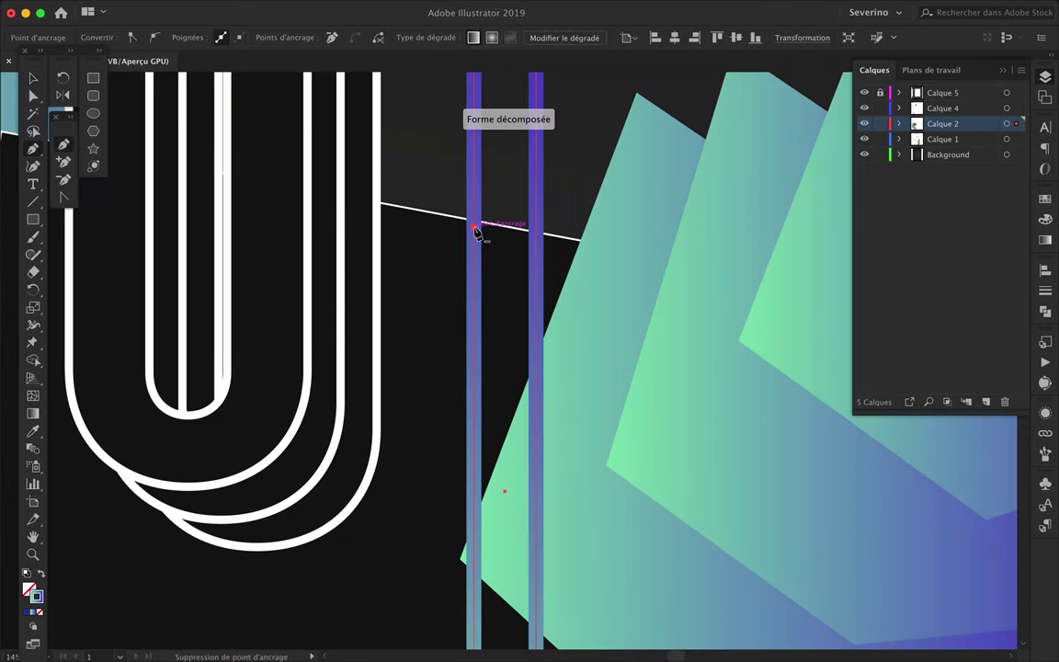
{"action": "scroll", "coordinate": [475, 250], "scroll_direction": "down", "scroll_amount": 3}
{"action": "key", "text": "a"}
{"action": "left_click_drag", "start_coordinate": [485, 279], "coordinate": [498, 279]}
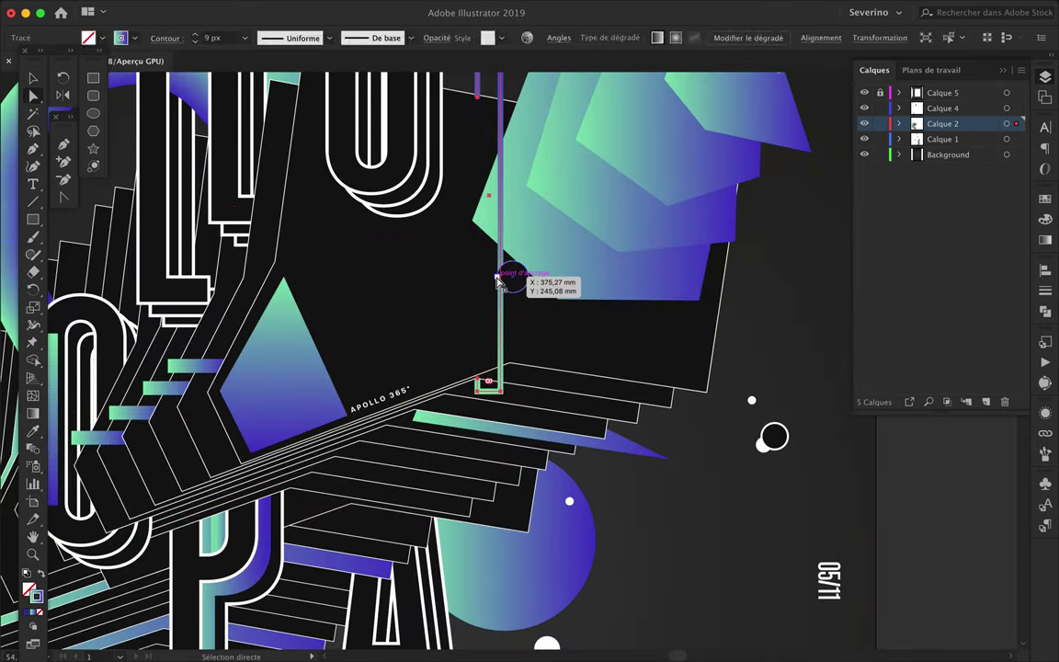
{"action": "scroll", "coordinate": [752, 338], "scroll_direction": "up", "scroll_amount": 1}
{"action": "scroll", "coordinate": [476, 499], "scroll_direction": "up", "scroll_amount": 3}
{"action": "left_click", "coordinate": [643, 458]}
{"action": "scroll", "coordinate": [643, 457], "scroll_direction": "down", "scroll_amount": 3}
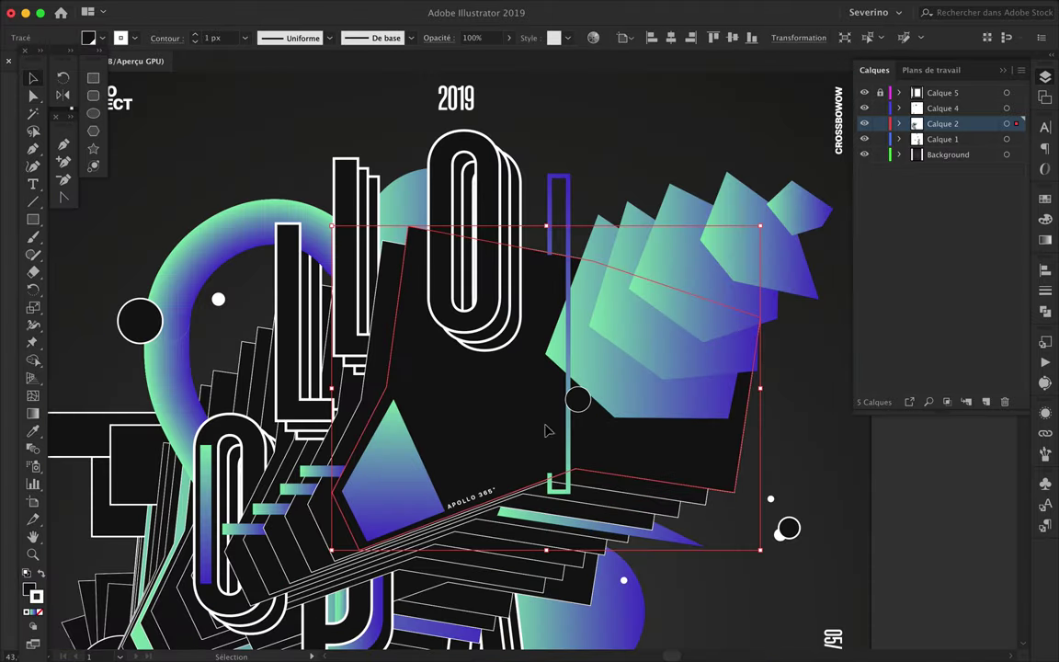
Reshape the dark path into a narrow strip over the bar, removing its far-right corner point.
{"action": "left_click_drag", "start_coordinate": [638, 426], "coordinate": [582, 265]}
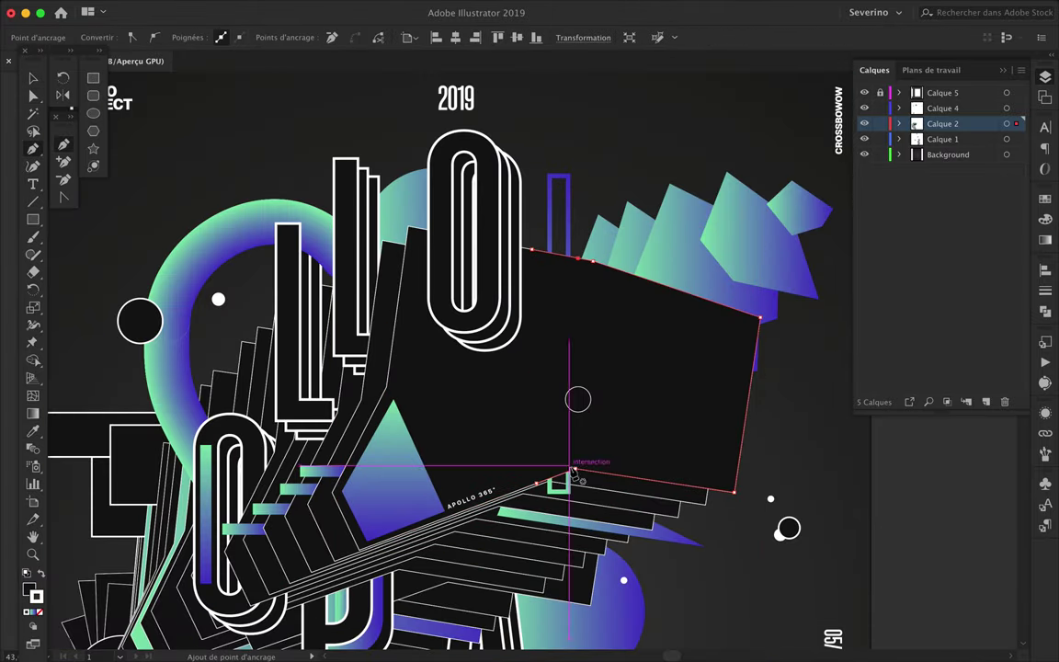
{"action": "left_click_drag", "start_coordinate": [754, 319], "coordinate": [735, 418]}
{"action": "key", "text": "p"}
{"action": "left_click", "coordinate": [733, 492]}
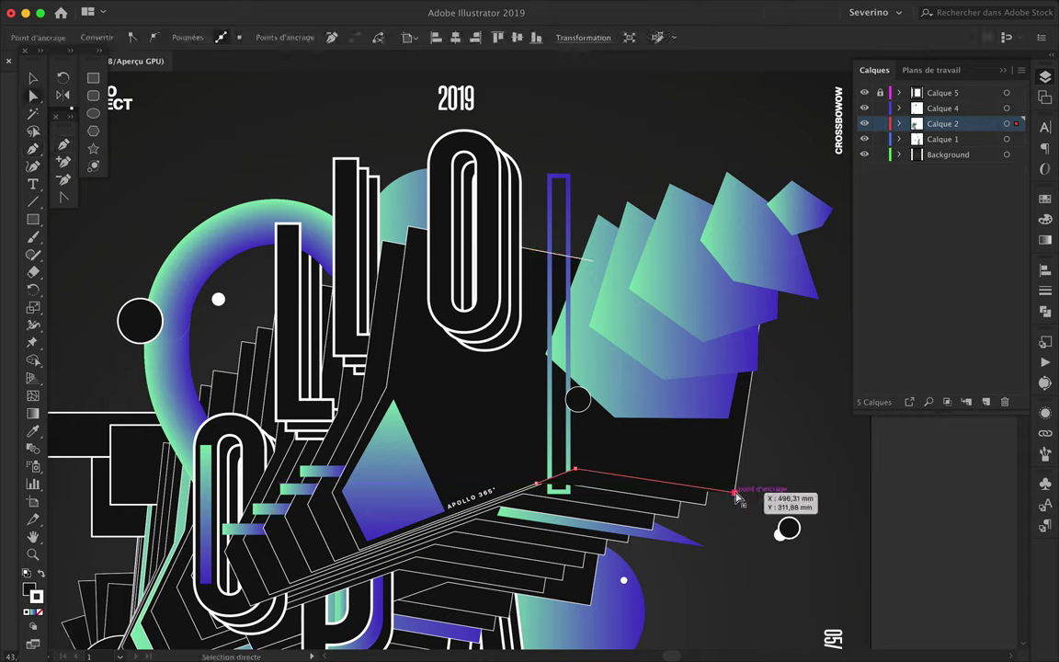
{"action": "key", "text": "a"}
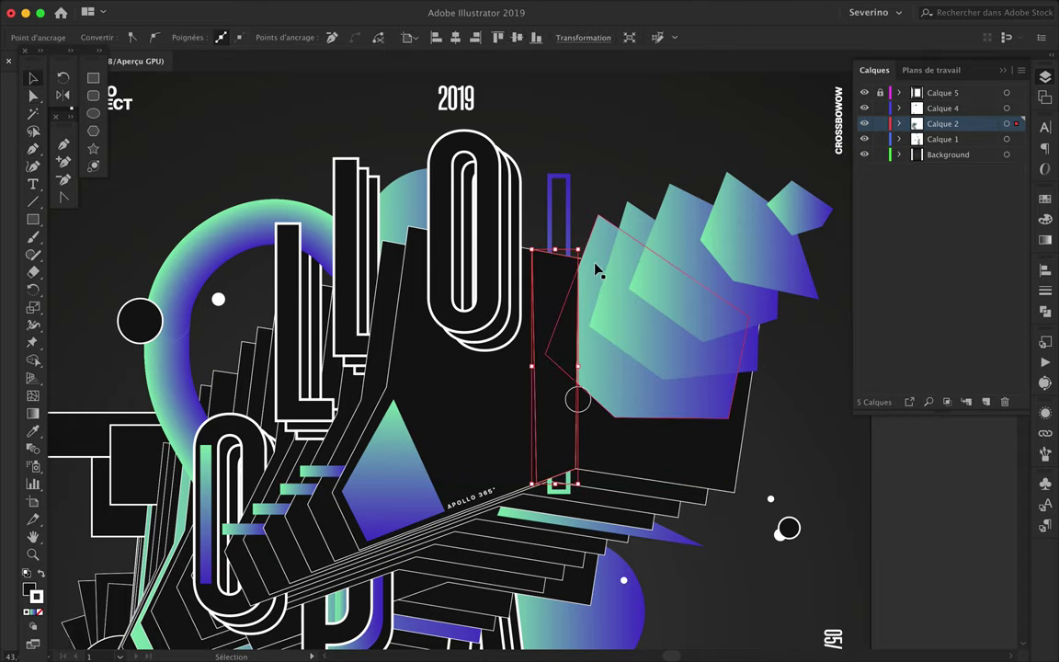
{"action": "left_click_drag", "start_coordinate": [577, 259], "coordinate": [561, 254]}
{"action": "left_click_drag", "start_coordinate": [581, 469], "coordinate": [562, 478]}
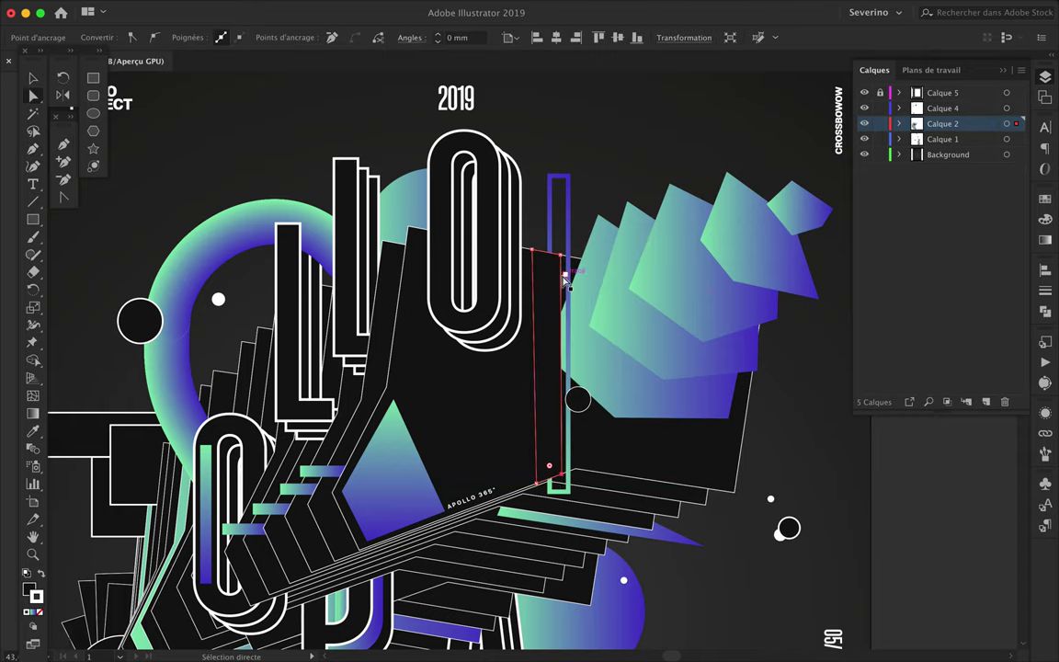
{"action": "key", "text": "v"}
{"action": "key", "text": "ctrl+plus"}
{"action": "key", "text": "ctrl+plus"}
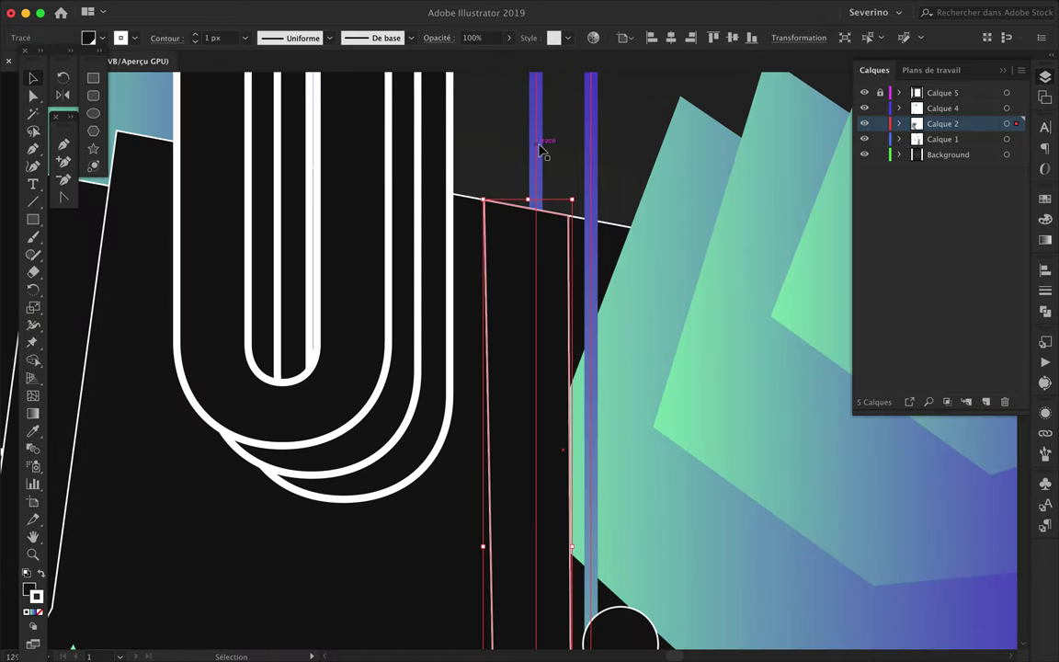
Make a clipping mask of the bar with the dark strip and move it into Calque 4.
{"action": "key", "text": "ctrl+minus"}
{"action": "left_click", "coordinate": [589, 166]}
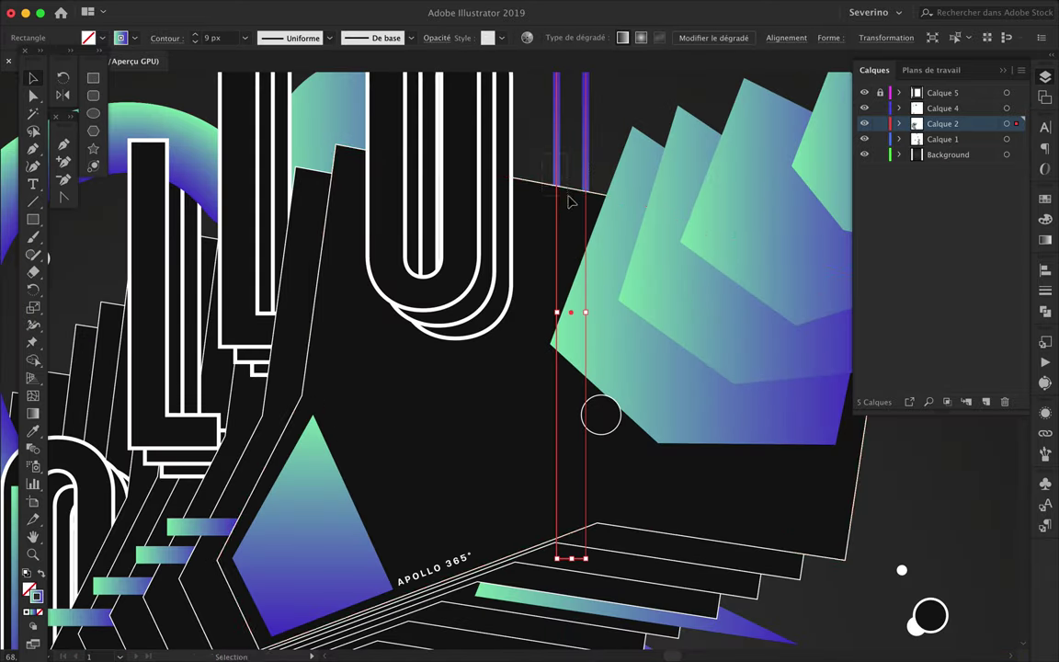
{"action": "right_click", "coordinate": [563, 145]}
{"action": "left_click", "coordinate": [784, 364]}
{"action": "right_click", "coordinate": [579, 208]}
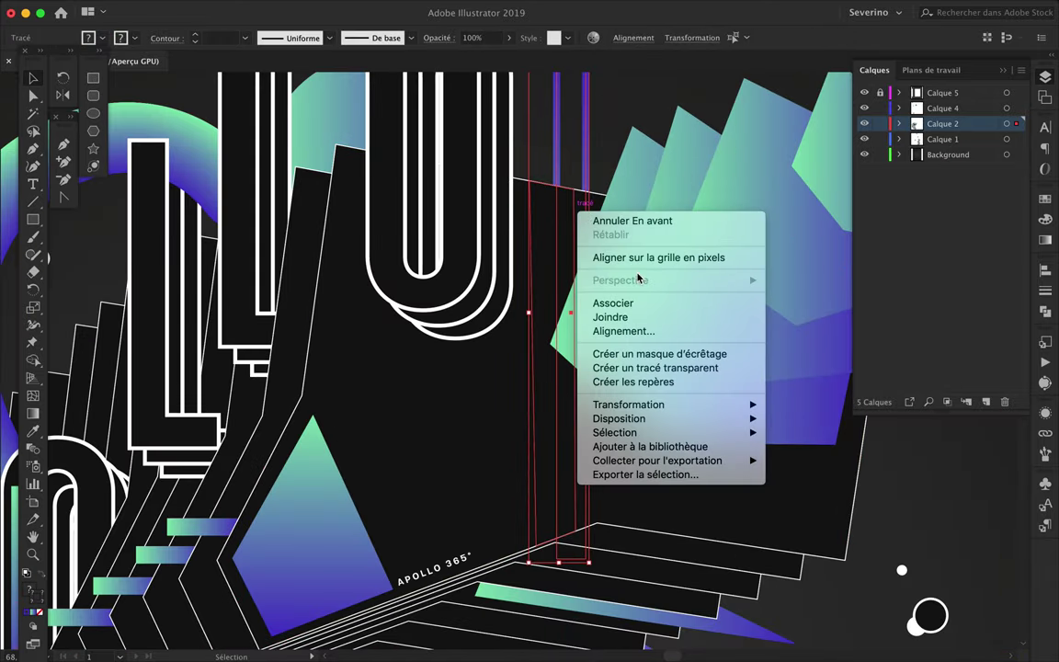
{"action": "left_click", "coordinate": [644, 352]}
{"action": "left_click_drag", "start_coordinate": [965, 200], "coordinate": [946, 107]}
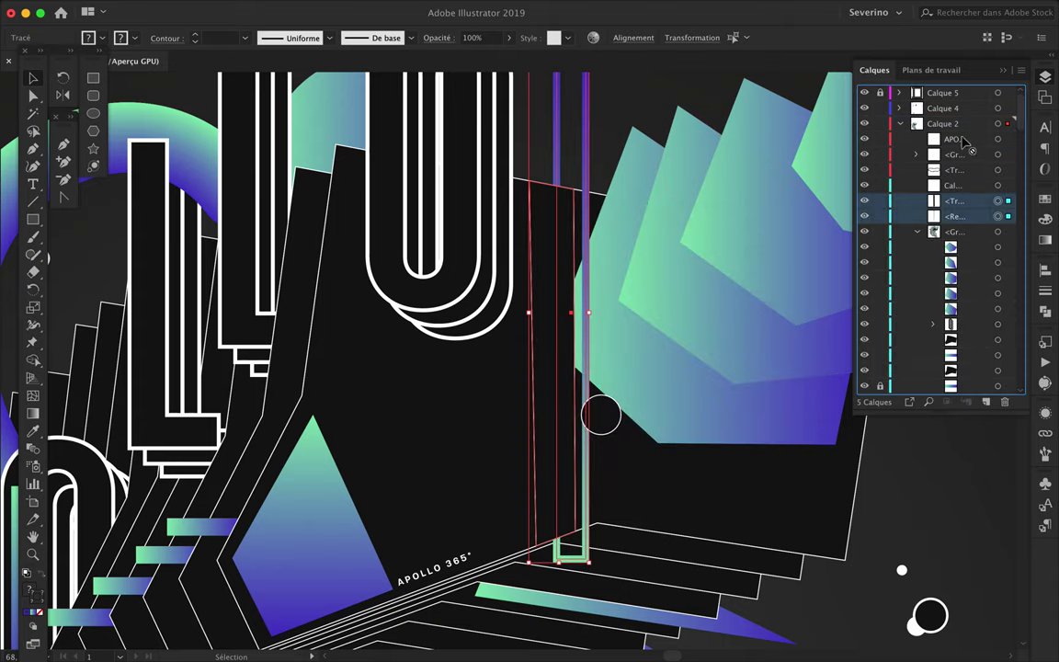
{"action": "left_click", "coordinate": [473, 374]}
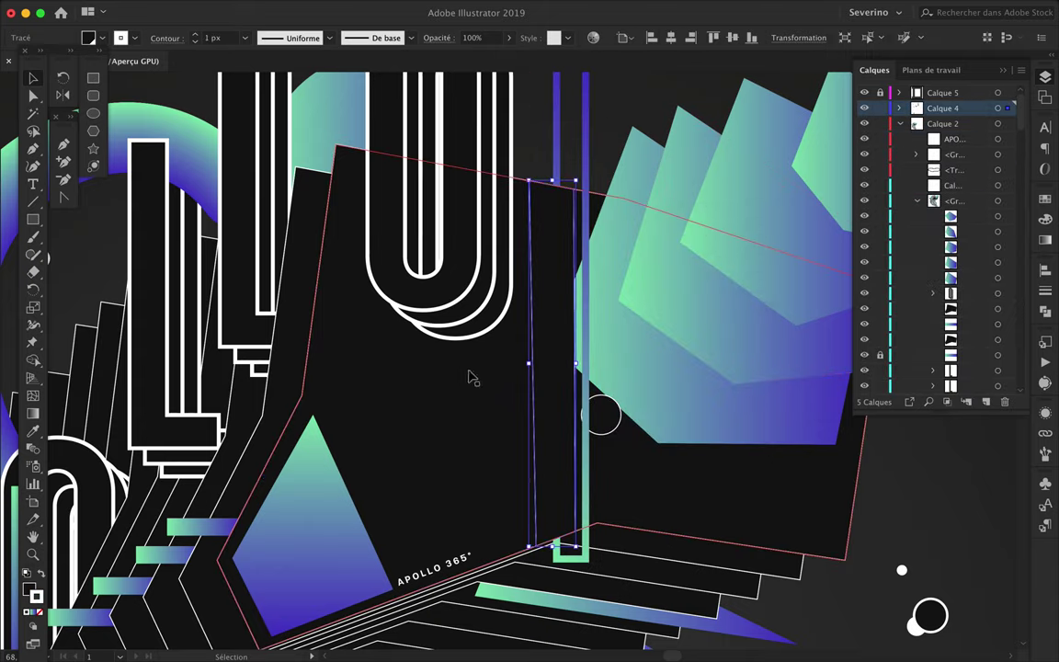
Remove the stroke from the clipping mask path using the Eyedropper.
{"action": "key", "text": "a"}
{"action": "left_click", "coordinate": [538, 273]}
{"action": "scroll", "coordinate": [538, 273], "scroll_direction": "up", "scroll_amount": 5}
{"action": "scroll", "coordinate": [512, 243], "scroll_direction": "down", "scroll_amount": 4}
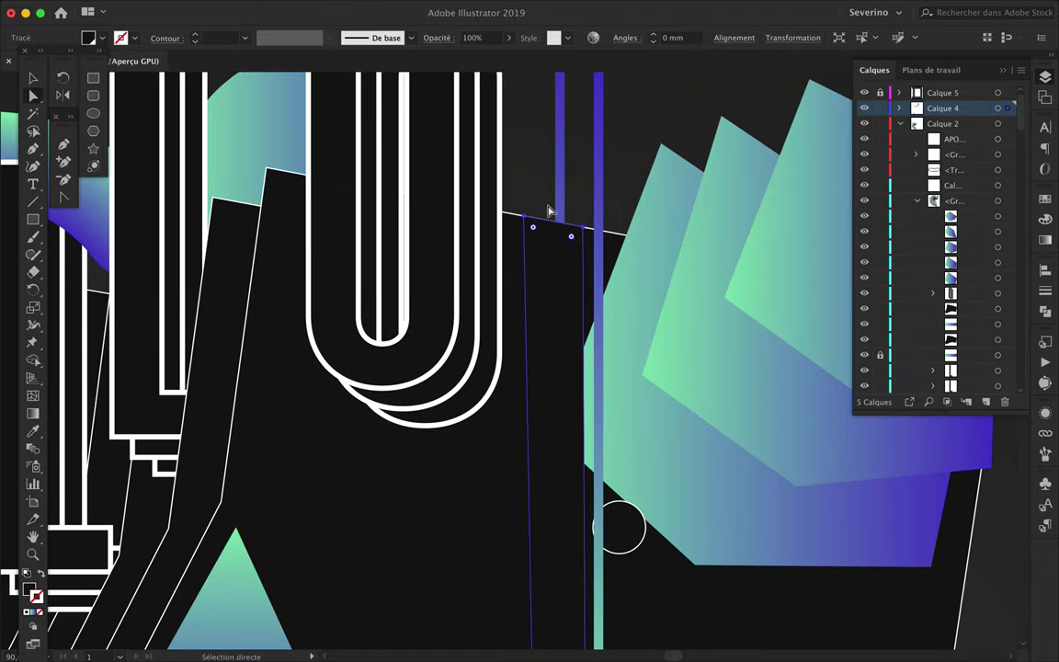
{"action": "key", "text": "i"}
{"action": "left_click", "coordinate": [39, 610]}
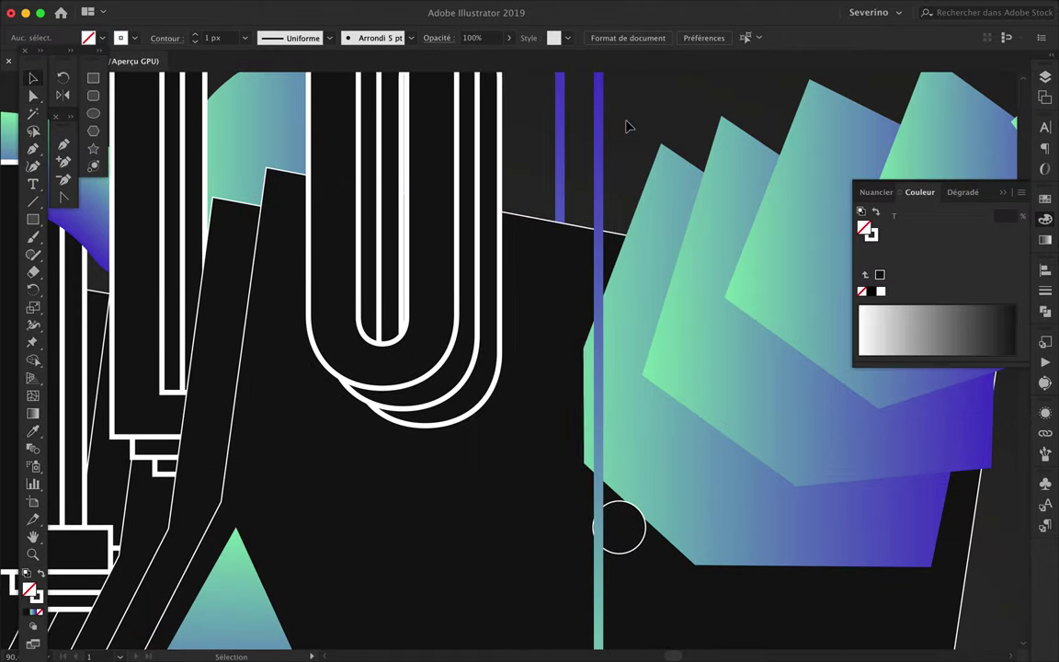
{"action": "scroll", "coordinate": [602, 241], "scroll_direction": "down", "scroll_amount": 2}
{"action": "key", "text": "v"}
Select the bar's path and expand Calque 4 in the Layers panel.
{"action": "left_click", "coordinate": [591, 249]}
{"action": "right_click", "coordinate": [591, 247]}
{"action": "left_click", "coordinate": [1044, 77]}
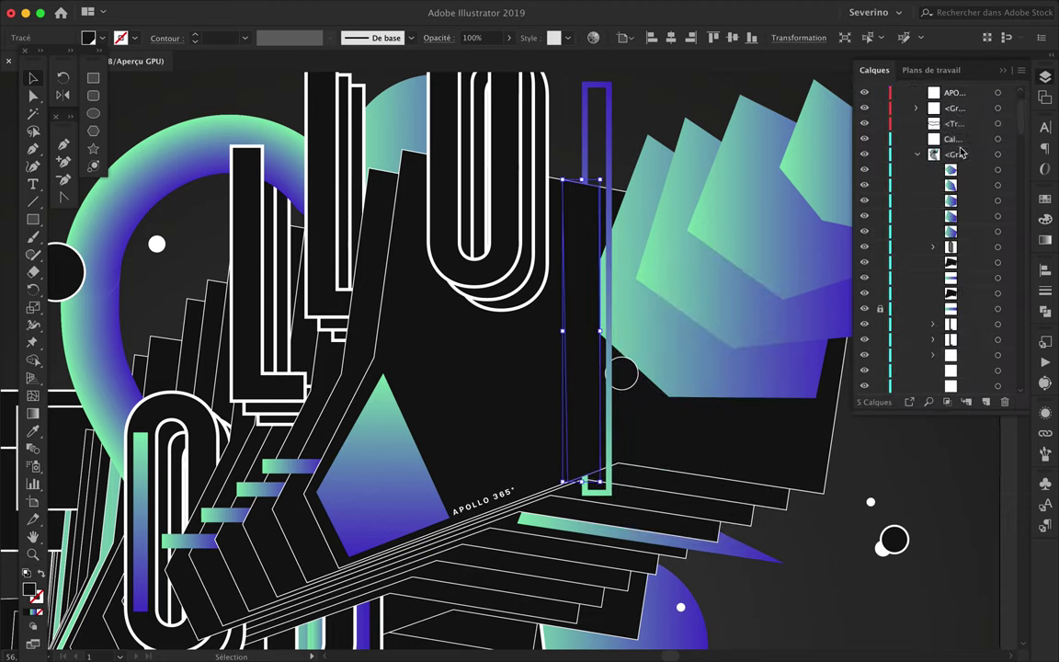
{"action": "left_click", "coordinate": [900, 108]}
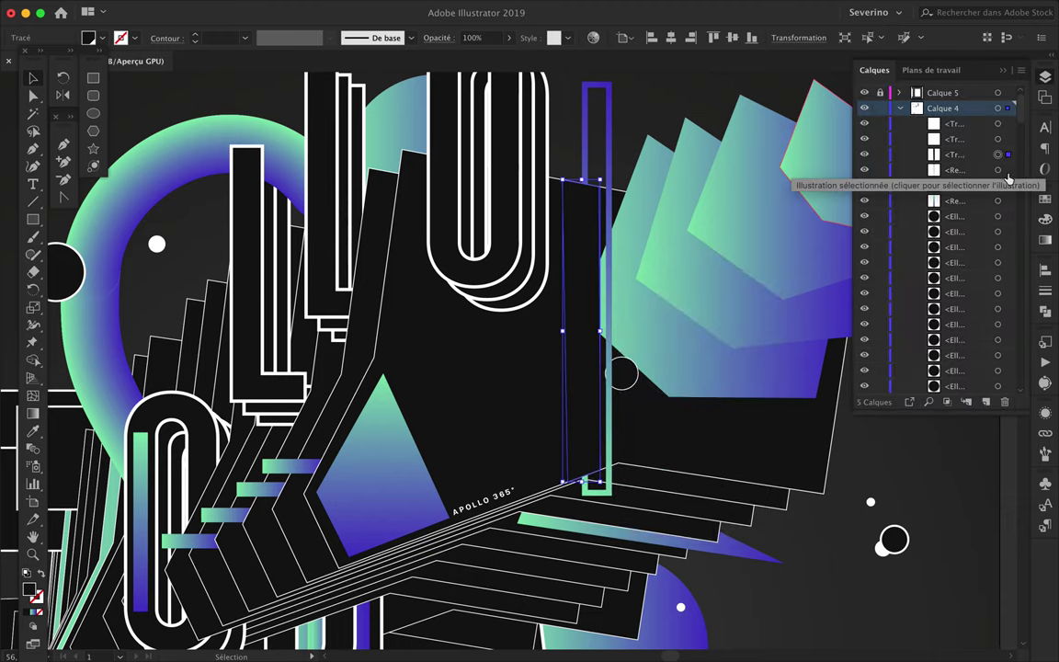
{"action": "scroll", "coordinate": [964, 229], "scroll_direction": "down", "scroll_amount": 5}
{"action": "mouse_move", "coordinate": [864, 246]}
{"action": "left_mouse_down"}
{"action": "mouse_move", "coordinate": [867, 277]}
{"action": "mouse_move", "coordinate": [865, 246]}
{"action": "left_mouse_up"}
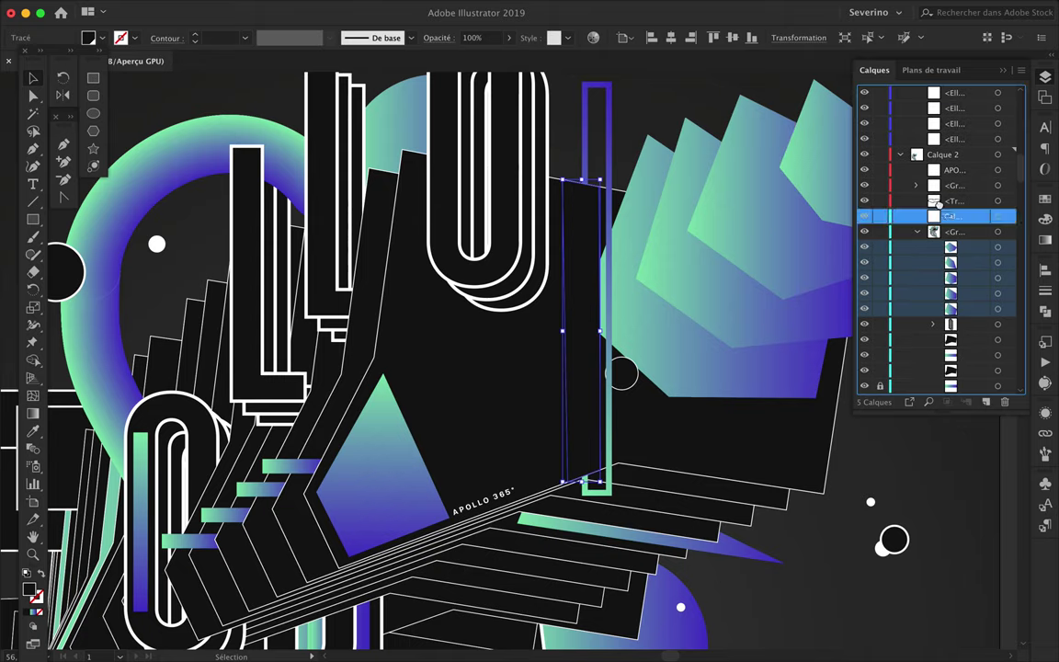
{"action": "scroll", "coordinate": [957, 230], "scroll_direction": "up", "scroll_amount": 5}
{"action": "scroll", "coordinate": [952, 92], "scroll_direction": "down", "scroll_amount": 4}
{"action": "scroll", "coordinate": [952, 92], "scroll_direction": "up", "scroll_amount": 5}
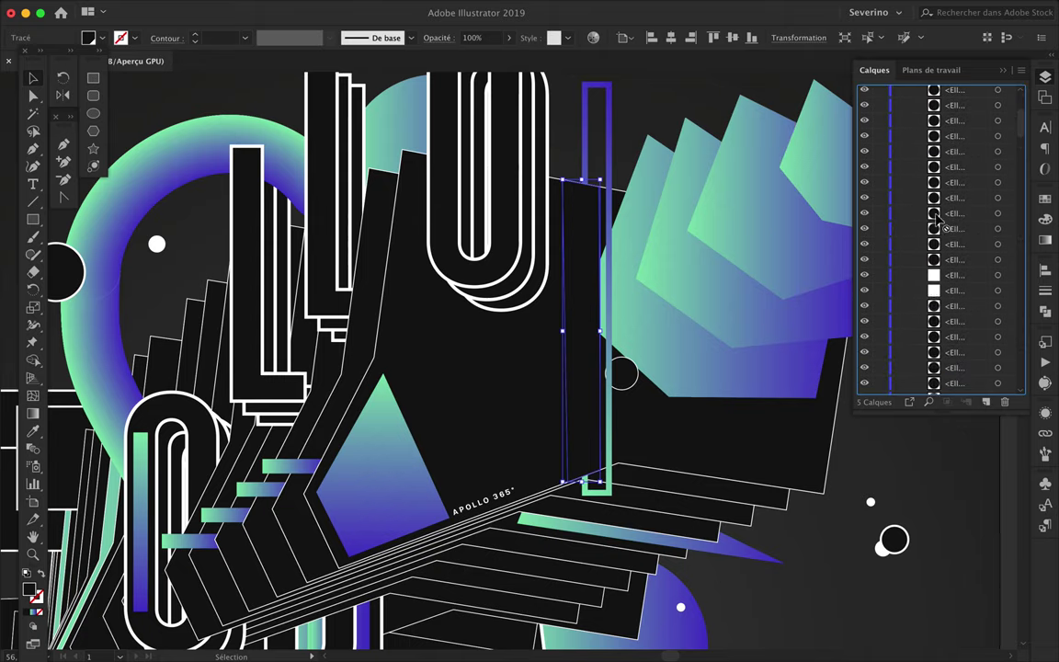
Move the <Tracé> and <Rect> bar artwork from Calque 4 into the Calque 2 group behind the pentagons.
{"action": "left_click", "coordinate": [900, 109]}
{"action": "left_click", "coordinate": [916, 200]}
{"action": "mouse_move", "coordinate": [1016, 108]}
{"action": "left_mouse_down"}
{"action": "mouse_move", "coordinate": [964, 324]}
{"action": "mouse_move", "coordinate": [958, 276]}
{"action": "left_mouse_up"}
{"action": "left_click", "coordinate": [927, 479]}
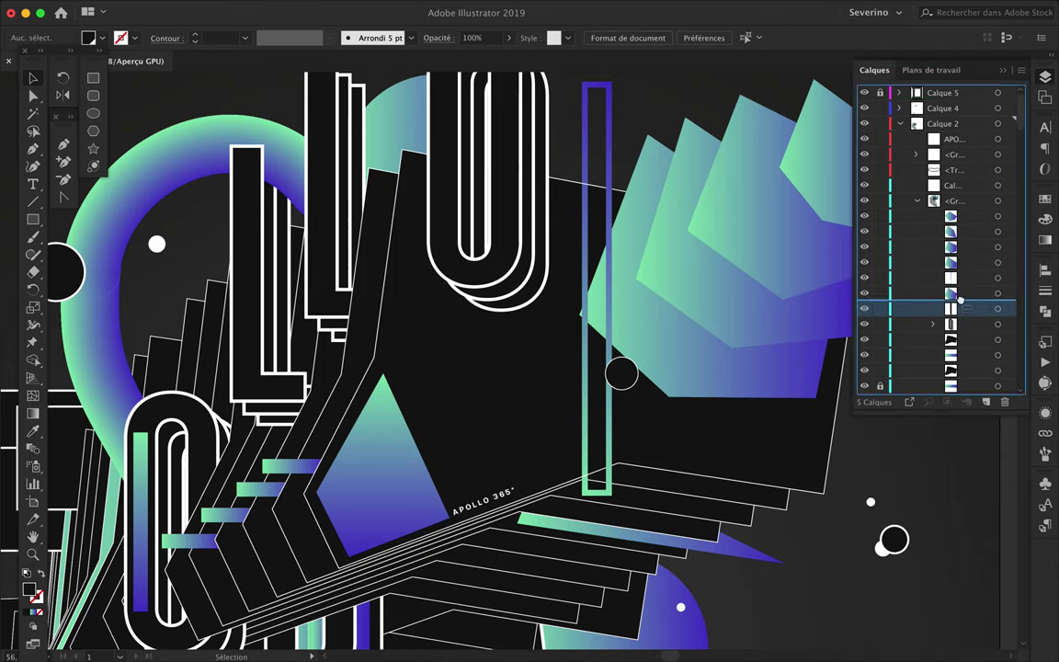
{"action": "double_click", "coordinate": [602, 244]}
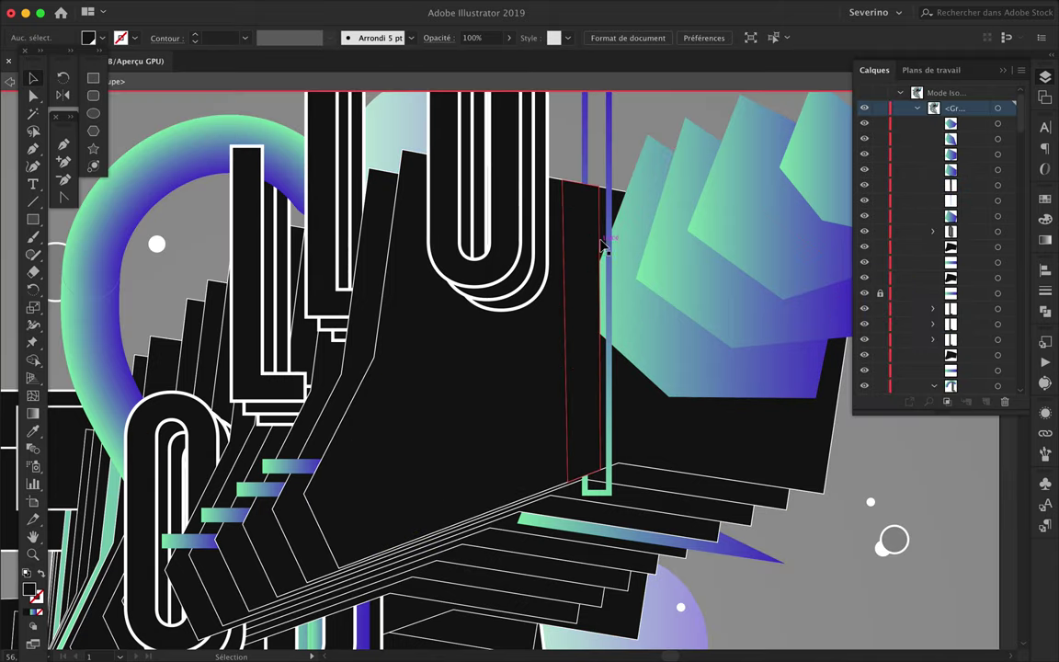
Try removing an anchor point from the pentagon in isolation, then exit isolation mode.
{"action": "key", "text": "Escape"}
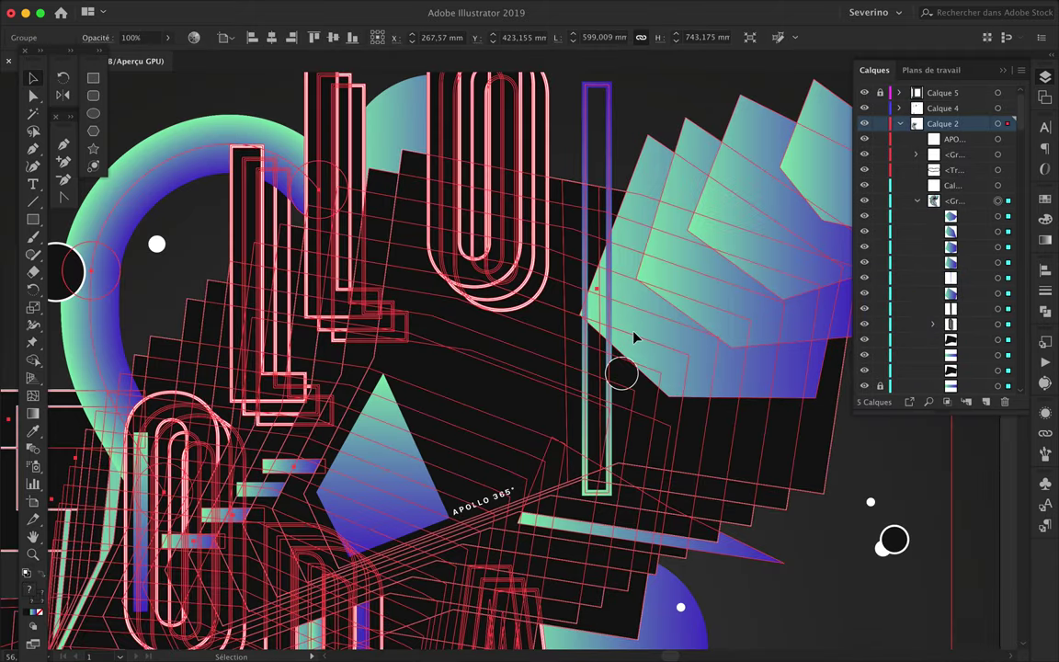
{"action": "double_click", "coordinate": [633, 336]}
{"action": "key", "text": "-"}
{"action": "left_click", "coordinate": [652, 333]}
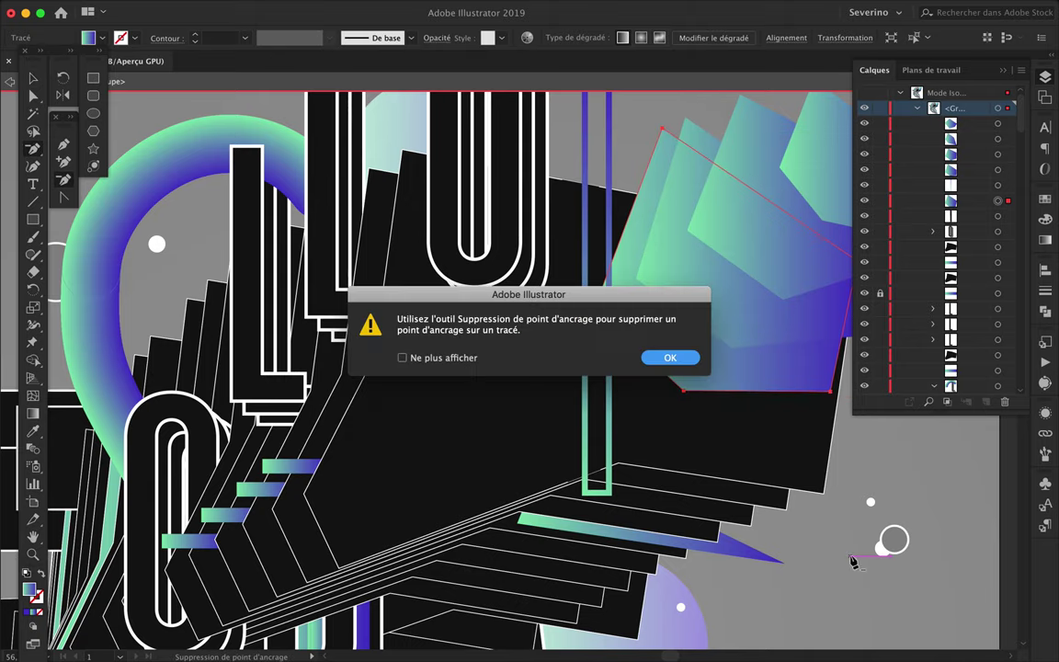
{"action": "key", "text": "Return"}
{"action": "key", "text": "Escape"}
{"action": "key", "text": "v"}
Fit the whole poster in view and move the small outlined circle toward the bottom right.
{"action": "key", "text": "ctrl+0"}
{"action": "left_click", "coordinate": [696, 432]}
{"action": "left_click_drag", "start_coordinate": [696, 432], "coordinate": [745, 553]}
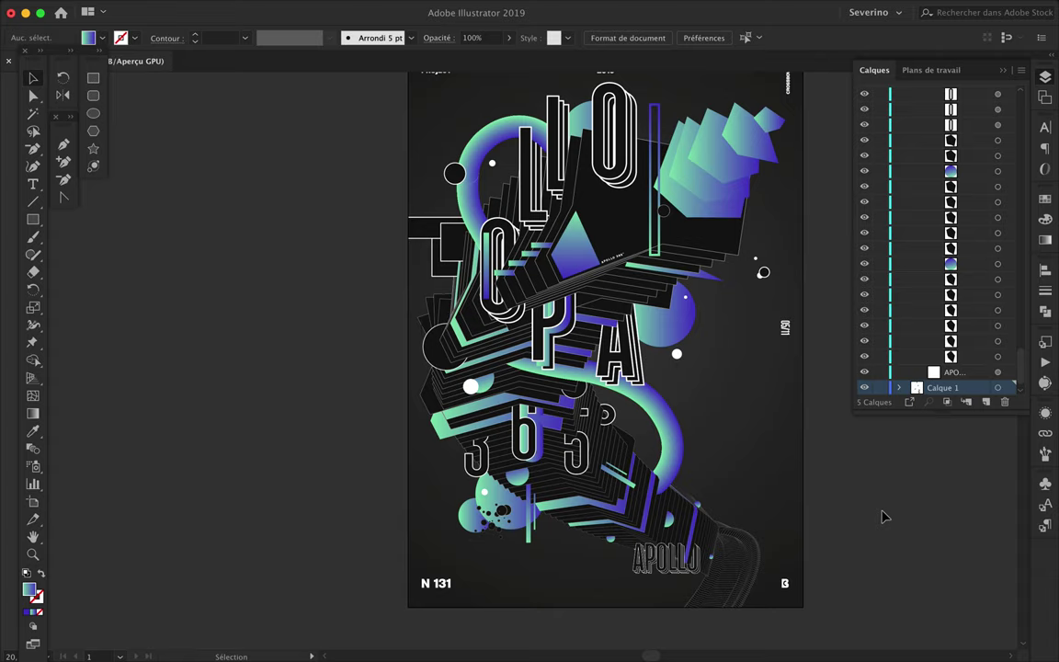
{"action": "scroll", "coordinate": [763, 396], "scroll_direction": "up", "scroll_amount": 3}
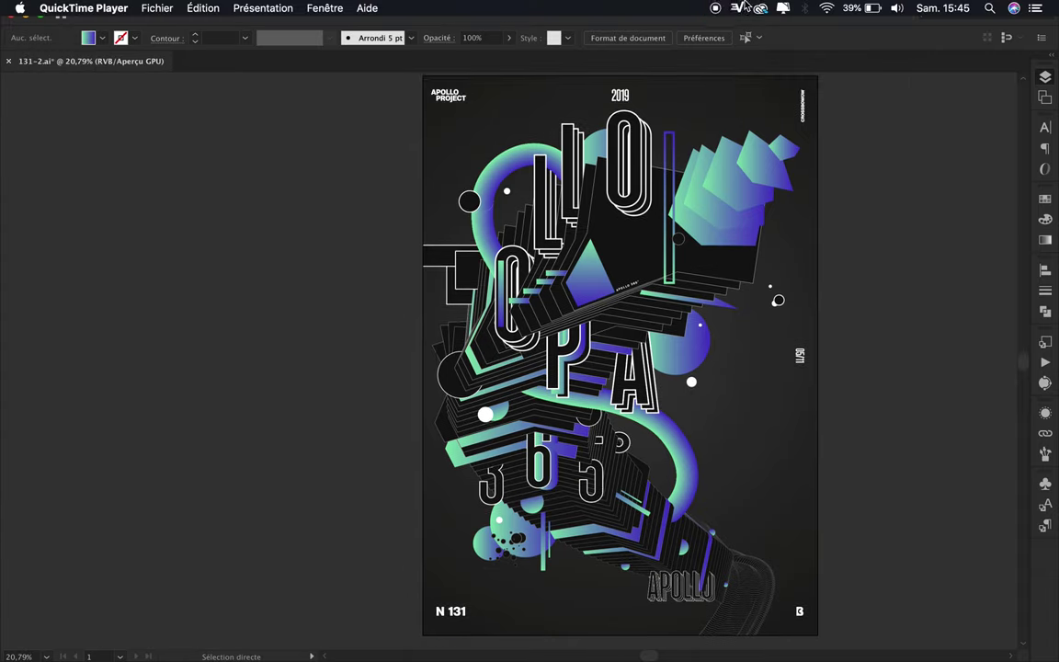